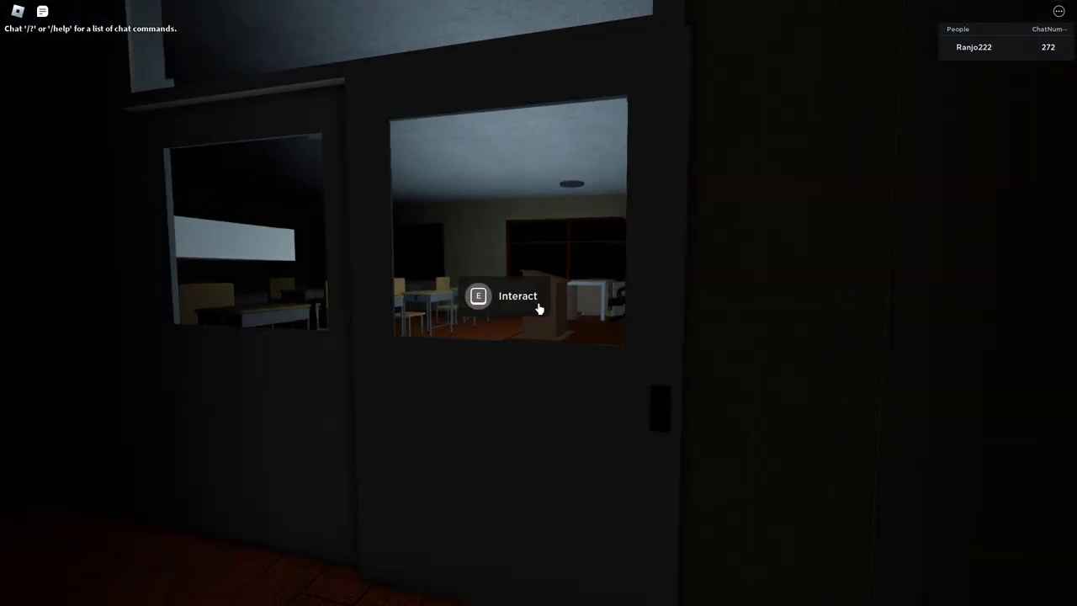
Peer through the Teachers Office door window, then step back and turn away.
{"action": "key", "text": "w"}
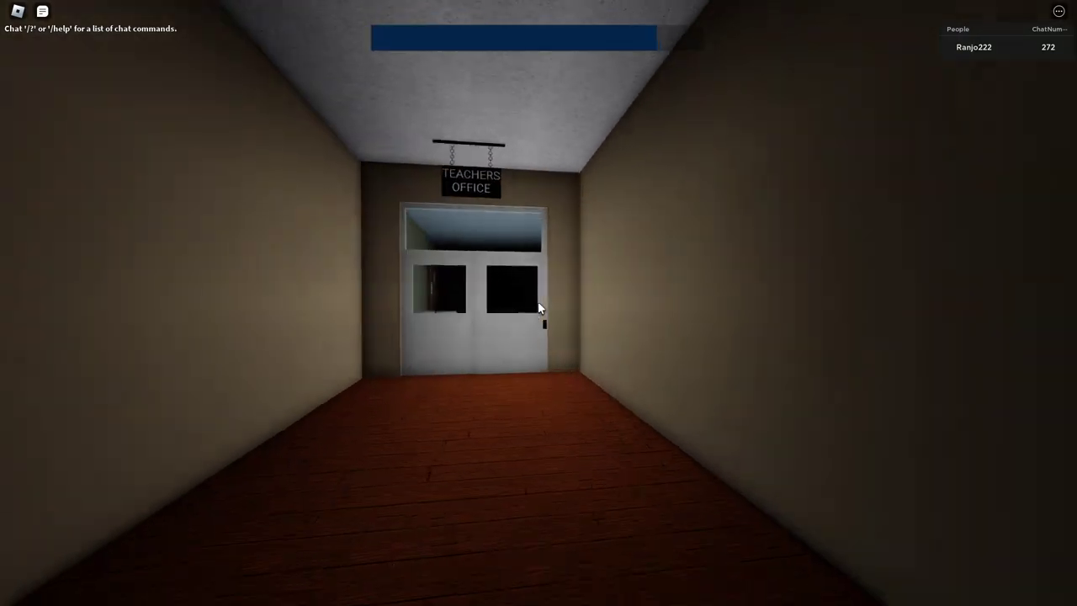
{"action": "key", "text": "w"}
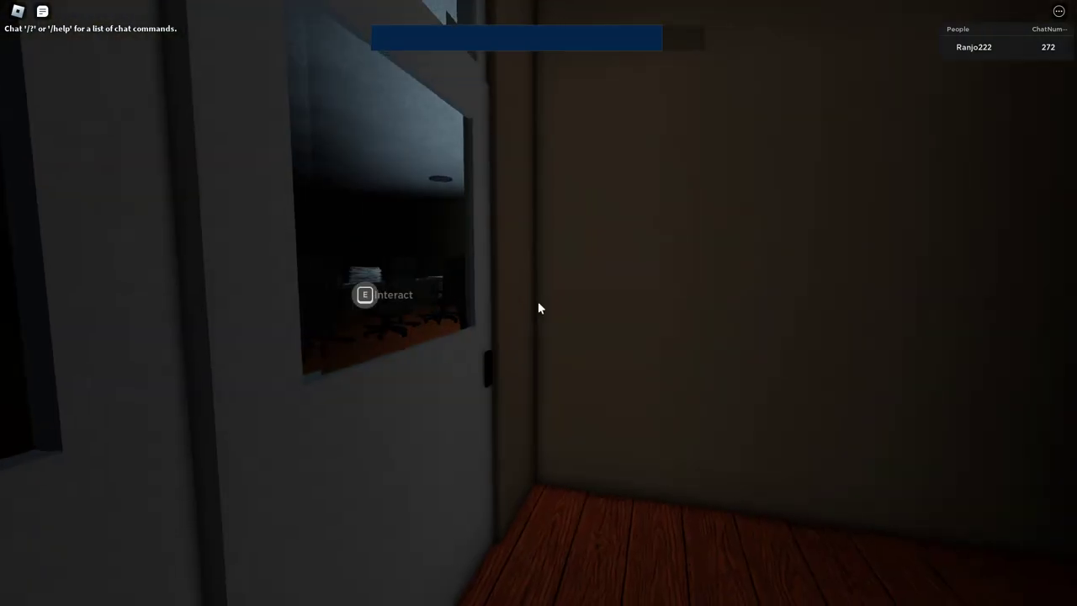
{"action": "key", "text": "s"}
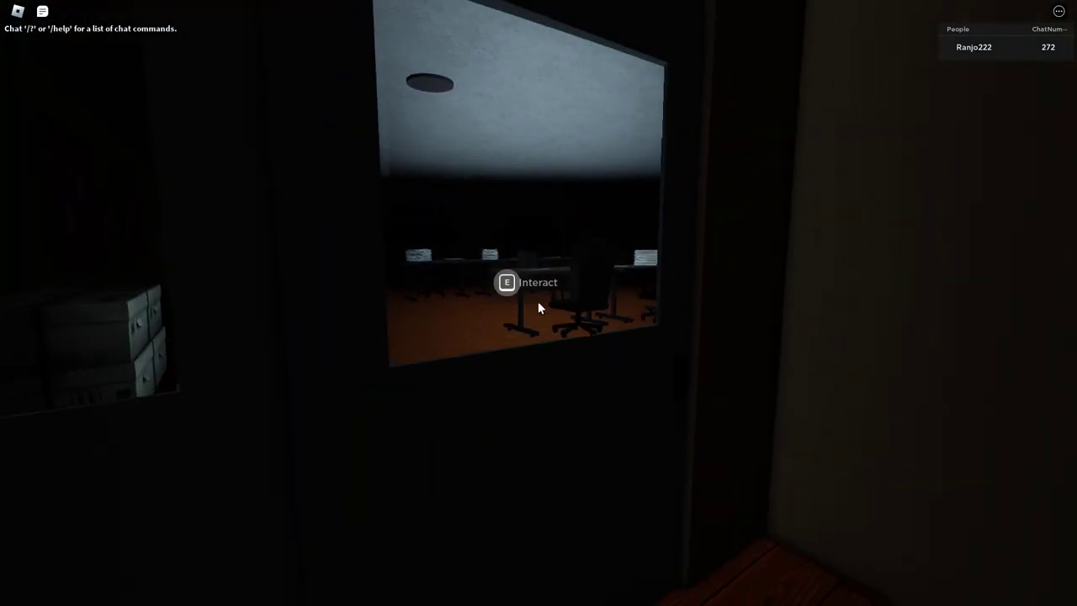
{"action": "key", "text": "s"}
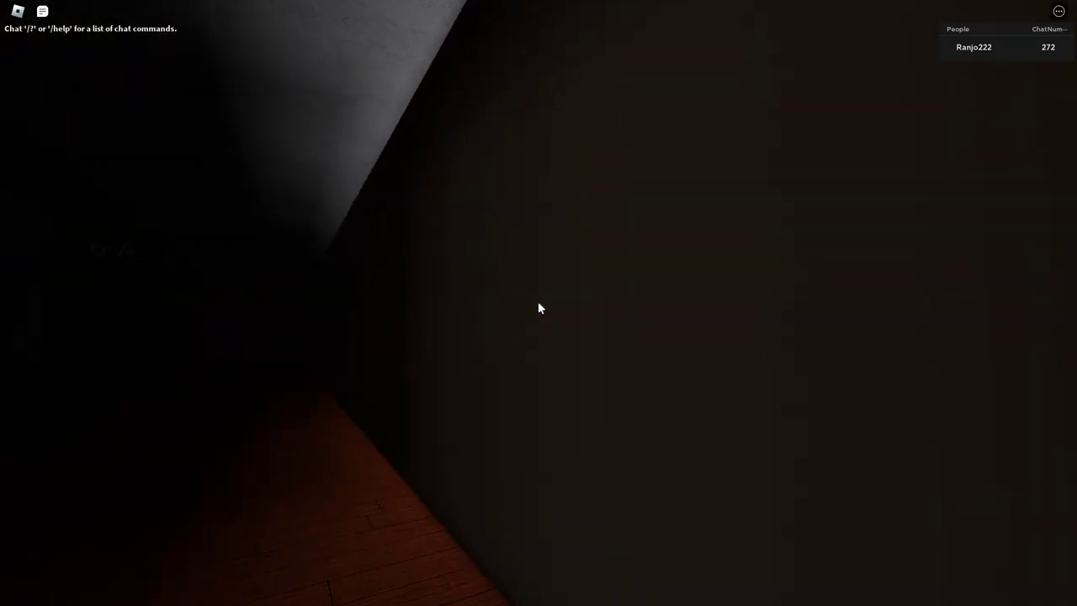
Run down the hallway past 6-A to classroom 5-A and look inside.
{"action": "key", "text": "w"}
{"action": "key", "text": "w"}
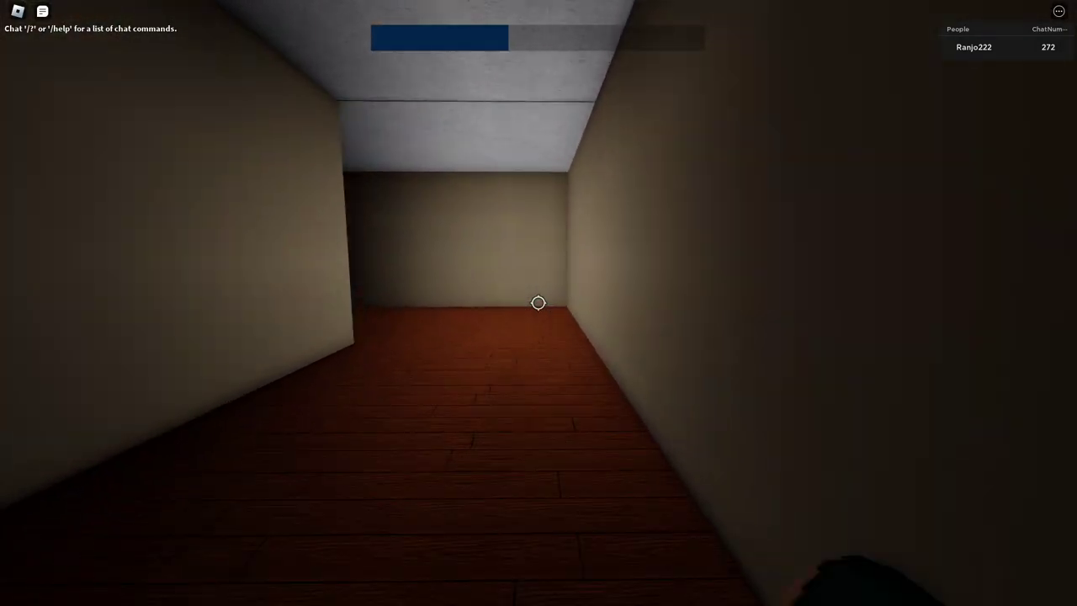
{"action": "key", "text": "w"}
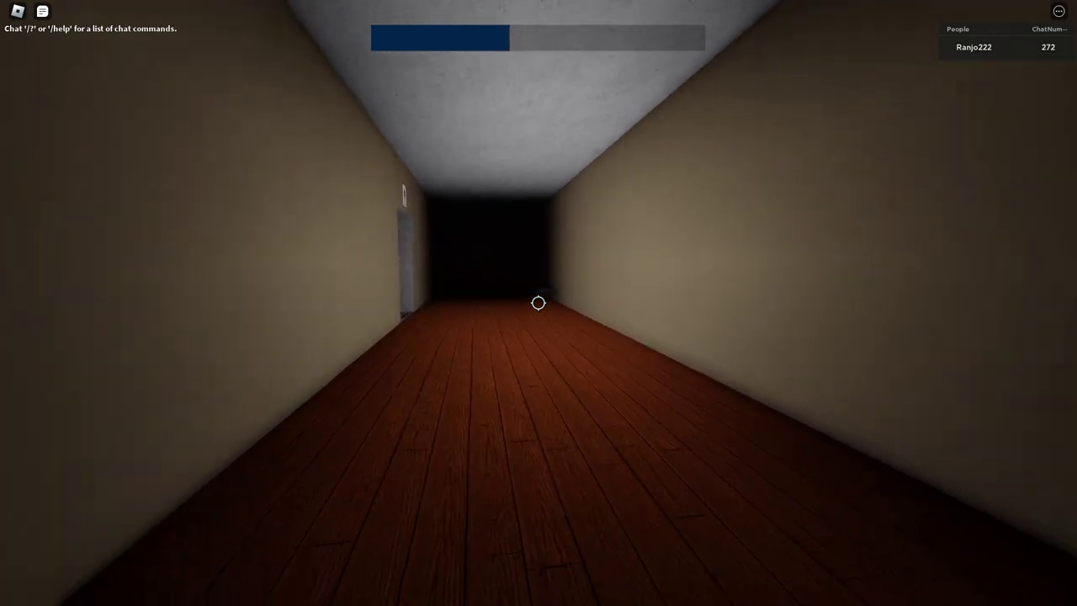
{"action": "key", "text": "w"}
{"action": "key", "text": "w"}
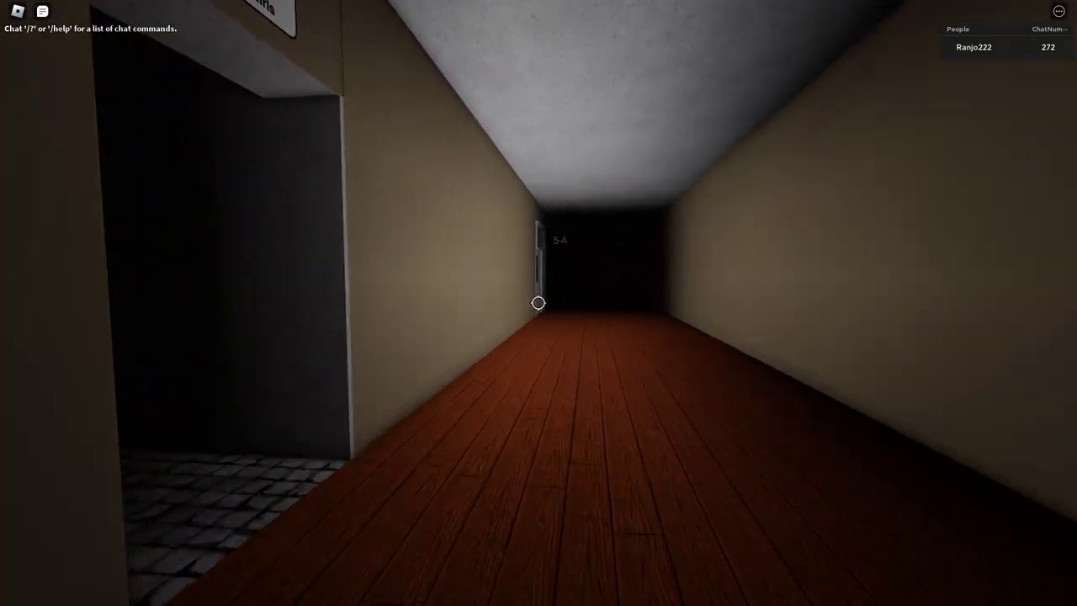
{"action": "key", "text": "shift+w"}
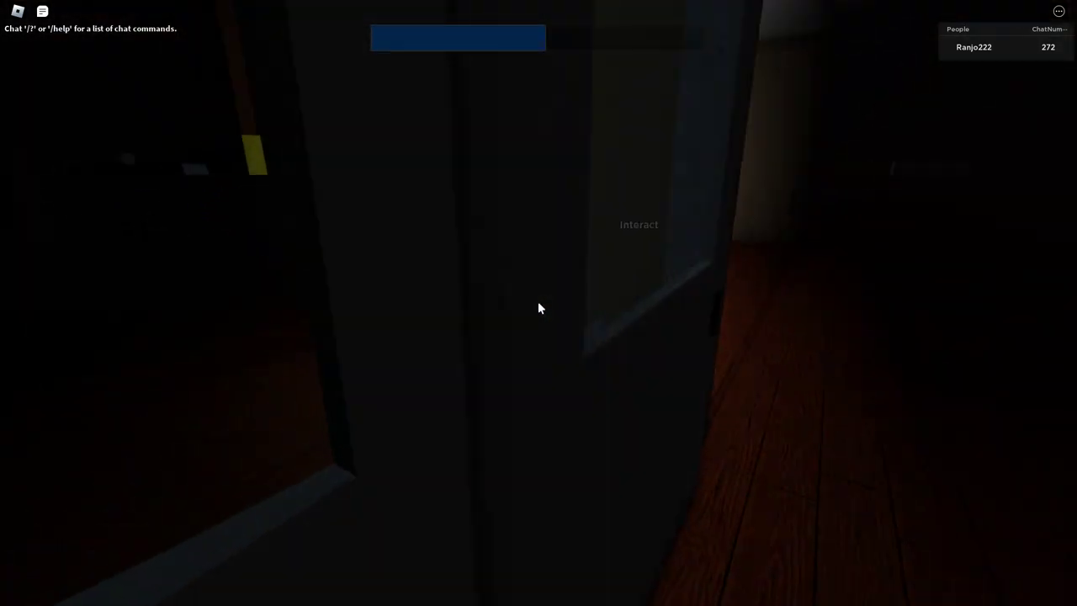
{"action": "key", "text": "w"}
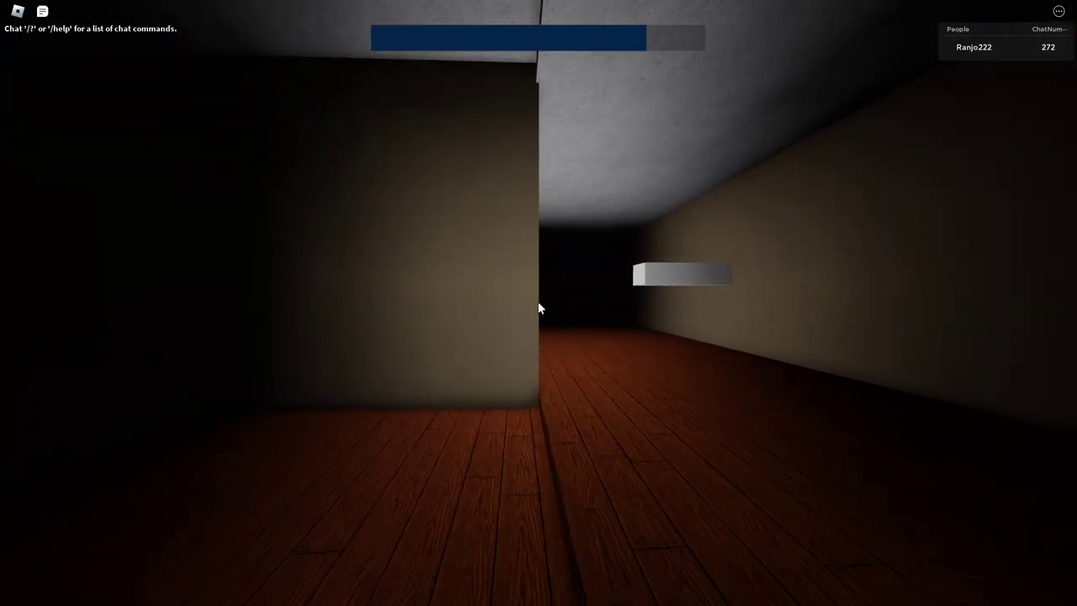
Climb the stairs, open a classroom door, walk toward the teacher's desk, and leave.
{"action": "key", "text": "w"}
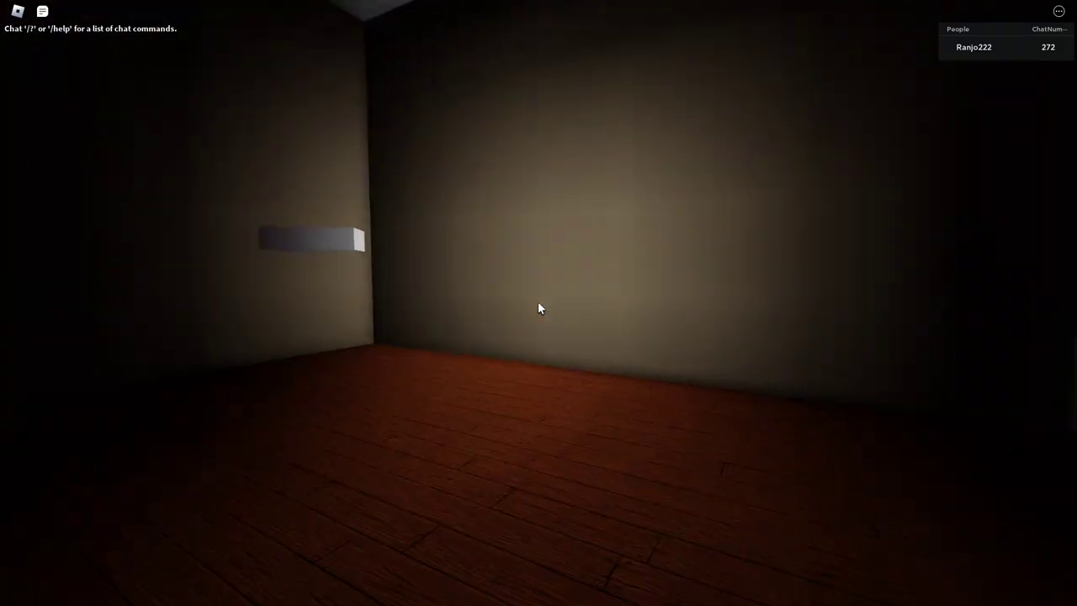
{"action": "key", "text": "w"}
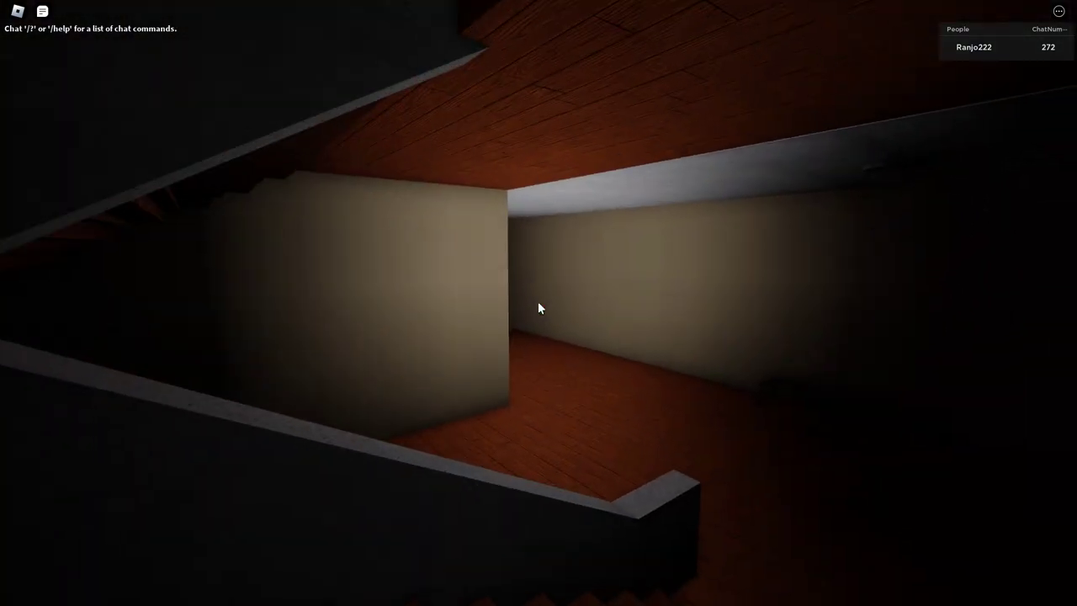
{"action": "key", "text": "w"}
{"action": "key", "text": "e"}
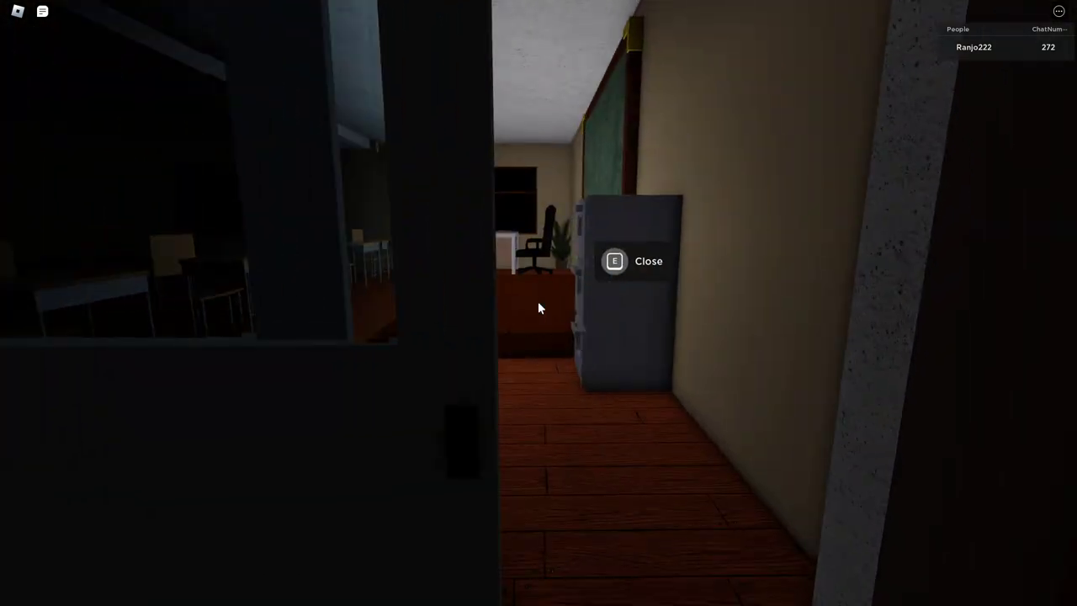
{"action": "key", "text": "w"}
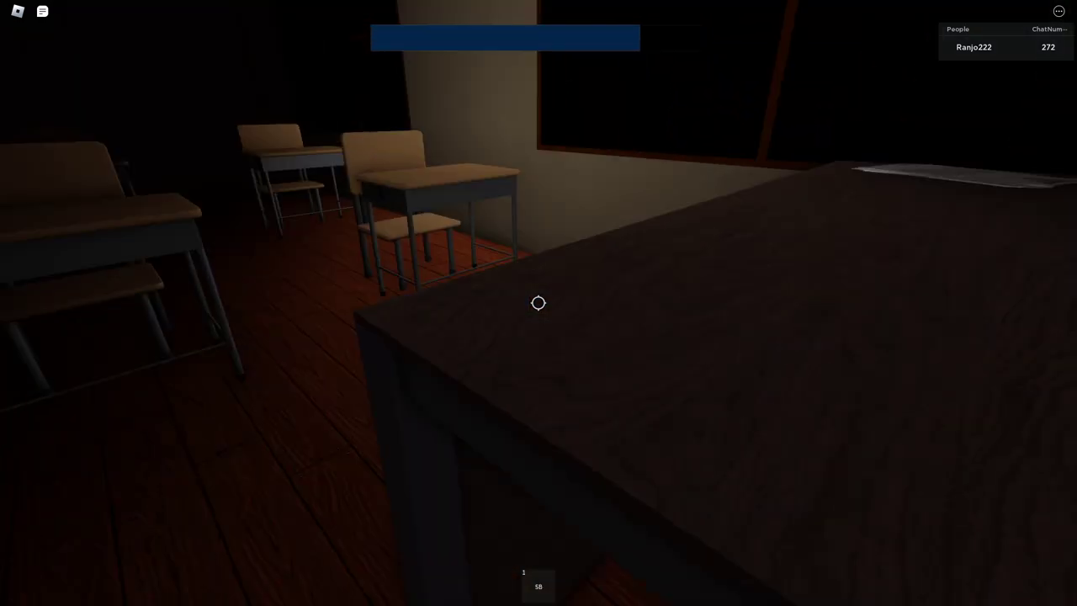
{"action": "key", "text": "w"}
{"action": "key", "text": "w"}
Go up the stairs past 5-A and reach the next staircase.
{"action": "key", "text": "w"}
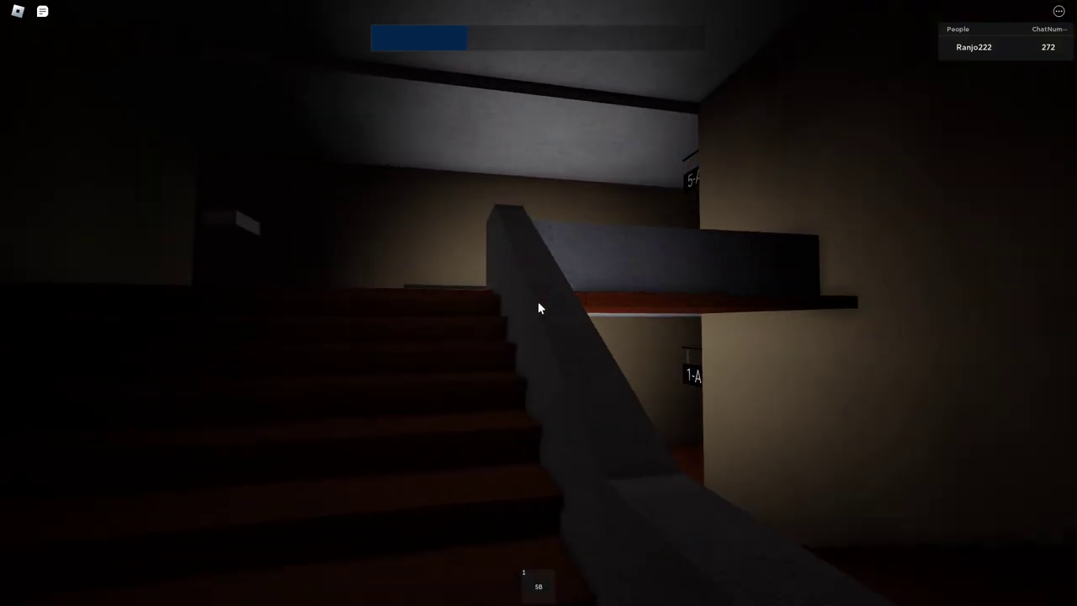
{"action": "key", "text": "w"}
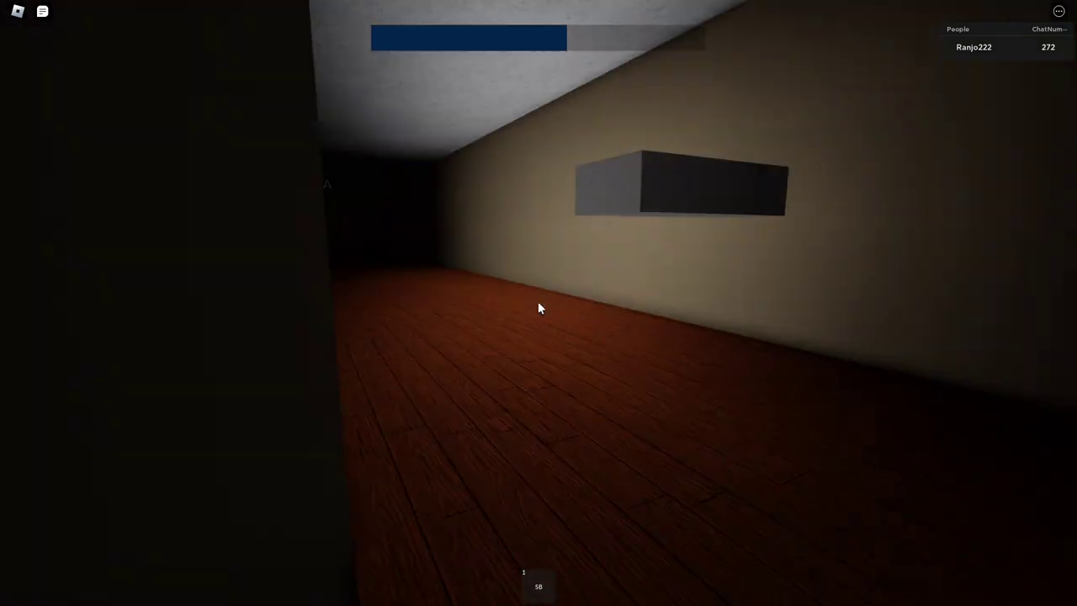
{"action": "key", "text": "w"}
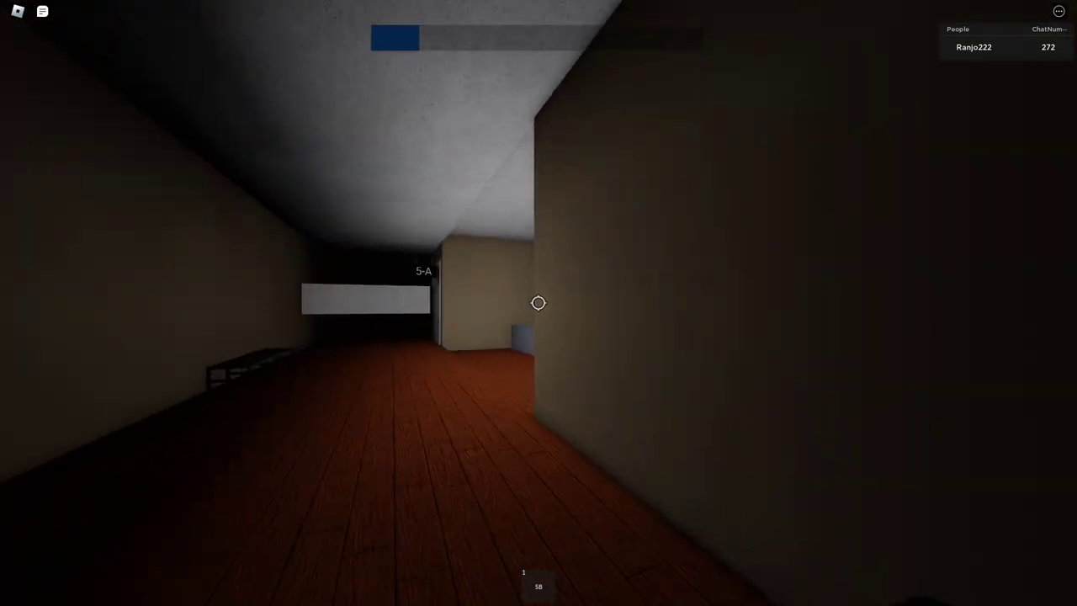
{"action": "key", "text": "w"}
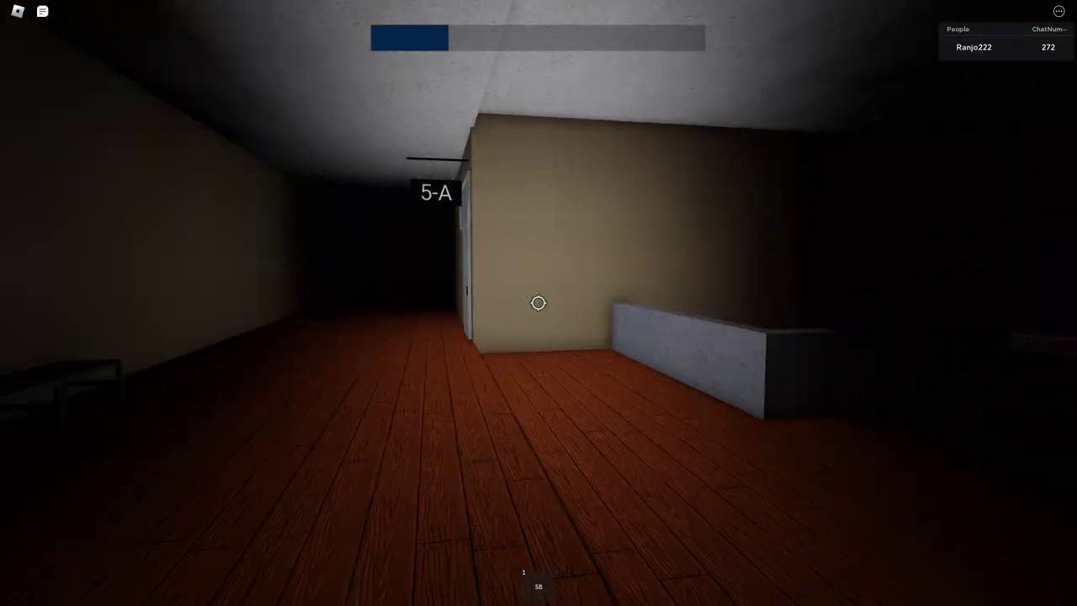
{"action": "key", "text": "w"}
{"action": "key", "text": "w"}
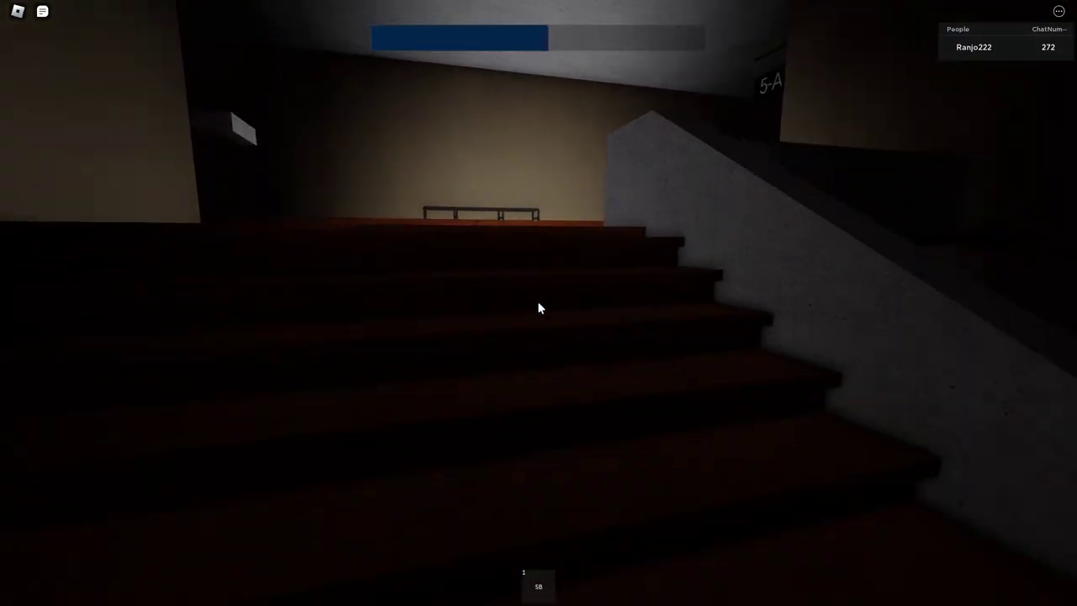
Explore the room 1-A hallway beyond the stairs and turn back.
{"action": "key", "text": "w"}
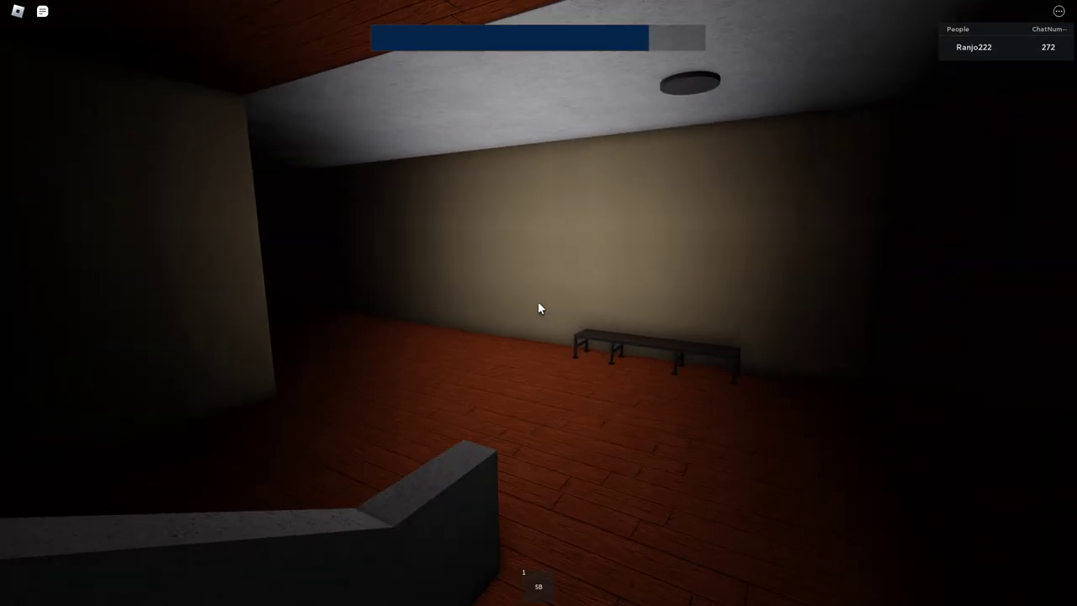
{"action": "key", "text": "w"}
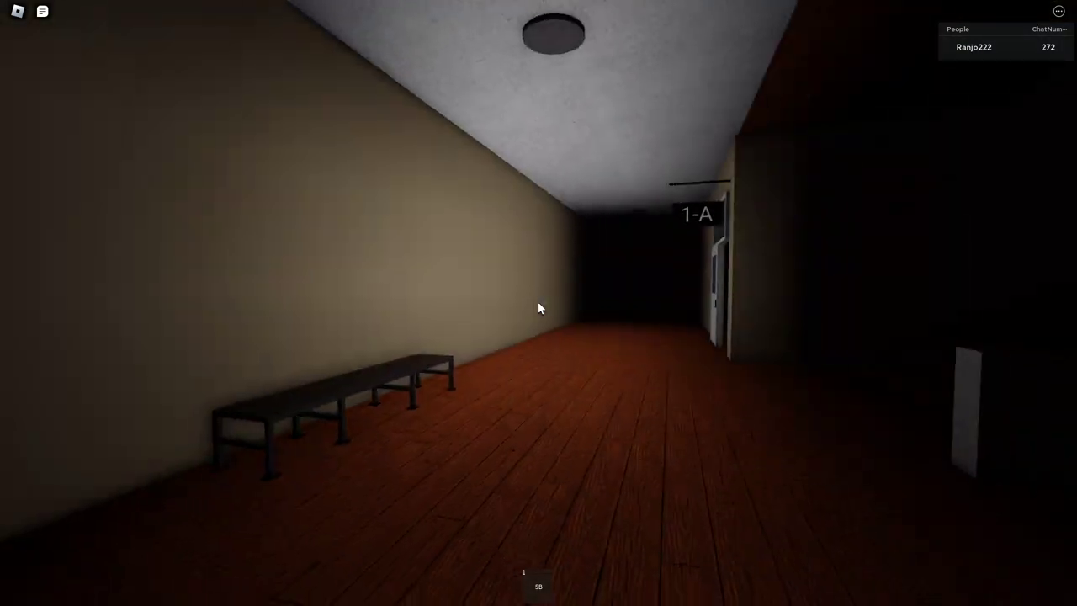
{"action": "key", "text": "w"}
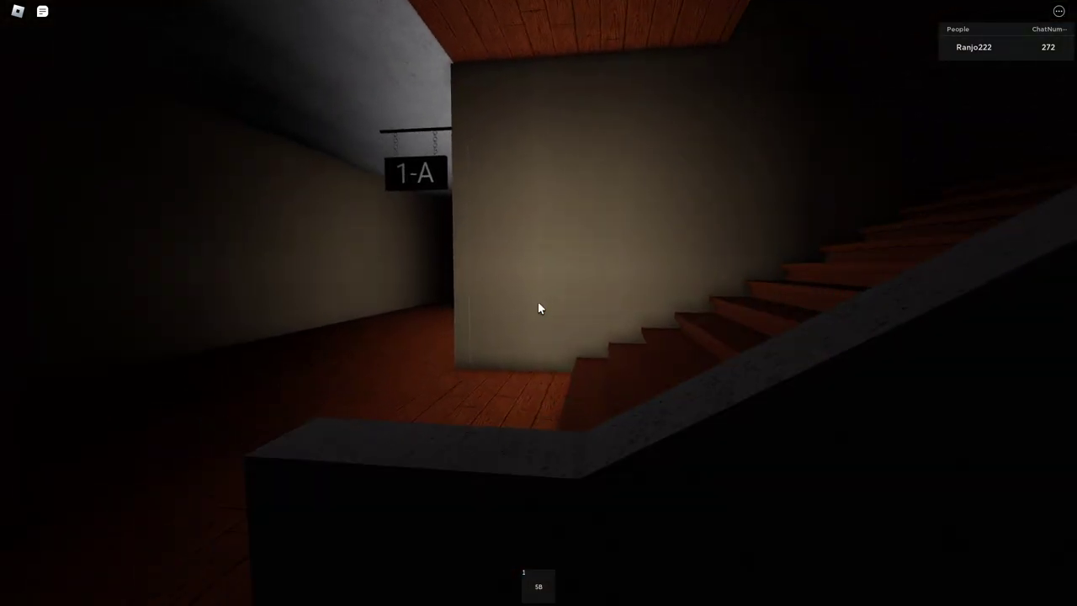
{"action": "key", "text": "w"}
{"action": "key", "text": "w"}
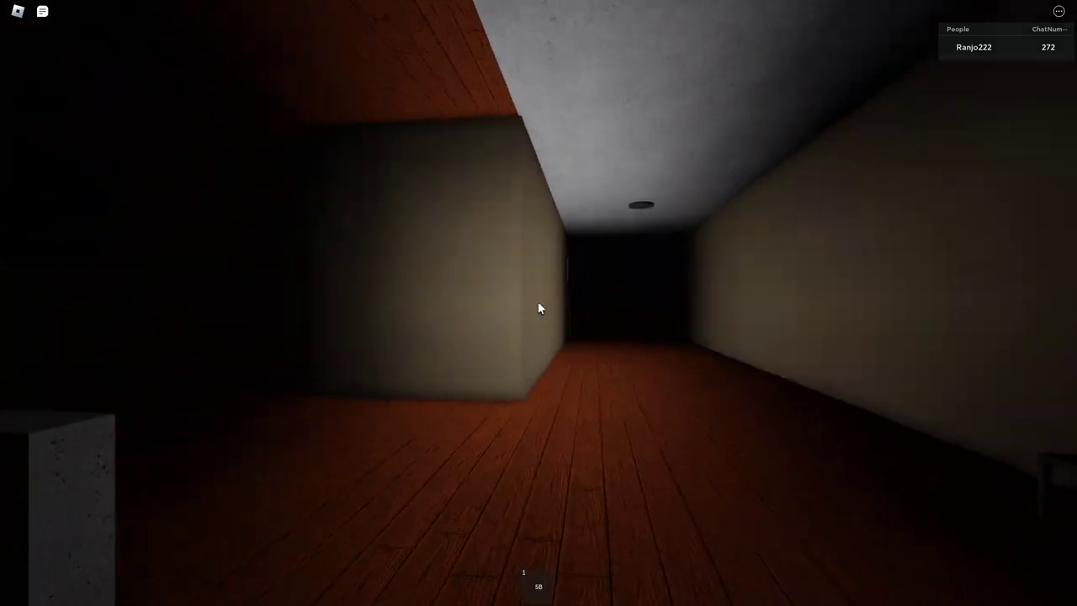
Climb to the 5-A hallway and walk past doors 4-A, 3-A and 3-B toward 4-B.
{"action": "key", "text": "w"}
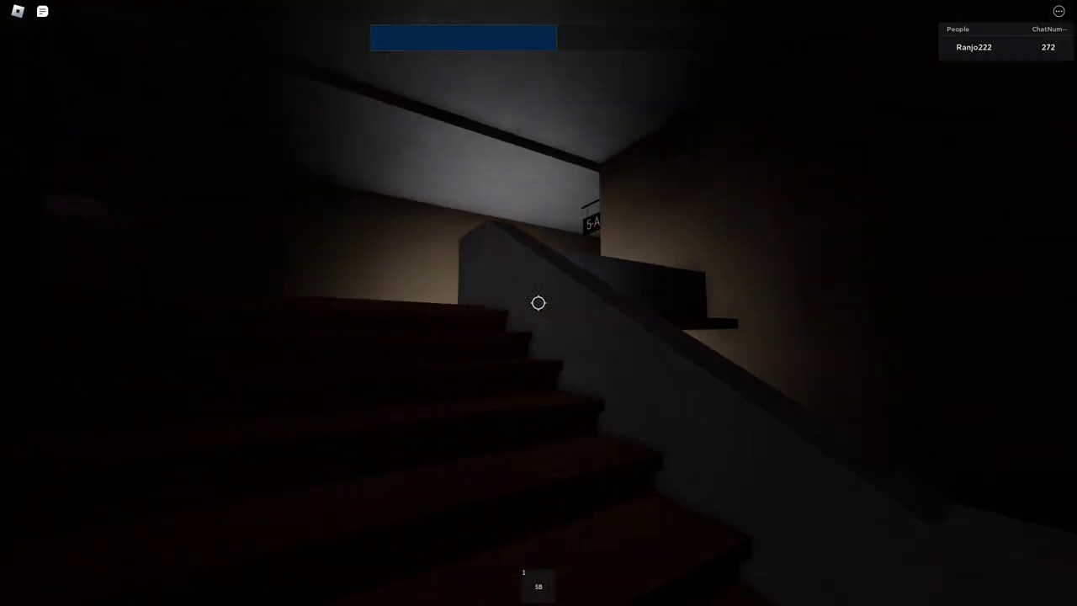
{"action": "key", "text": "w"}
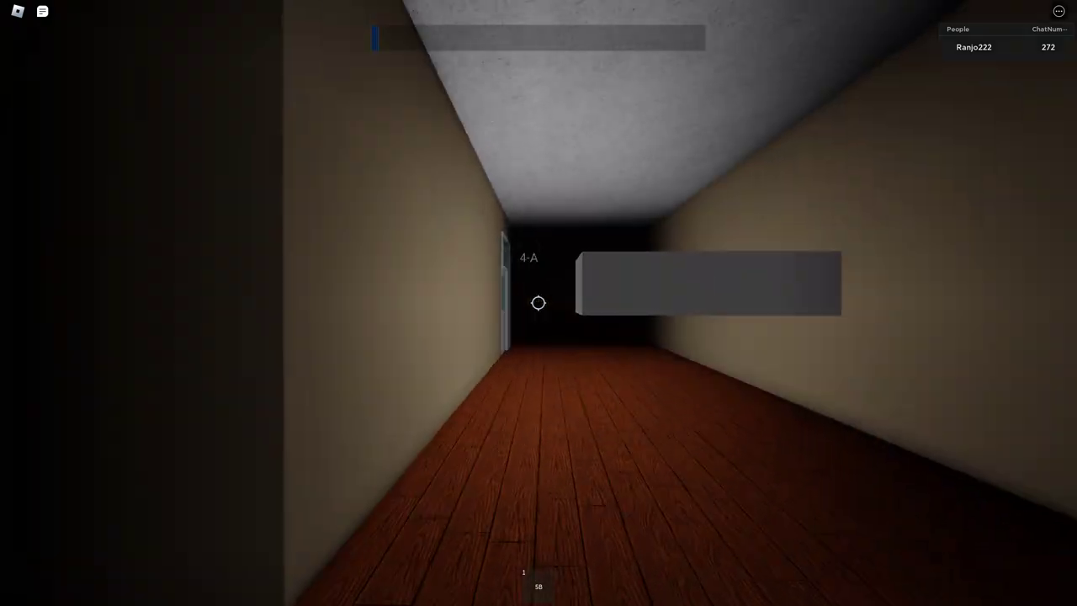
{"action": "key", "text": "w"}
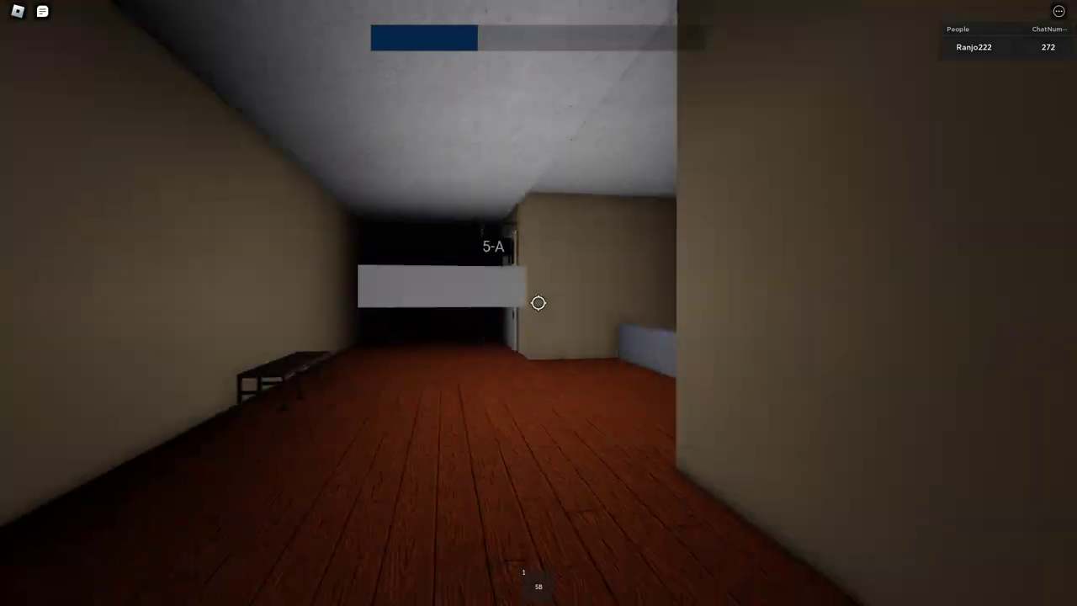
{"action": "key", "text": "w"}
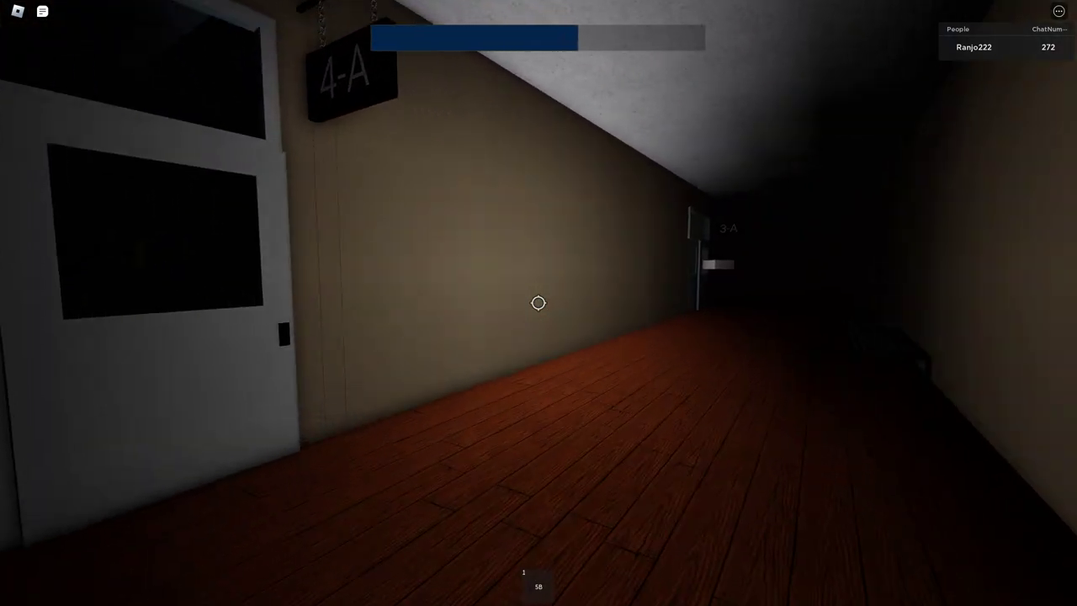
{"action": "key", "text": "w"}
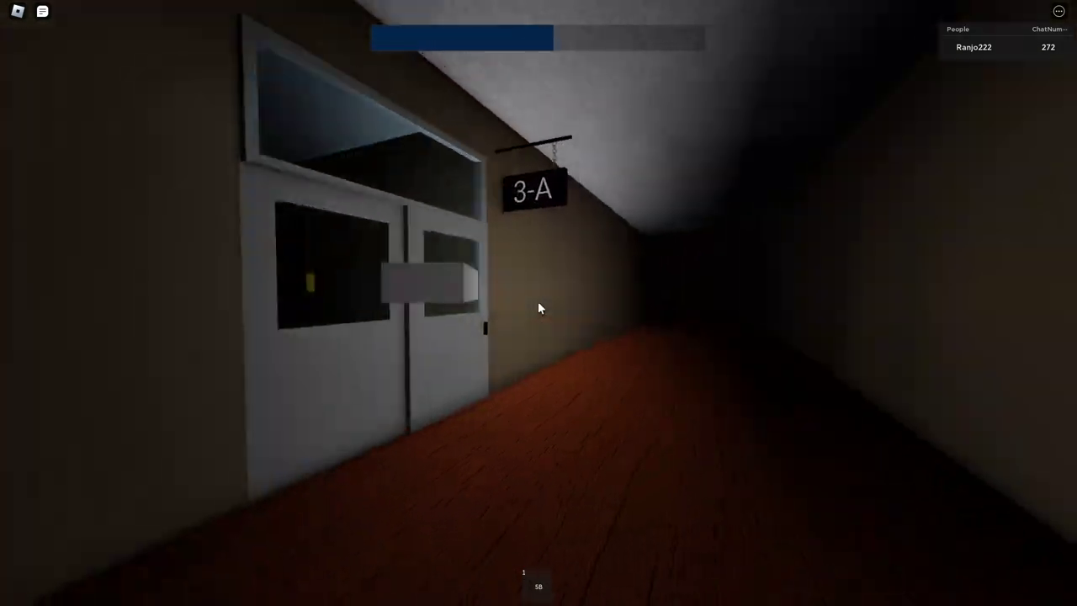
{"action": "key", "text": "w"}
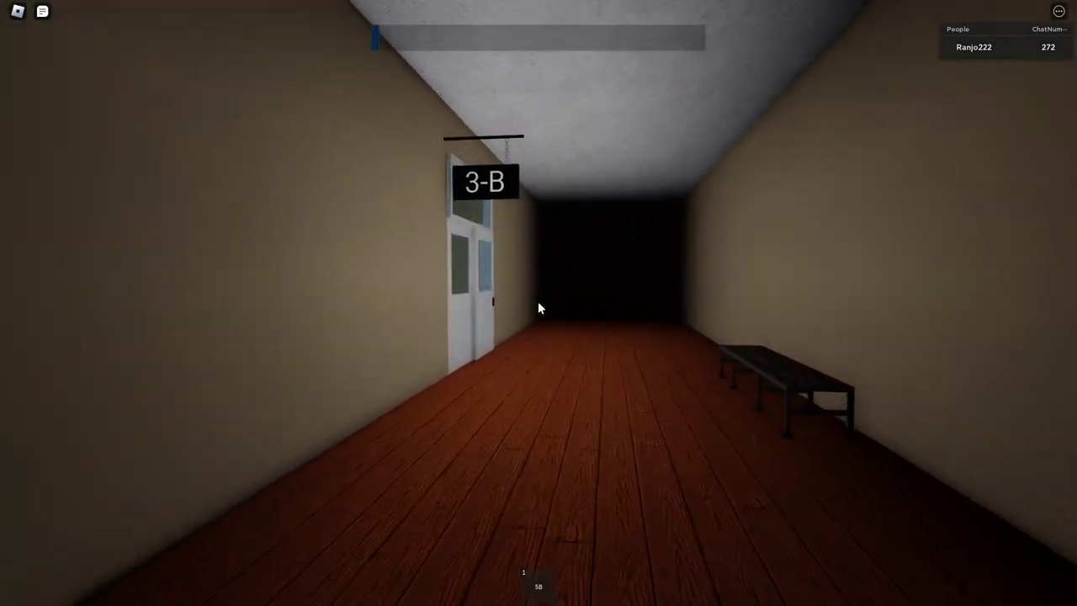
{"action": "key", "text": "w"}
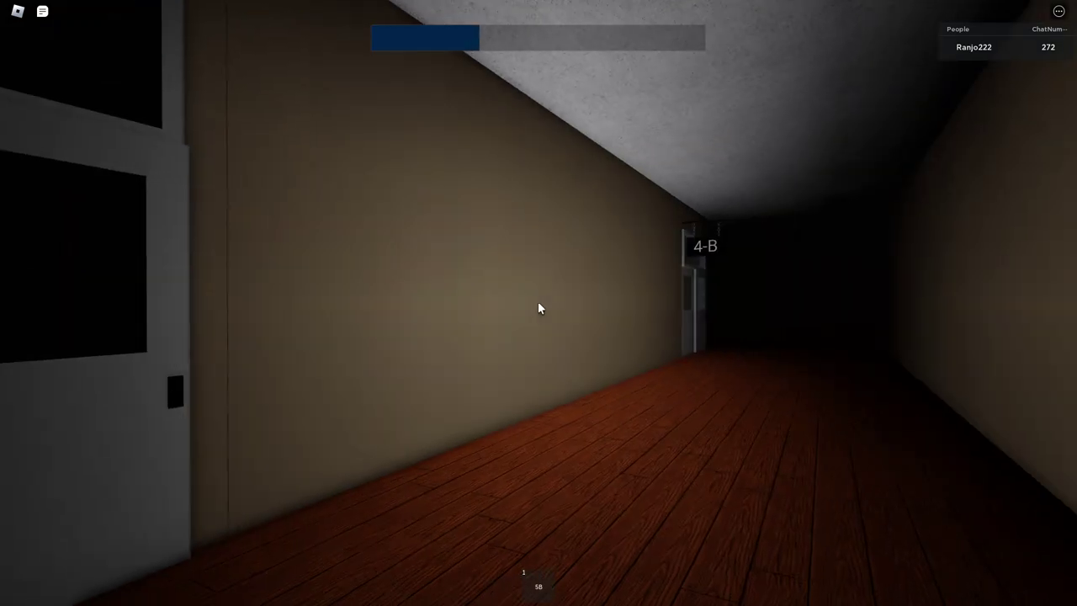
{"action": "key", "text": "w"}
Enter classroom 5-B, survey its desks, and return to the hallway.
{"action": "key", "text": "w"}
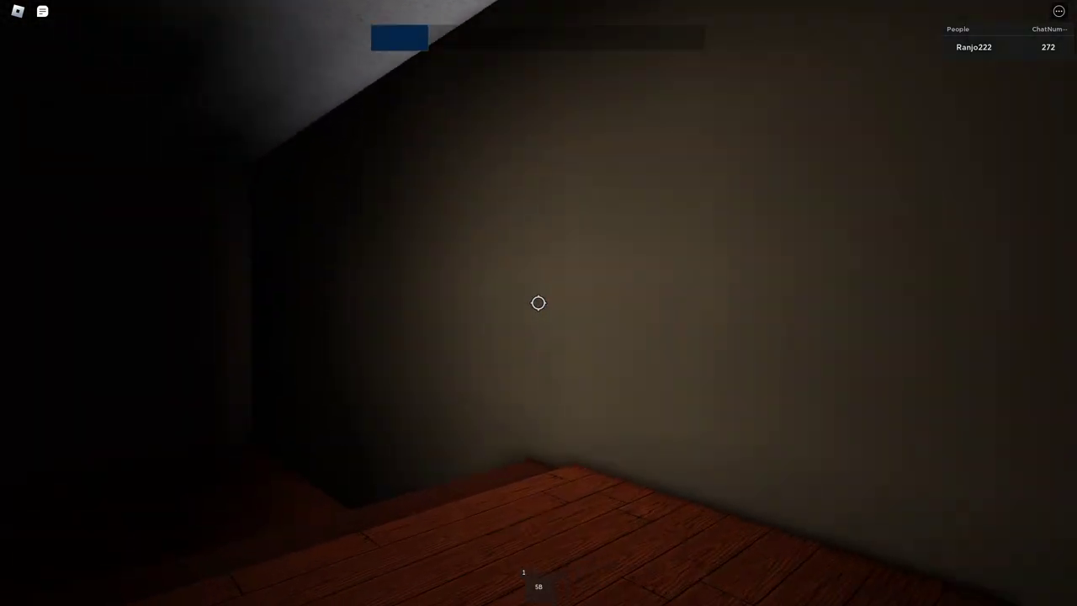
{"action": "key", "text": "w"}
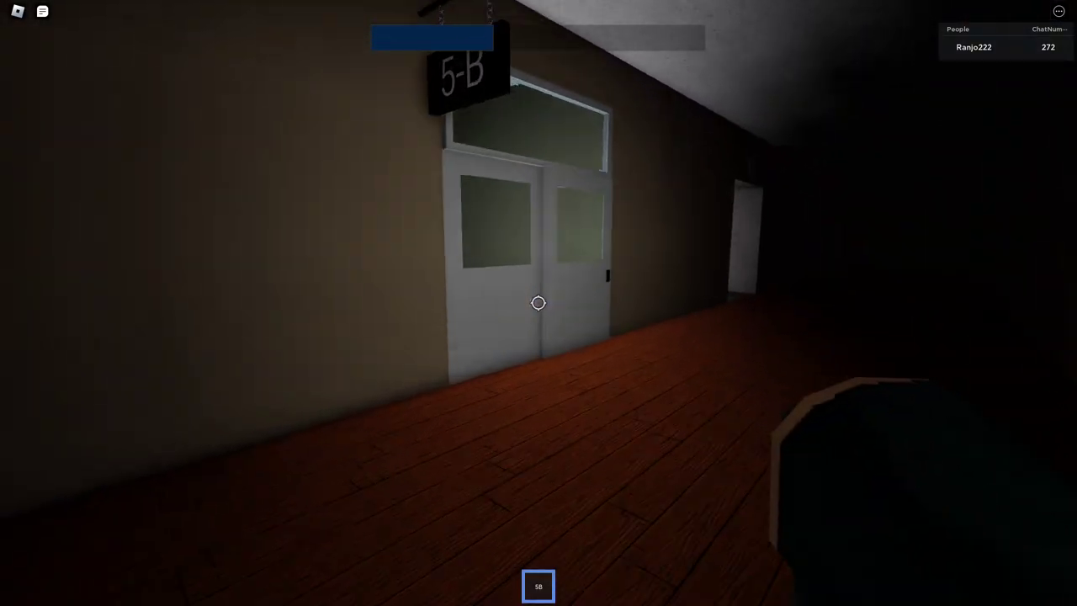
{"action": "key", "text": "w"}
{"action": "key", "text": "w"}
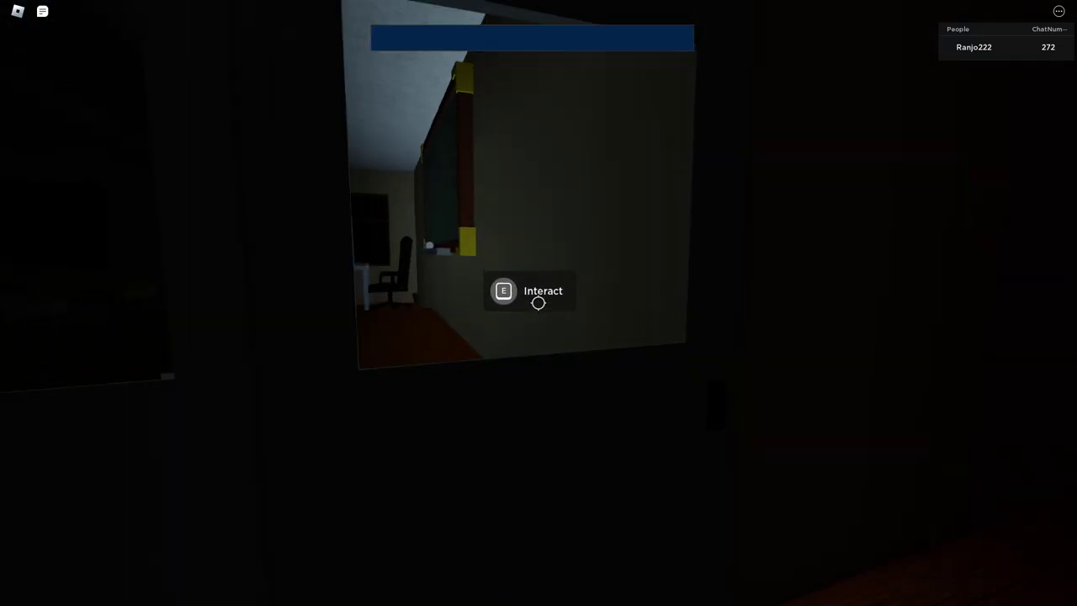
{"action": "key", "text": "w"}
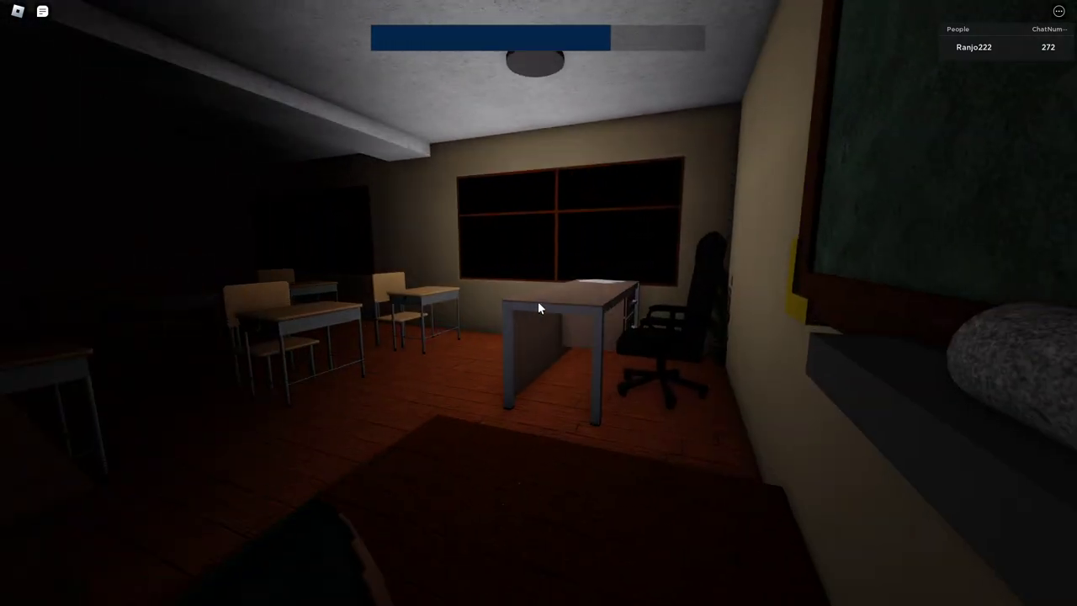
{"action": "key", "text": "w"}
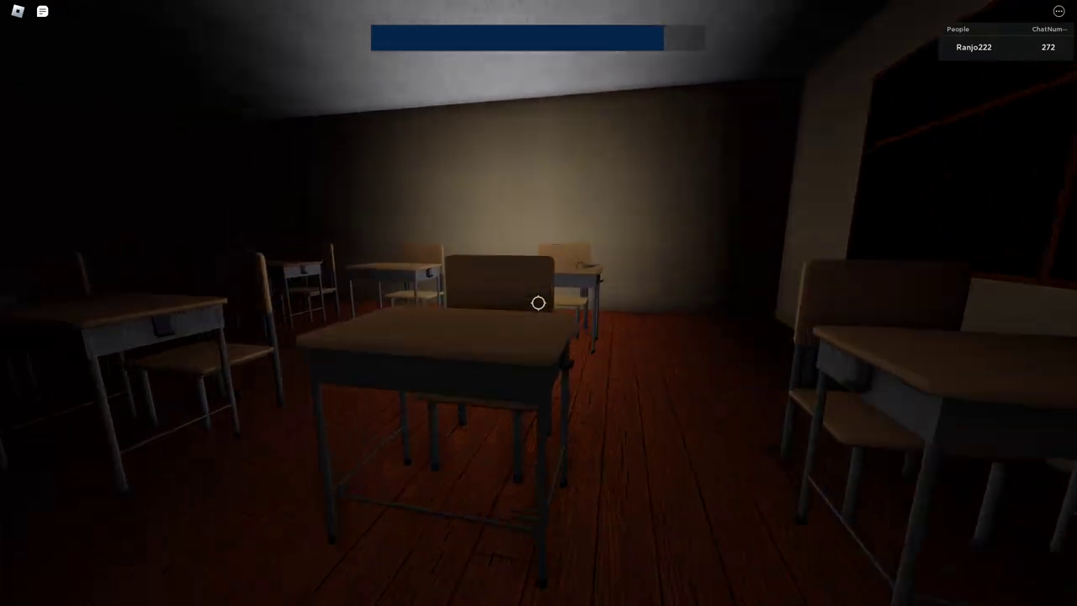
{"action": "key", "text": "w"}
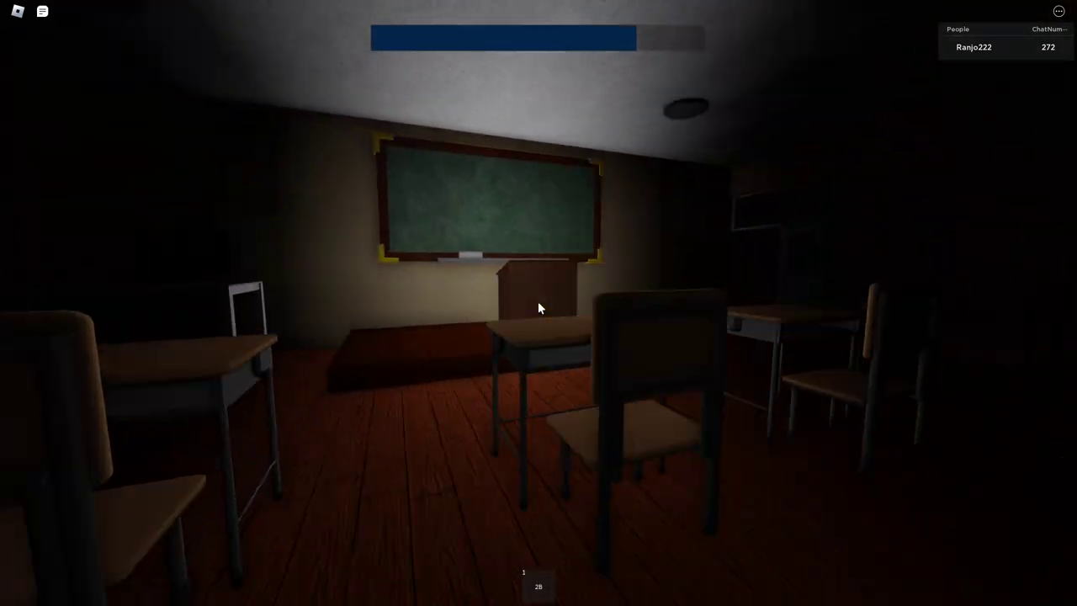
{"action": "key", "text": "w"}
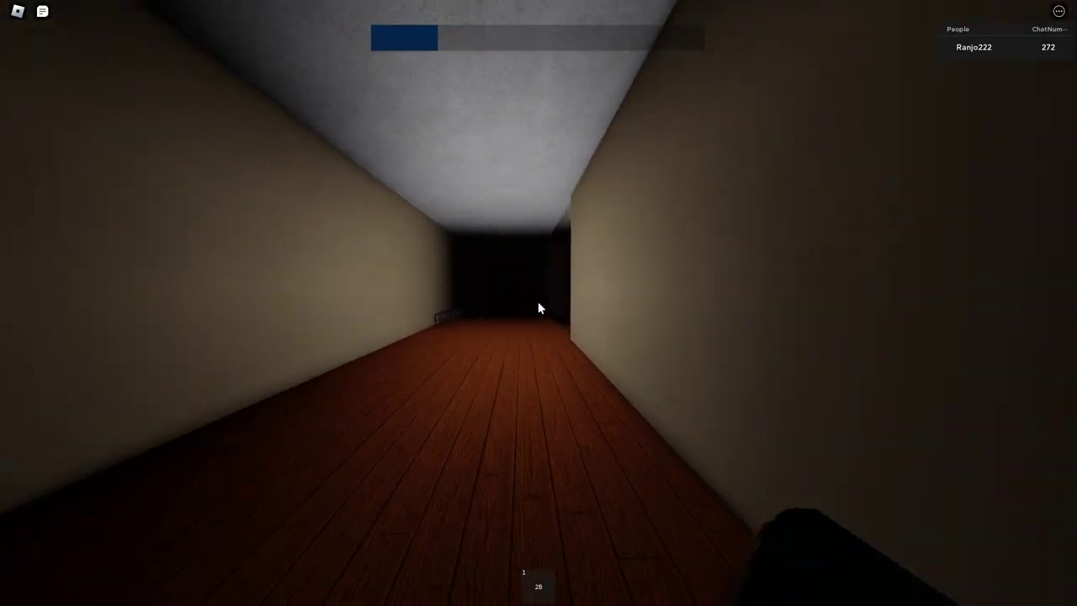
Walk back along the upstairs hallway past rooms 3-B, 3-A and 4-A toward 5-A.
{"action": "key", "text": "w"}
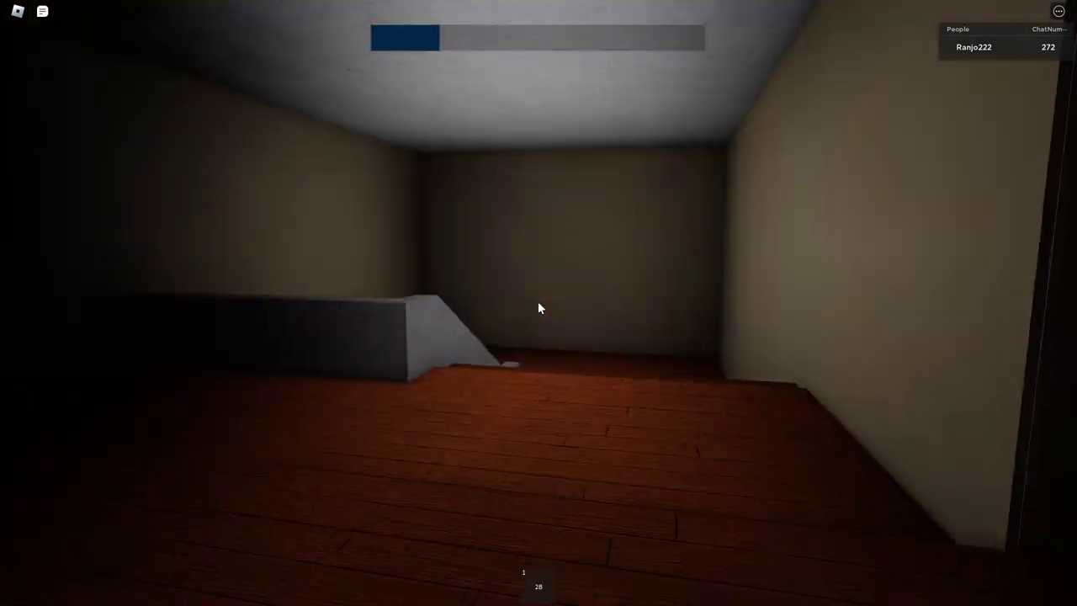
{"action": "key", "text": "w"}
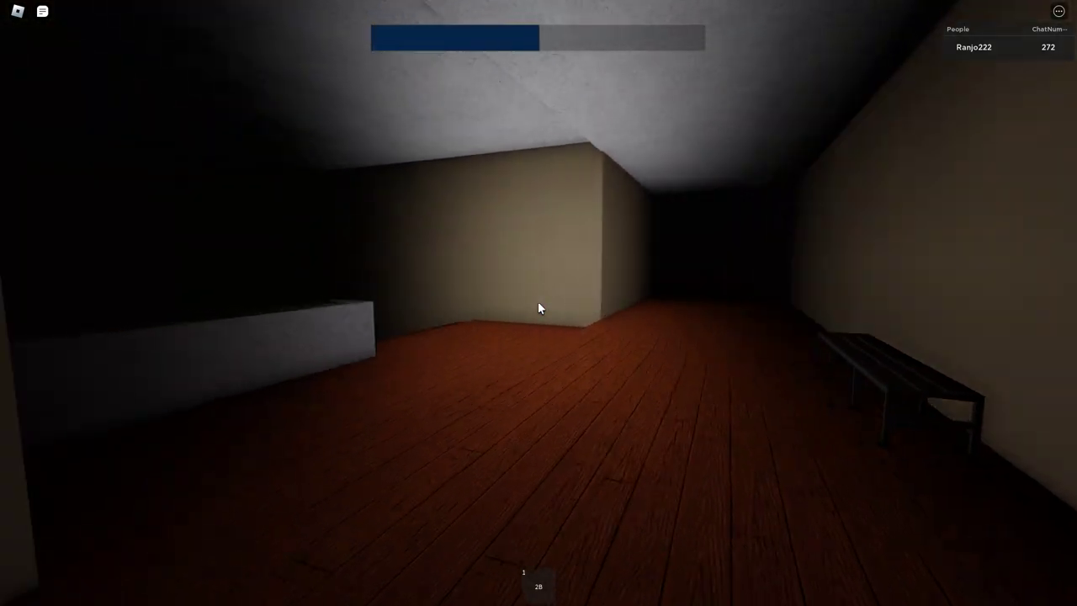
{"action": "key", "text": "w"}
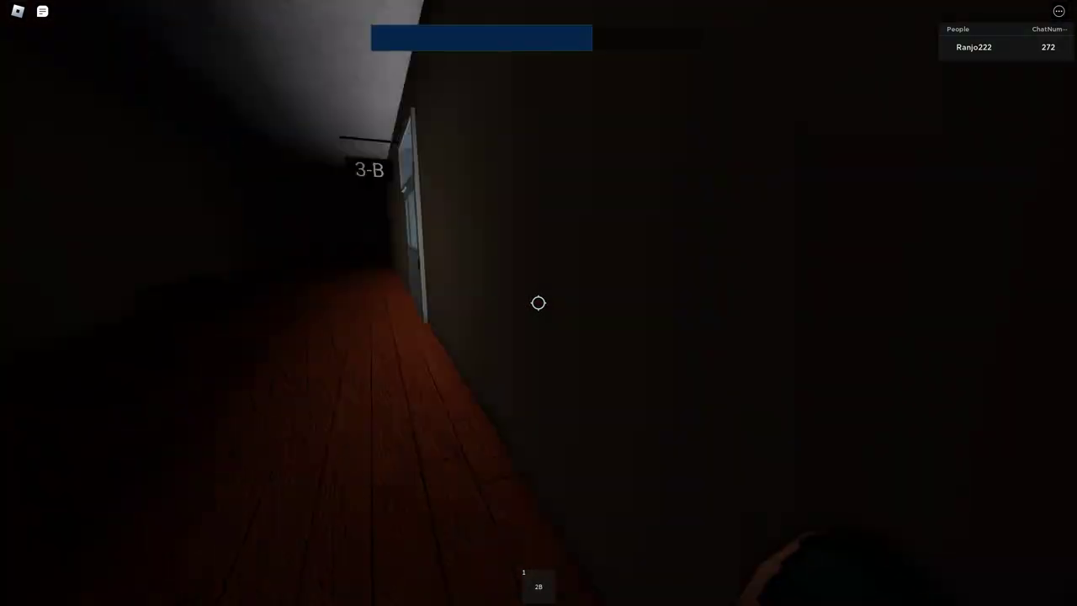
{"action": "key", "text": "w"}
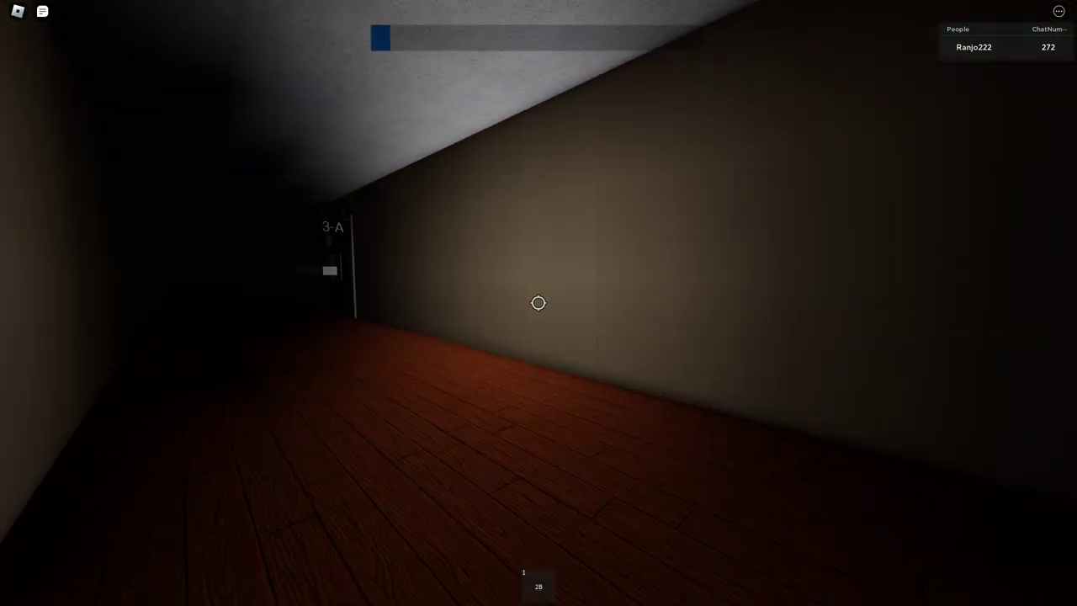
{"action": "key", "text": "w"}
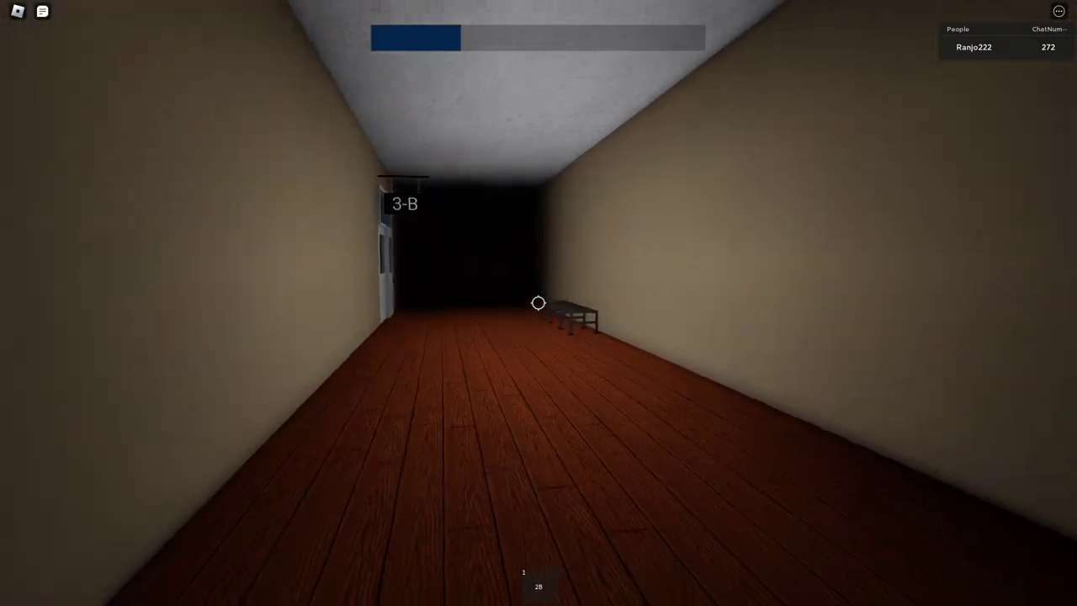
{"action": "key", "text": "w"}
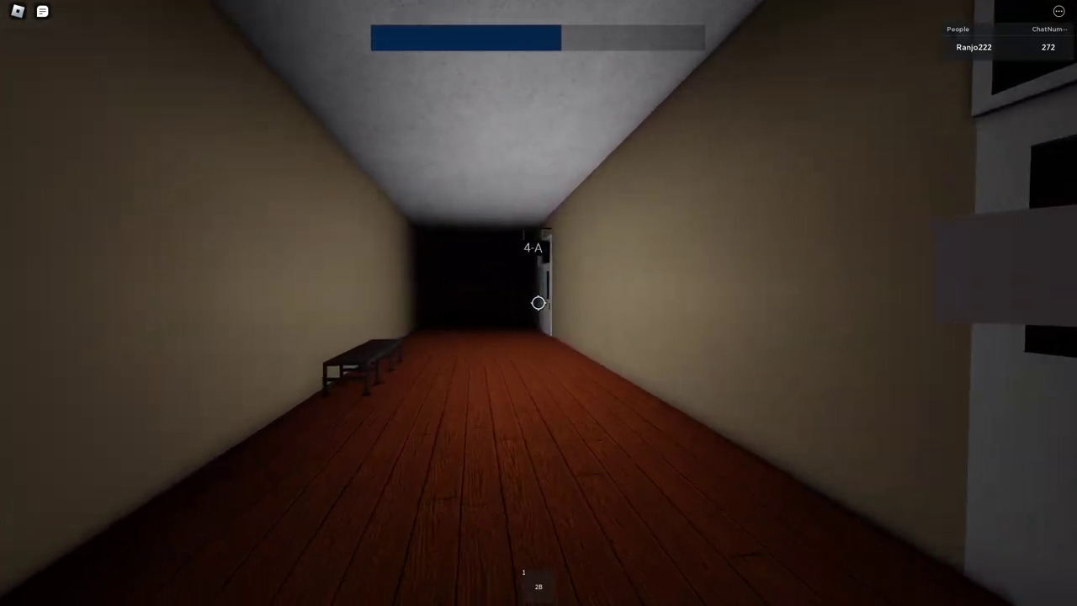
{"action": "key", "text": "w"}
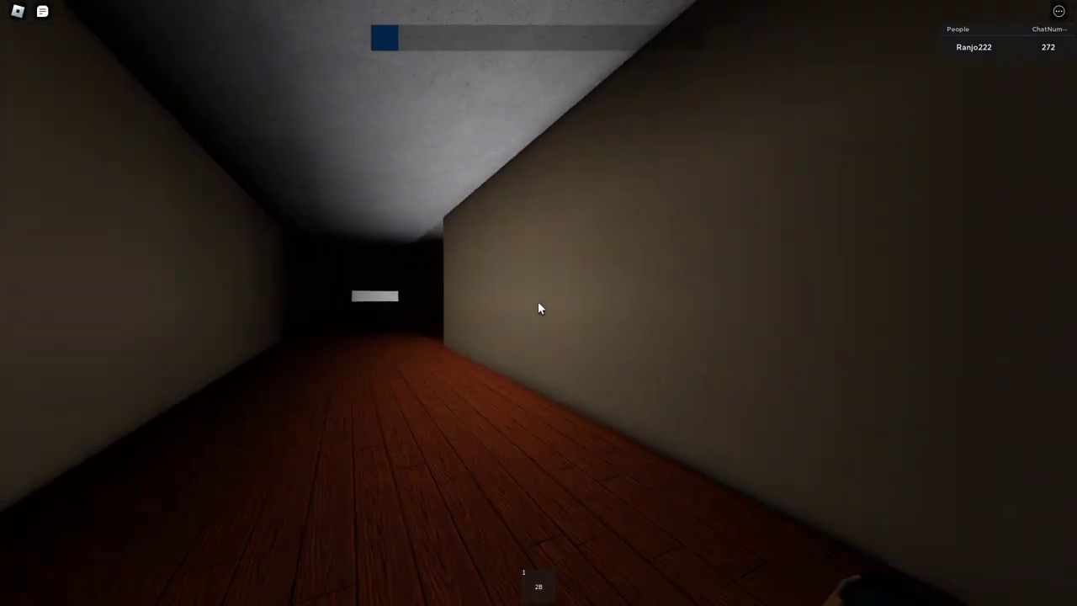
{"action": "key", "text": "w"}
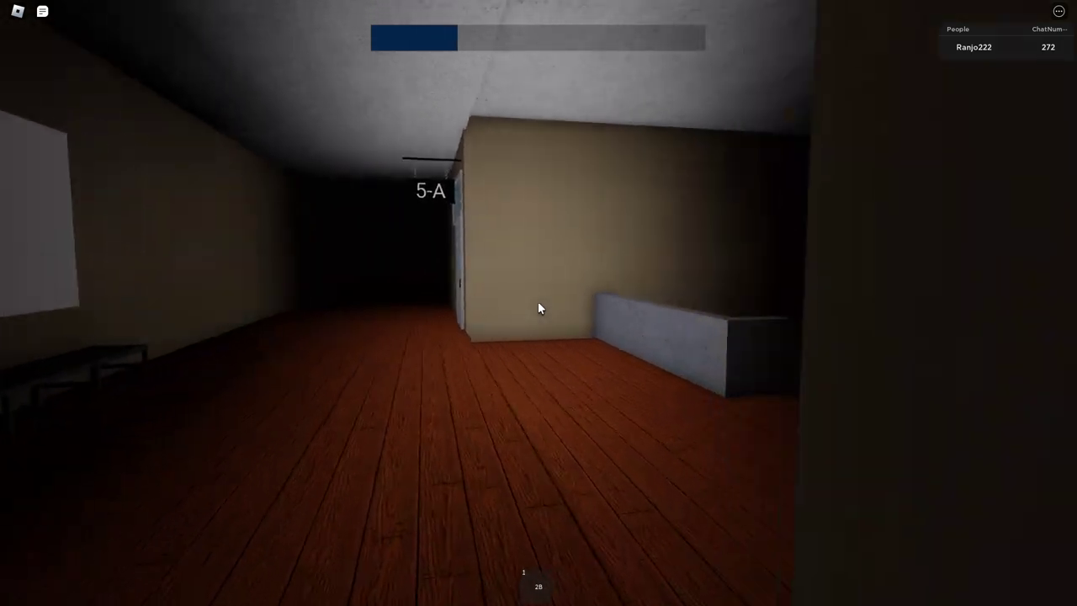
Descend the stairs past 1-A to room 0-A and search the shoe-shelf area.
{"action": "key", "text": "w"}
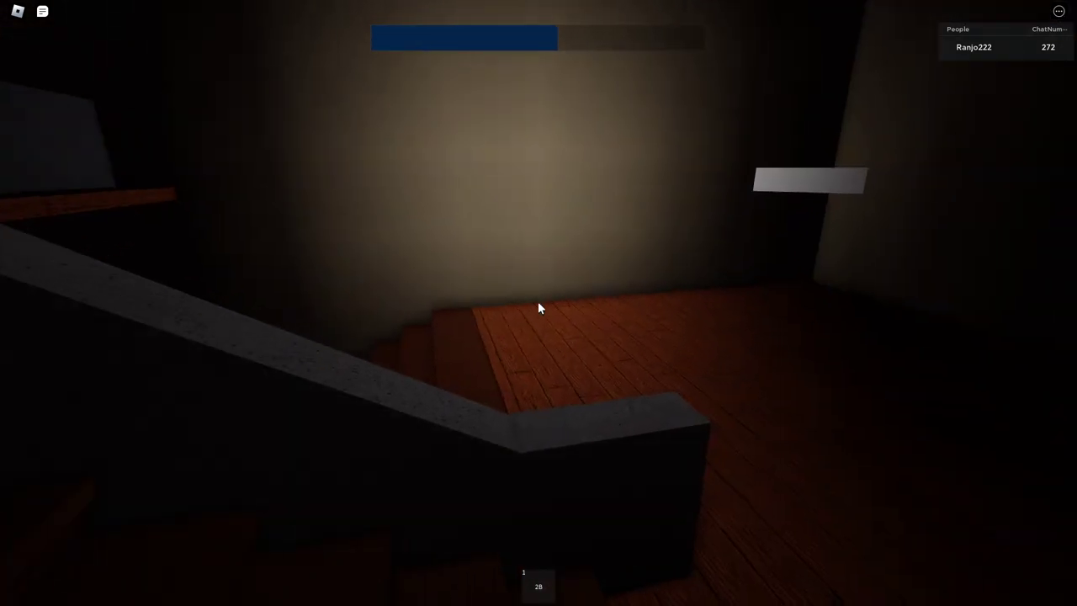
{"action": "key", "text": "w"}
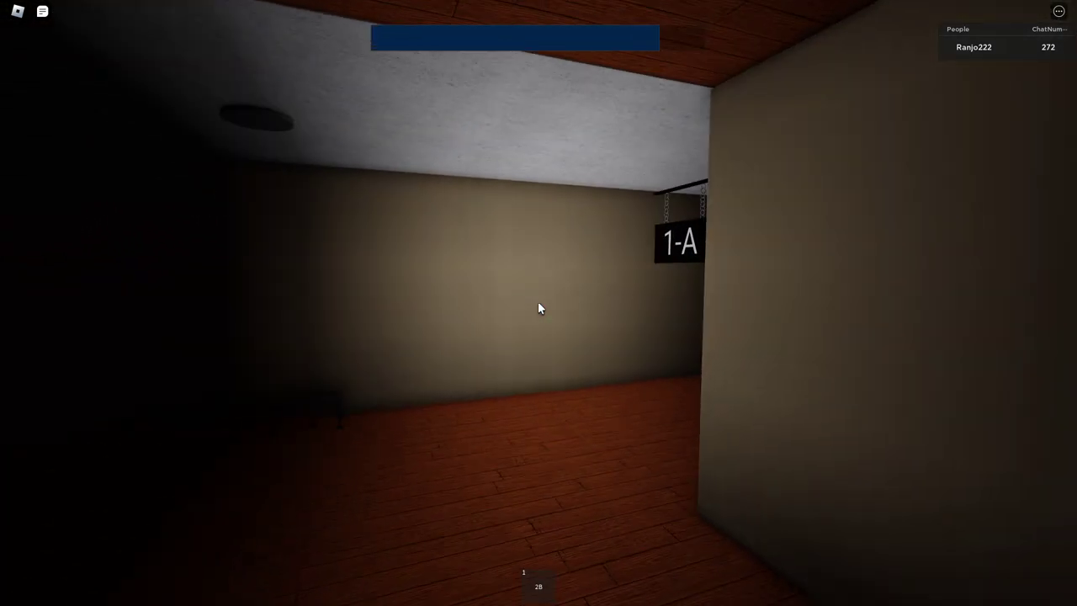
{"action": "key", "text": "w"}
{"action": "key", "text": "w"}
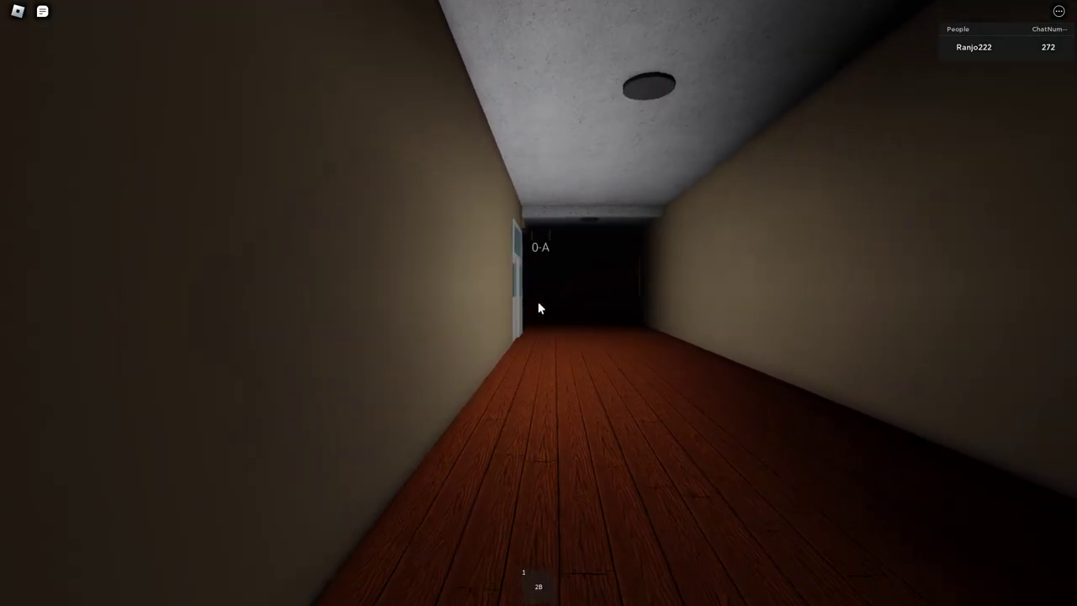
{"action": "key", "text": "w"}
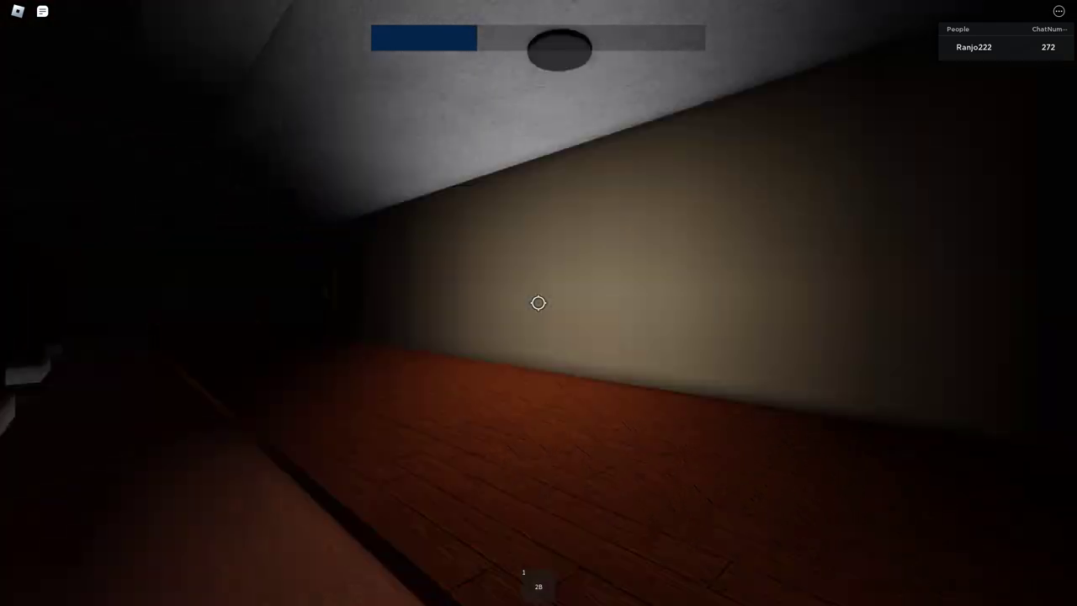
{"action": "key", "text": "w"}
{"action": "key", "text": "w"}
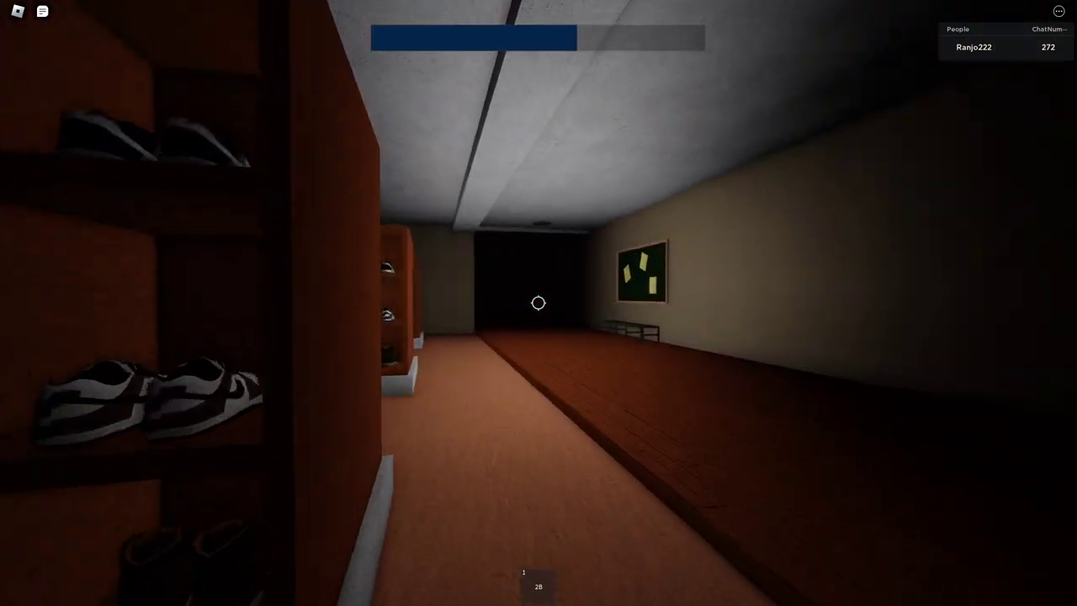
{"action": "key", "text": "w"}
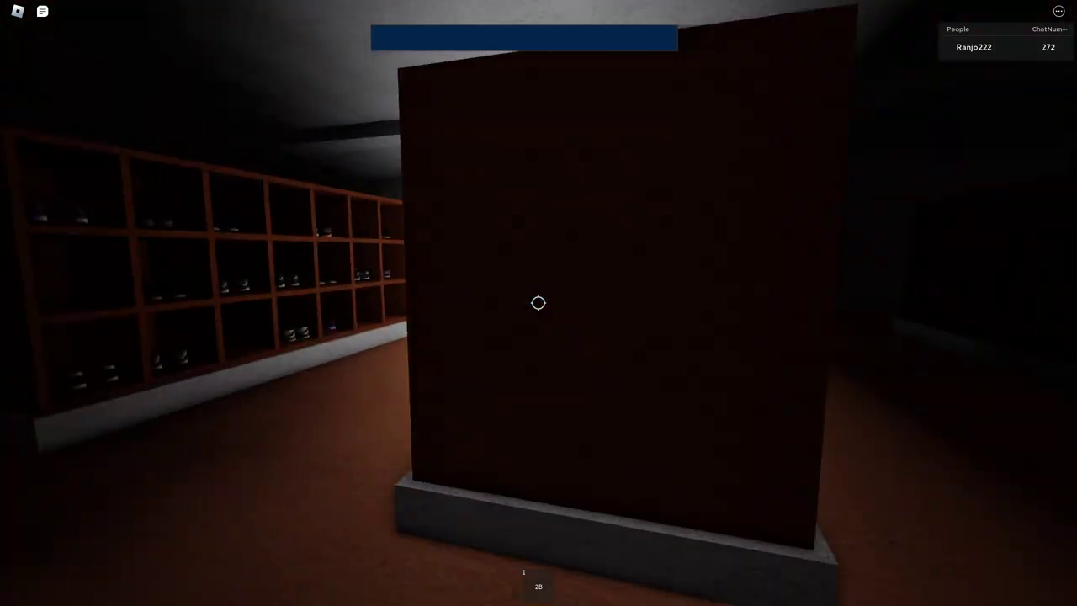
{"action": "key", "text": "w"}
{"action": "key", "text": "w"}
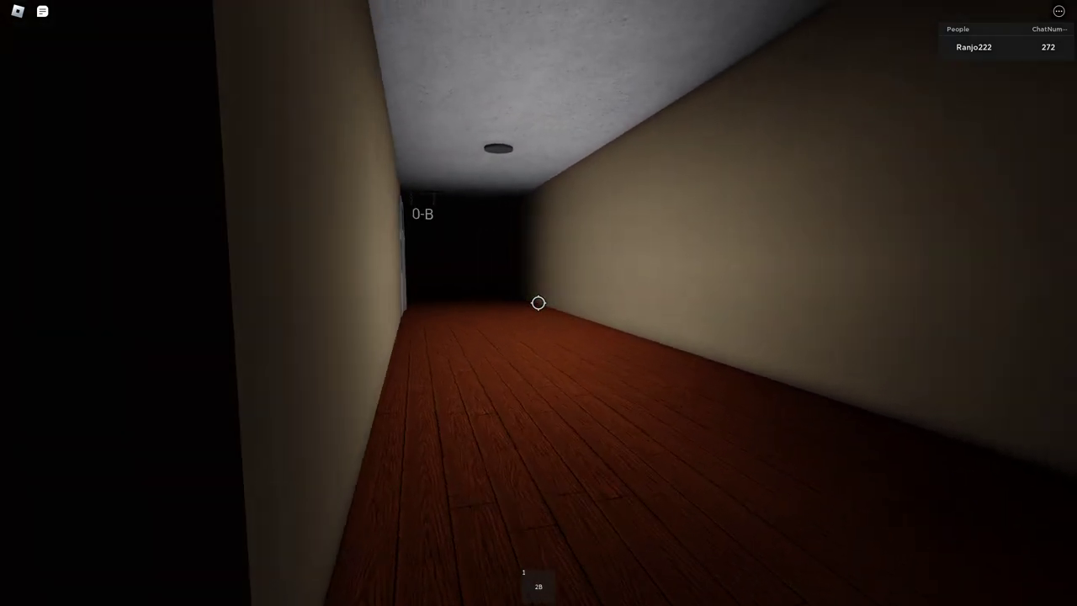
{"action": "key", "text": "w"}
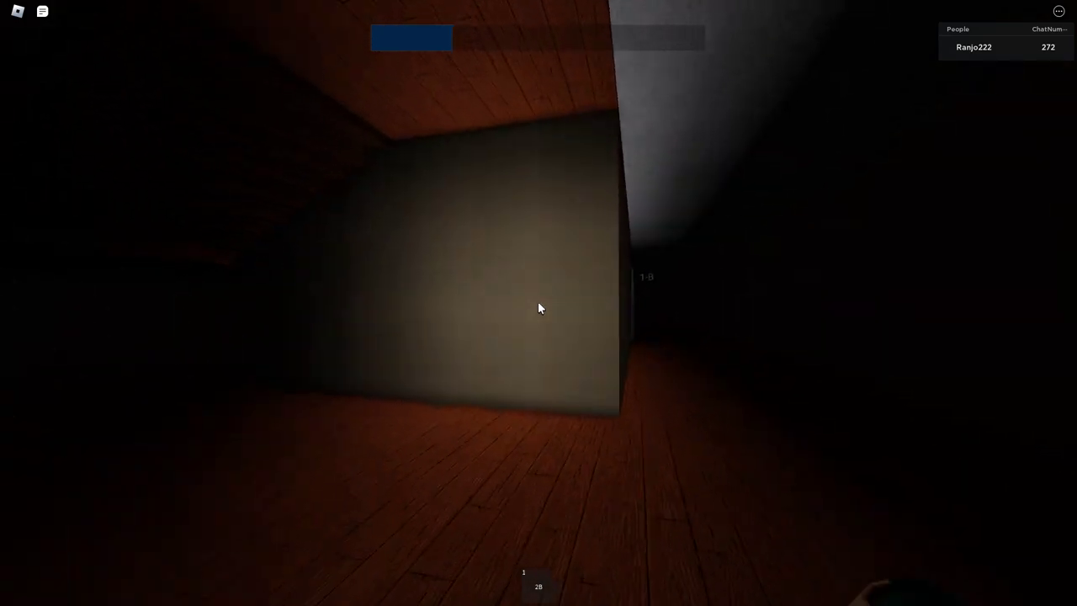
Walk past room 0-B and under the staircase into the 1-B hallway.
{"action": "key", "text": "s"}
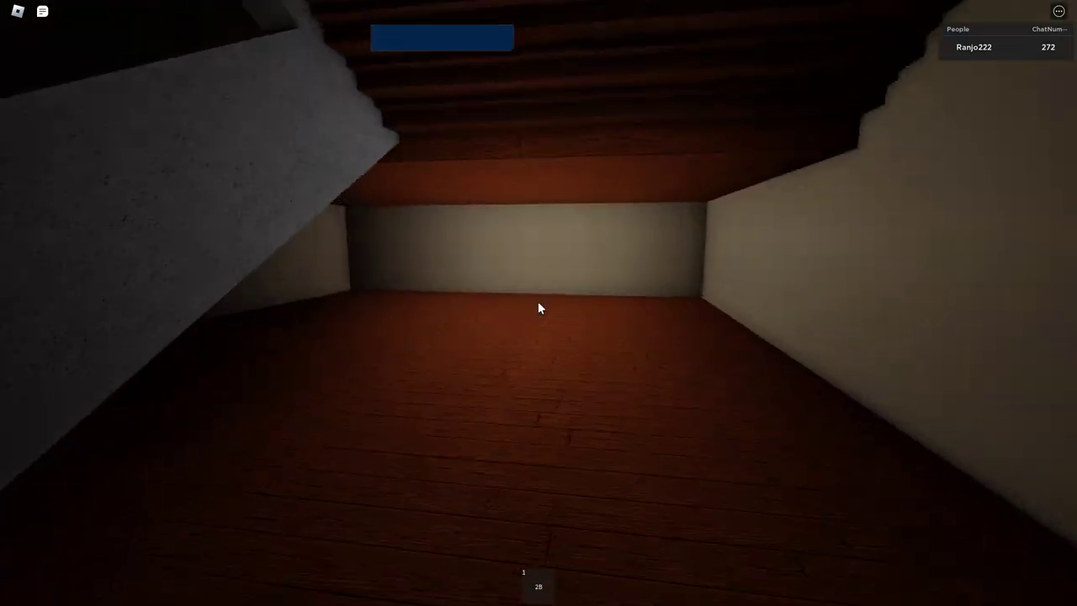
{"action": "key", "text": "w"}
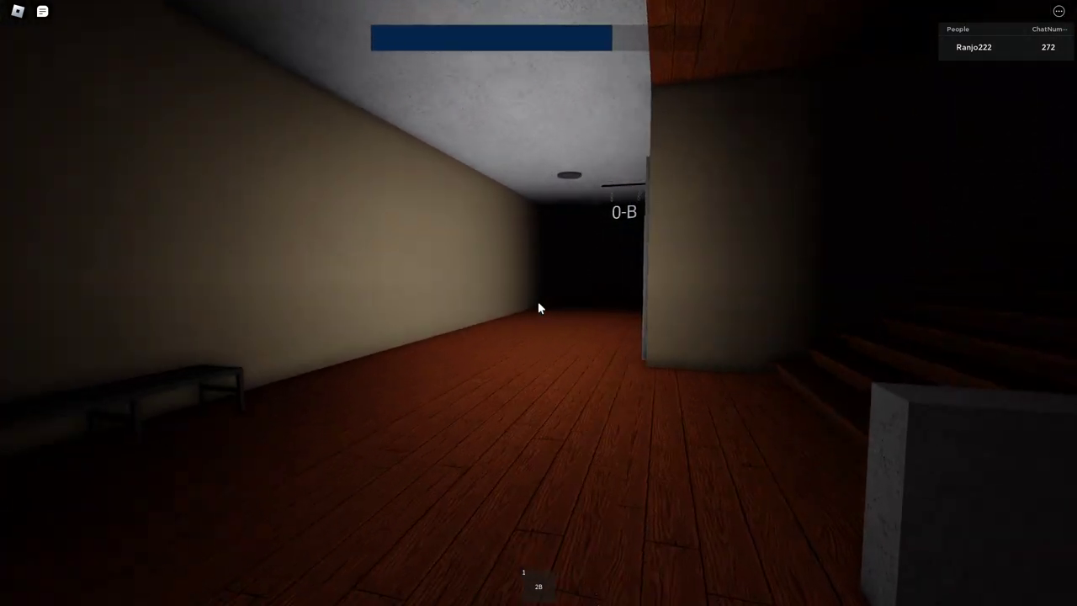
{"action": "key", "text": "w"}
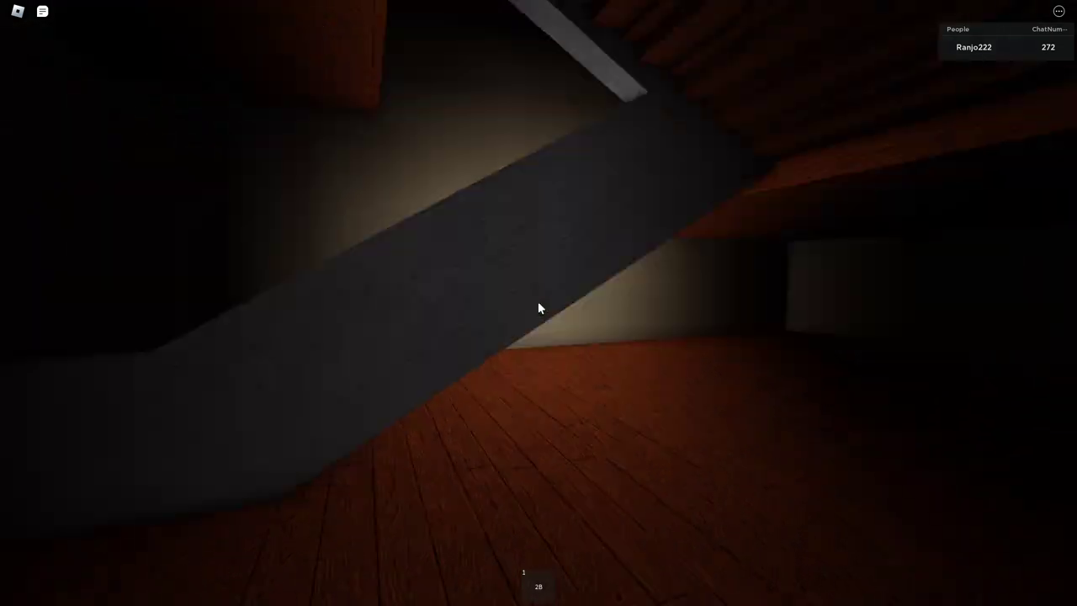
{"action": "key", "text": "w"}
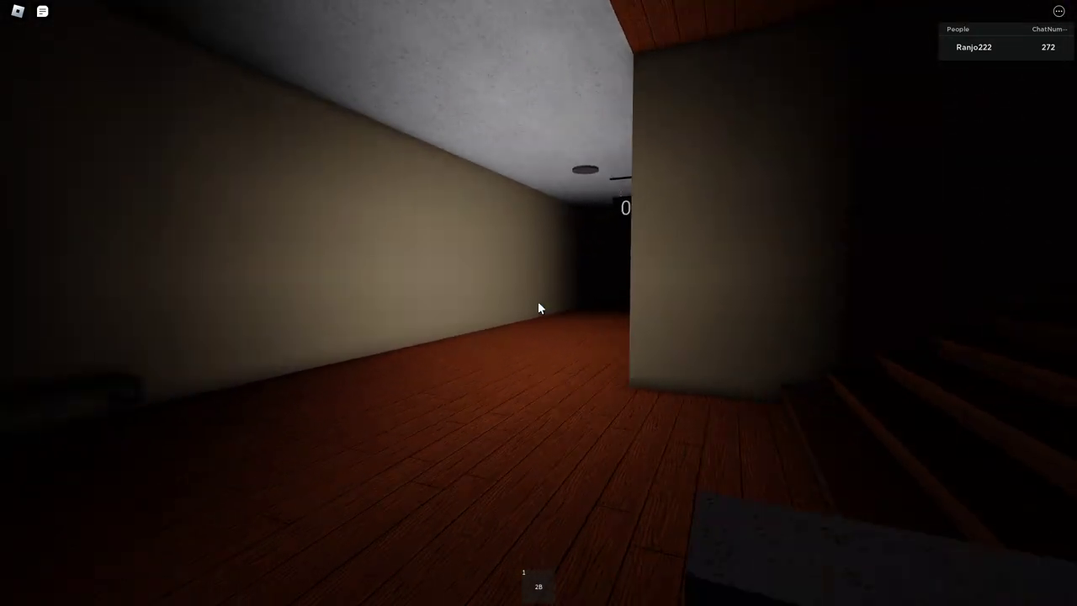
{"action": "key", "text": "w"}
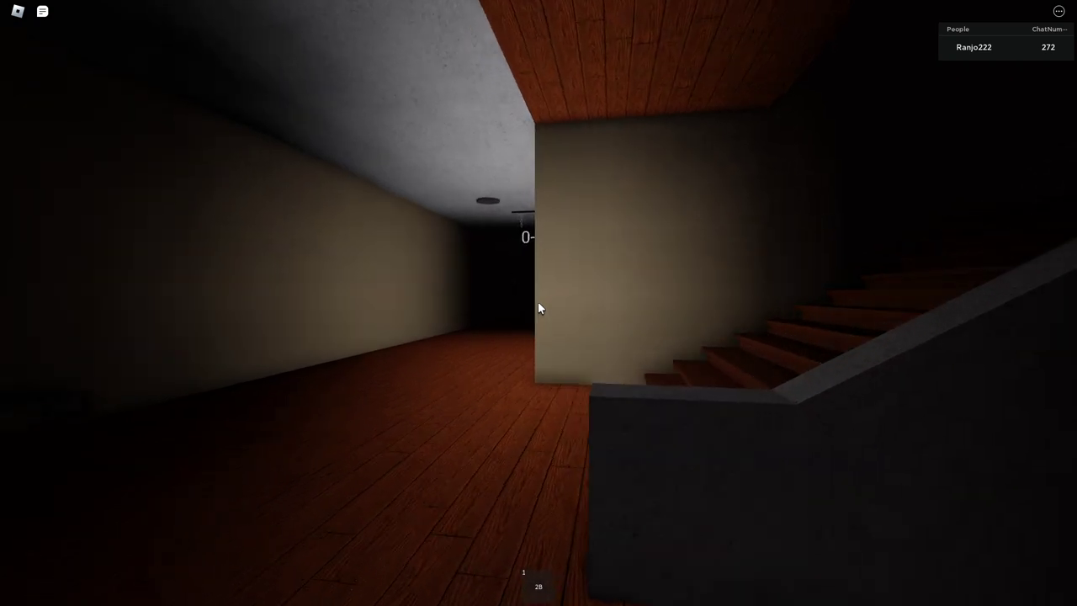
{"action": "key", "text": "w"}
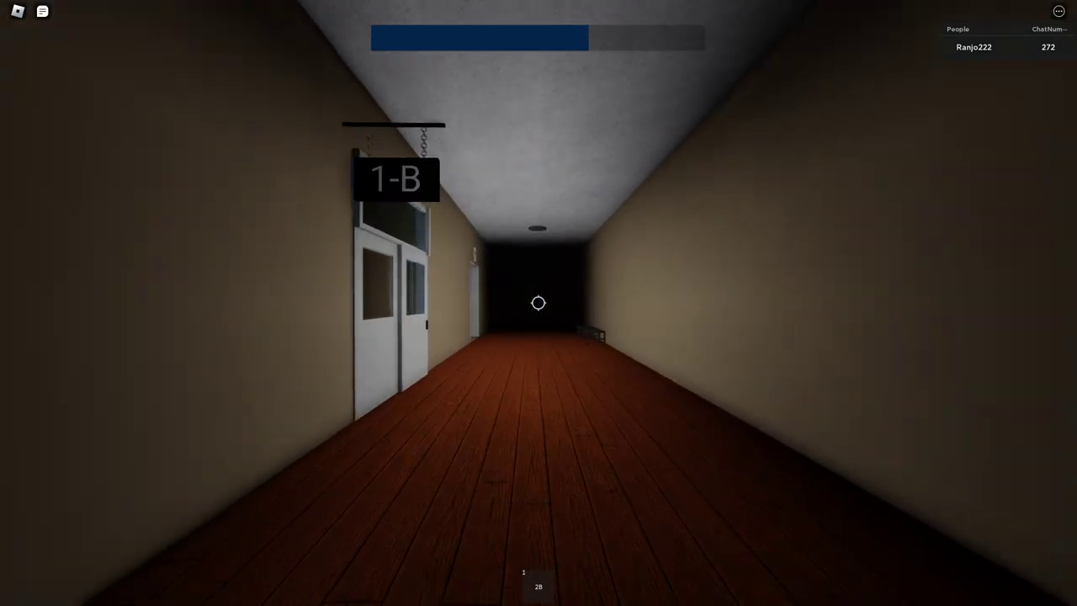
{"action": "key", "text": "w"}
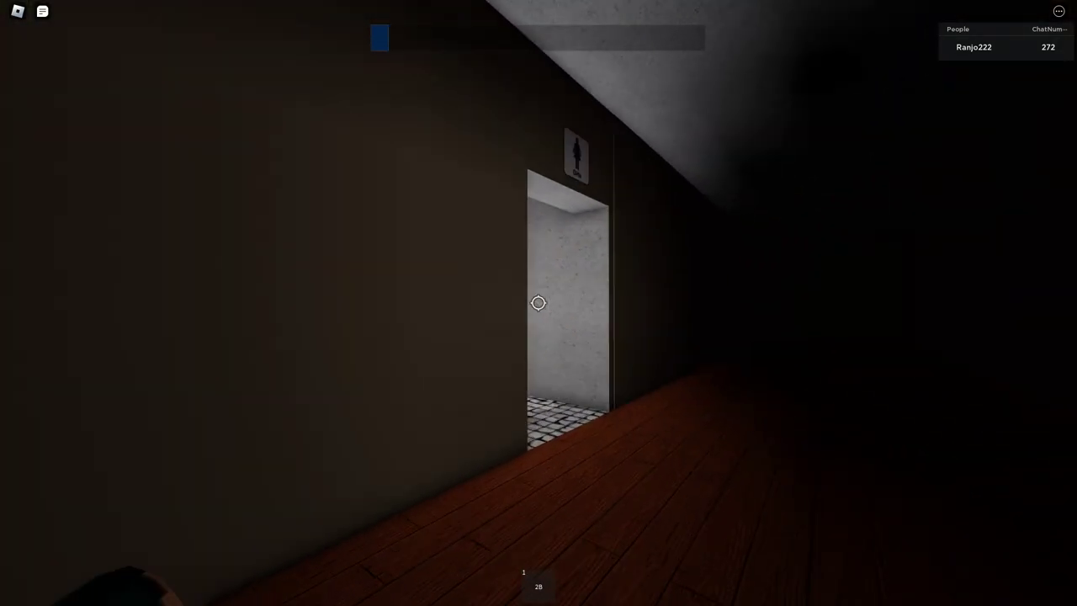
{"action": "key", "text": "w"}
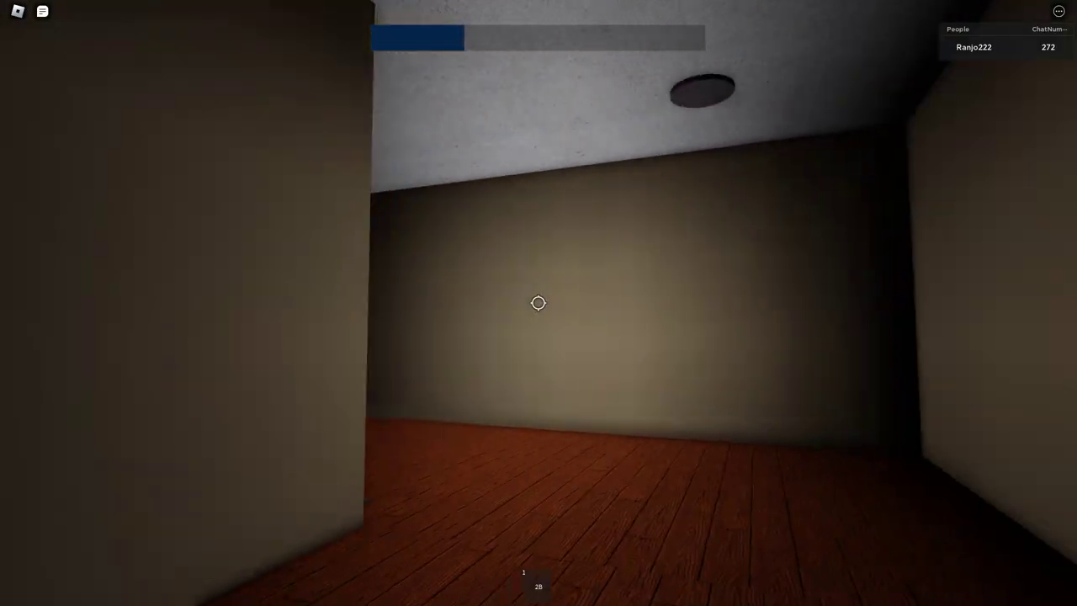
Walk past the double door into the chapter-doors hallway and up to the Chapter 1 door.
{"action": "key", "text": "w"}
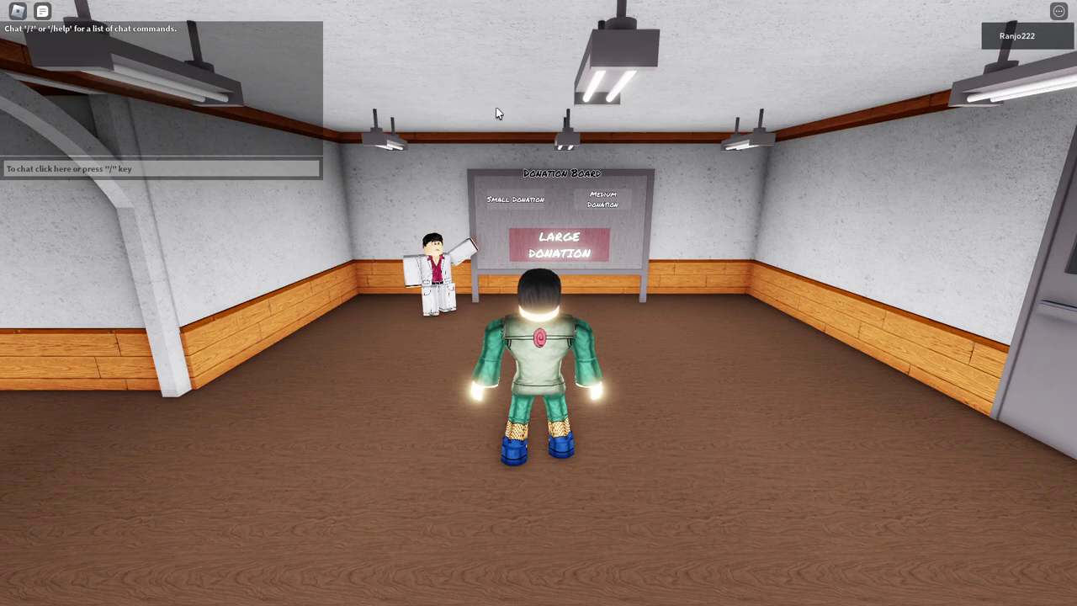
{"action": "key", "text": "w"}
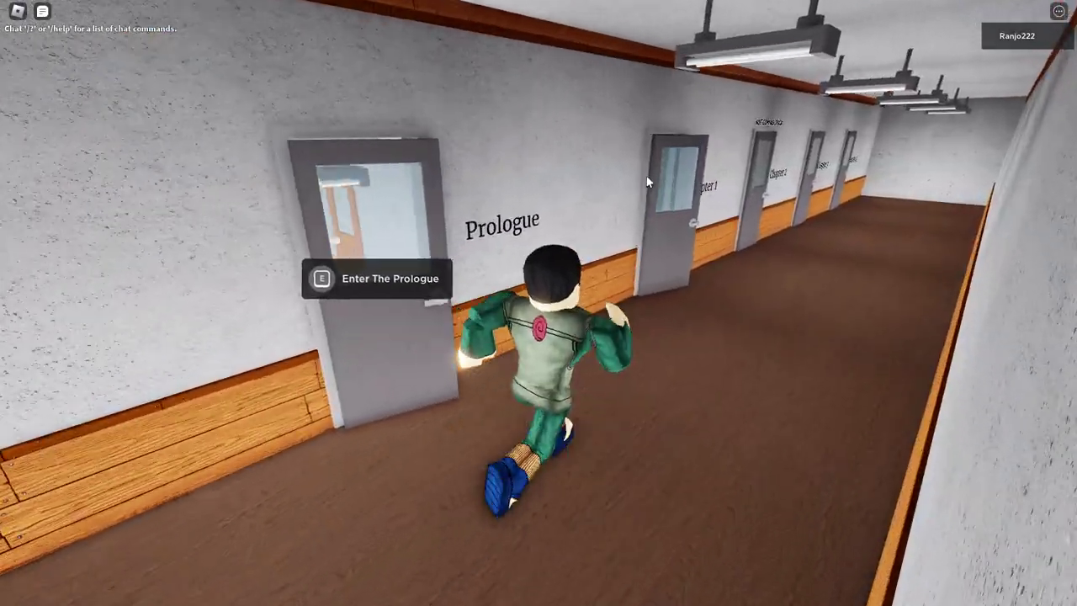
{"action": "key", "text": "w"}
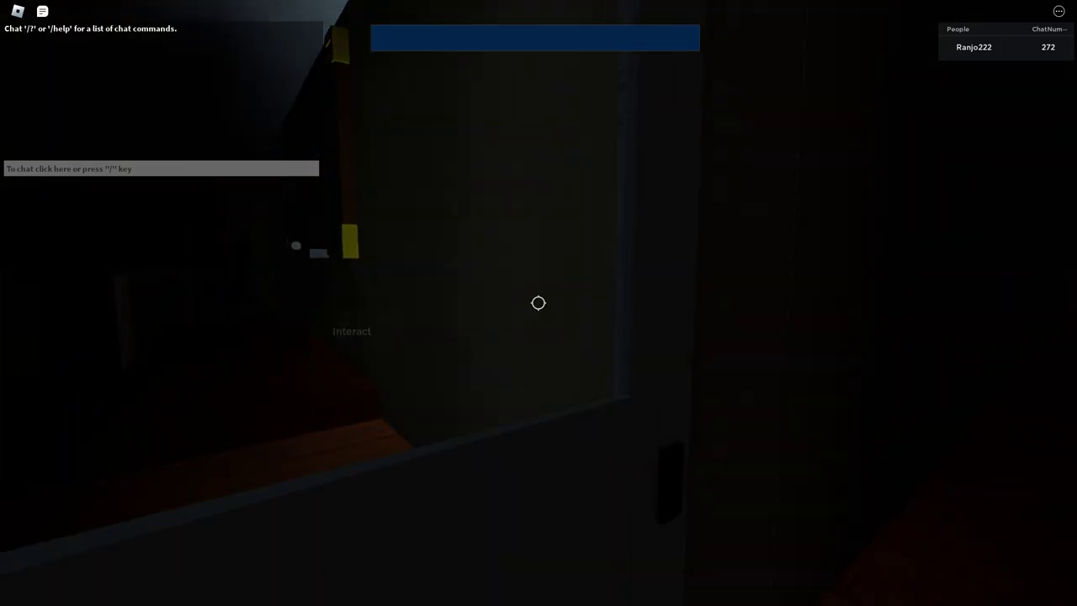
Walk through the dark room's doorway and down the Chapter 1 corridor.
{"action": "key", "text": "w"}
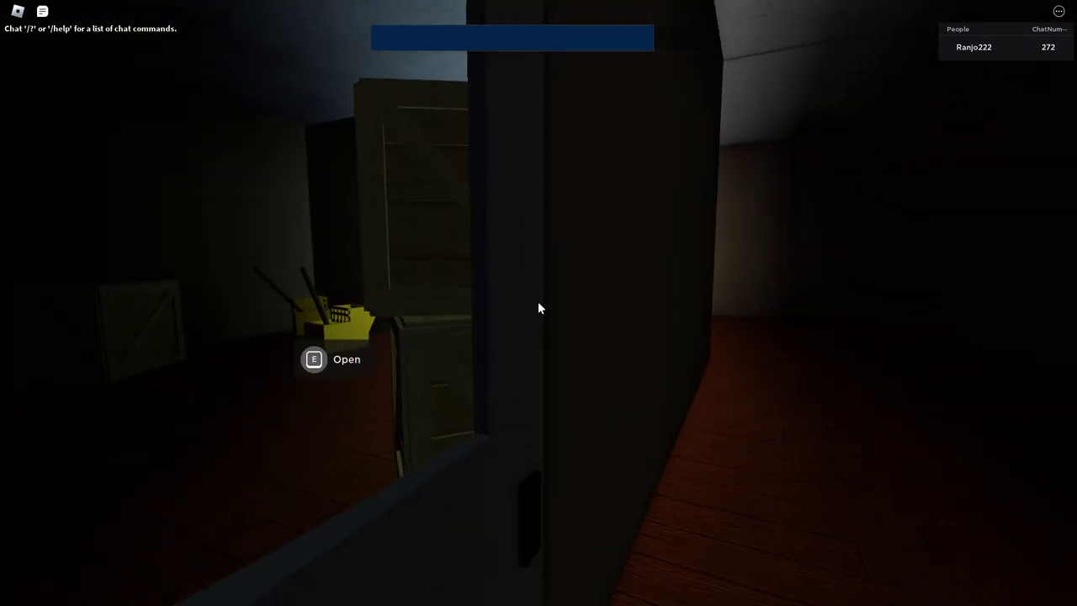
{"action": "key", "text": "w"}
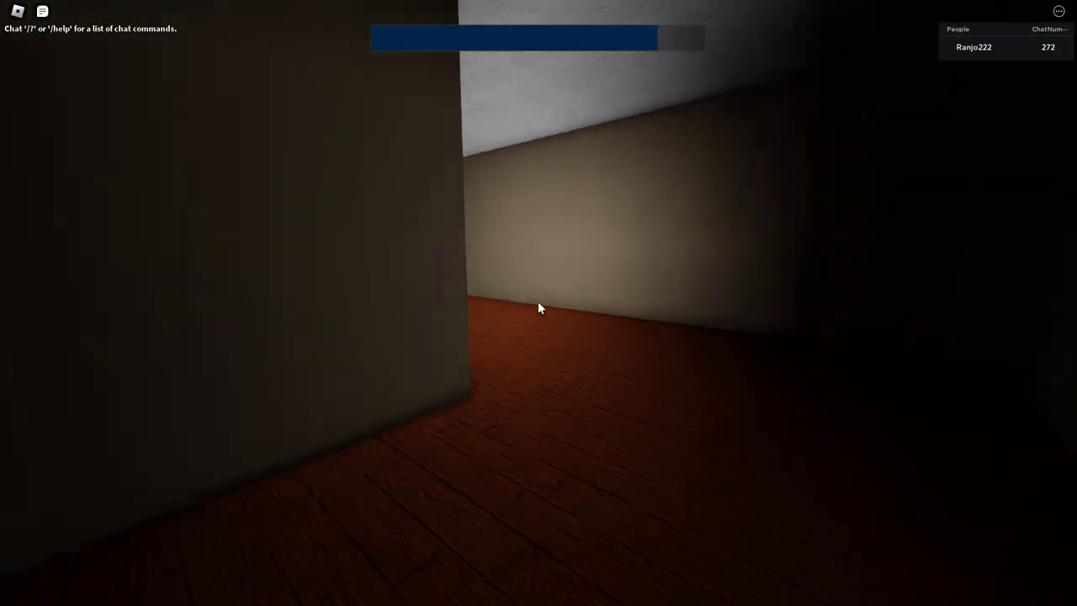
{"action": "key", "text": "w"}
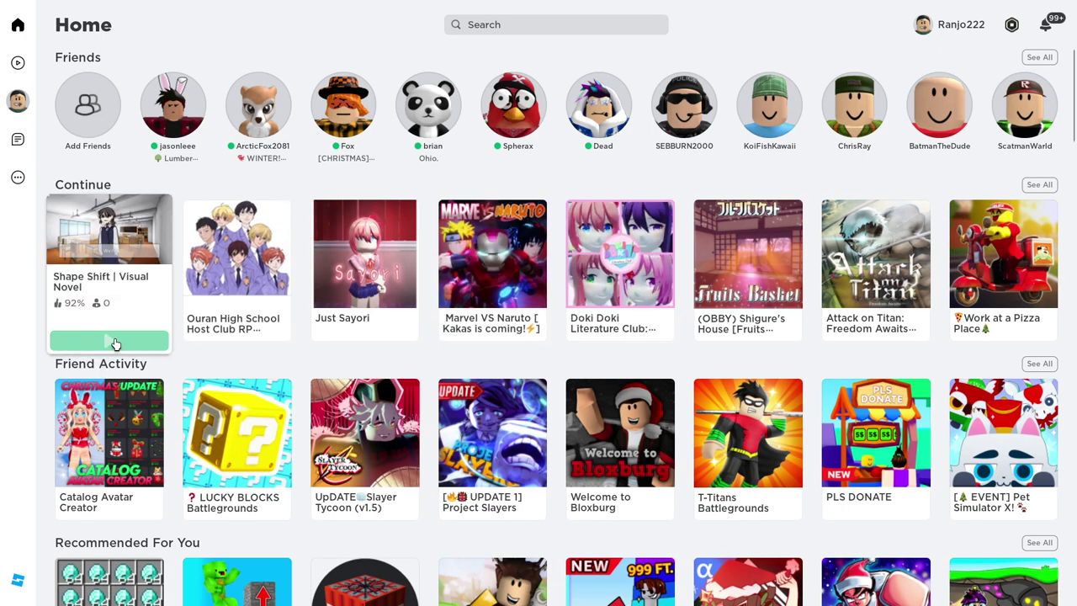
Relaunch Shape Shift Visual Novel and enter the Chapter 1 door.
{"action": "left_click", "coordinate": [114, 340]}
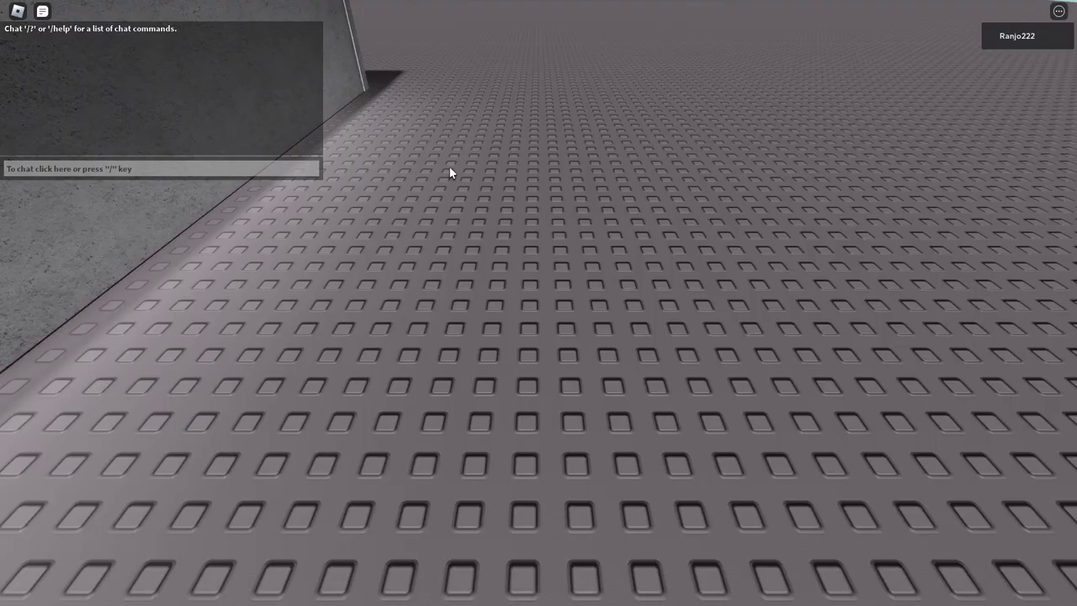
{"action": "key", "text": "w"}
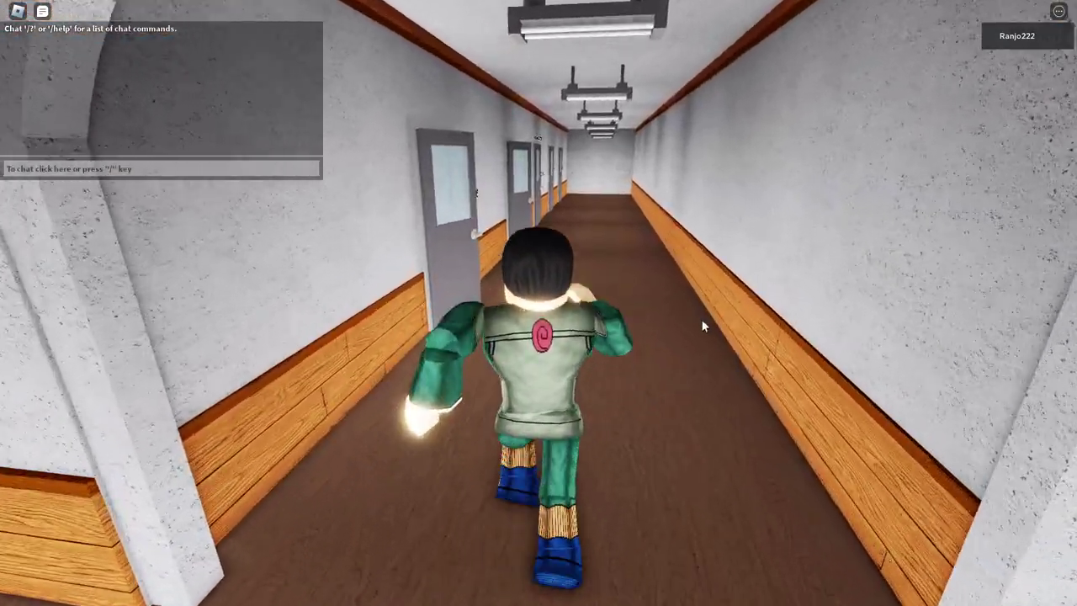
{"action": "key", "text": "w"}
{"action": "key", "text": "a"}
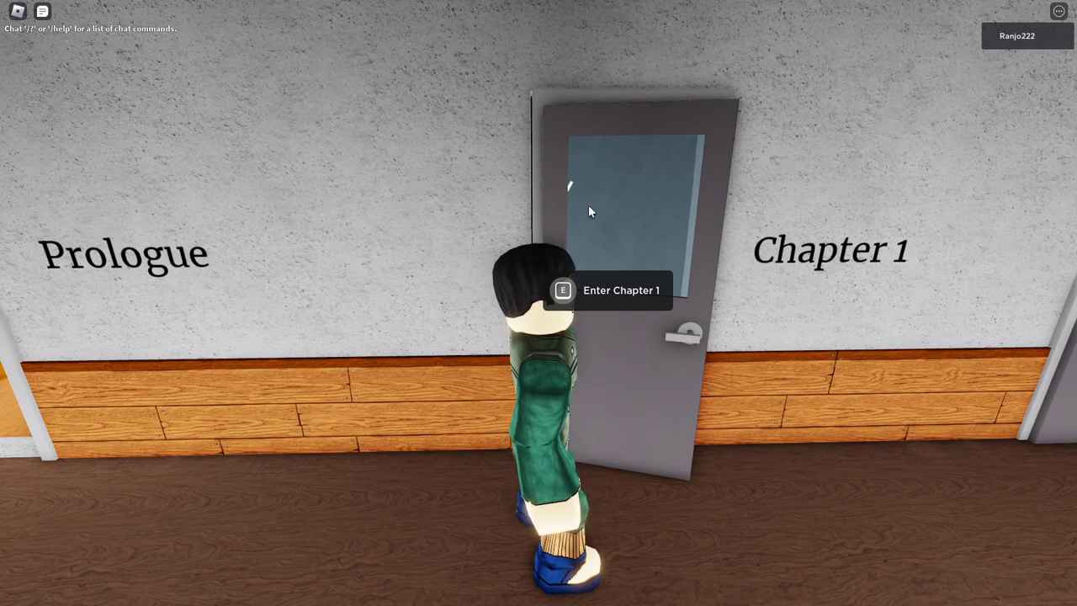
{"action": "key", "text": "e"}
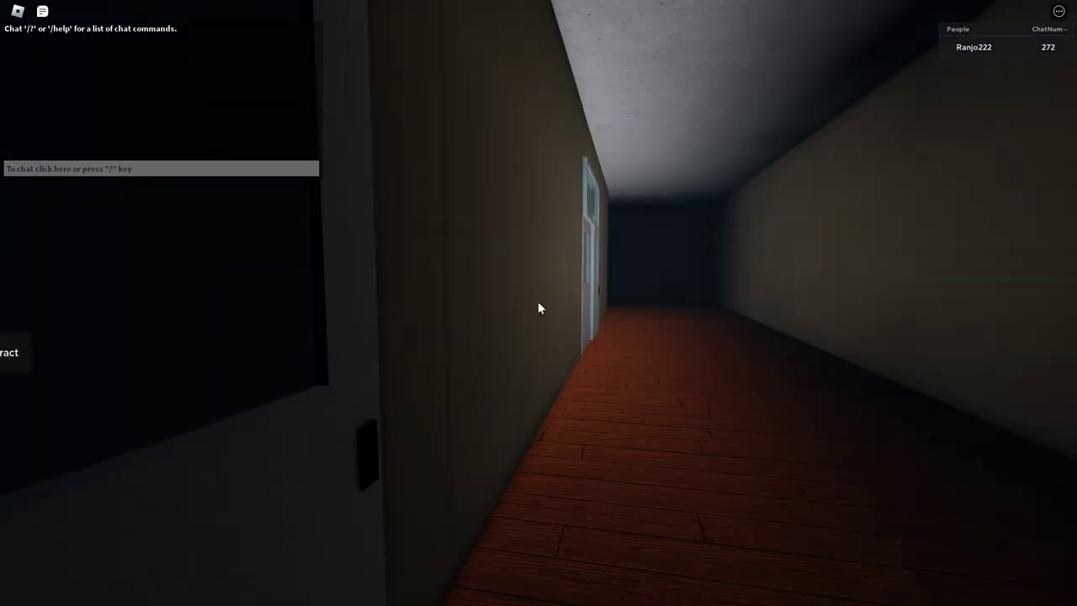
Walk the dark corridor past the restroom and bench.
{"action": "key", "text": "w"}
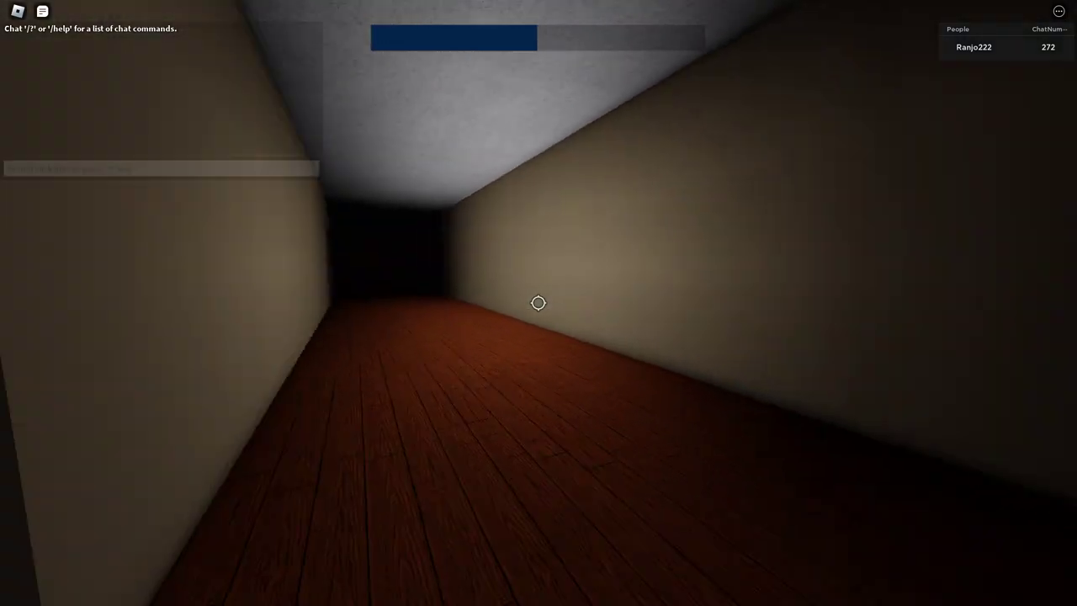
{"action": "key", "text": "w"}
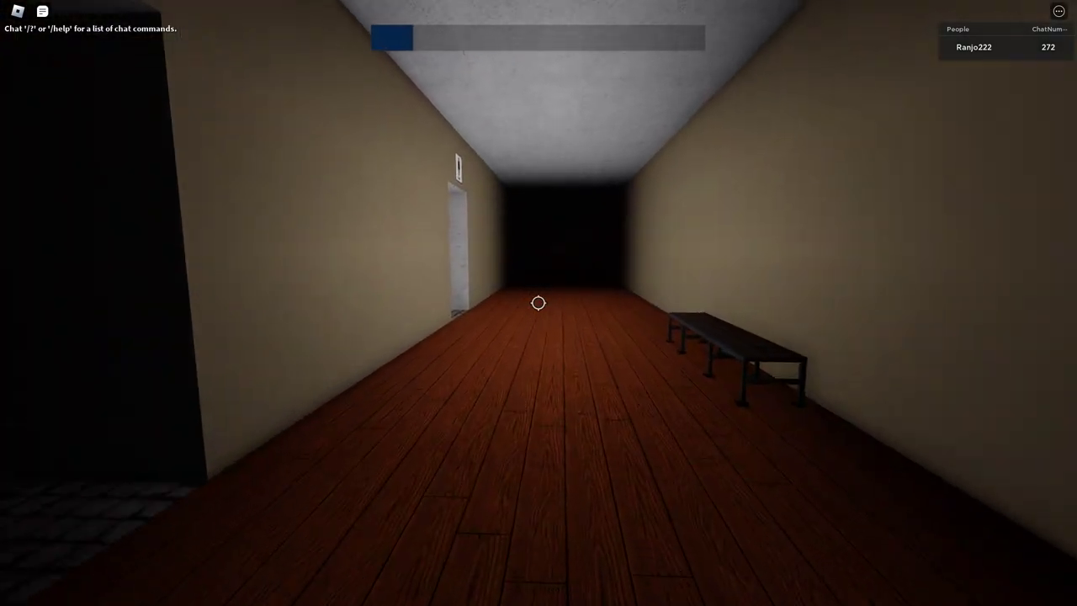
{"action": "key", "text": "w"}
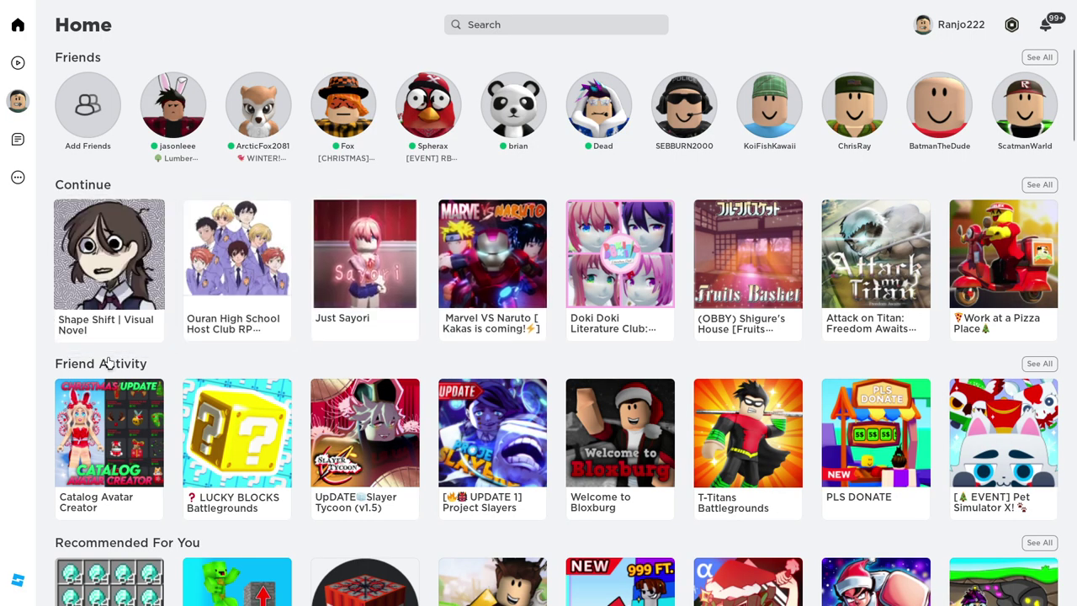
Relaunch Shape Shift | Visual Novel, run to the Chapter 1 door, and enter it.
{"action": "left_click", "coordinate": [114, 344]}
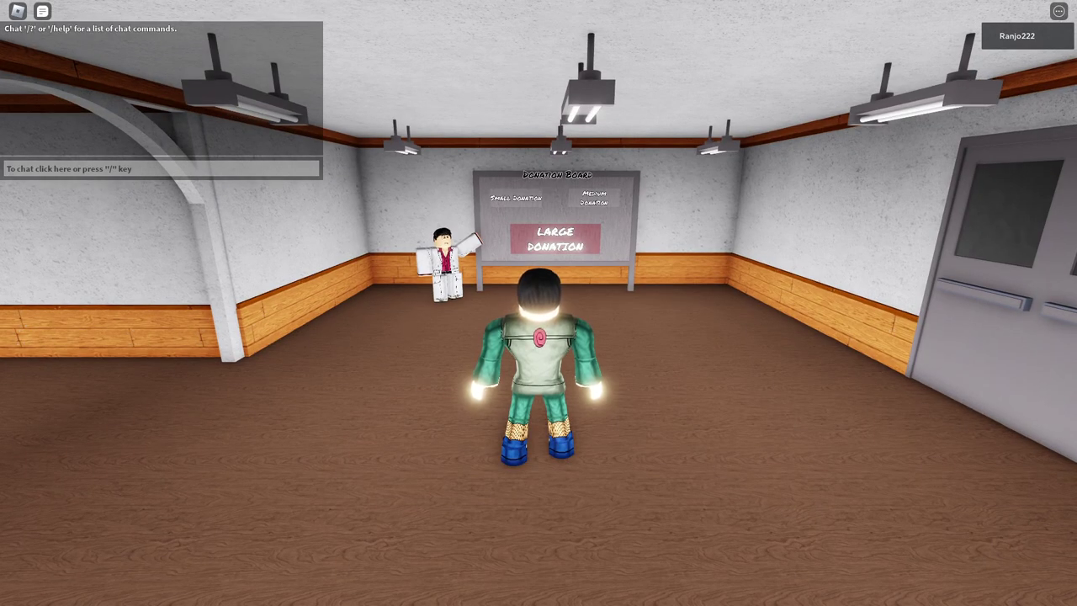
{"action": "key", "text": "w"}
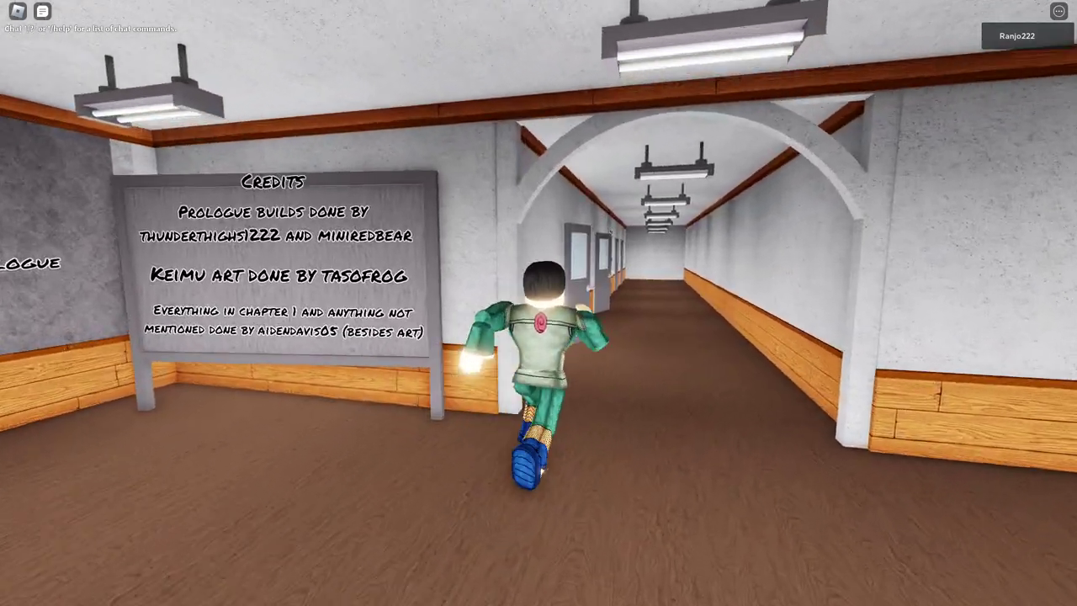
{"action": "key", "text": "w"}
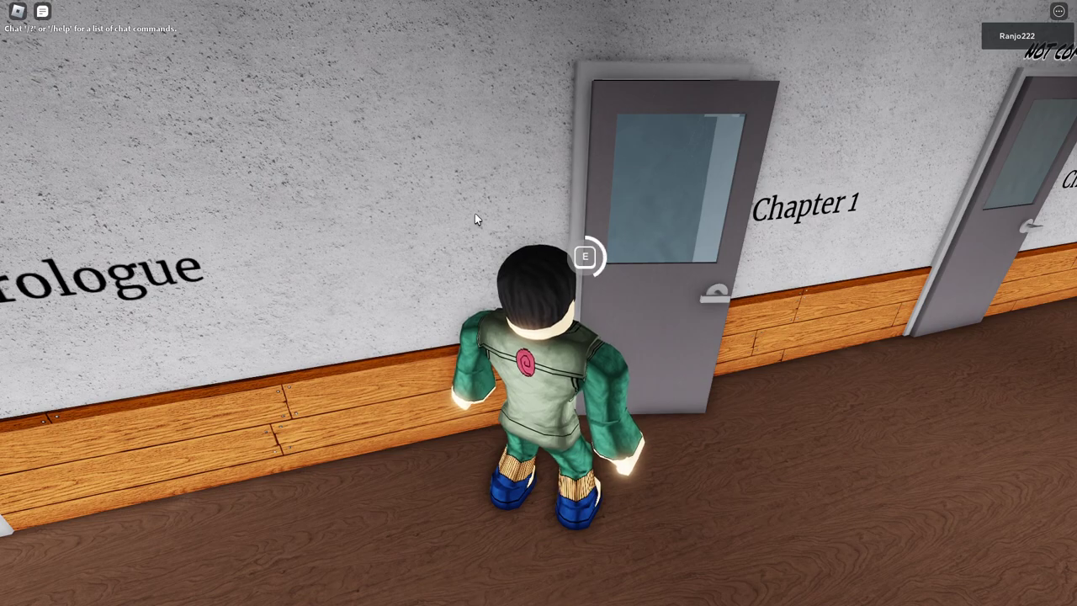
{"action": "key", "text": "e"}
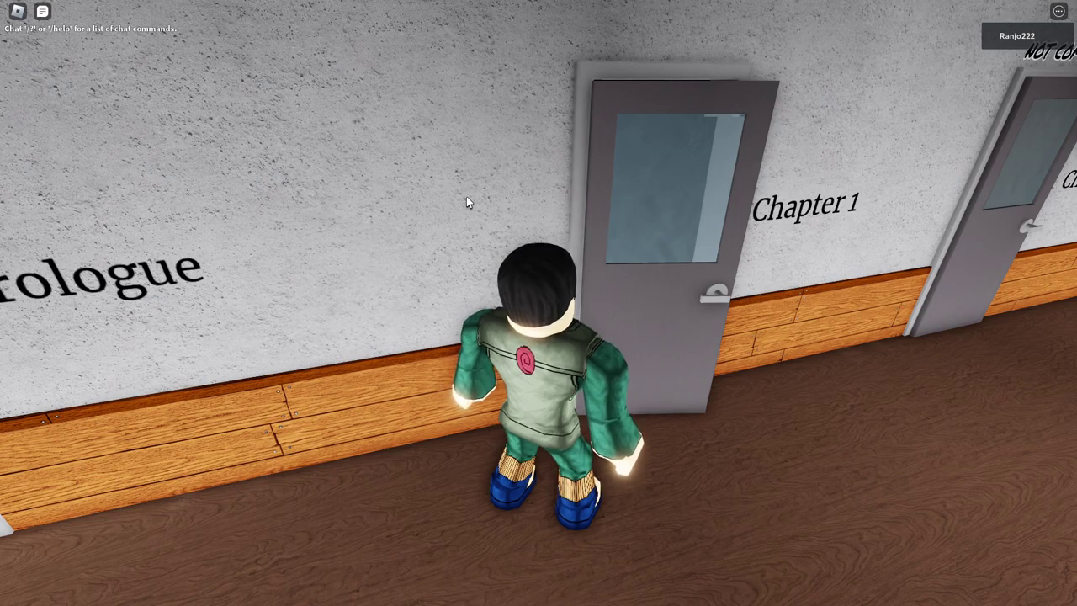
{"action": "key", "text": "d"}
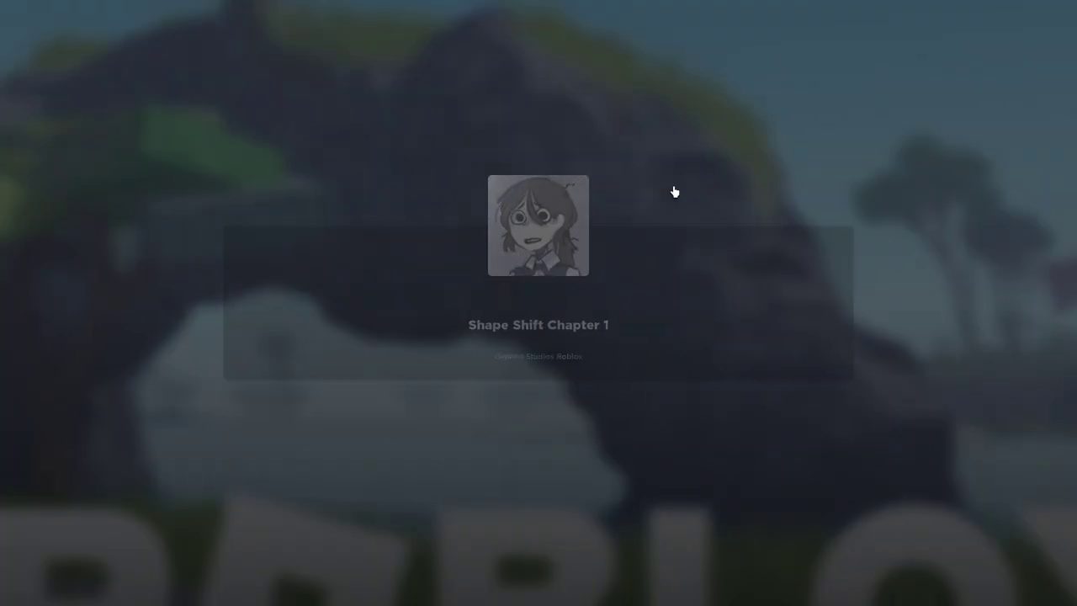
Sprint from spawn through a bathroom into the carpeted room and next hallway.
{"action": "key", "text": "w"}
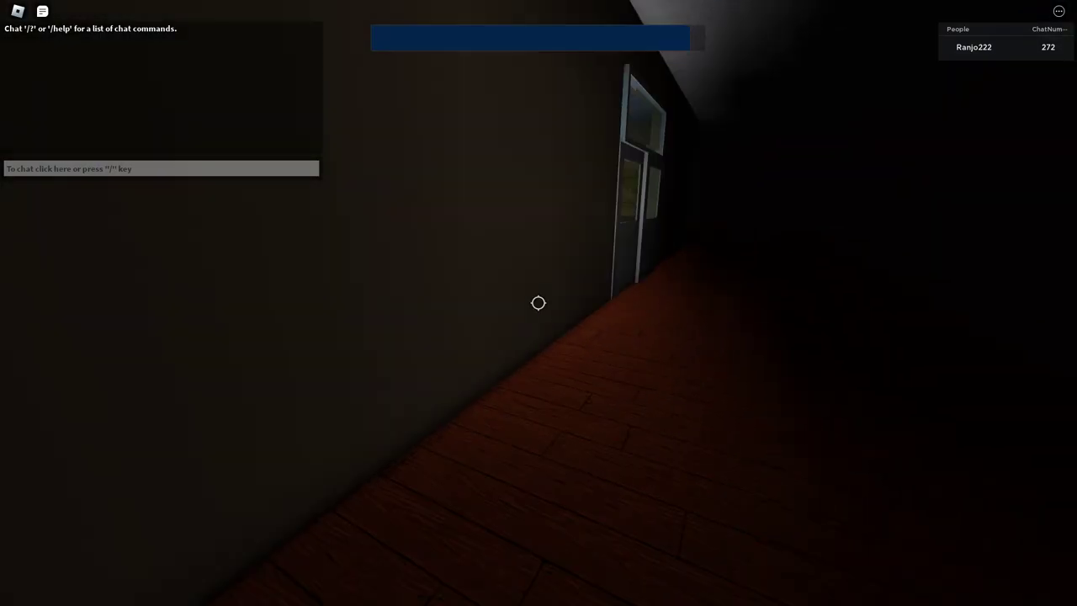
{"action": "key", "text": "w"}
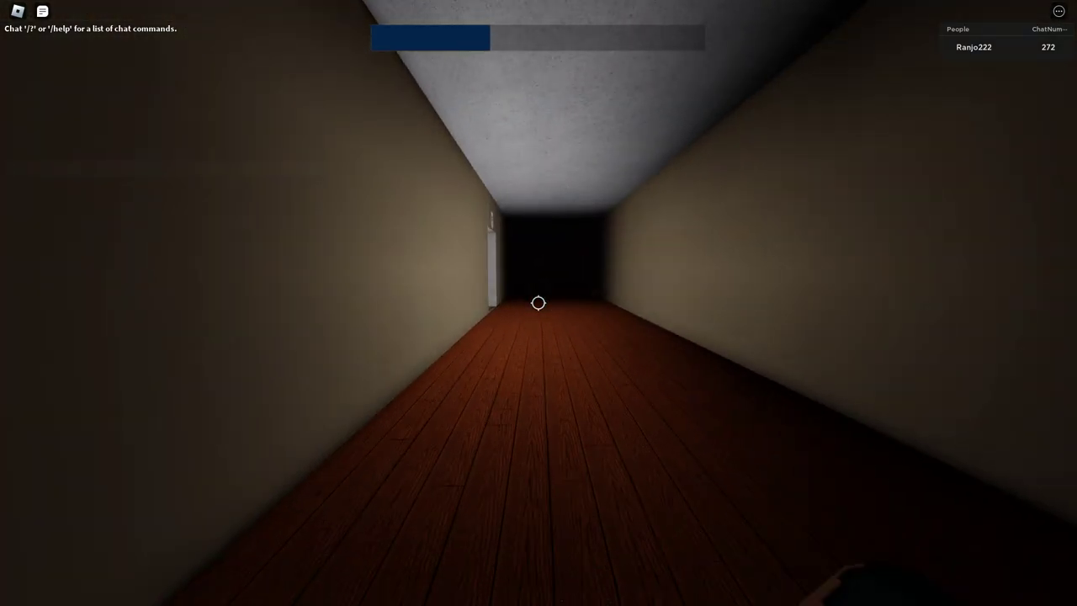
{"action": "key", "text": "w"}
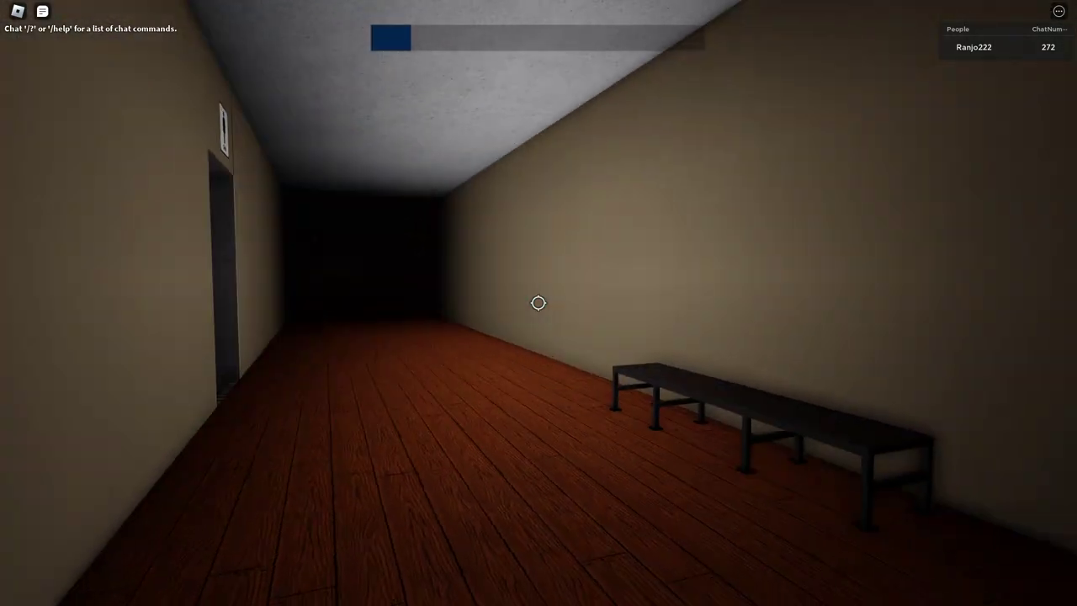
{"action": "key", "text": "w"}
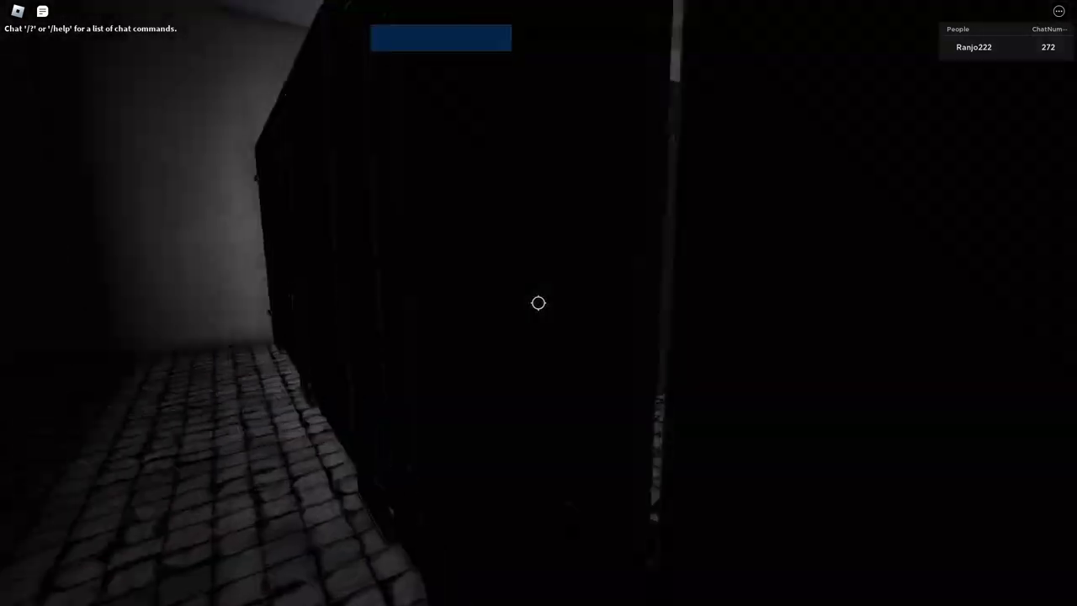
{"action": "key", "text": "w"}
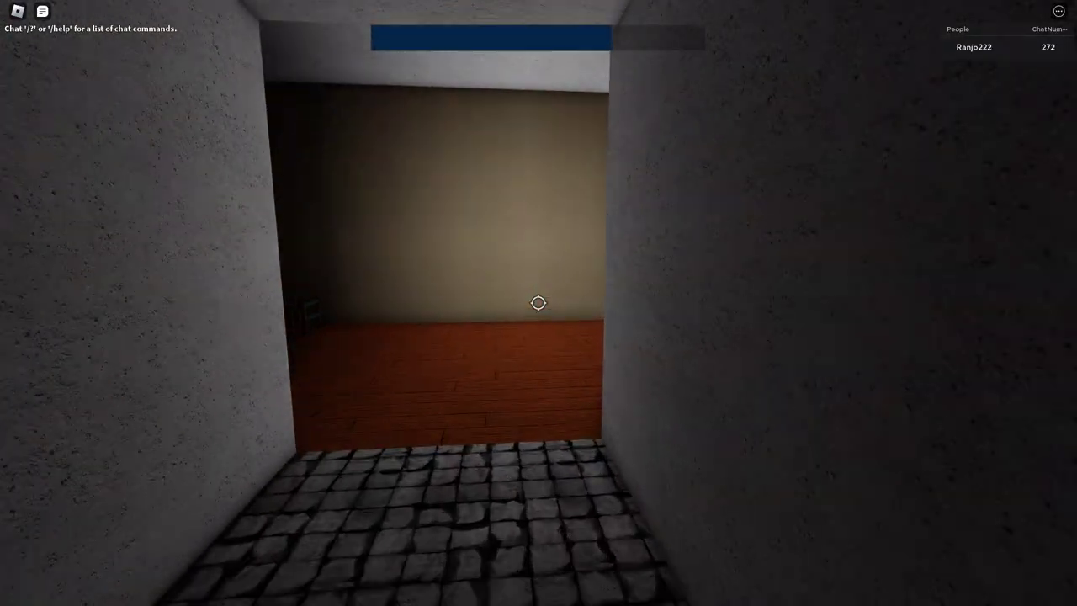
{"action": "key", "text": "w"}
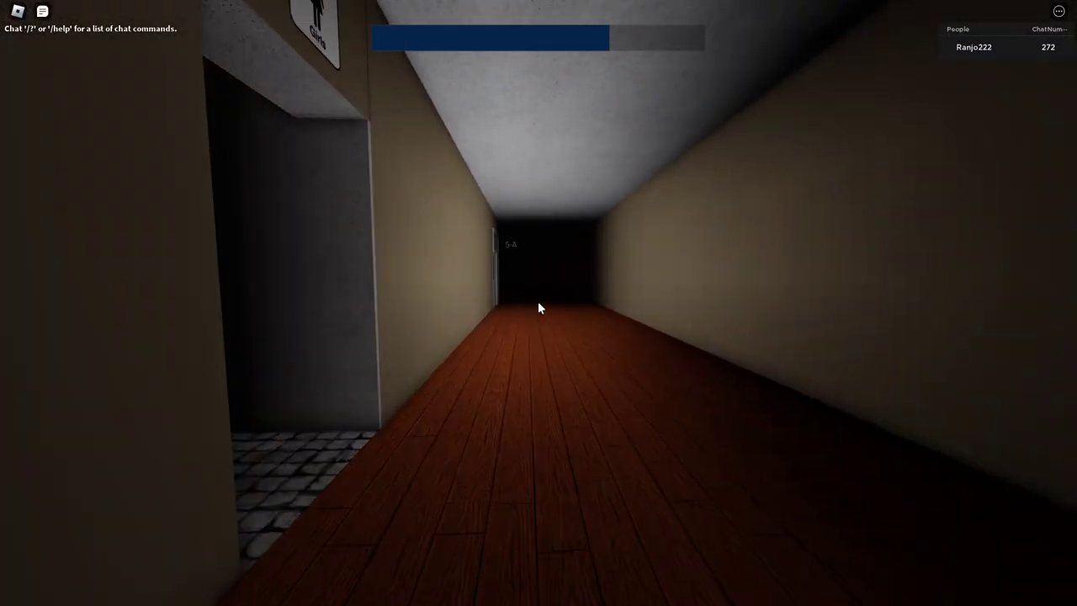
Check the dark room door and grey floor block, then head down toward 1-A.
{"action": "key", "text": "w"}
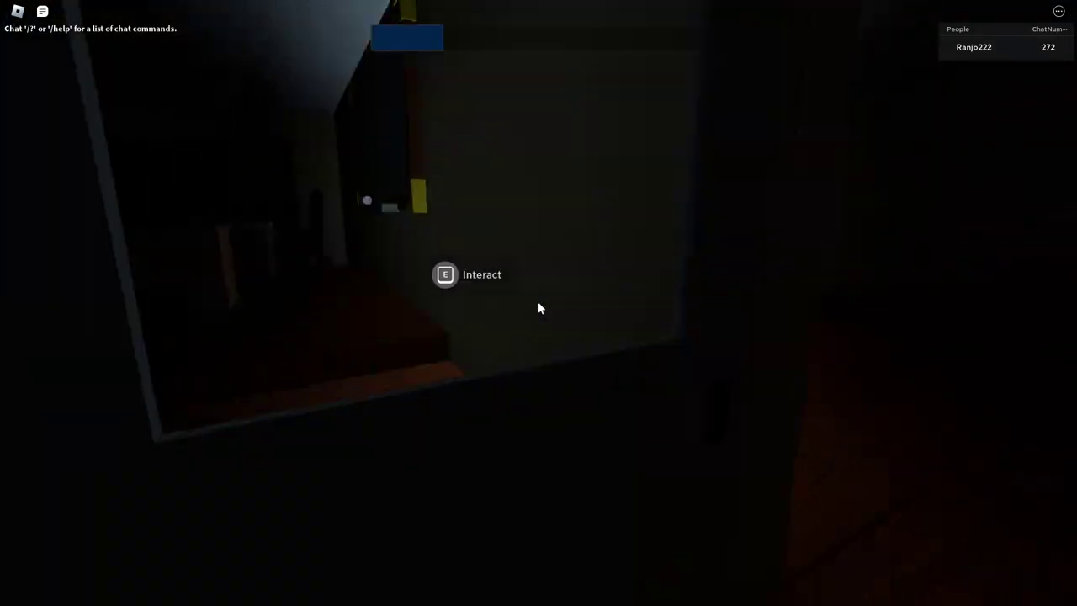
{"action": "key", "text": "w"}
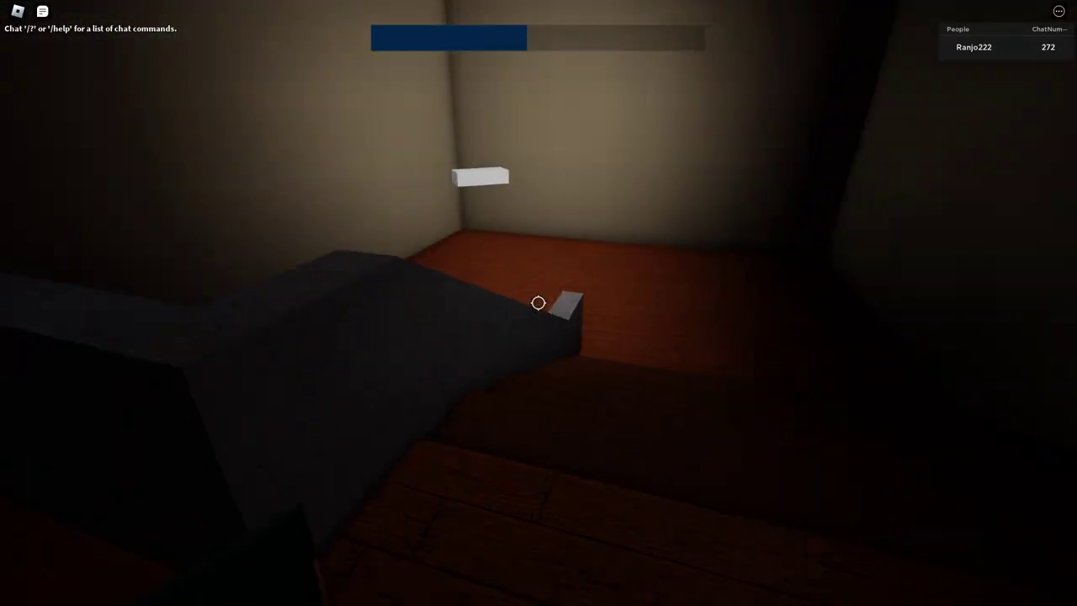
{"action": "key", "text": "w"}
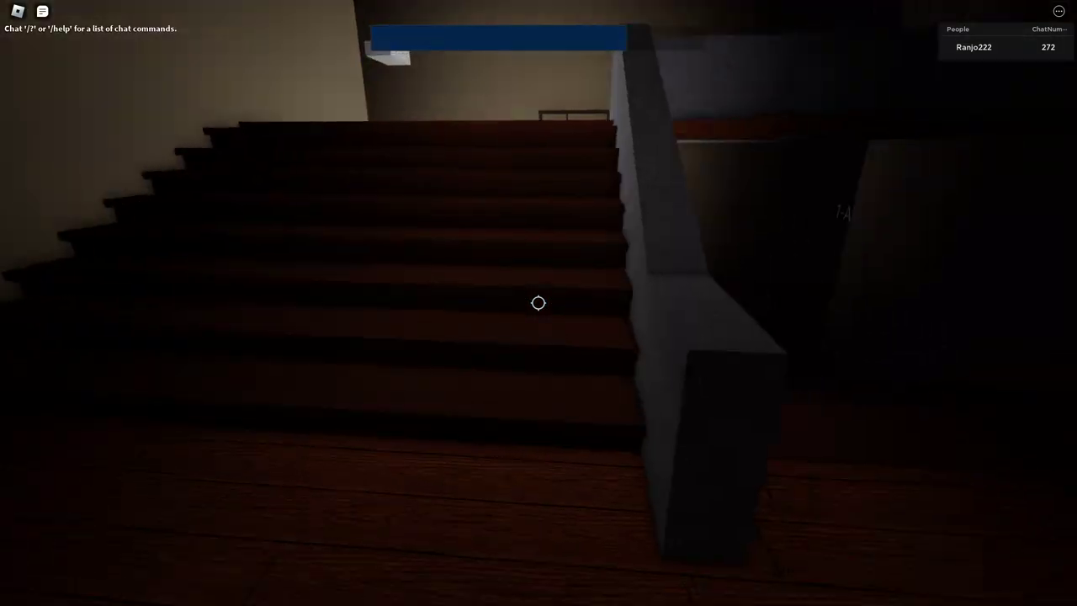
{"action": "key", "text": "w"}
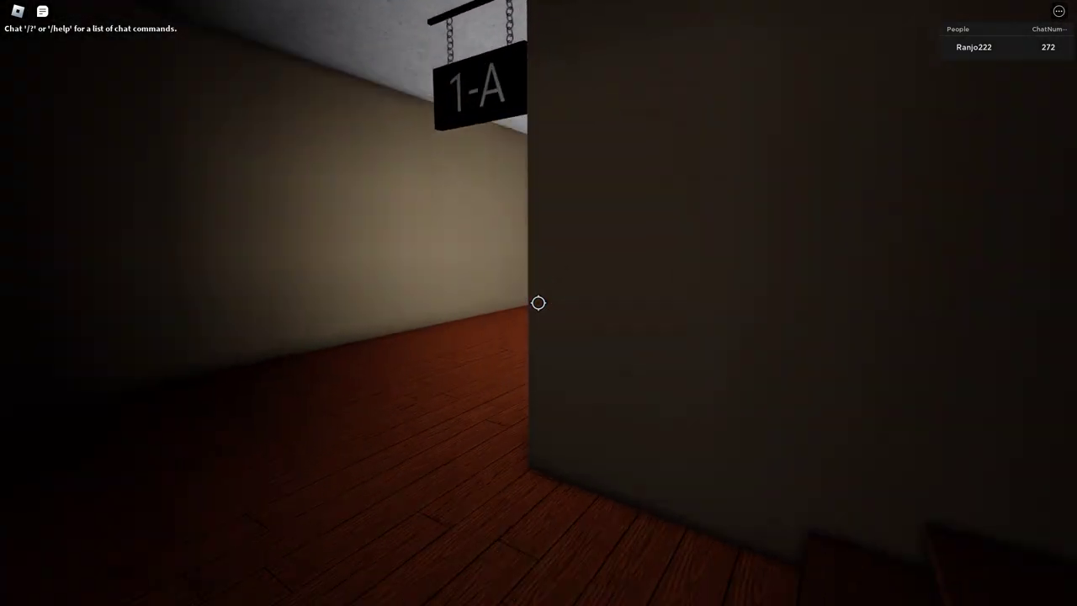
Look around the classroom near 1-A and return toward the stairwell.
{"action": "key", "text": "w"}
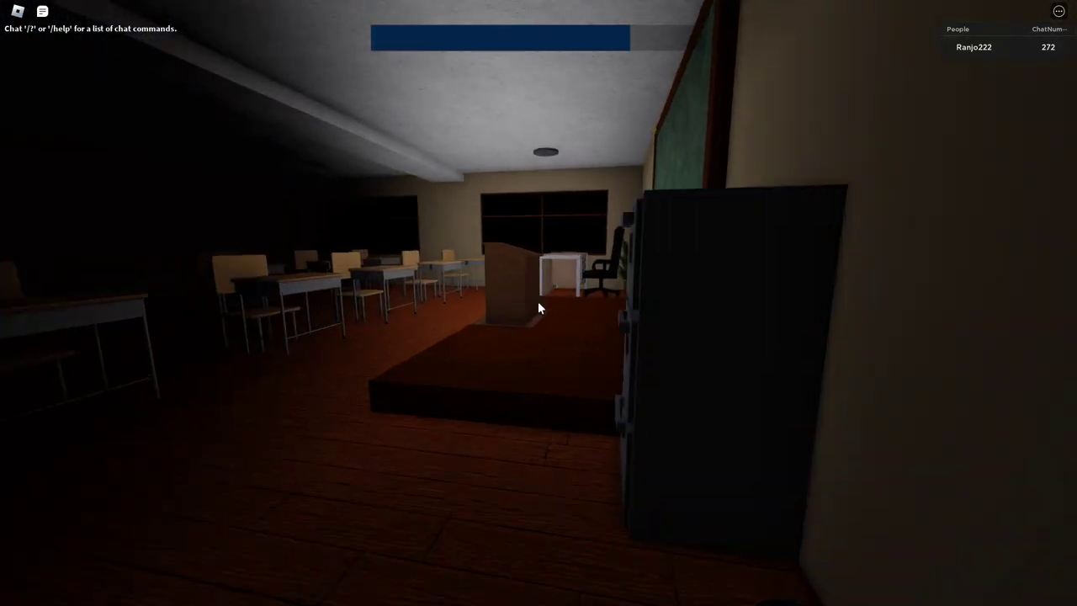
{"action": "key", "text": "w"}
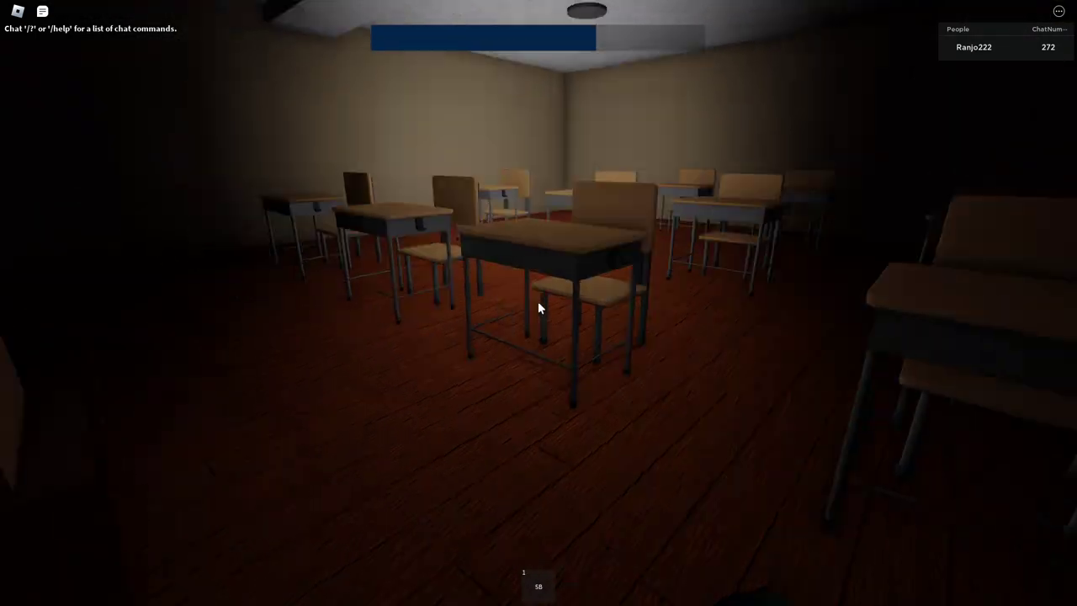
{"action": "key", "text": "w"}
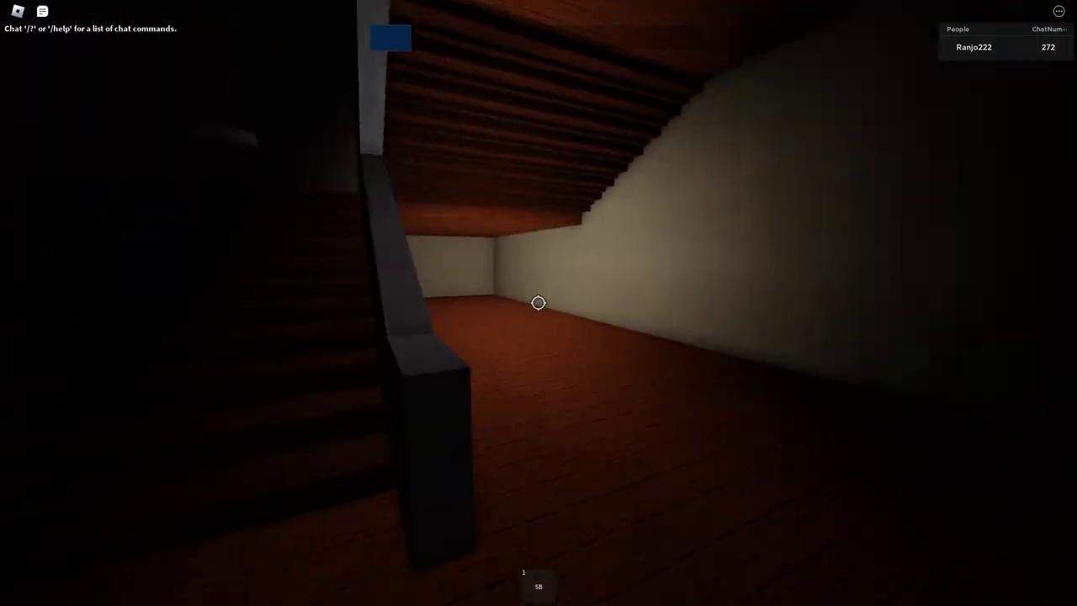
{"action": "key", "text": "w"}
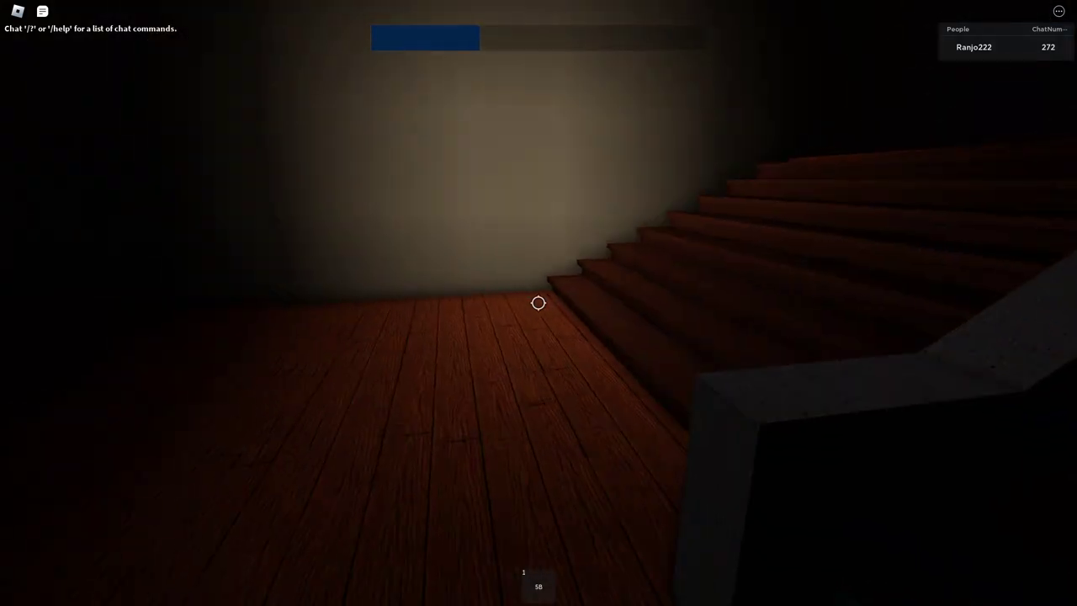
Climb to the 5-A landing and follow the upstairs corridor to door 5-A.
{"action": "key", "text": "w"}
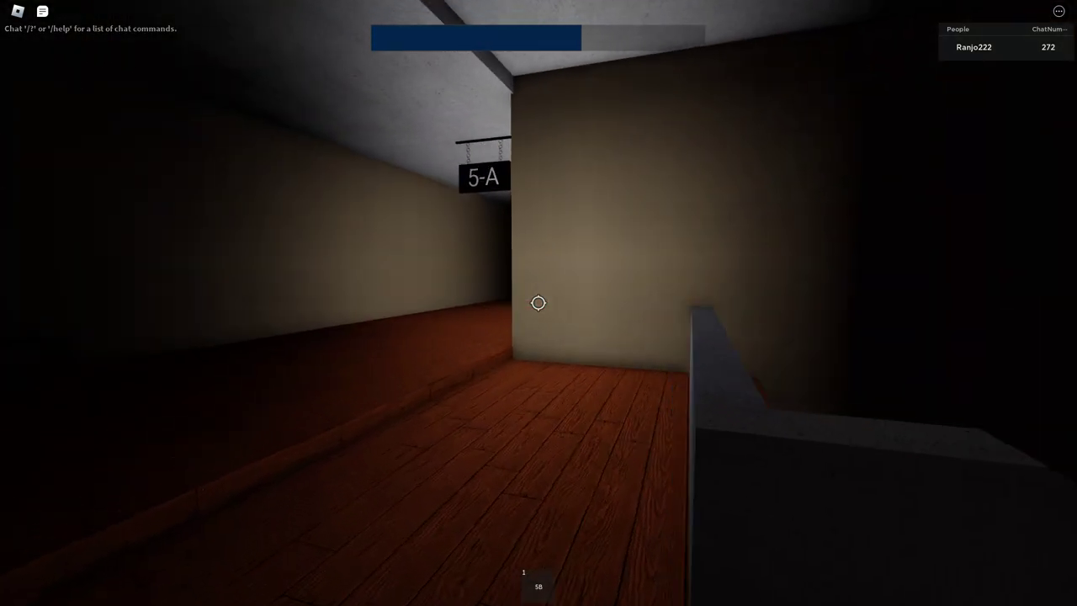
{"action": "key", "text": "w"}
{"action": "key", "text": "w"}
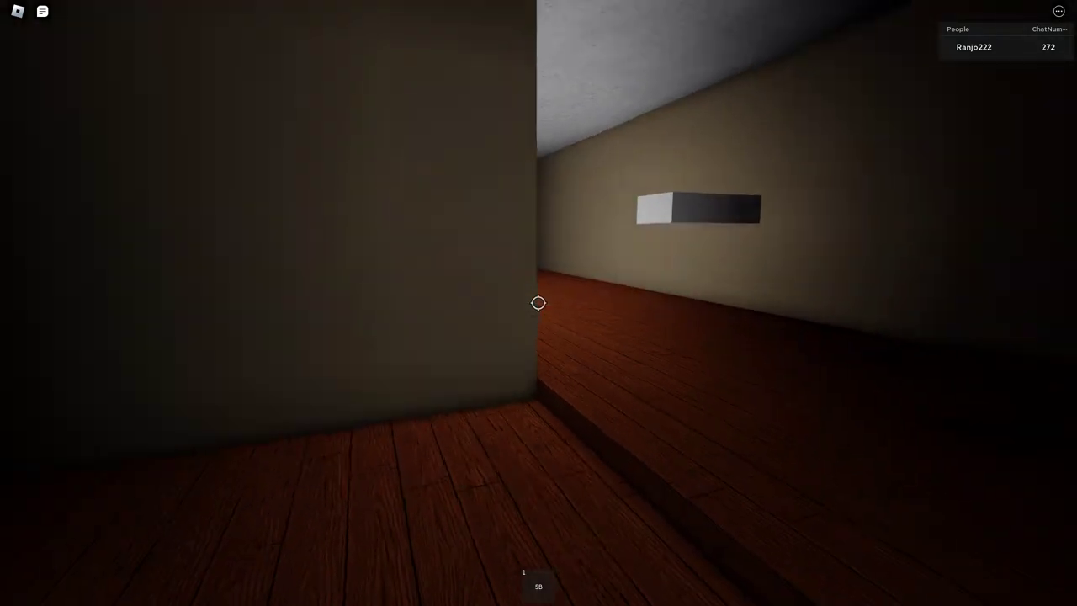
{"action": "key", "text": "w"}
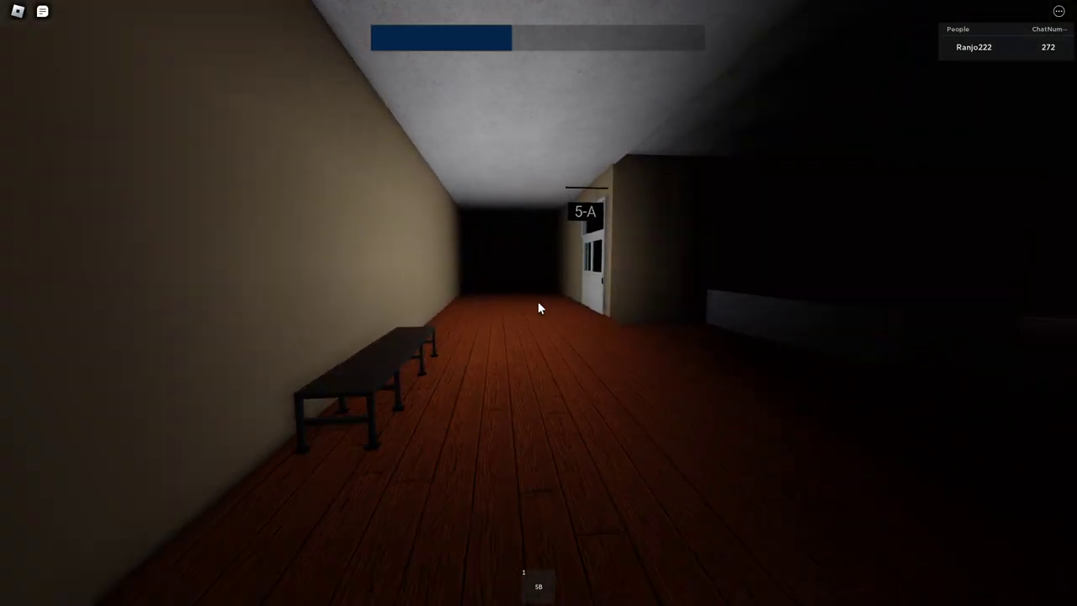
{"action": "key", "text": "w"}
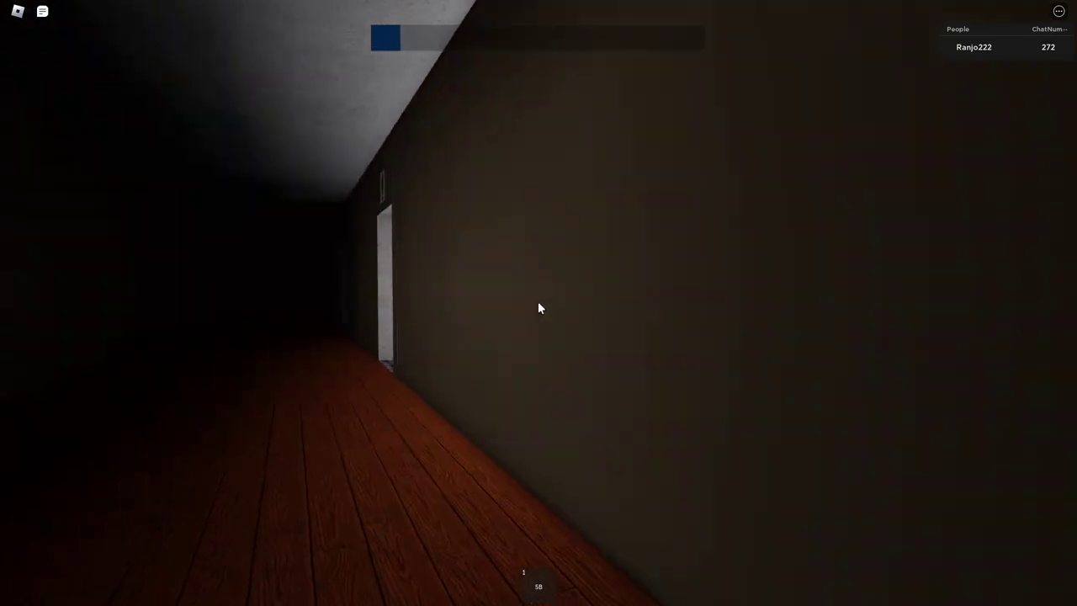
{"action": "key", "text": "w"}
{"action": "key", "text": "w"}
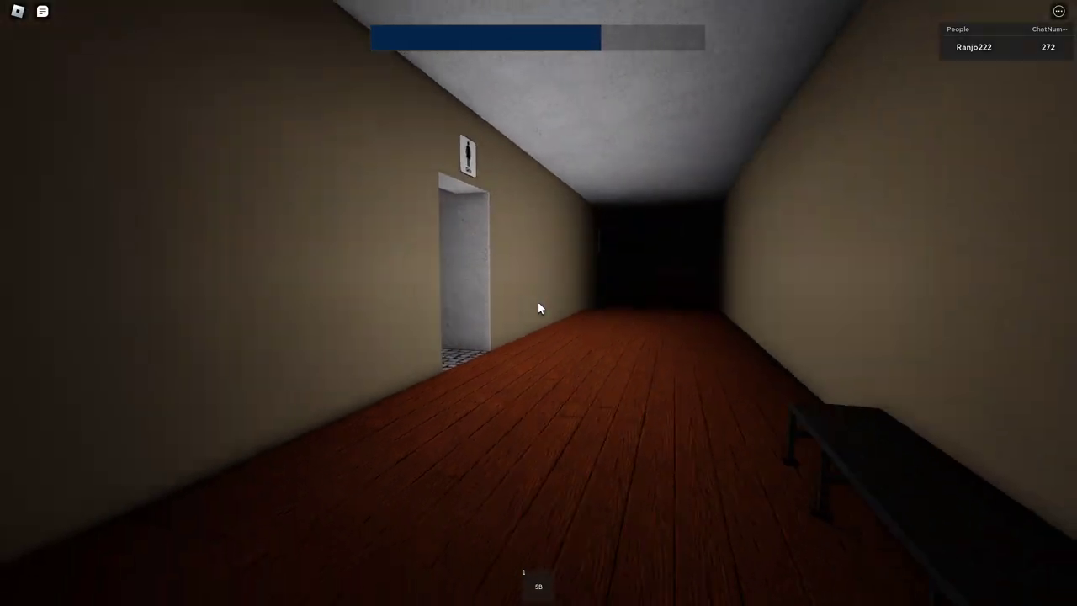
Explore the bathroom's urinals and stalls, then exit to the wooden corridor.
{"action": "key", "text": "w"}
{"action": "key", "text": "w"}
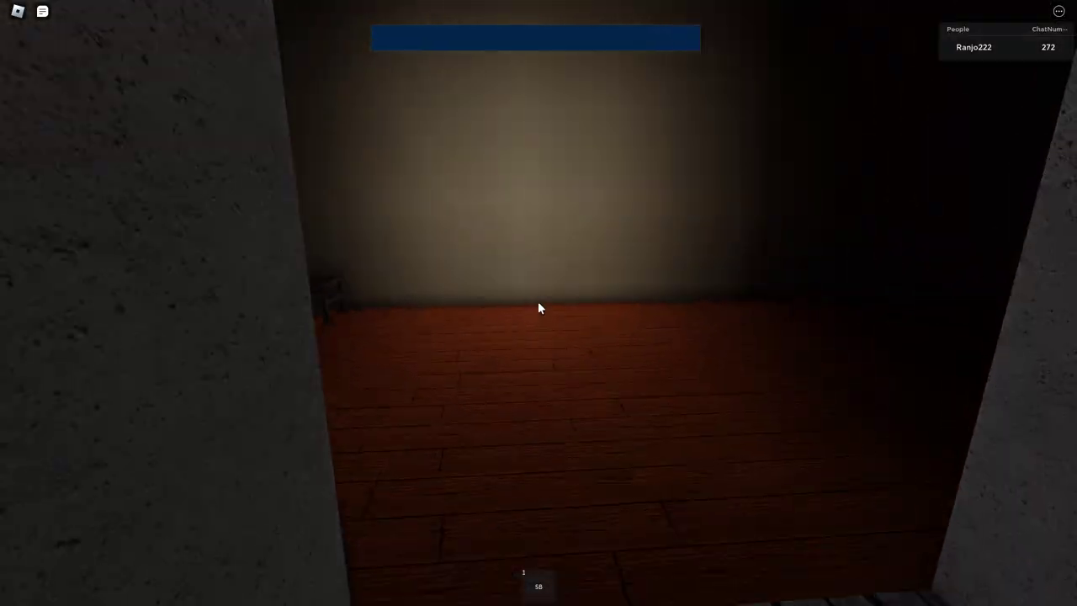
{"action": "key", "text": "w"}
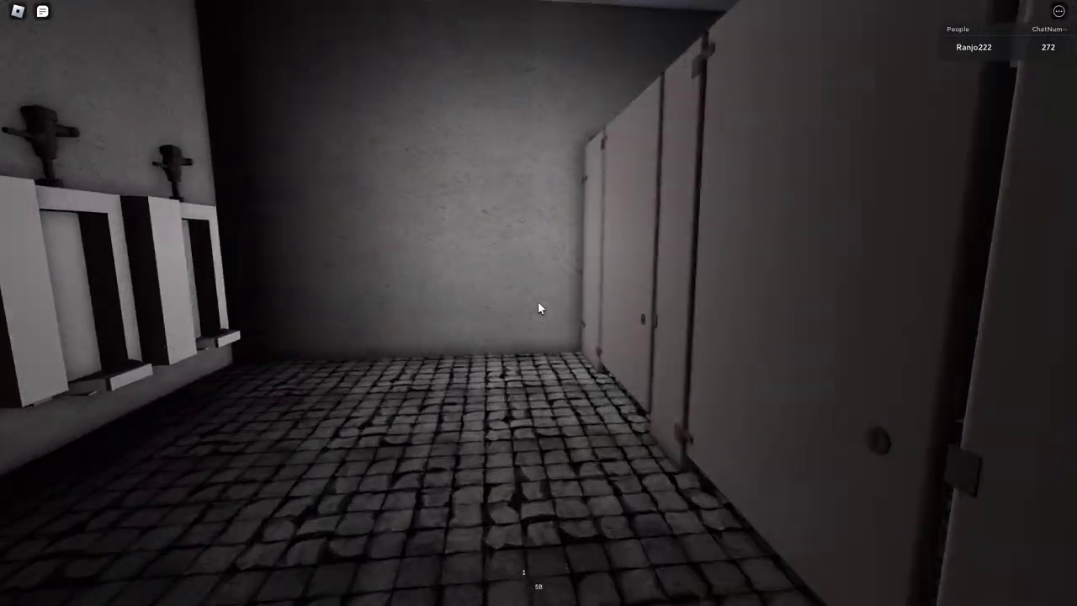
{"action": "key", "text": "w"}
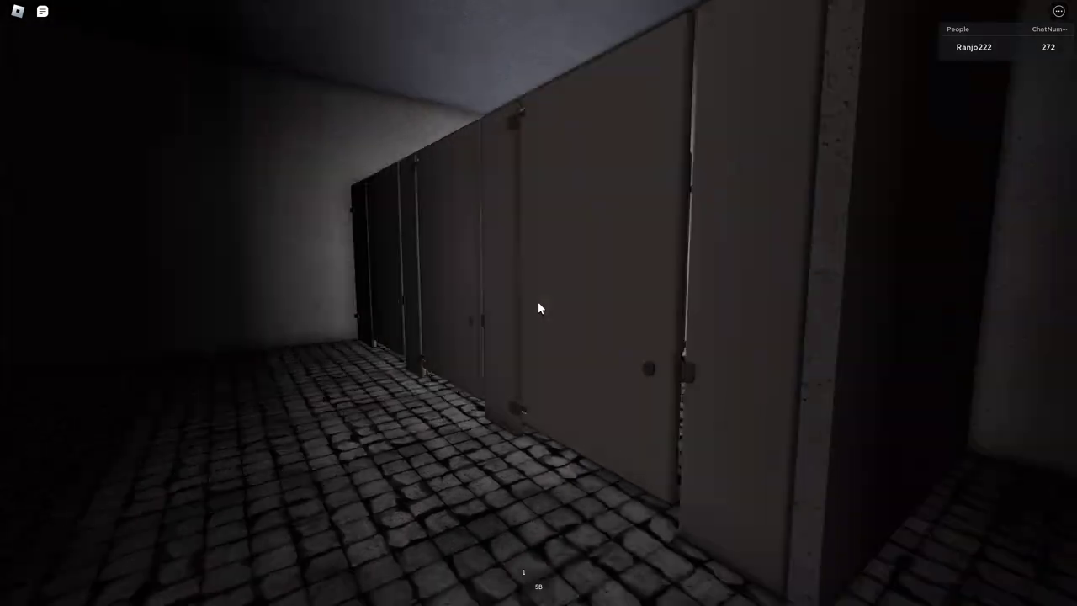
{"action": "key", "text": "w"}
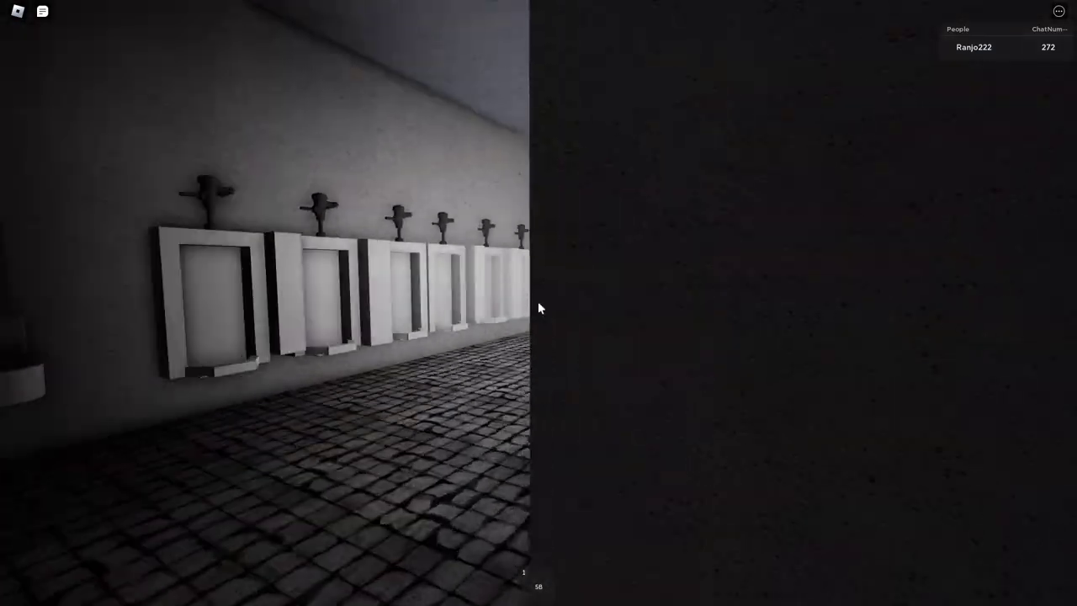
{"action": "key", "text": "w"}
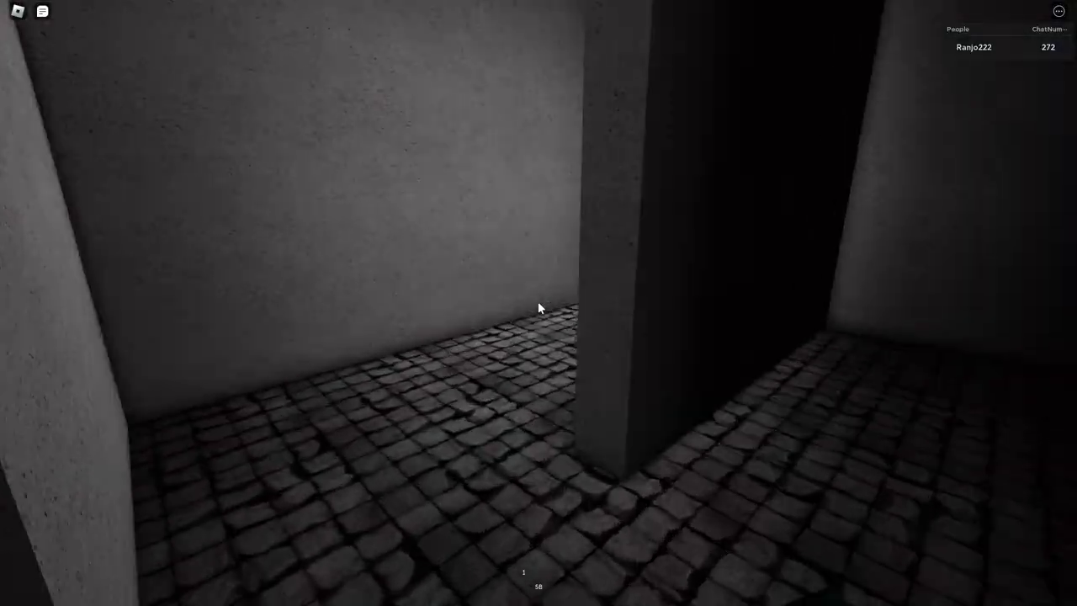
{"action": "key", "text": "w"}
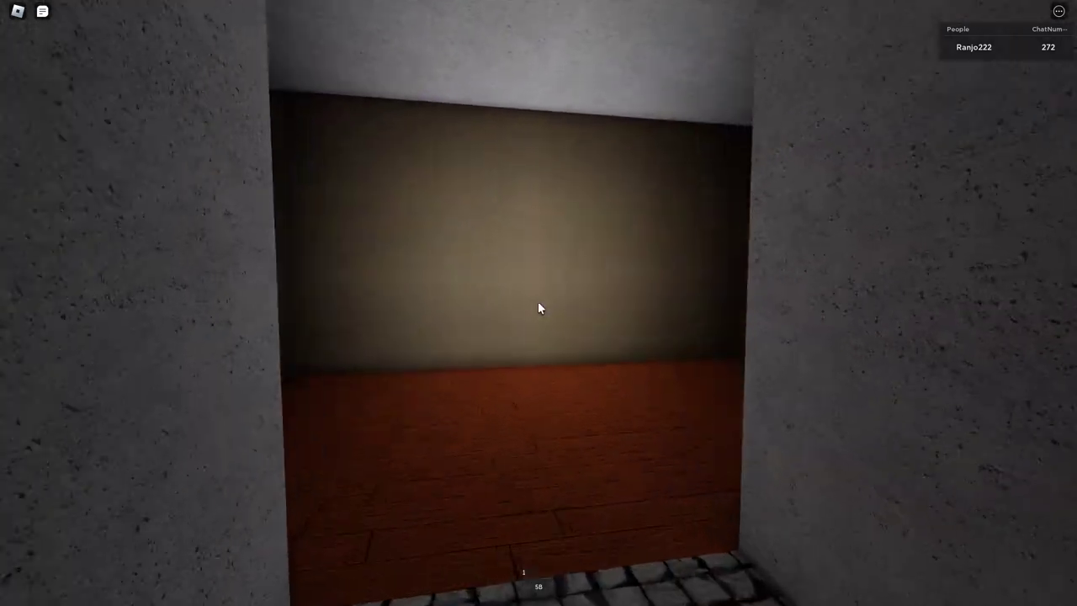
Walk back past door 5-A, descend the stairs by 1-A, and turn into the lower hallway.
{"action": "key", "text": "w"}
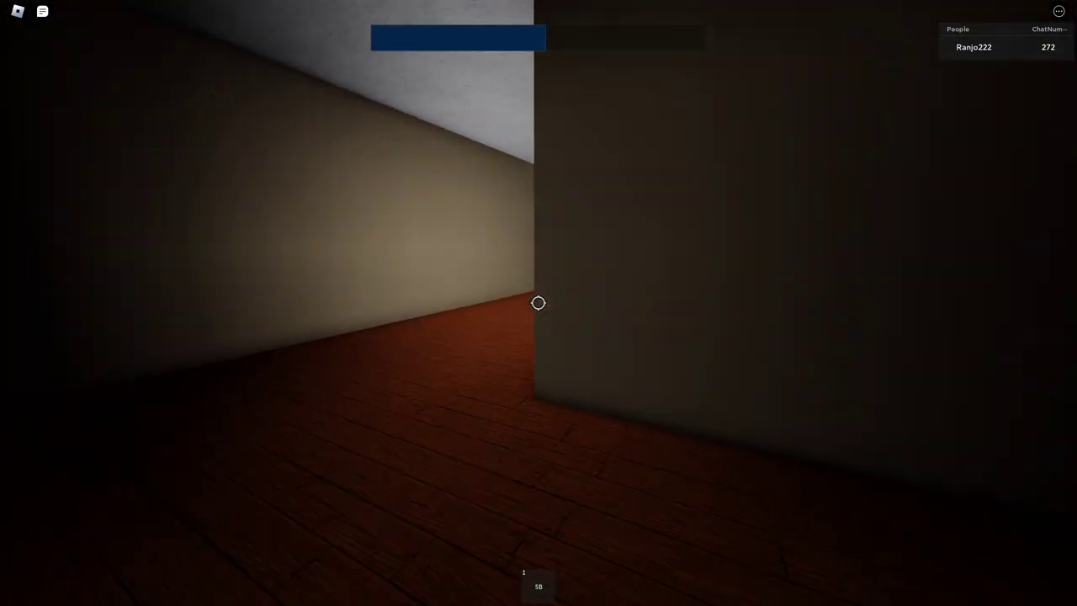
{"action": "key", "text": "w"}
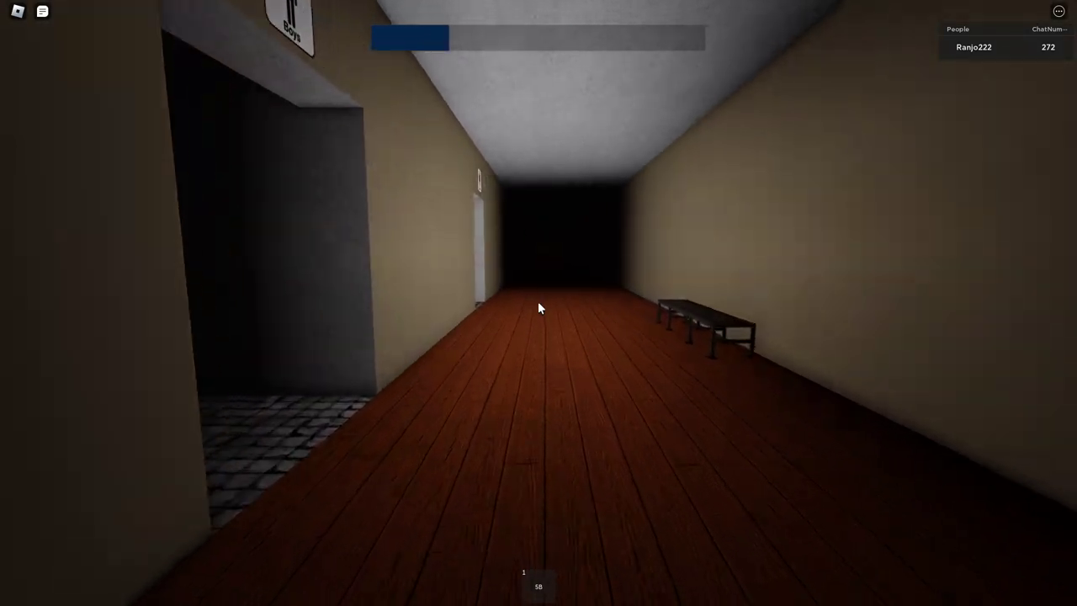
{"action": "key", "text": "w"}
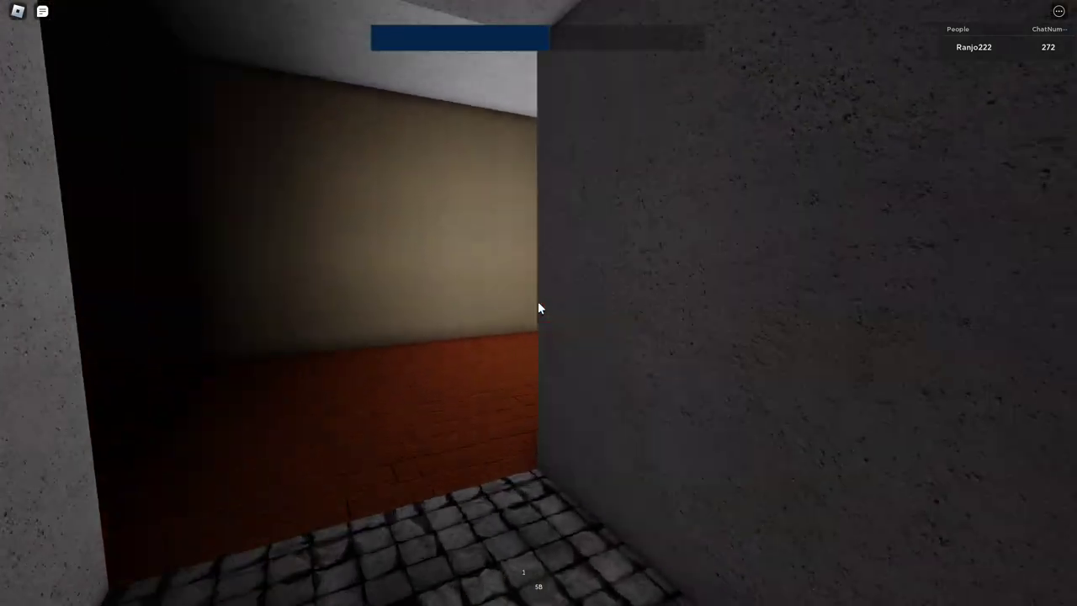
{"action": "key", "text": "w"}
{"action": "key", "text": "w"}
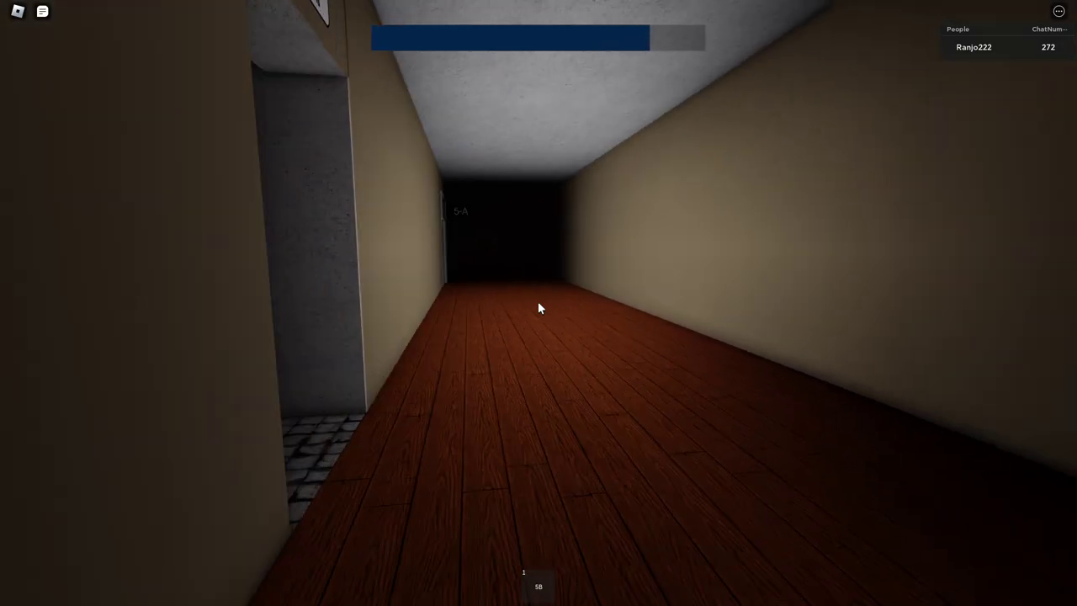
{"action": "key", "text": "w"}
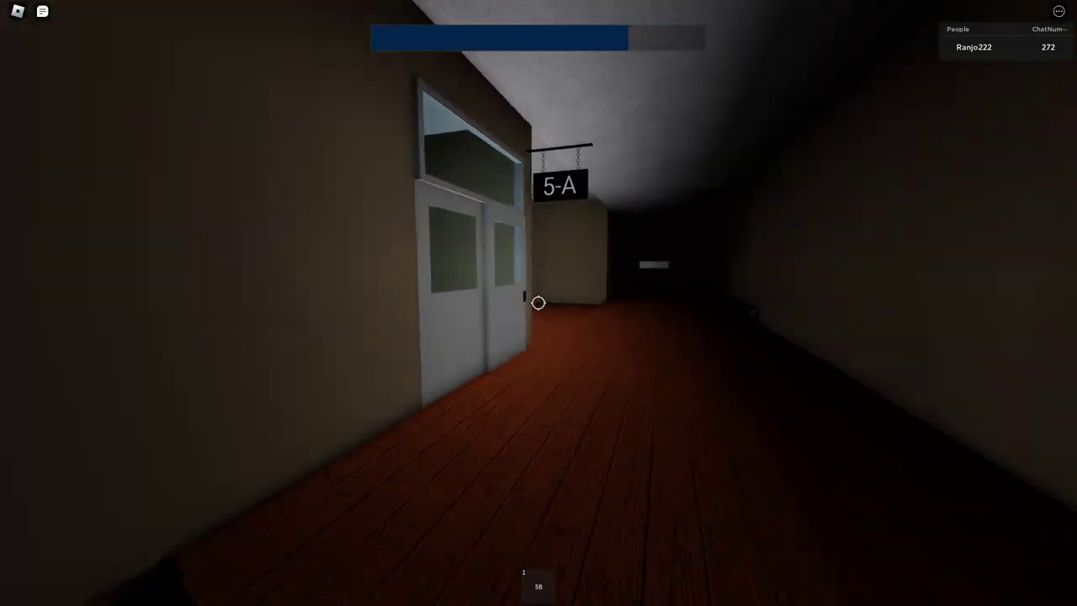
{"action": "key", "text": "w"}
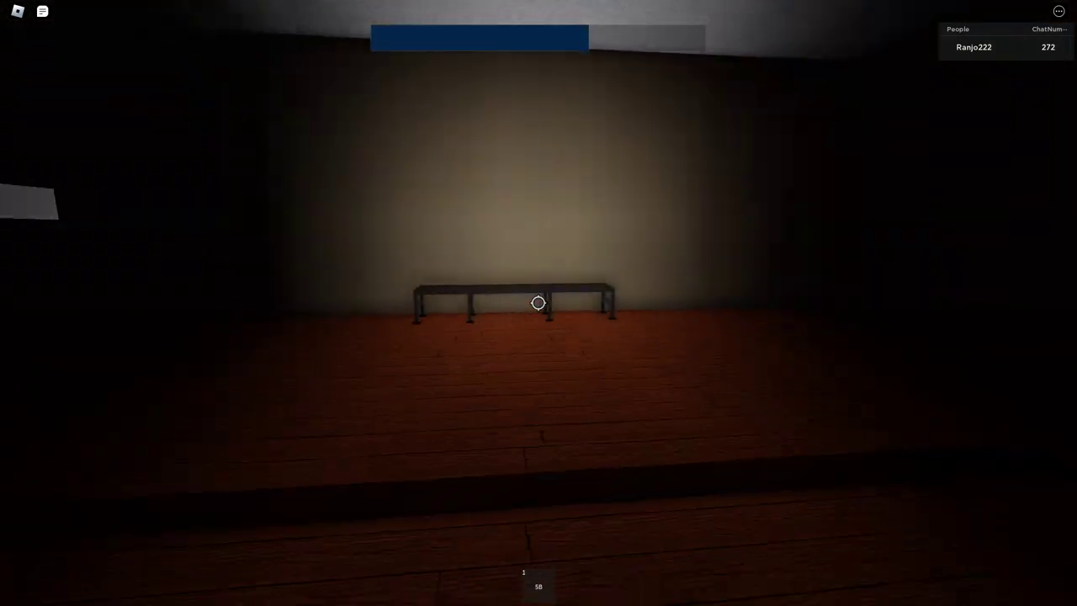
{"action": "key", "text": "w"}
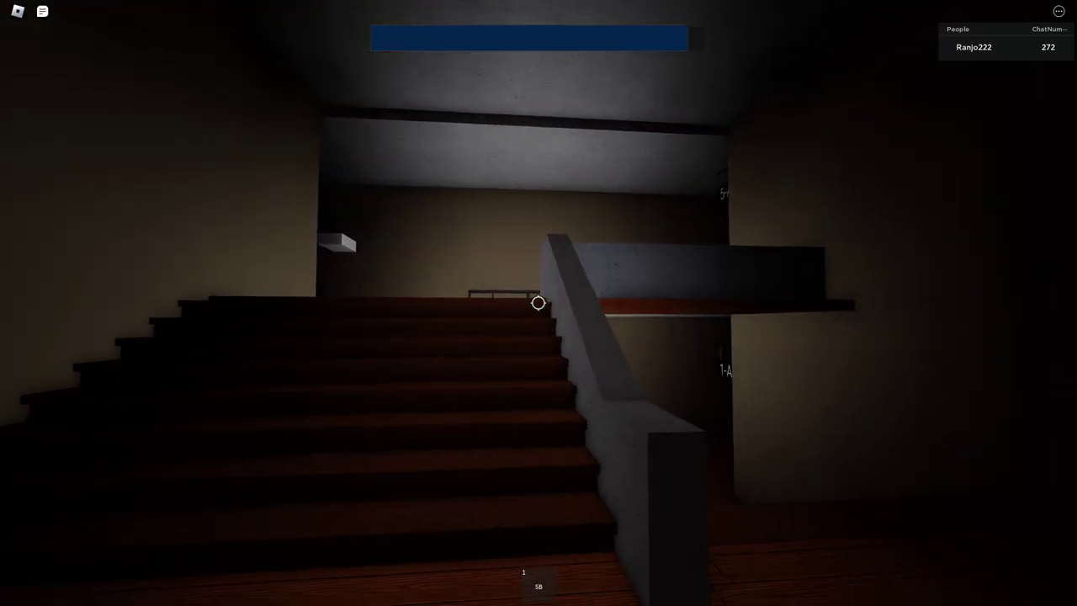
{"action": "key", "text": "w"}
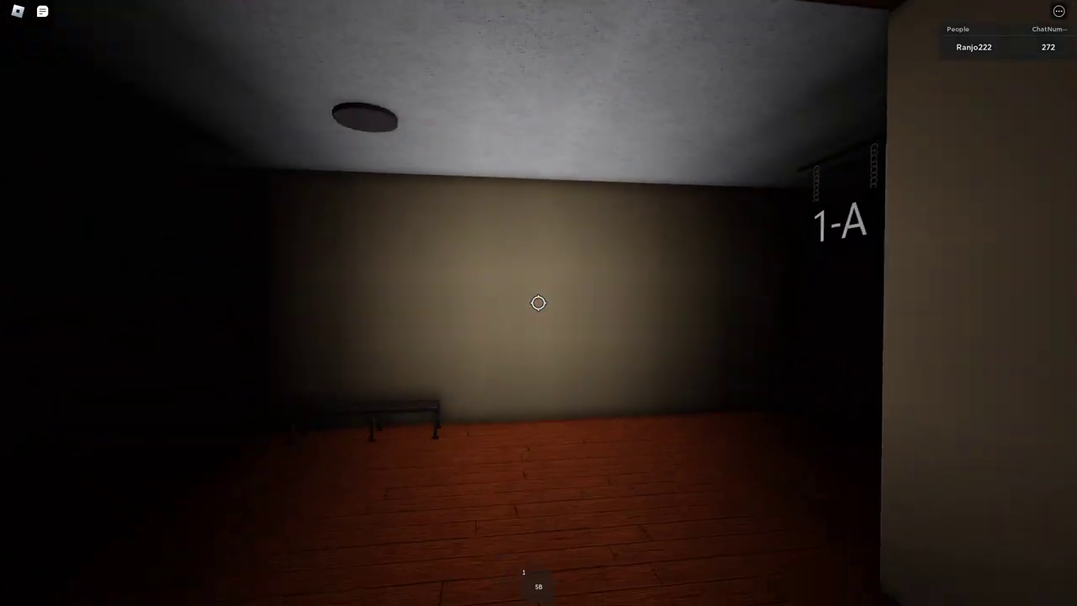
{"action": "key", "text": "w"}
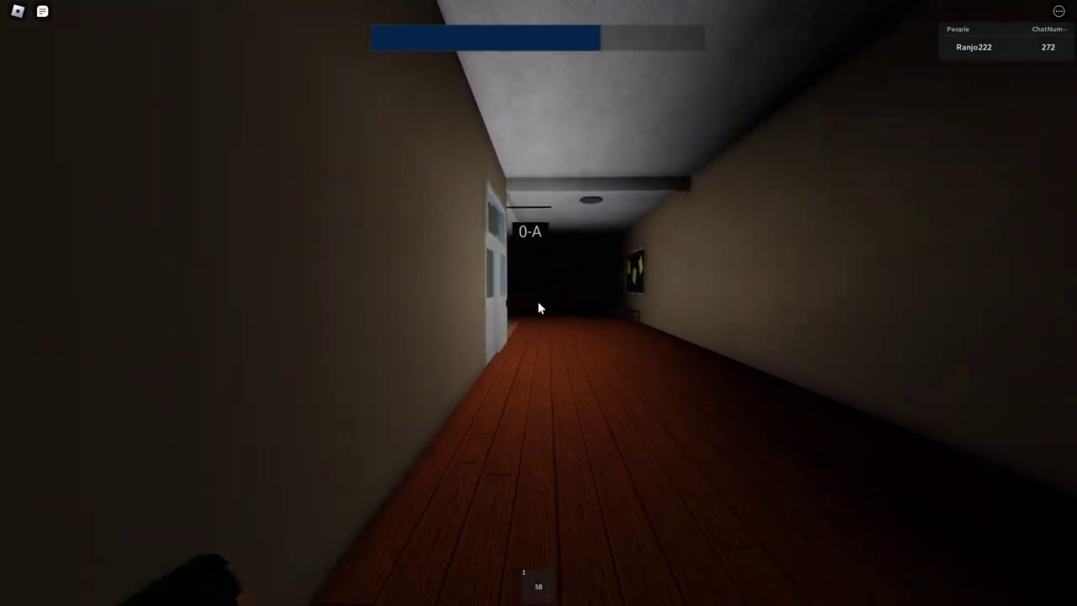
Walk the shoe-shelf aisles, inspect the sneaker cubbies, and exit toward door 0-B.
{"action": "key", "text": "w"}
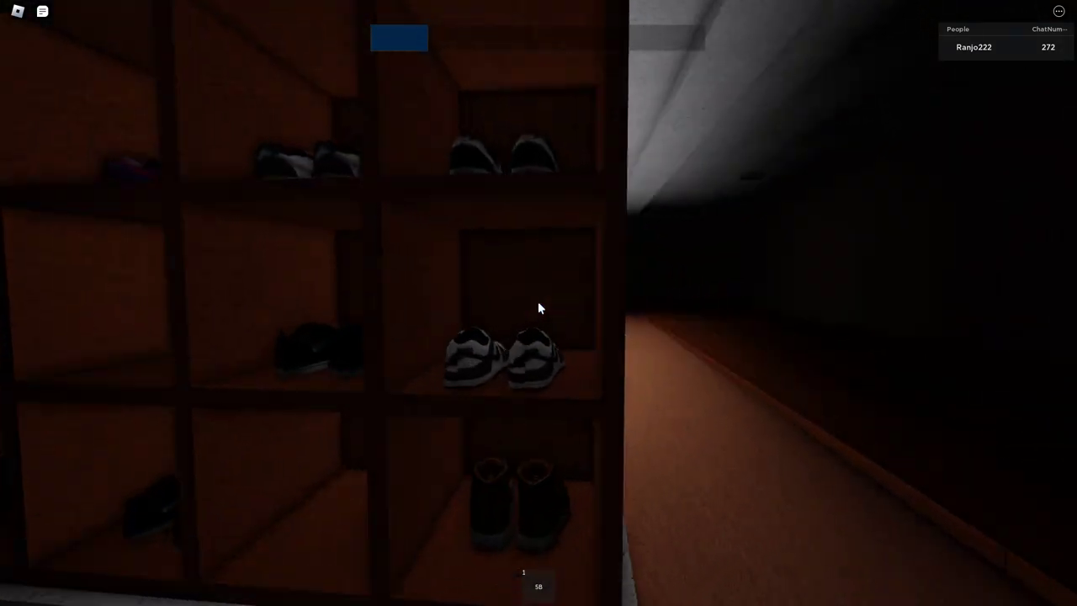
{"action": "key", "text": "w"}
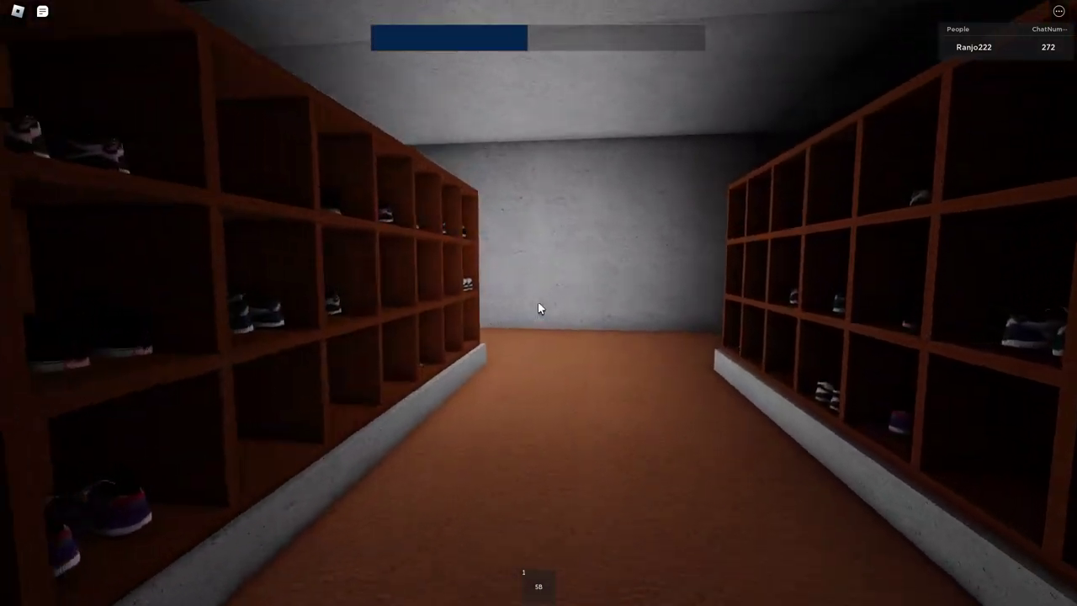
{"action": "key", "text": "w"}
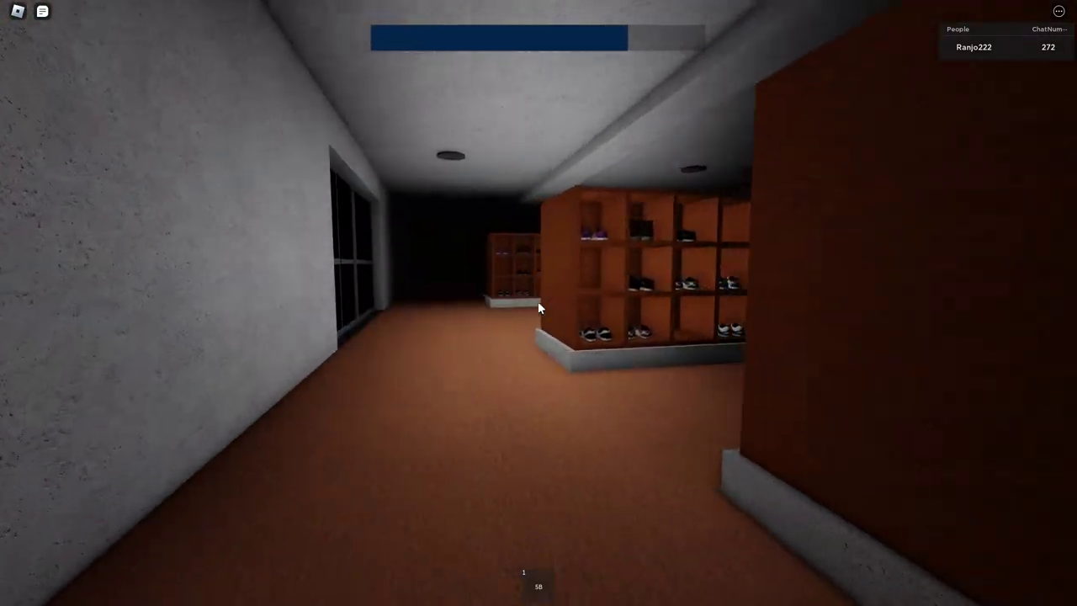
{"action": "key", "text": "w"}
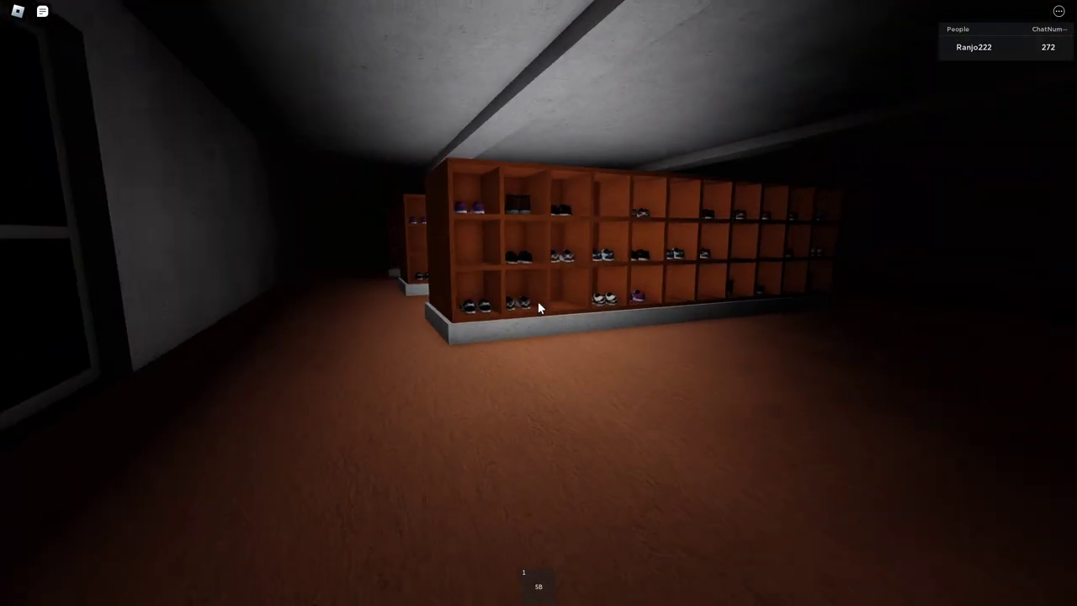
{"action": "key", "text": "w"}
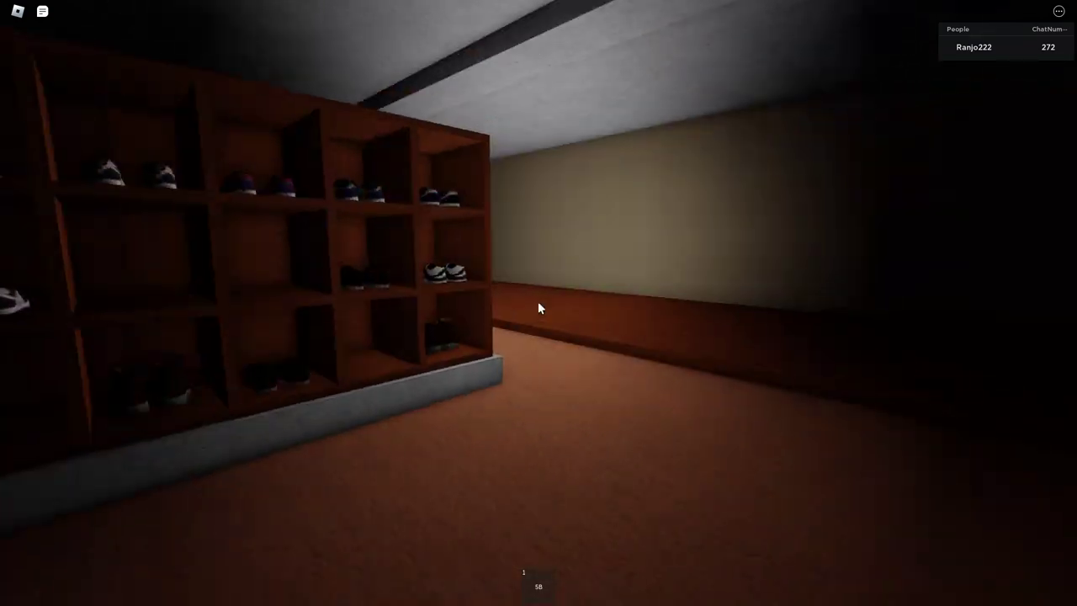
{"action": "key", "text": "w"}
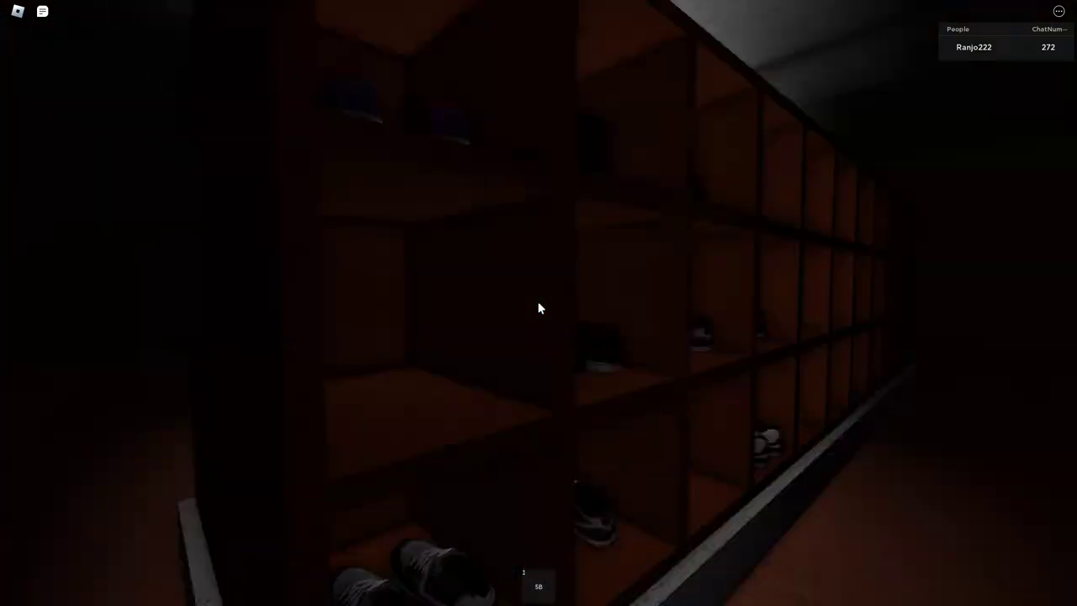
{"action": "key", "text": "w"}
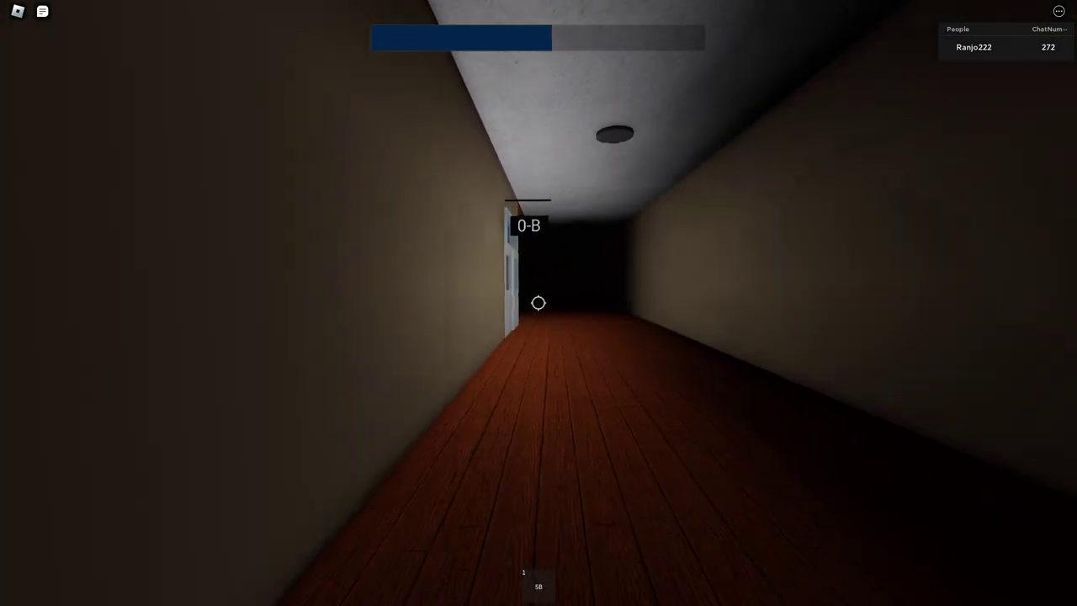
Pass the staircase and door 1-B, walk past 2-B, check a classroom door, and continue.
{"action": "key", "text": "w"}
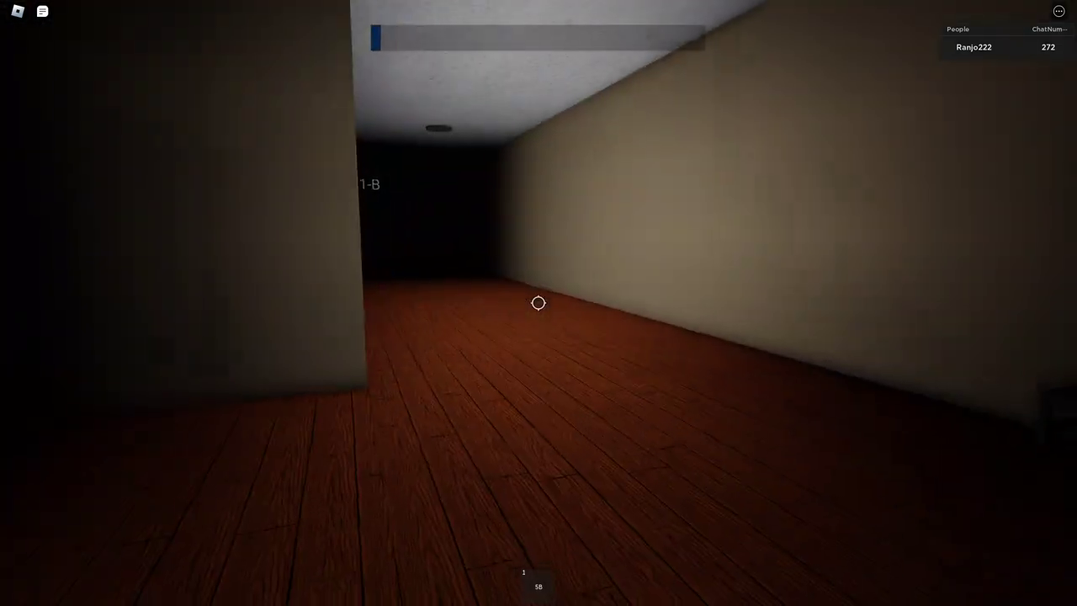
{"action": "key", "text": "w"}
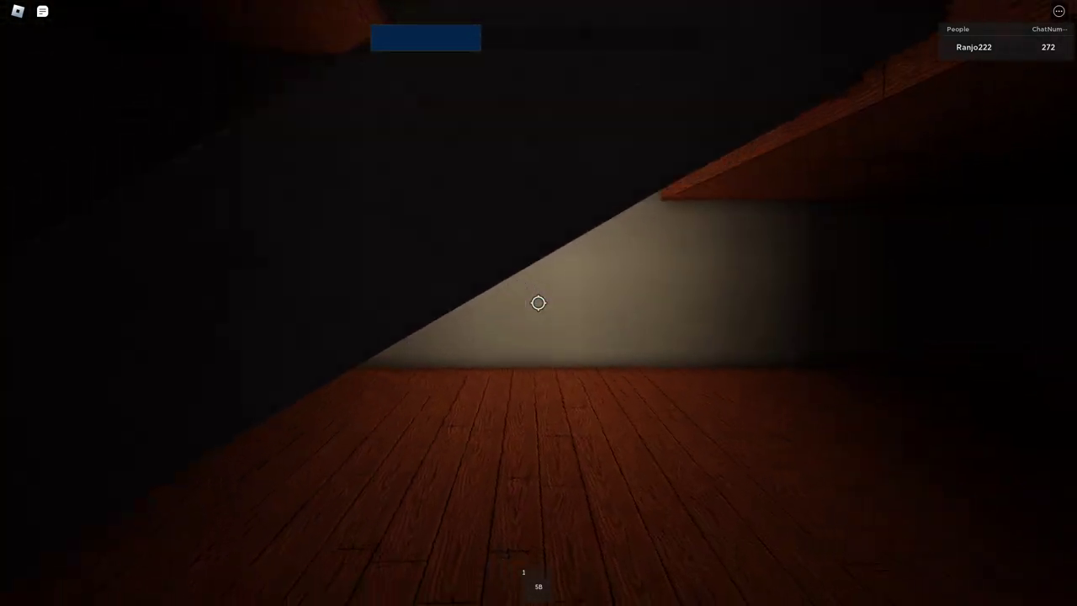
{"action": "key", "text": "w"}
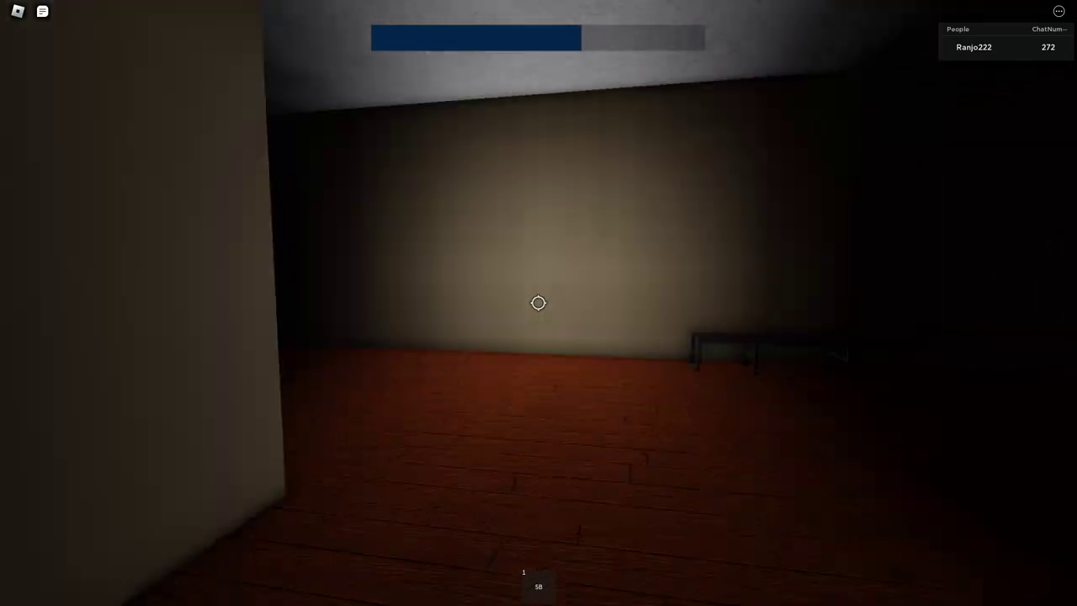
{"action": "key", "text": "w"}
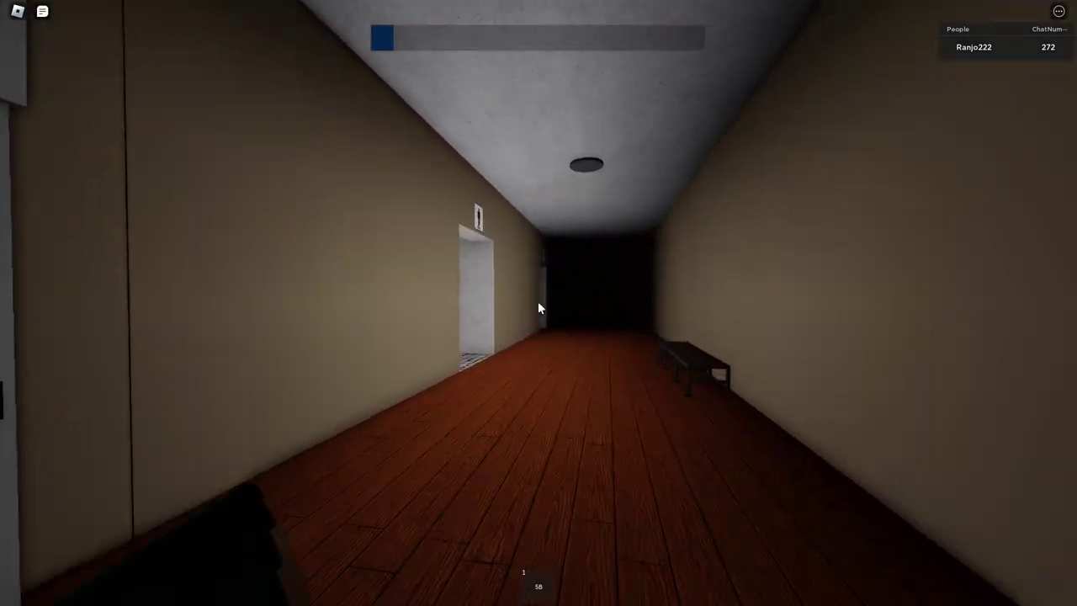
{"action": "key", "text": "w"}
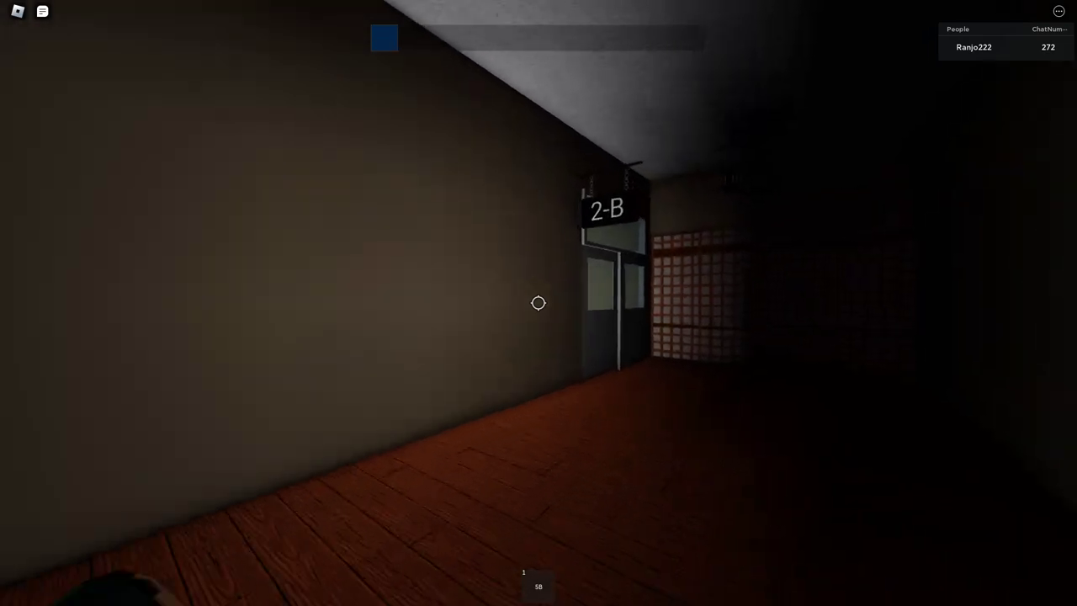
{"action": "key", "text": "w"}
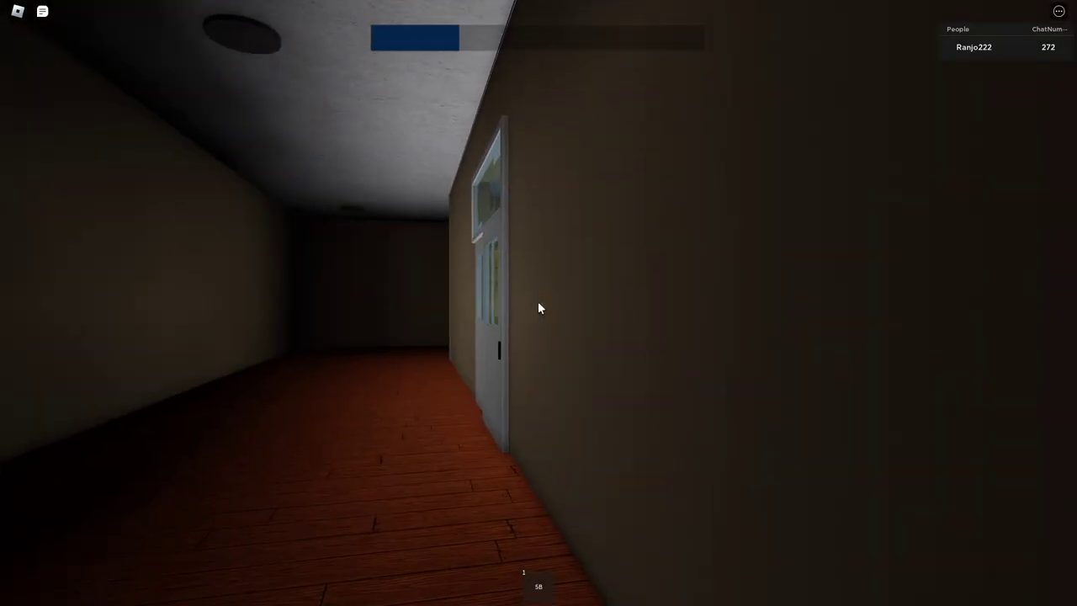
{"action": "key", "text": "w"}
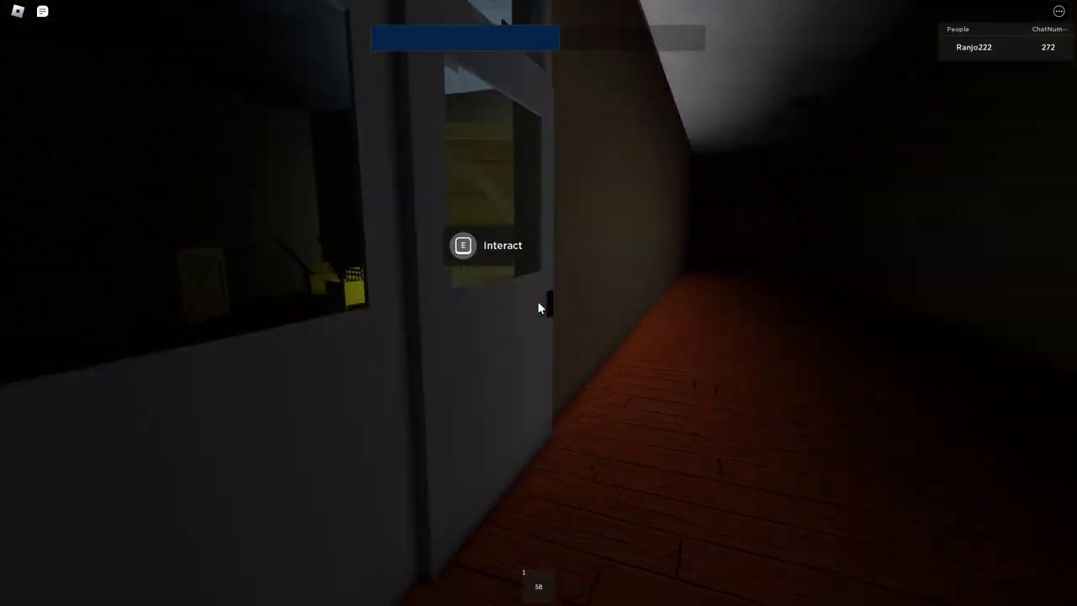
{"action": "key", "text": "w"}
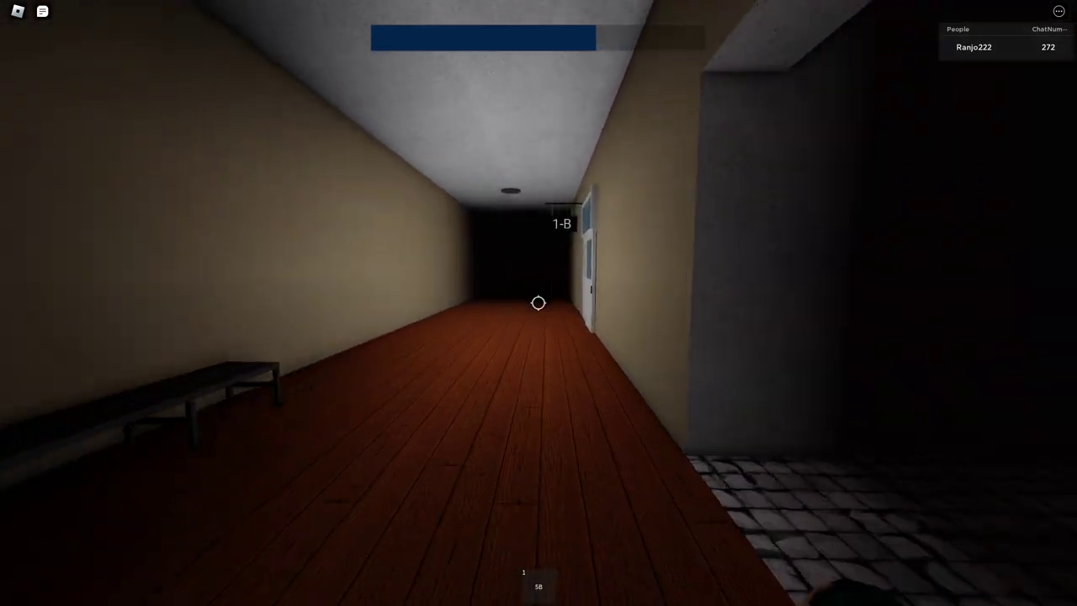
Walk past 1-B and 0-B, circle the staircase checking the bench wall, then turn back.
{"action": "key", "text": "w"}
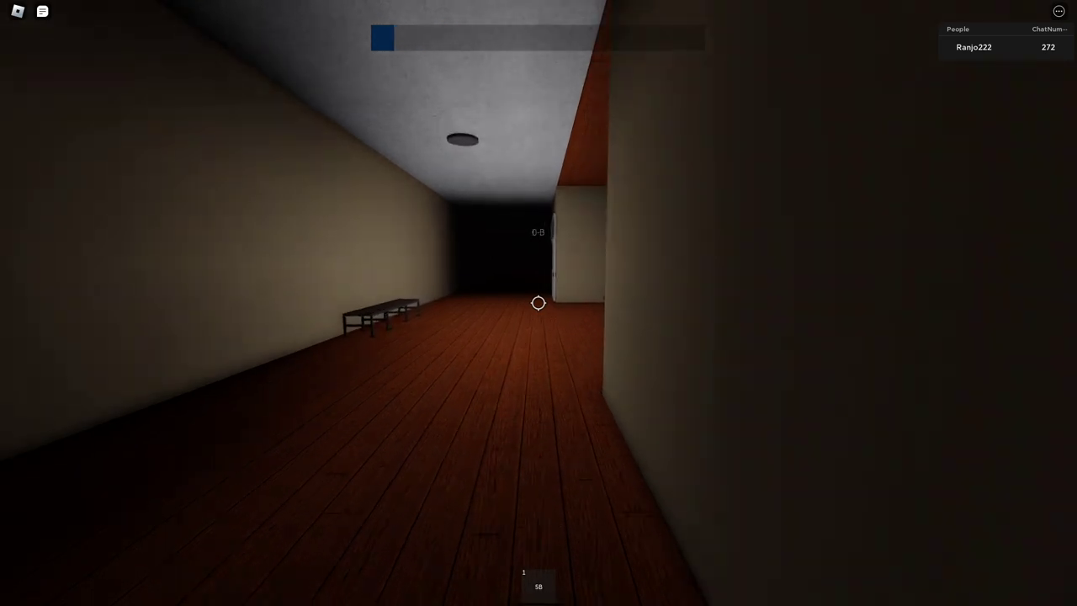
{"action": "key", "text": "w"}
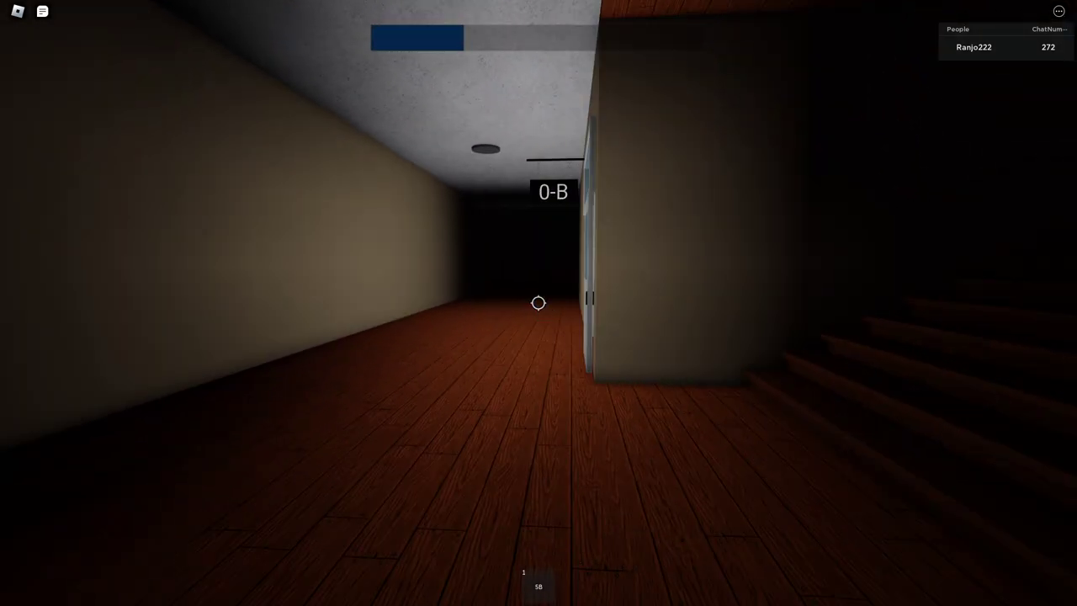
{"action": "key", "text": "w"}
{"action": "key", "text": "w"}
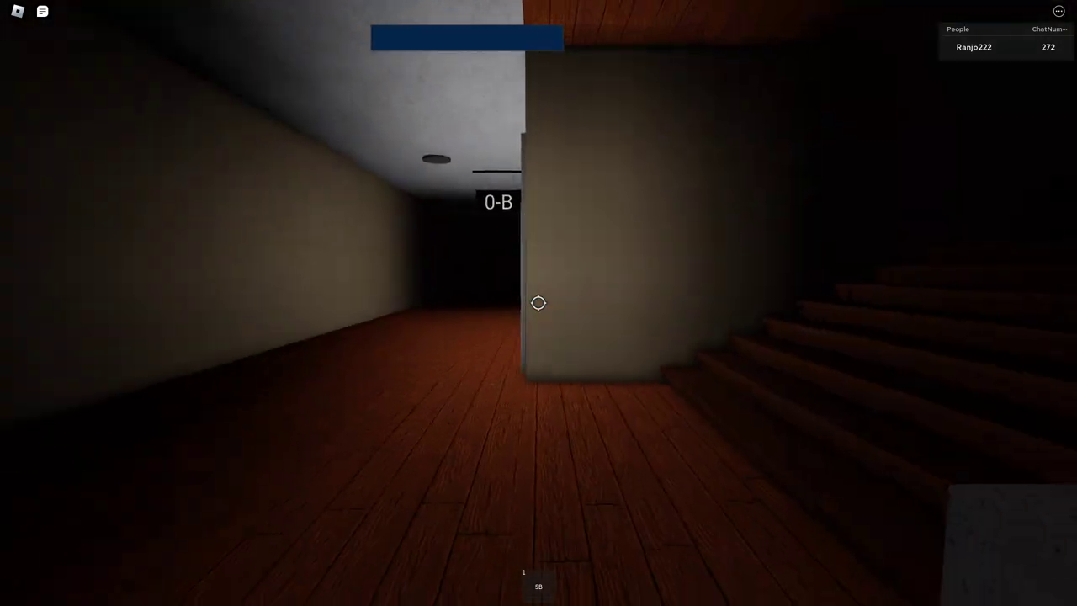
{"action": "key", "text": "w"}
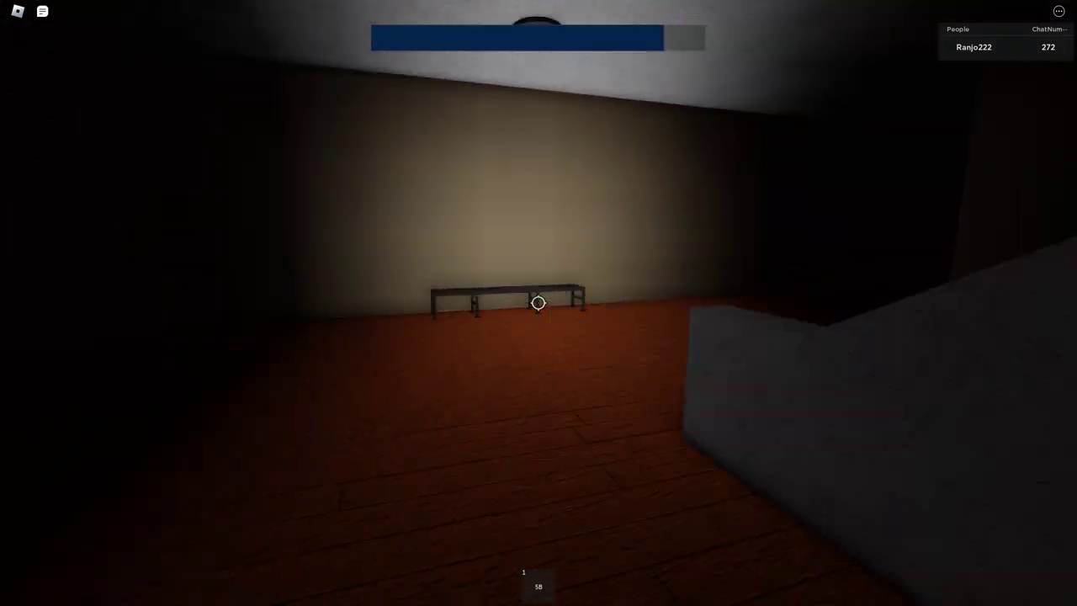
{"action": "key", "text": "w"}
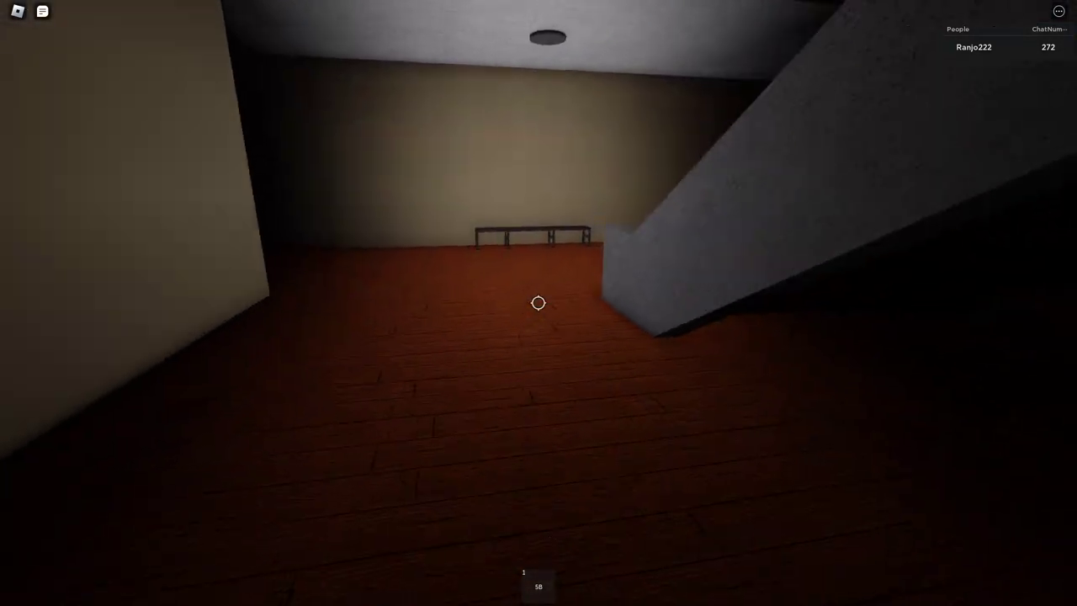
{"action": "key", "text": "w"}
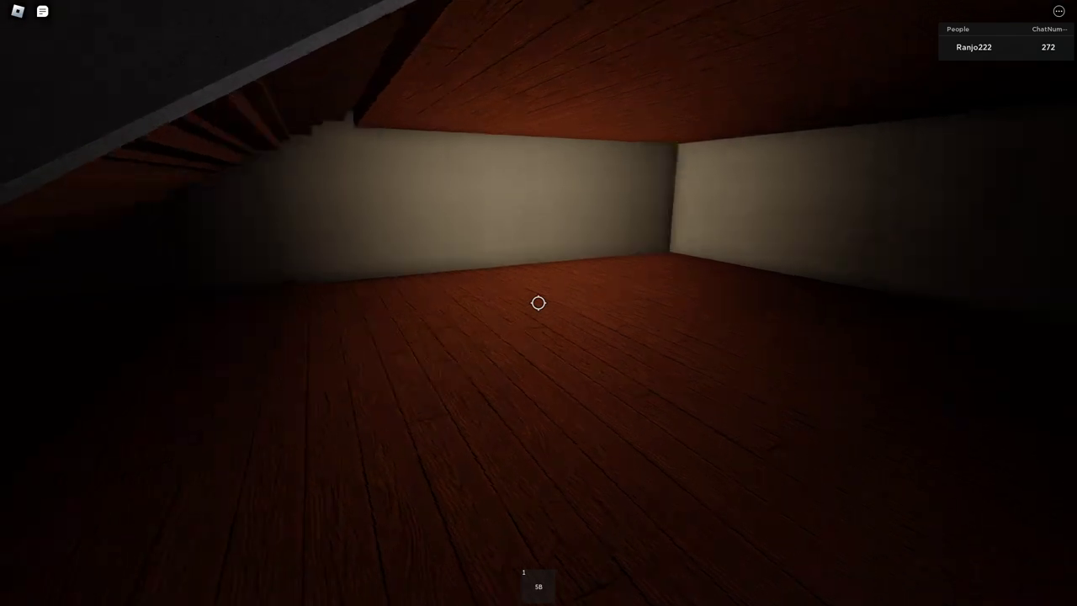
{"action": "key", "text": "w"}
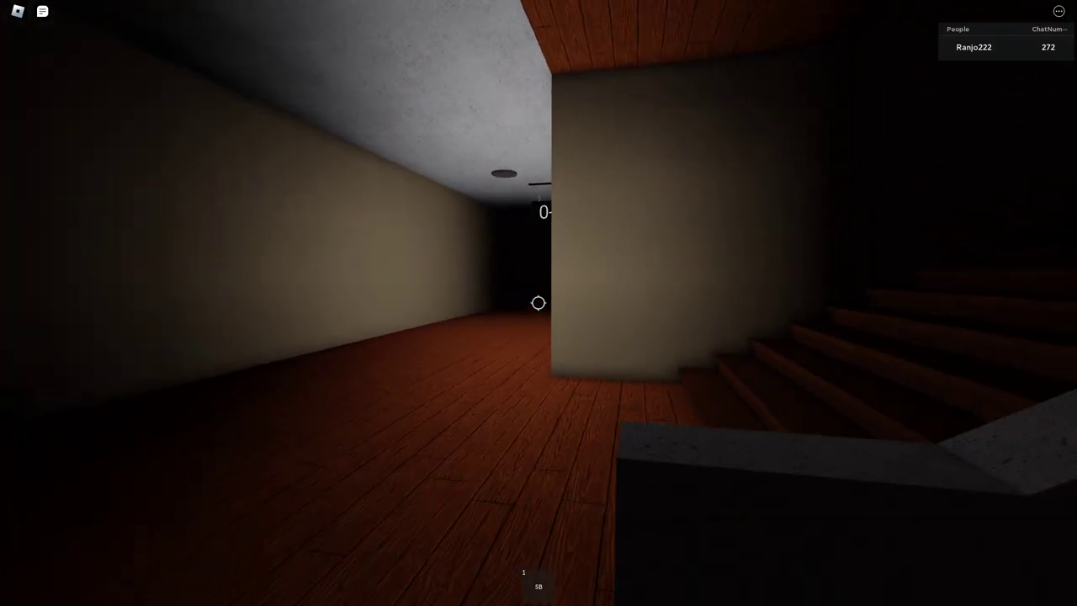
{"action": "key", "text": "w"}
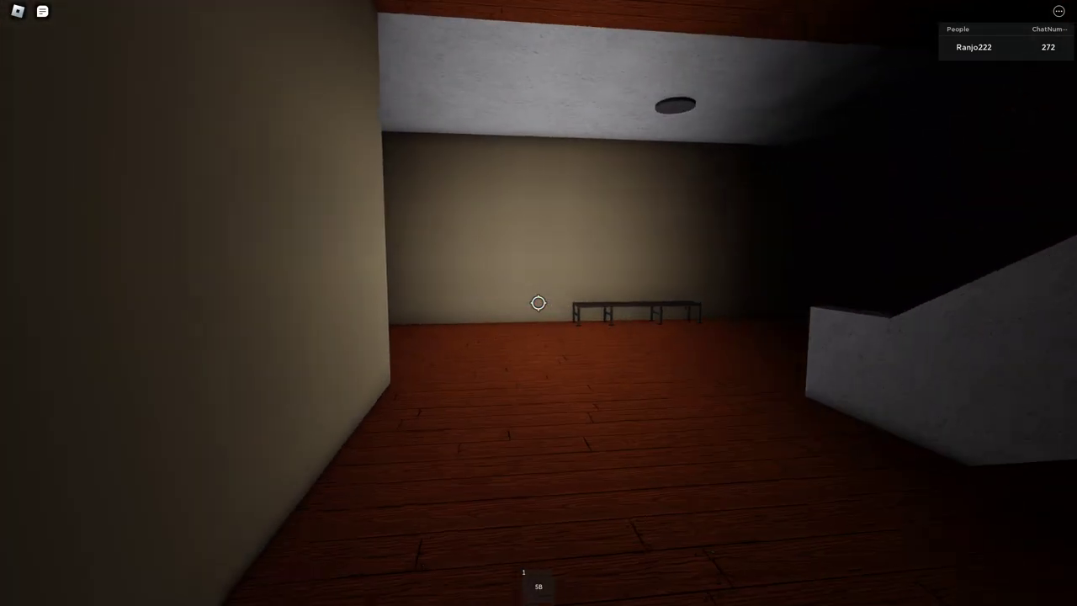
{"action": "key", "text": "w"}
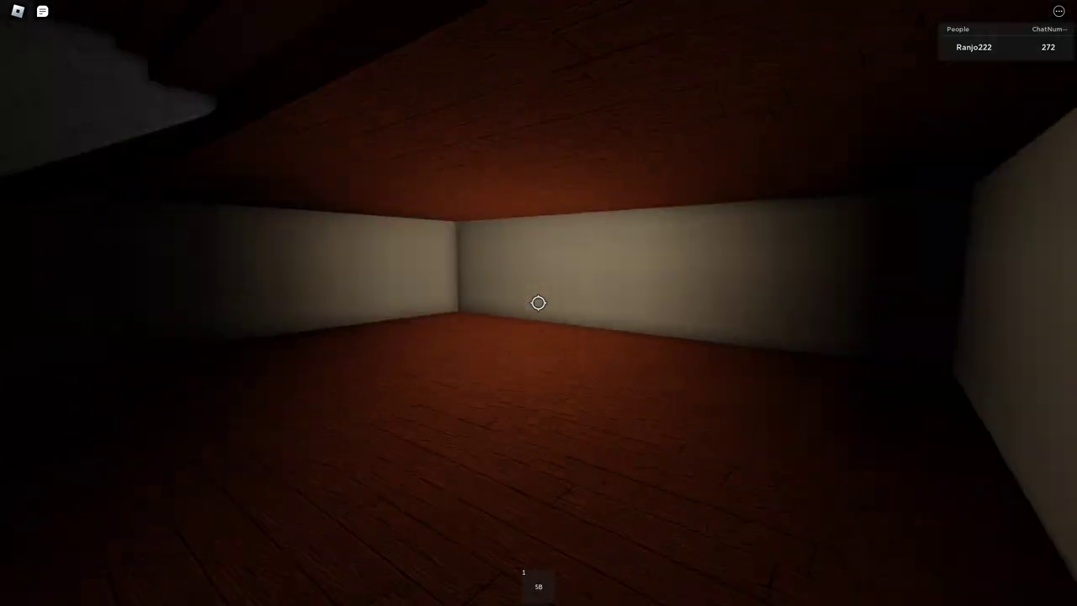
{"action": "key", "text": "w"}
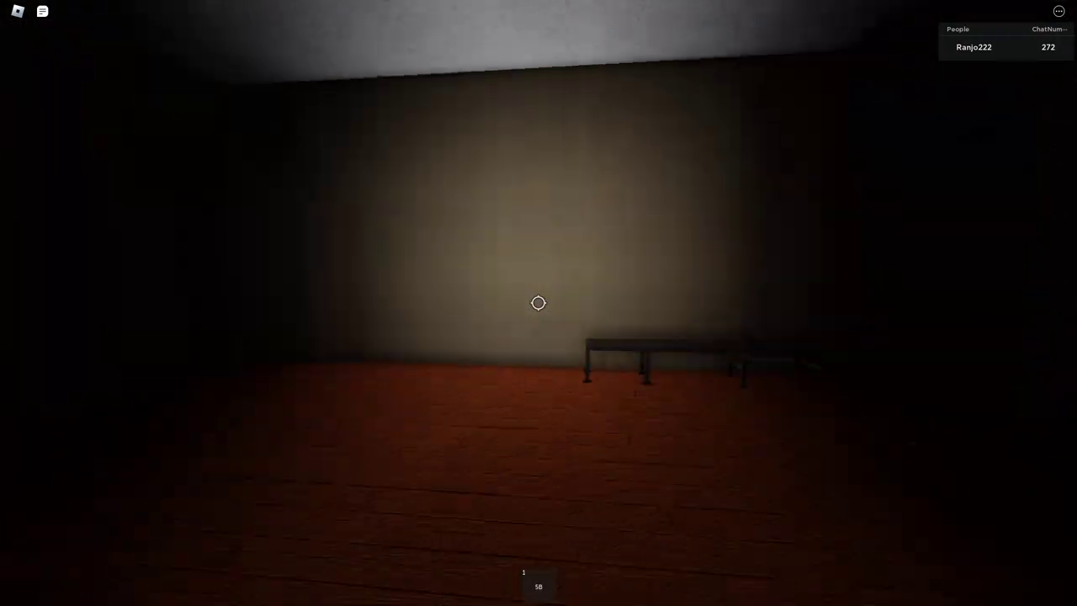
Walk past sign 0-B into the shoe-locker area and weave between the sneaker shelves looking for items.
{"action": "key", "text": "w"}
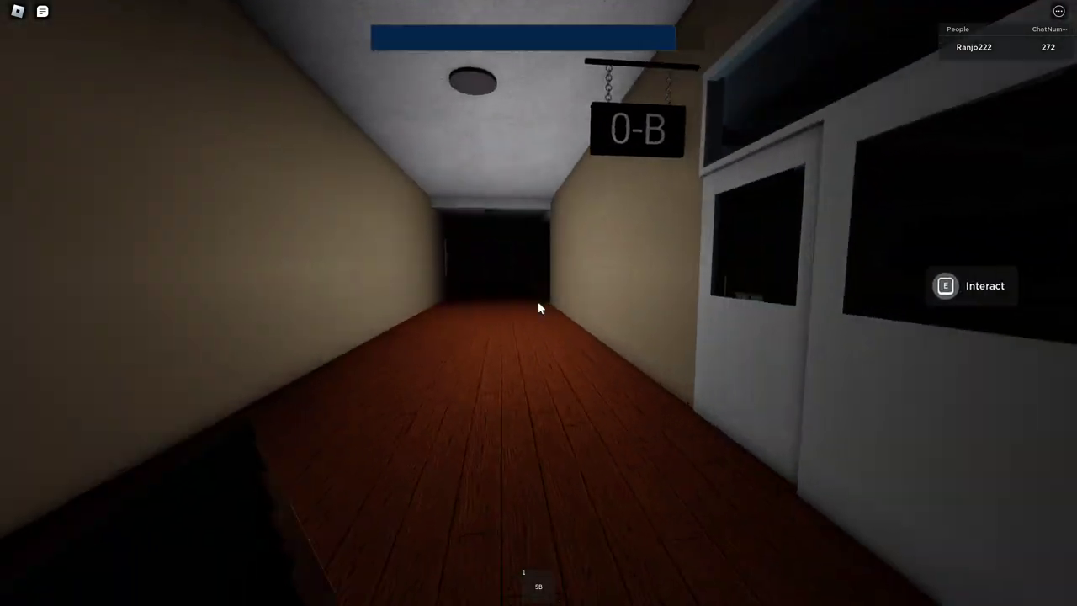
{"action": "key", "text": "w"}
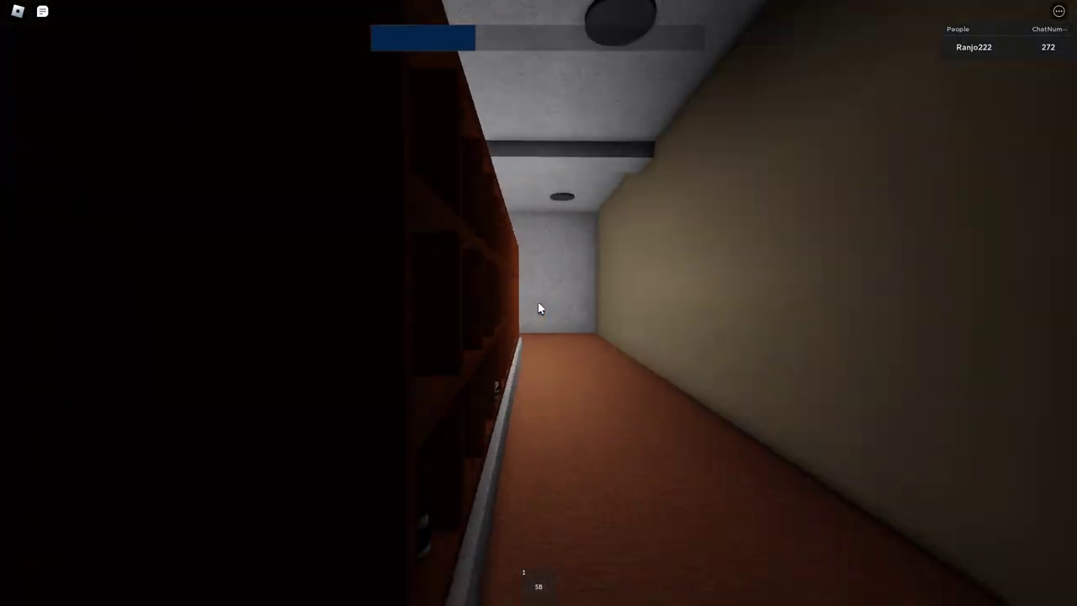
{"action": "key", "text": "w"}
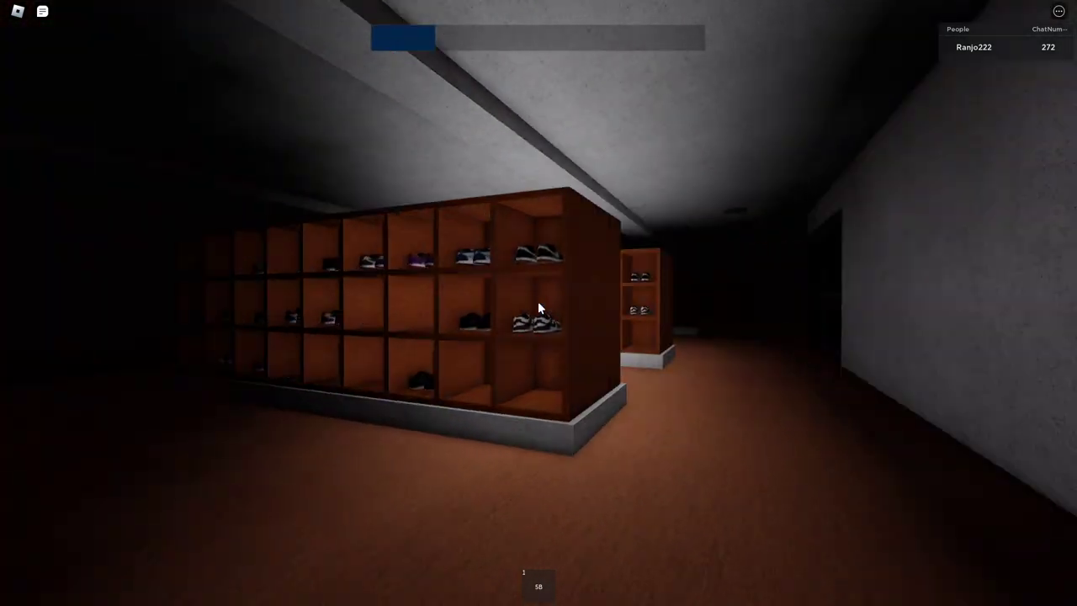
{"action": "key", "text": "w"}
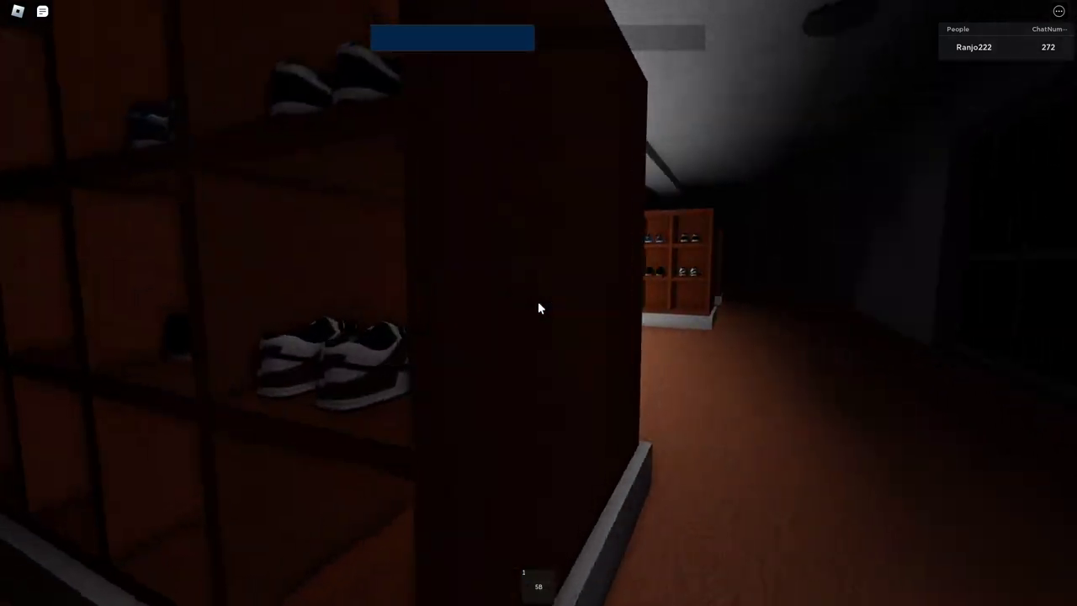
{"action": "key", "text": "w"}
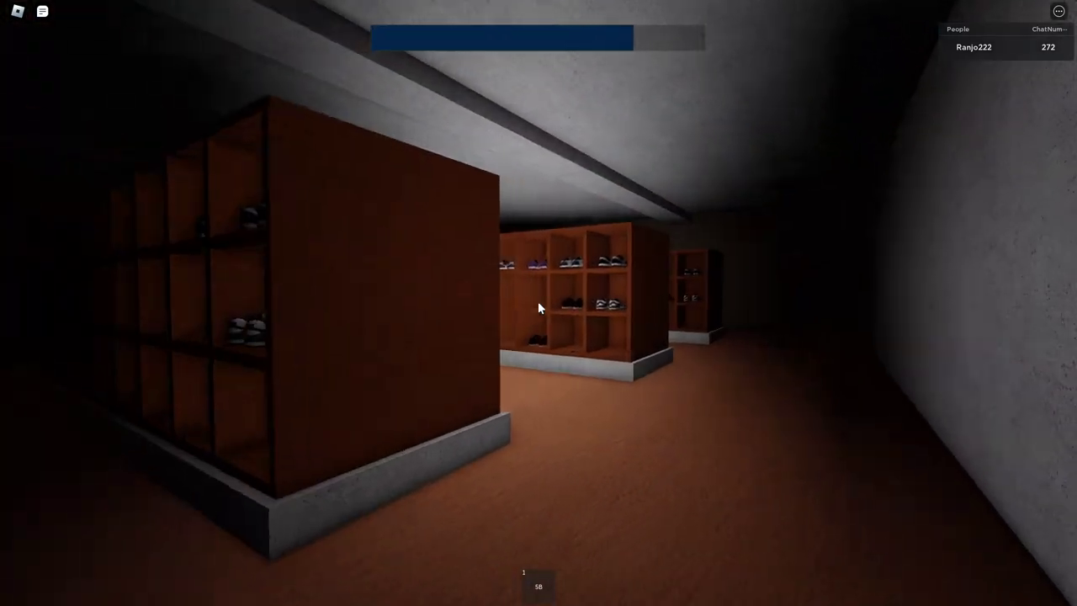
{"action": "key", "text": "w"}
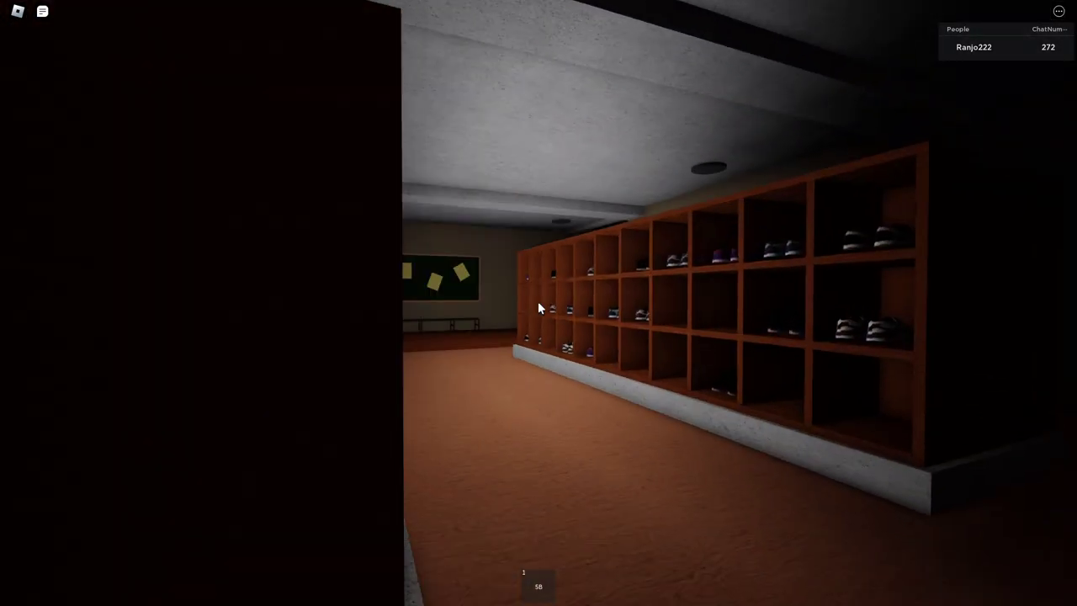
{"action": "key", "text": "w"}
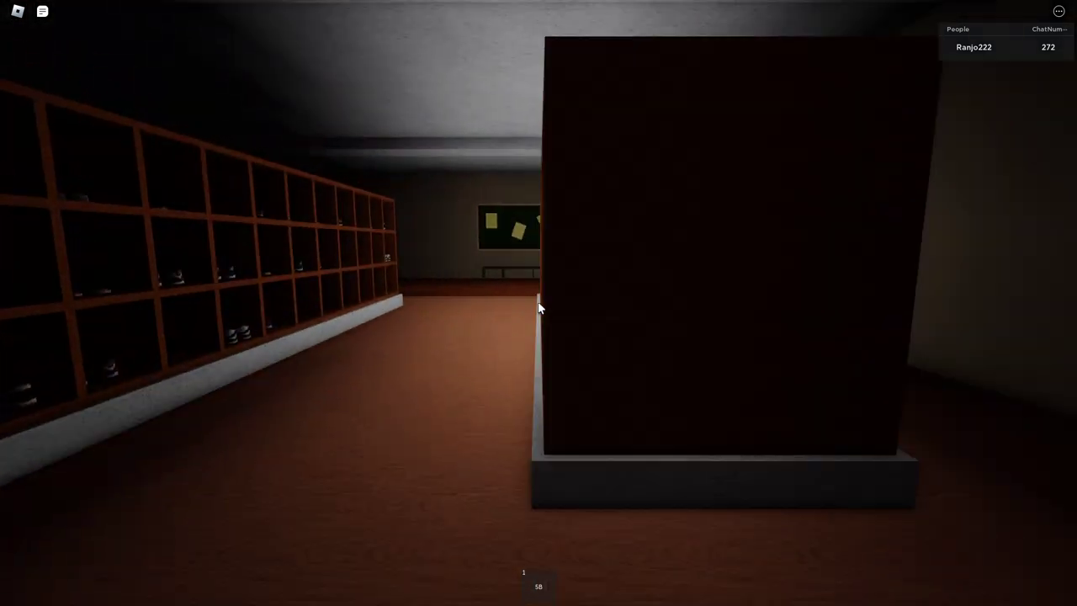
{"action": "key", "text": "w"}
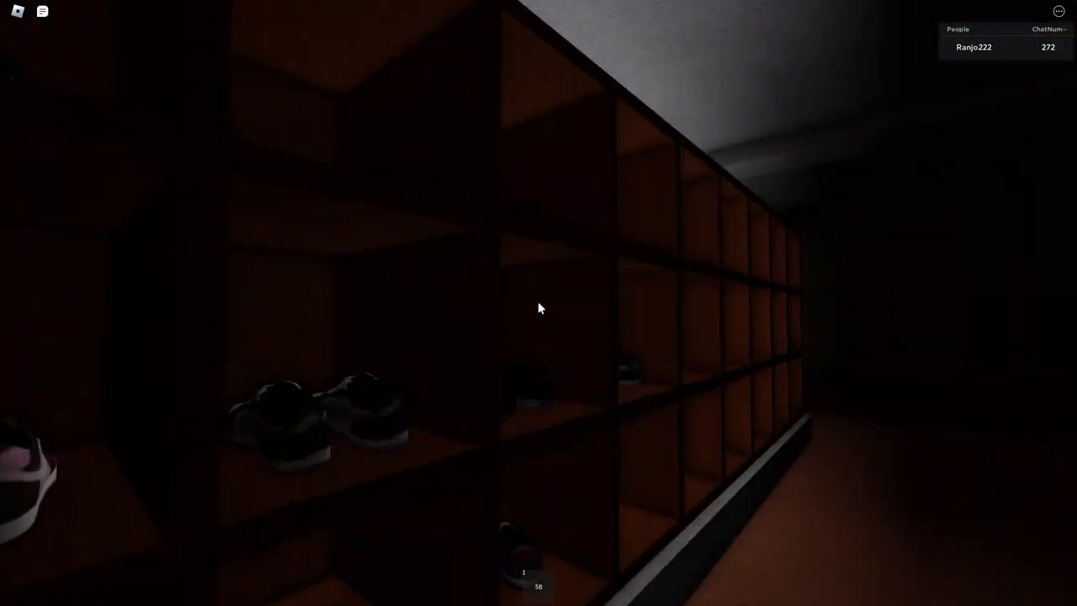
{"action": "key", "text": "w"}
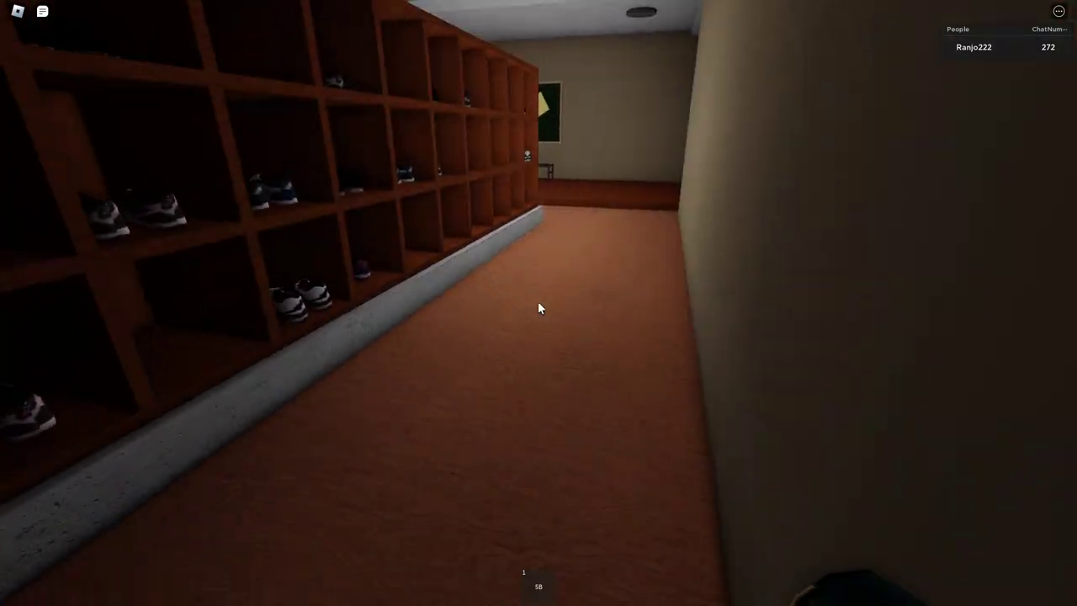
{"action": "key", "text": "w"}
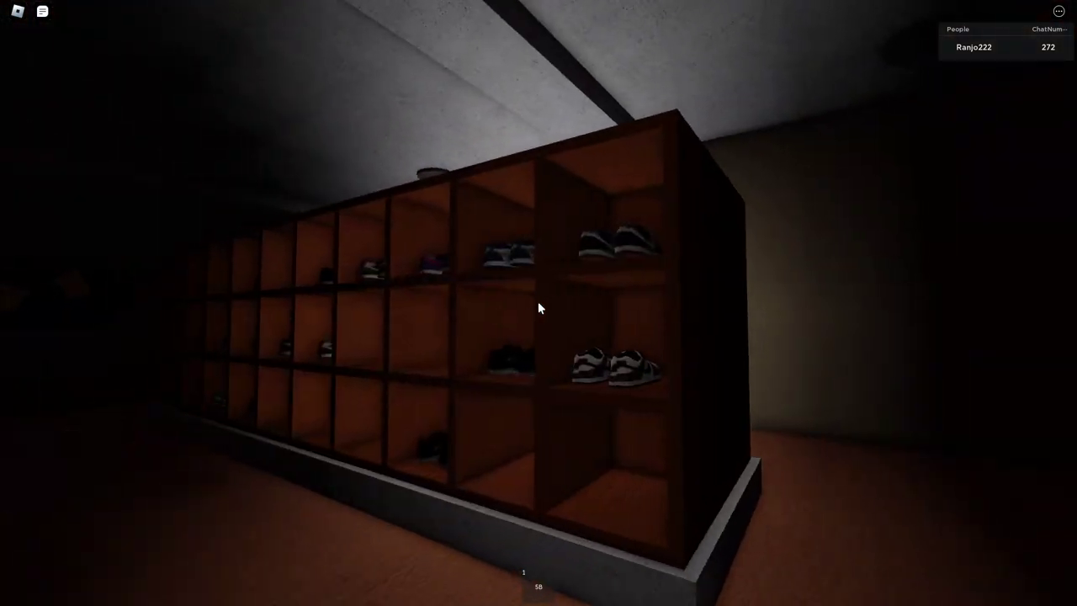
{"action": "key", "text": "w"}
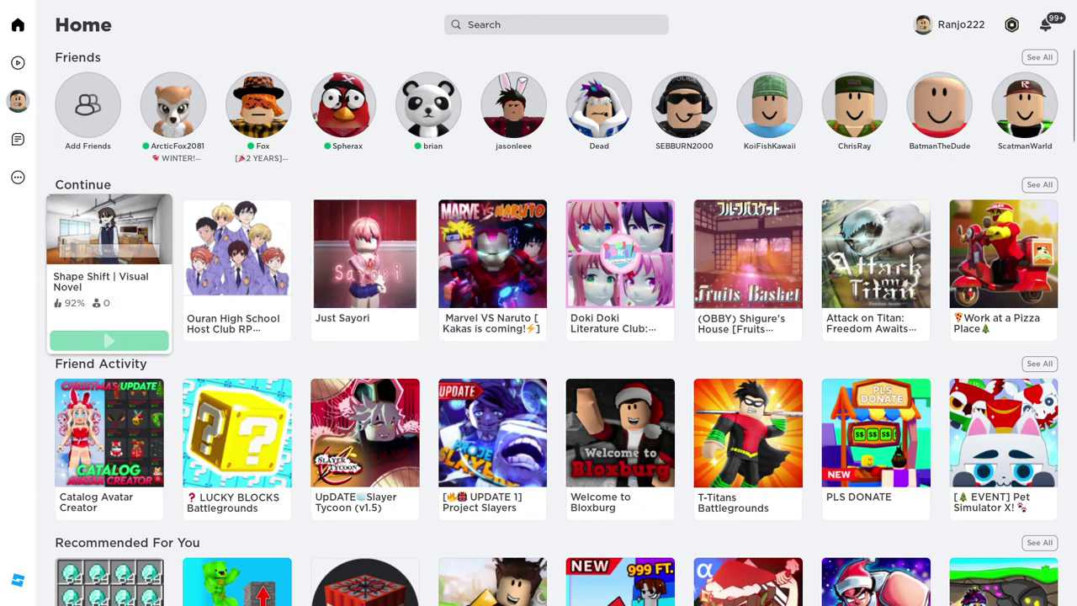
Relaunch Shape Shift | Visual Novel from the Continue row and load into the donation-board lobby.
{"action": "left_click", "coordinate": [109, 340]}
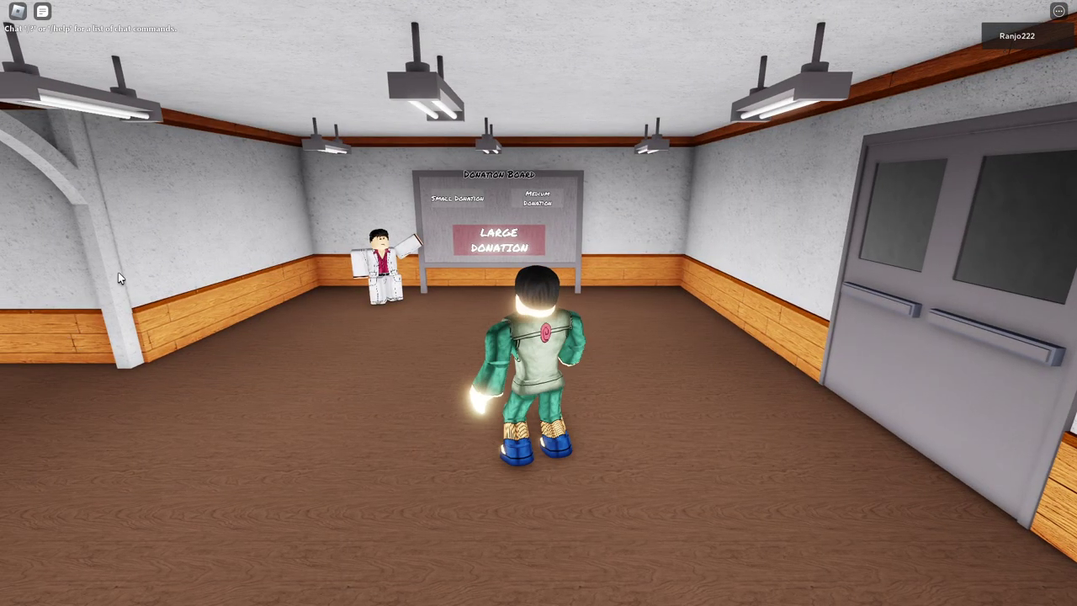
Run down the lobby hallway, line up at the Chapter 1 door, and enter it with E.
{"action": "key", "text": "a"}
{"action": "key", "text": "w"}
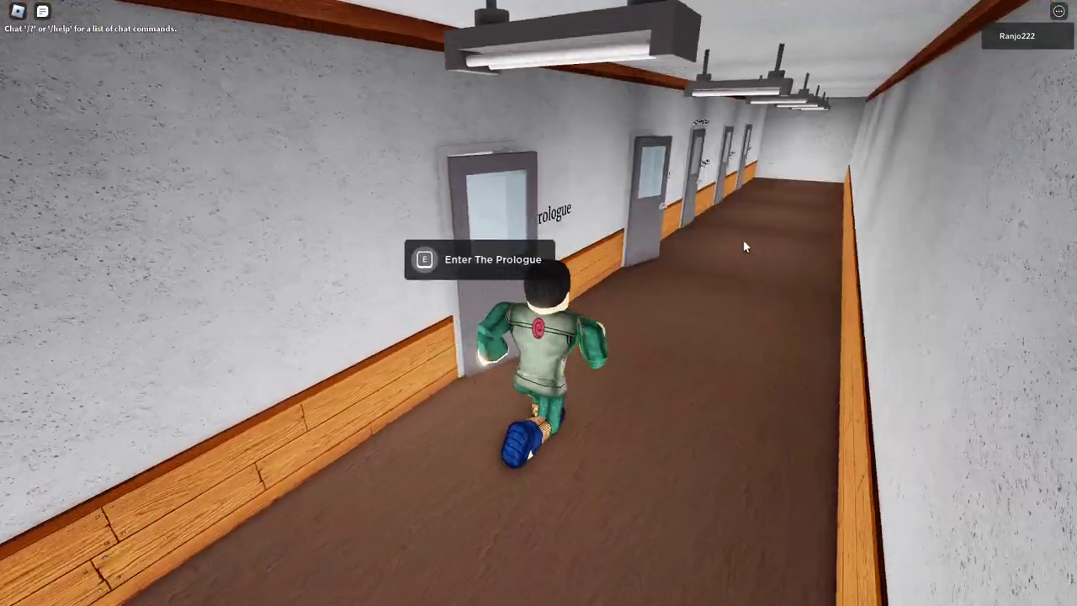
{"action": "key", "text": "w"}
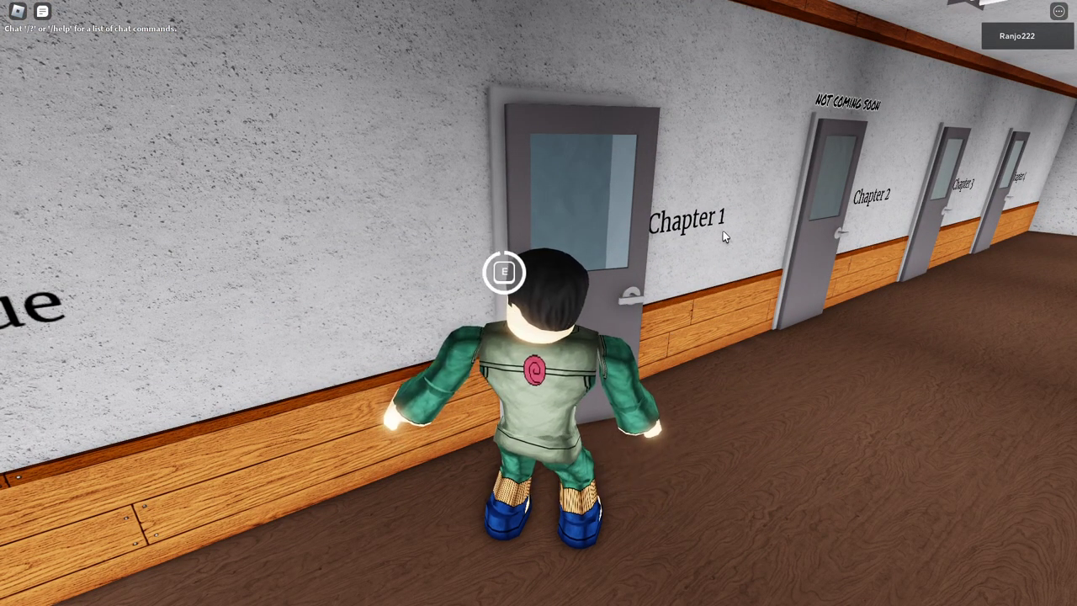
{"action": "key", "text": "a"}
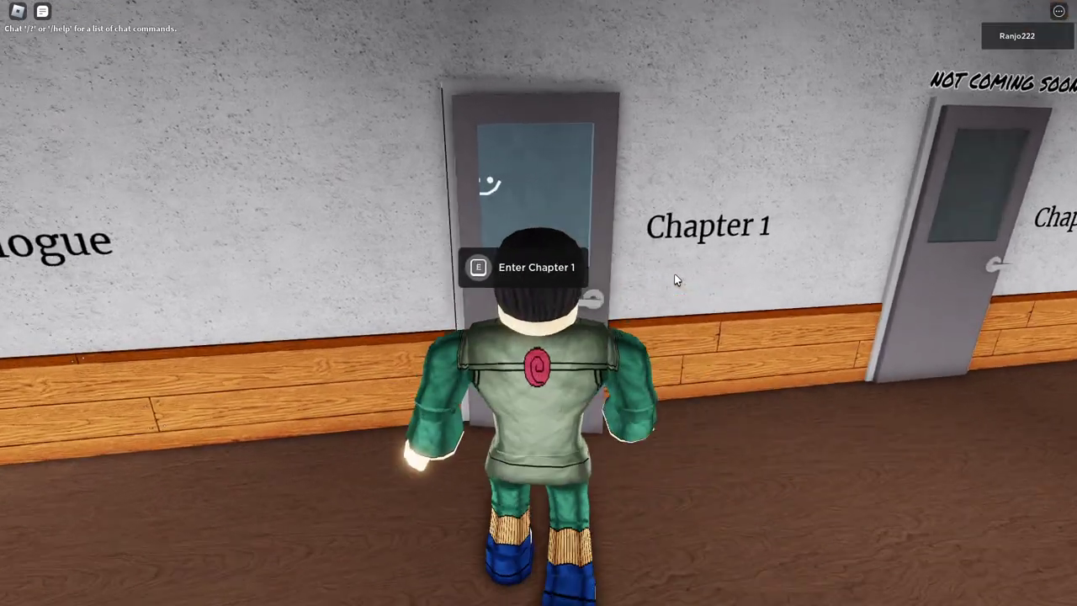
{"action": "key", "text": "d"}
{"action": "key", "text": "e"}
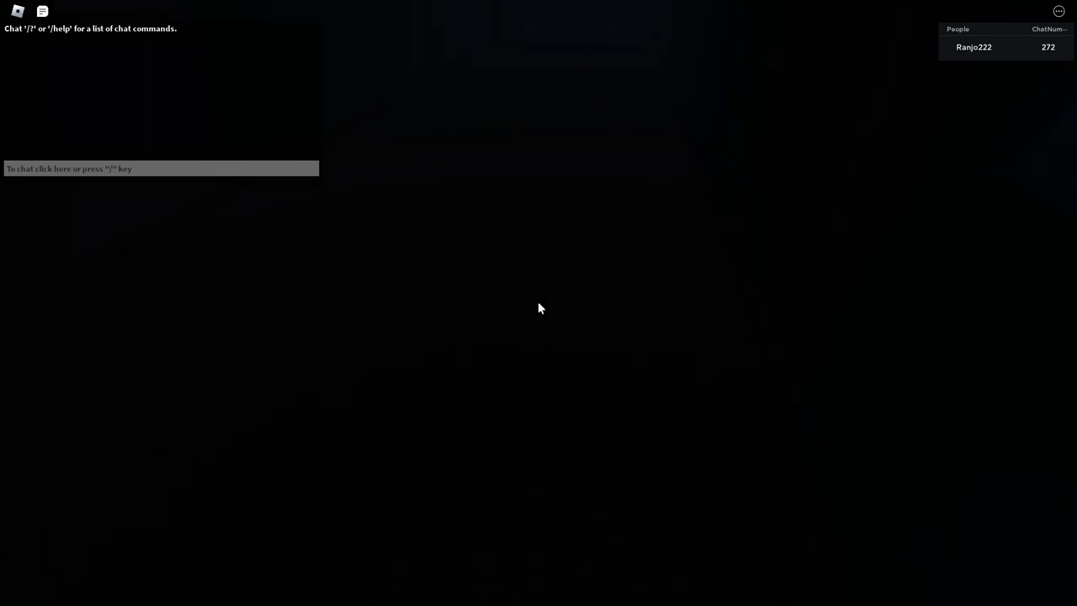
Walk down the dark Chapter 1 hallway until the monster catches you and a Disconnected kick appears.
{"action": "key", "text": "w"}
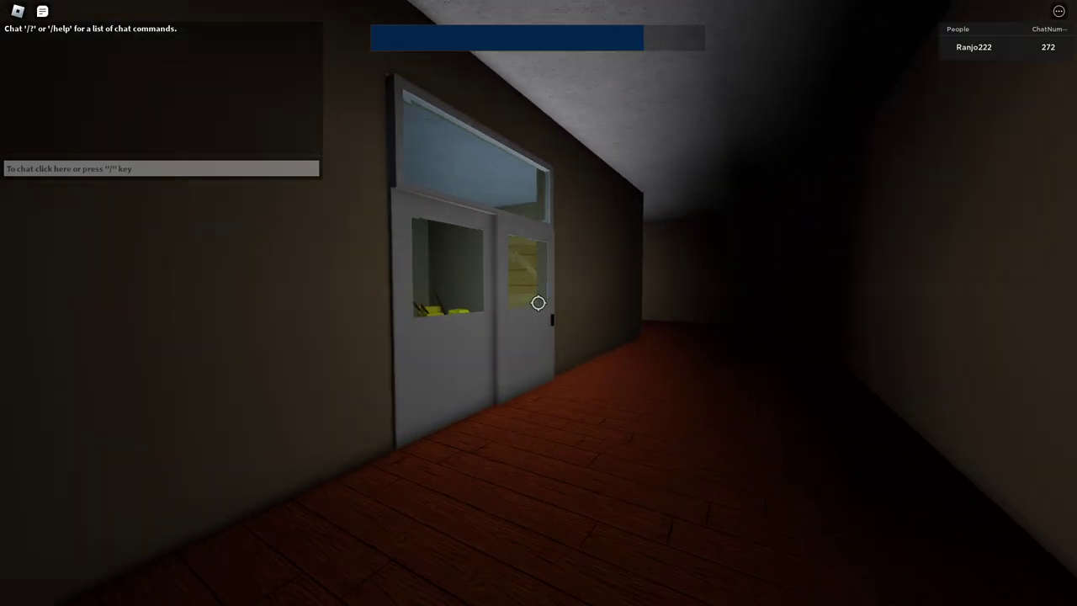
{"action": "key", "text": "w"}
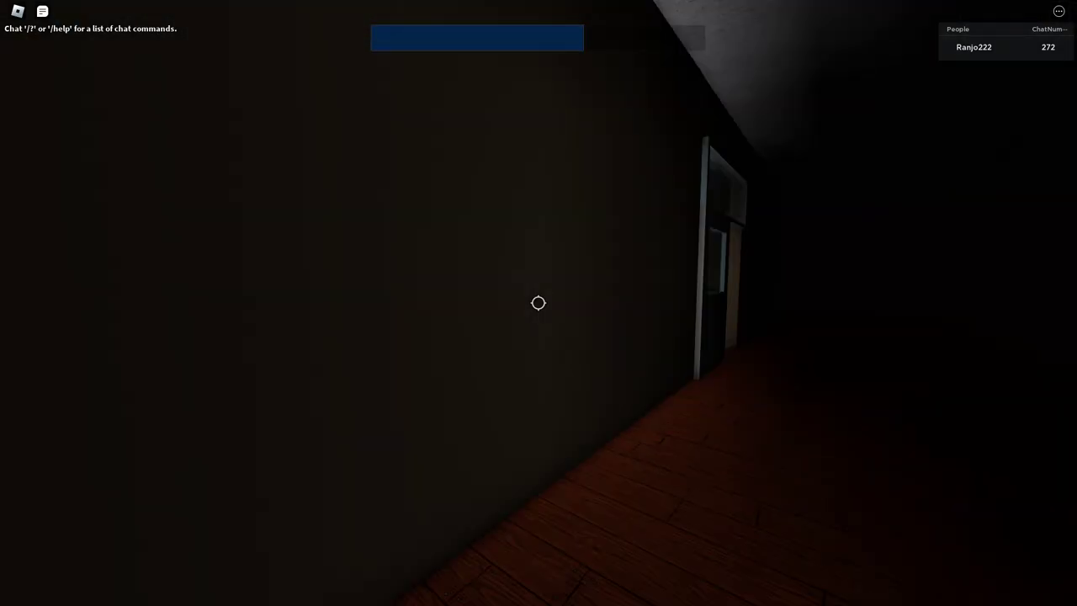
{"action": "key", "text": "w"}
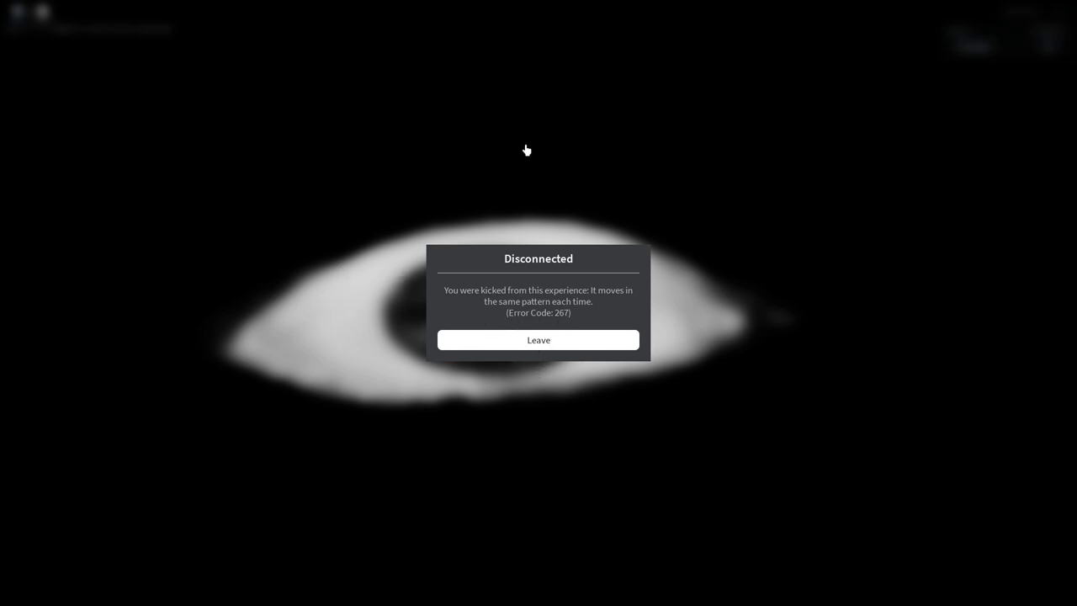
Leave the disconnected session and relaunch Shape Shift | Visual Novel from the Continue row.
{"action": "left_click", "coordinate": [515, 342]}
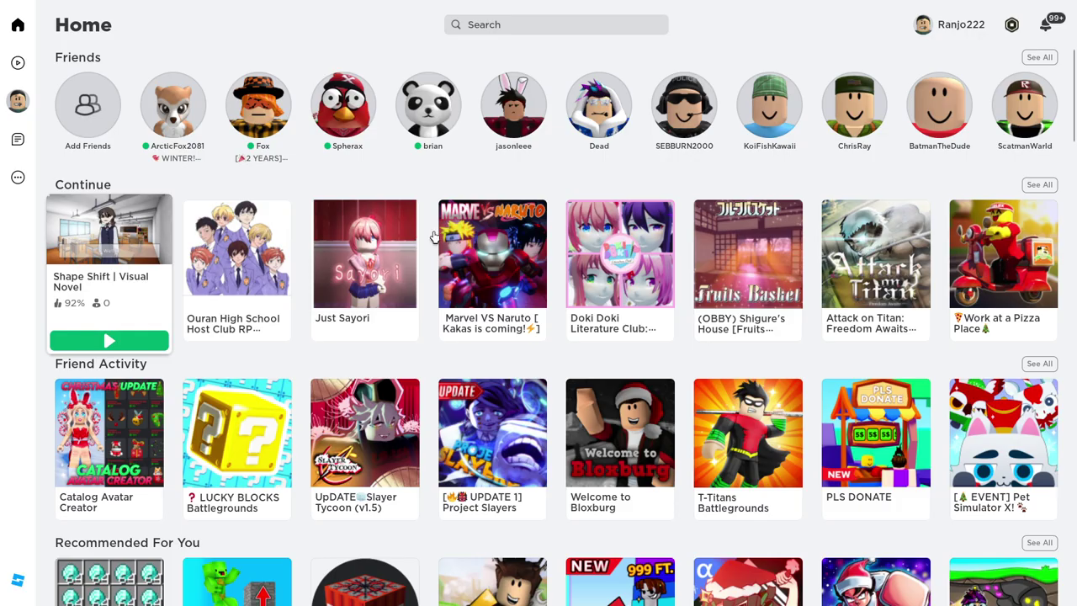
{"action": "left_click", "coordinate": [110, 340]}
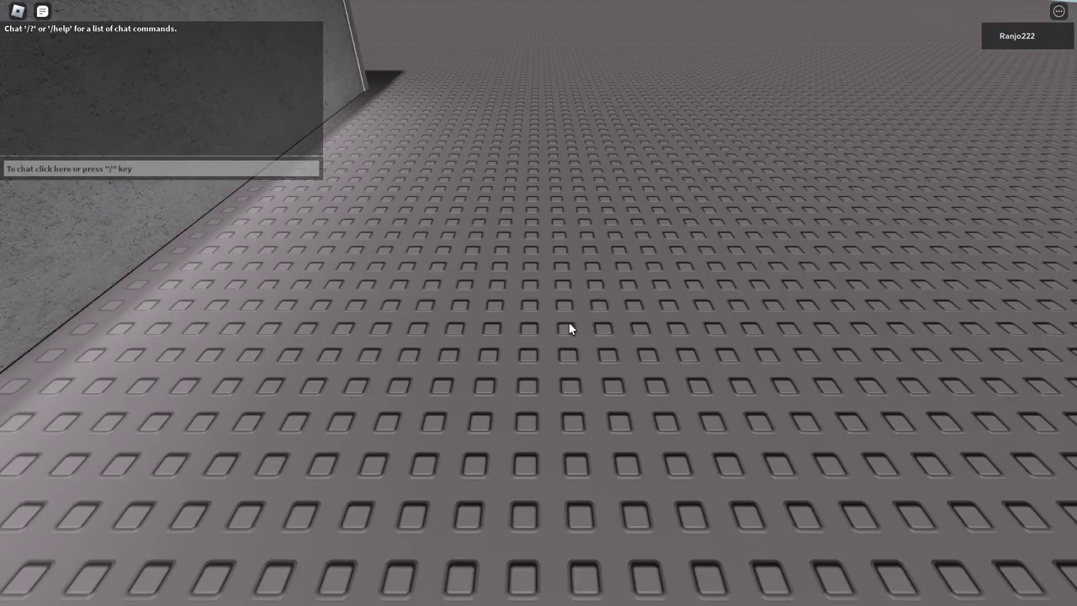
Run to the Chapter 1 door, turn the camera to face it, and enter Chapter 1 with E.
{"action": "key", "text": "w"}
{"action": "key", "text": "w"}
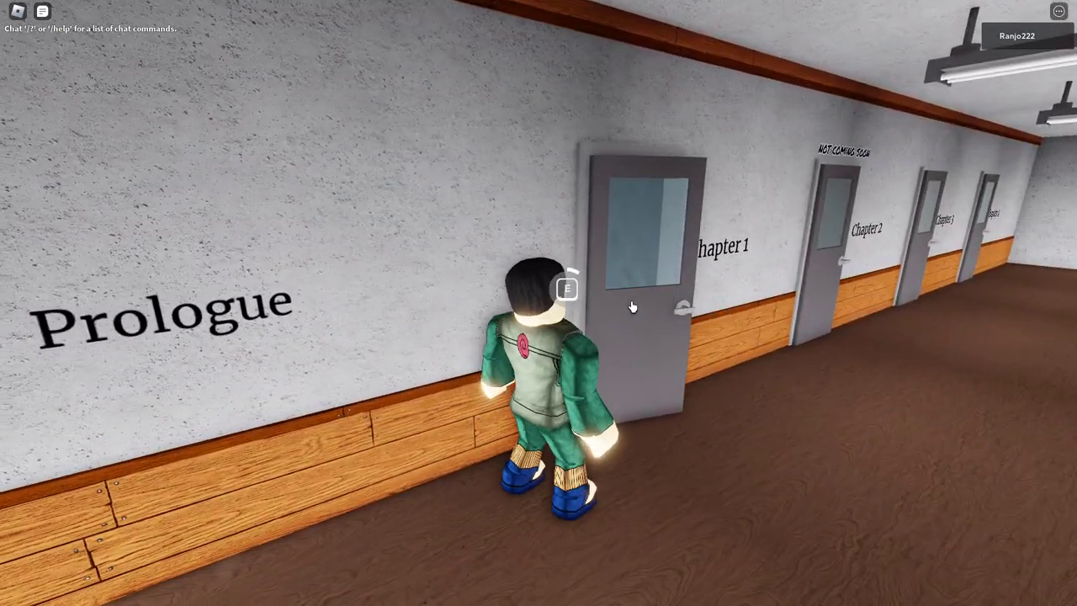
{"action": "key", "text": "e"}
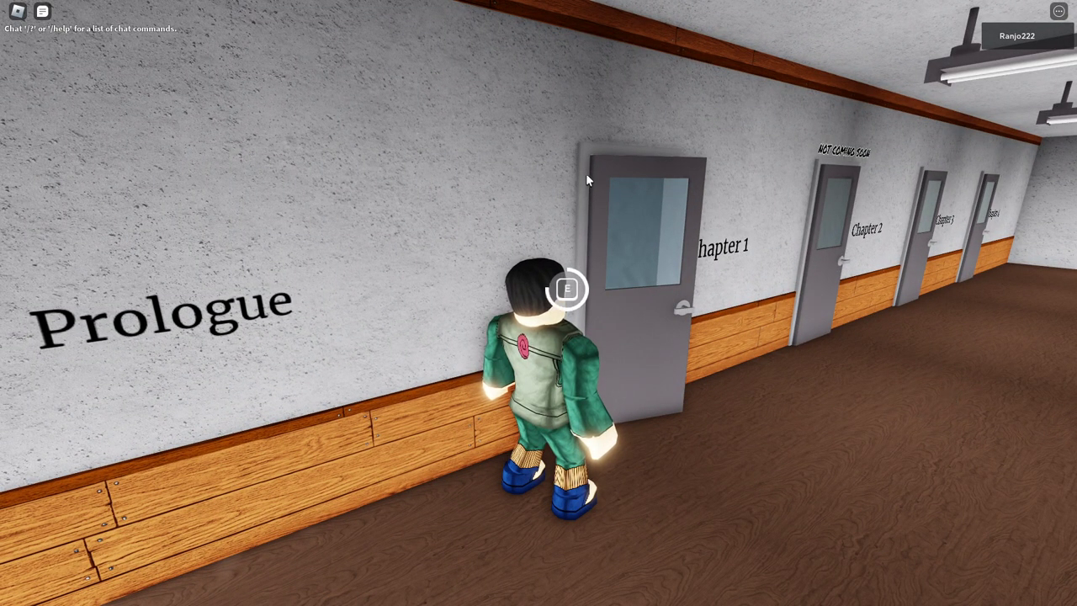
{"action": "key", "text": "e"}
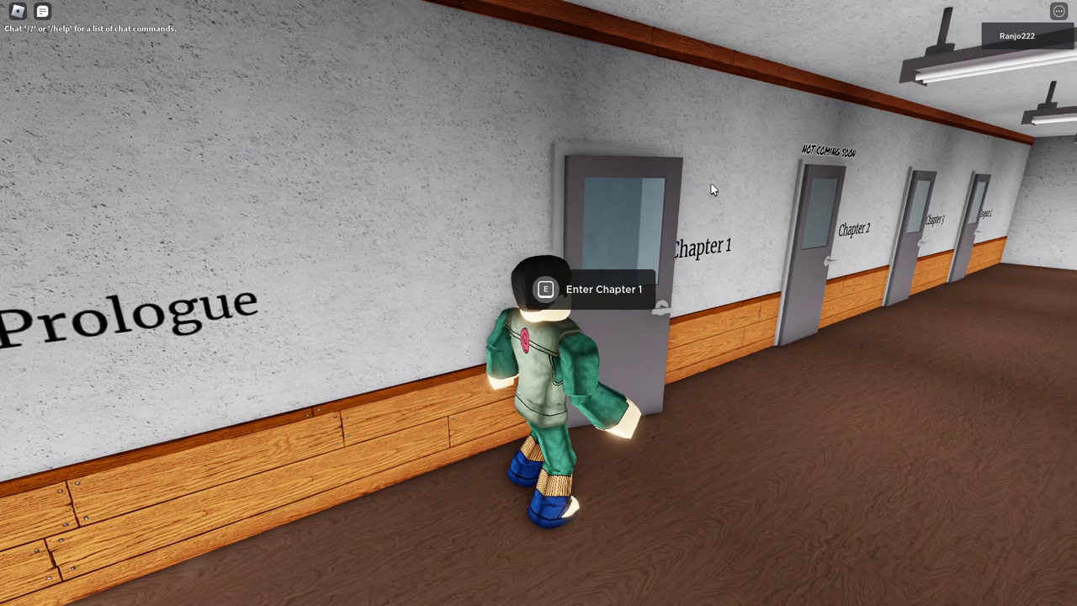
{"action": "left_click_drag", "start_coordinate": [690, 357], "coordinate": [642, 164]}
{"action": "key", "text": "e"}
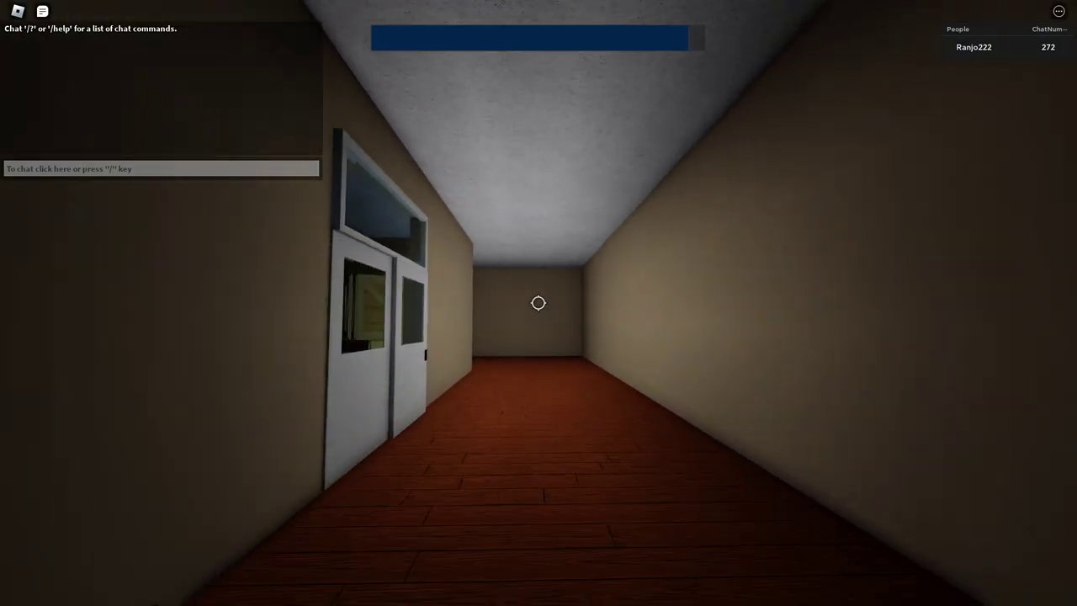
Walk down the first corridor past the doors and sprint along the longer hallway.
{"action": "key", "text": "w"}
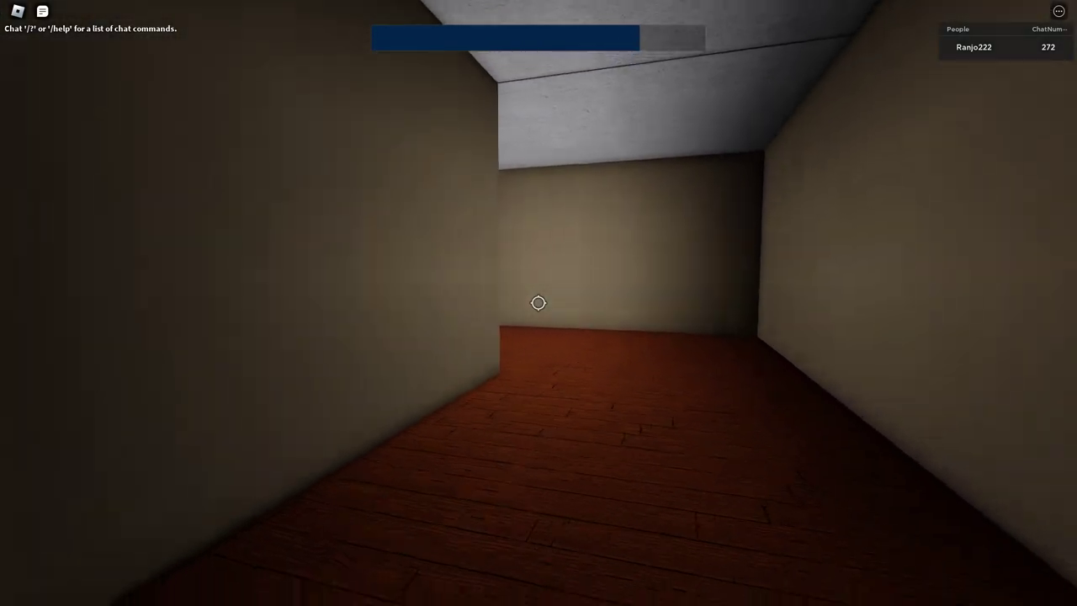
{"action": "key", "text": "w"}
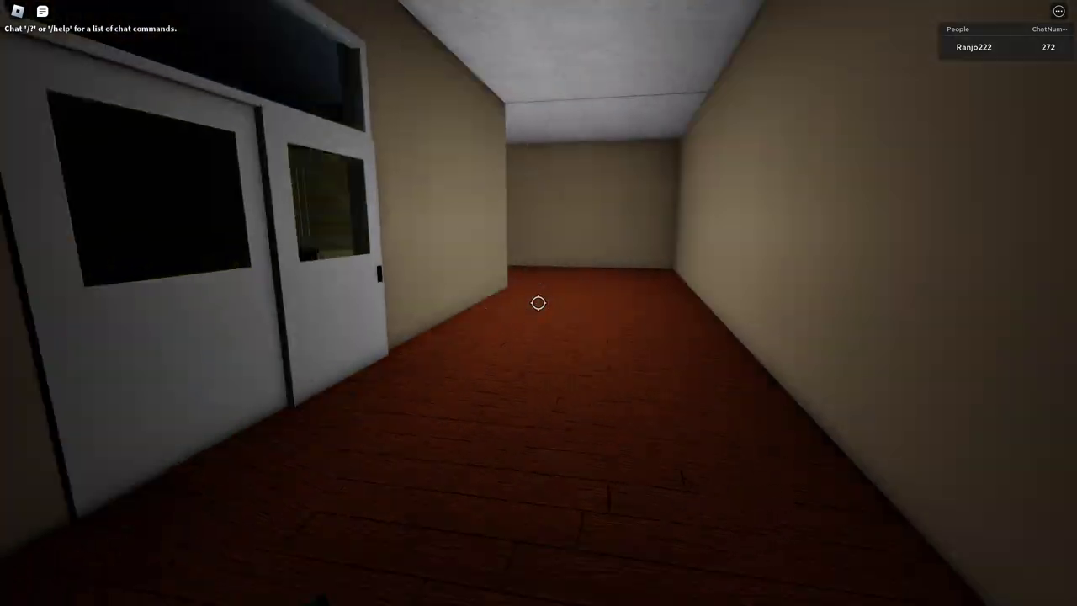
{"action": "key", "text": "w"}
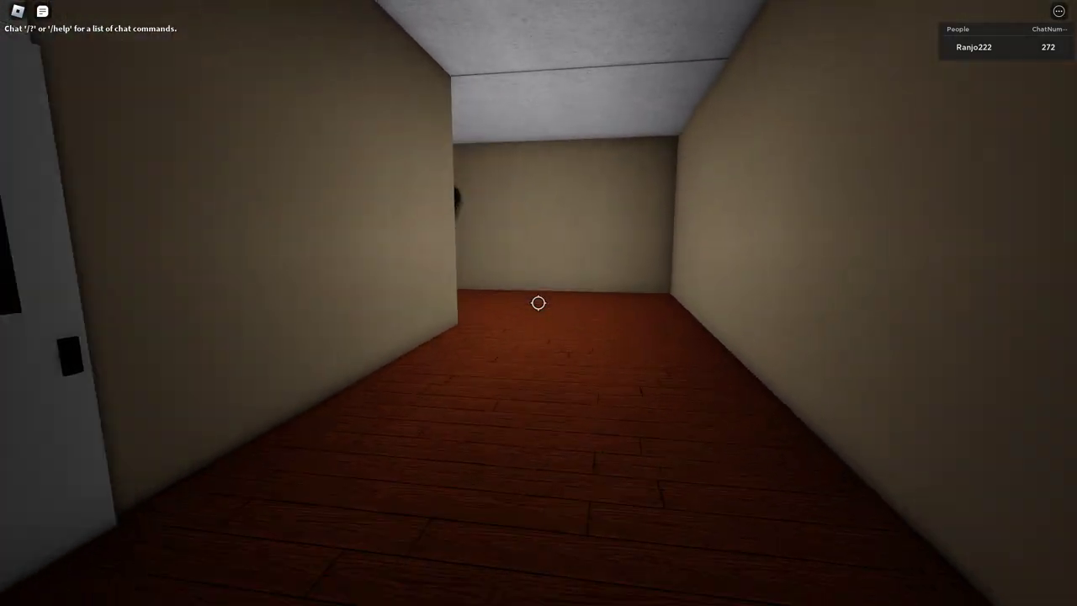
{"action": "key", "text": "w"}
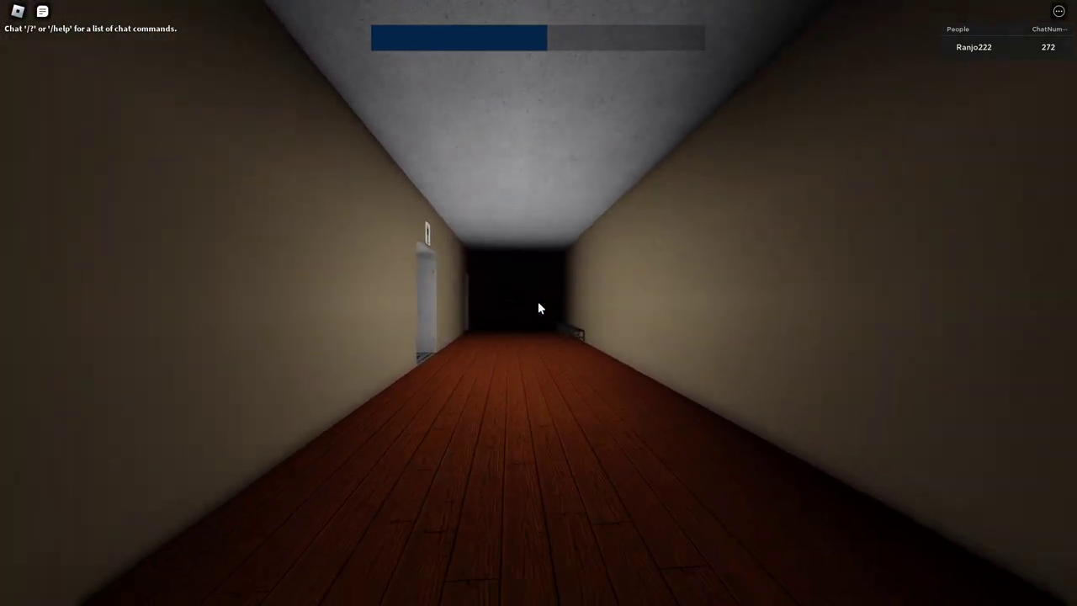
{"action": "key", "text": "w"}
{"action": "key", "text": "w"}
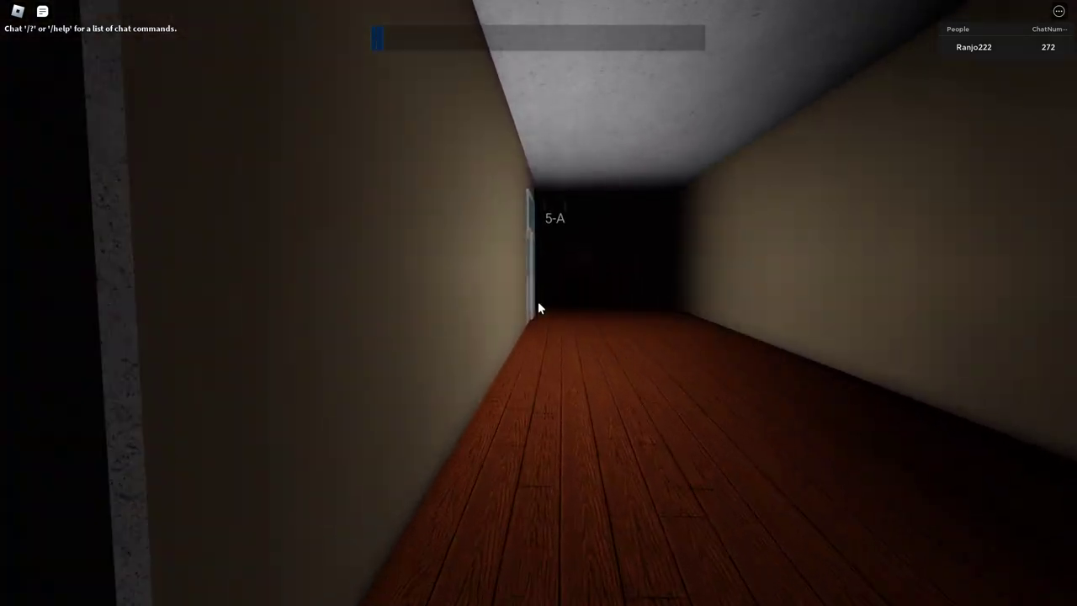
Go through door 5-A, descend the stairs to the 1-A hallway, and reach the bench room.
{"action": "right_click", "coordinate": [539, 308]}
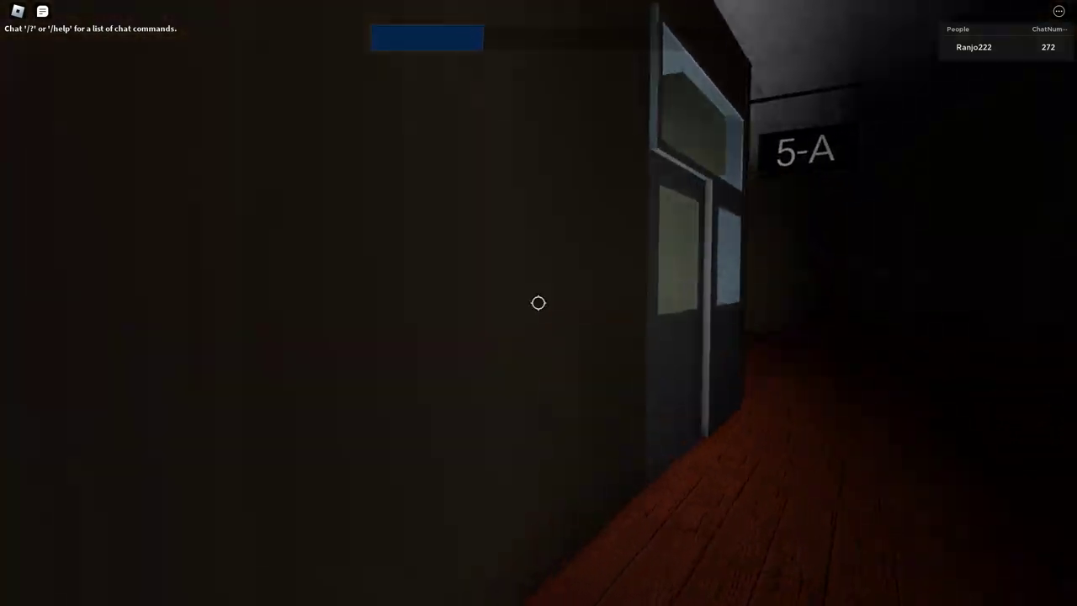
{"action": "key", "text": "w"}
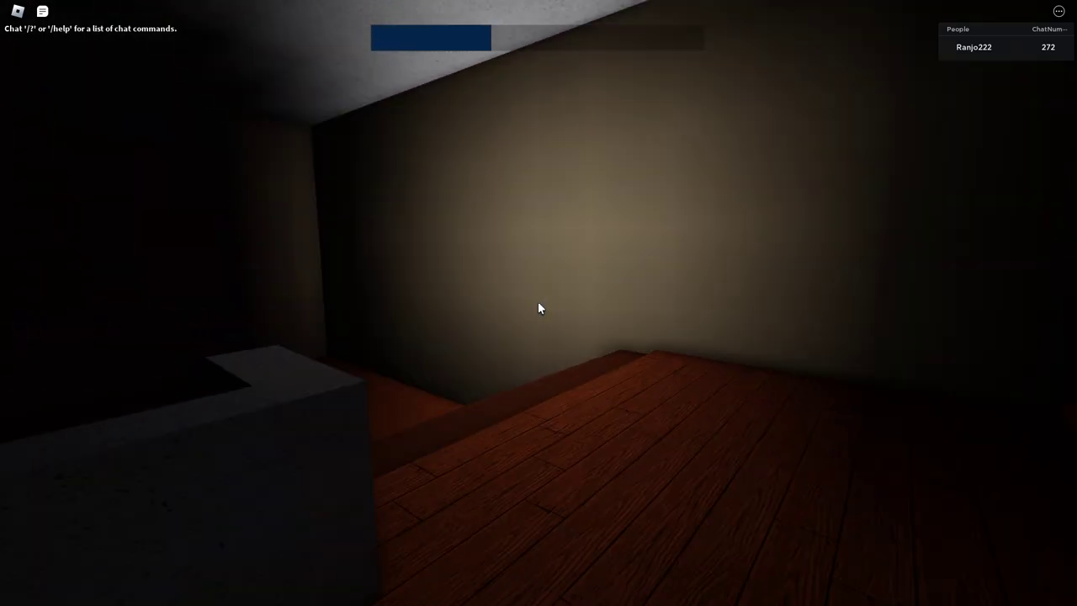
{"action": "key", "text": "w"}
{"action": "key", "text": "w"}
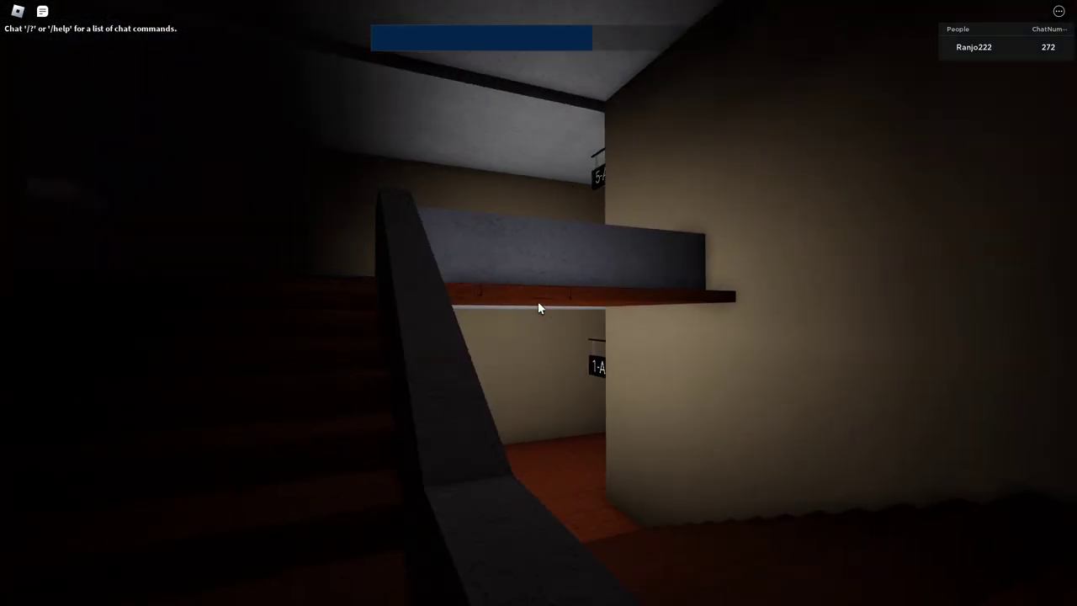
{"action": "key", "text": "w"}
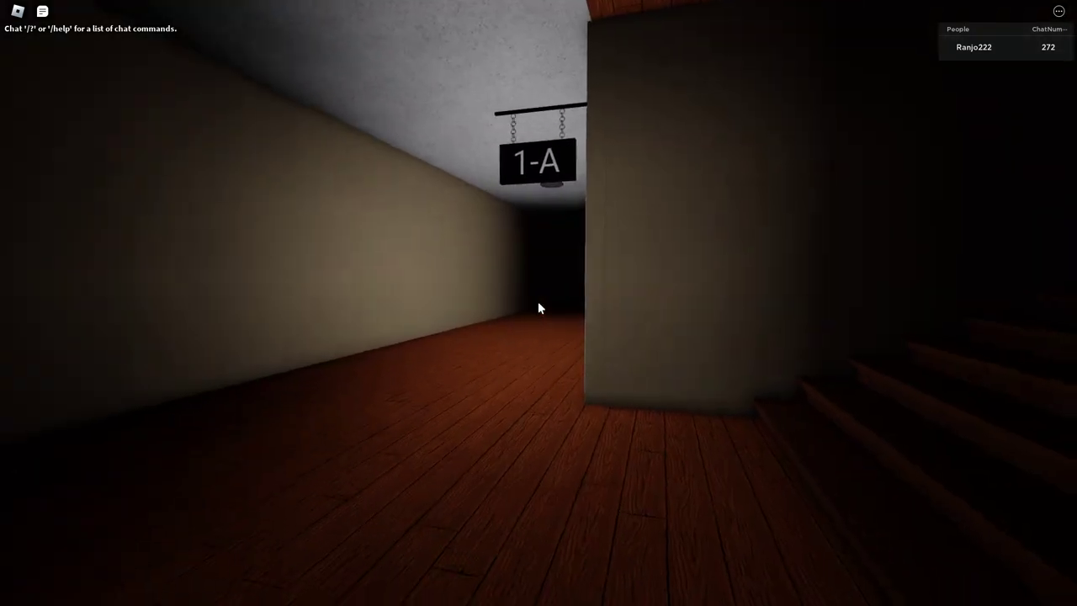
{"action": "key", "text": "w"}
{"action": "key", "text": "w"}
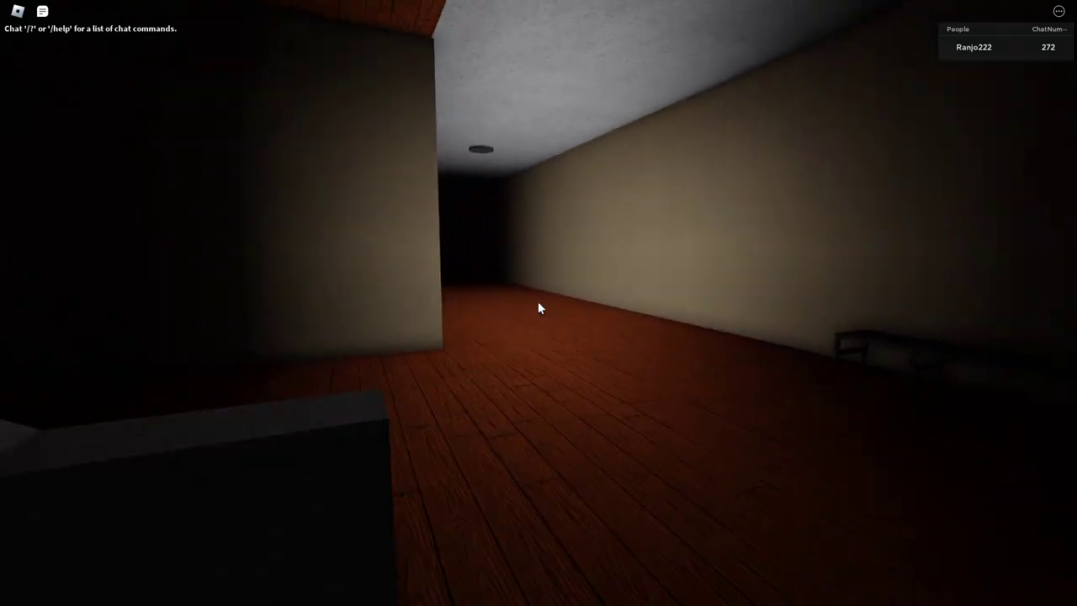
Take the item from the dark classroom desk, then walk down the hallway to door 0-A.
{"action": "key", "text": "w"}
{"action": "key", "text": "w"}
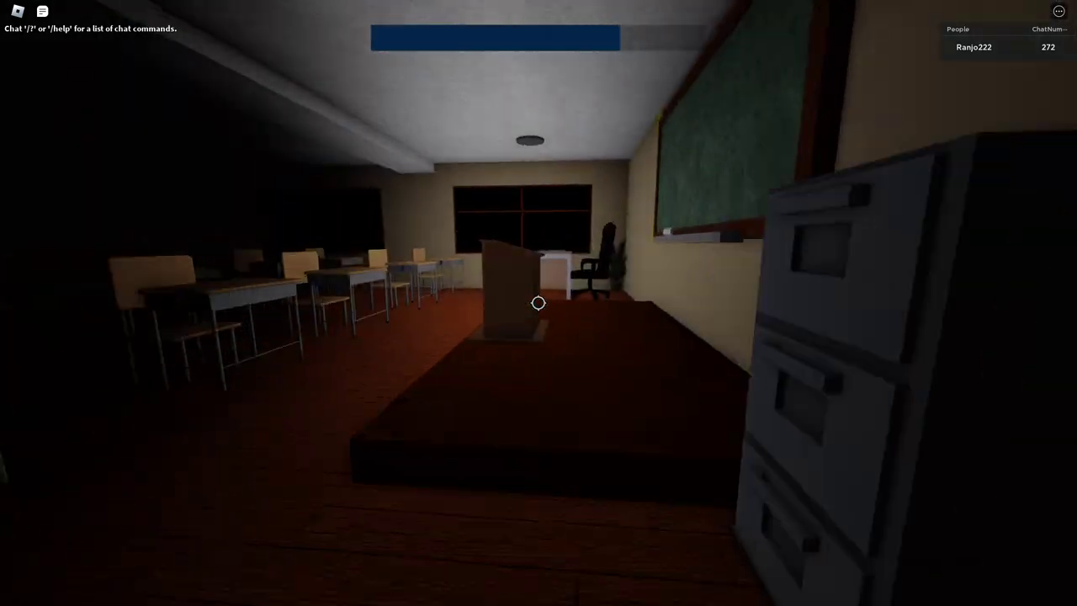
{"action": "key", "text": "w"}
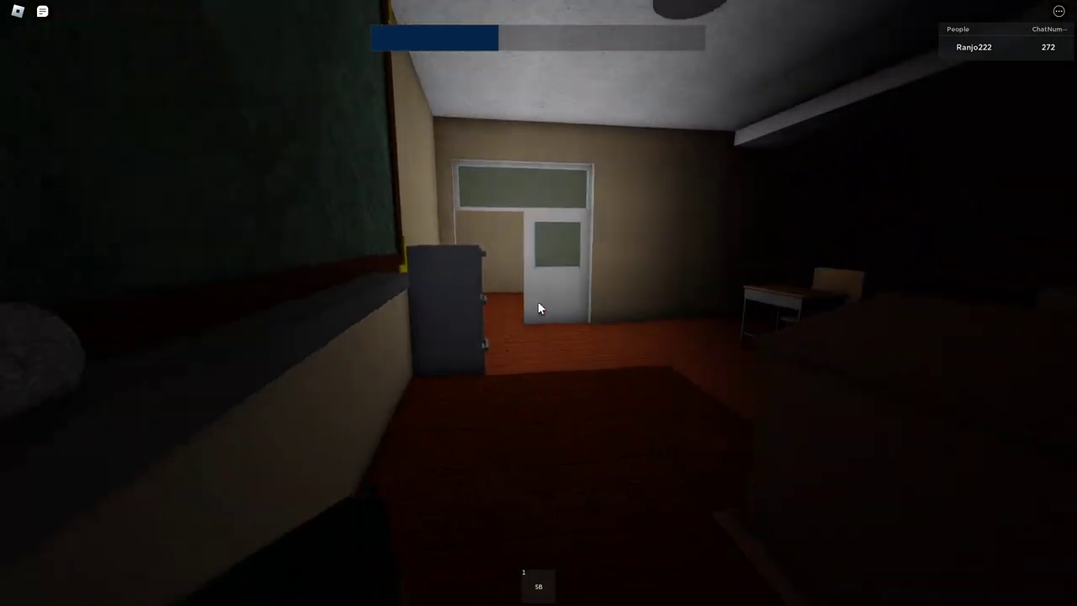
{"action": "key", "text": "w"}
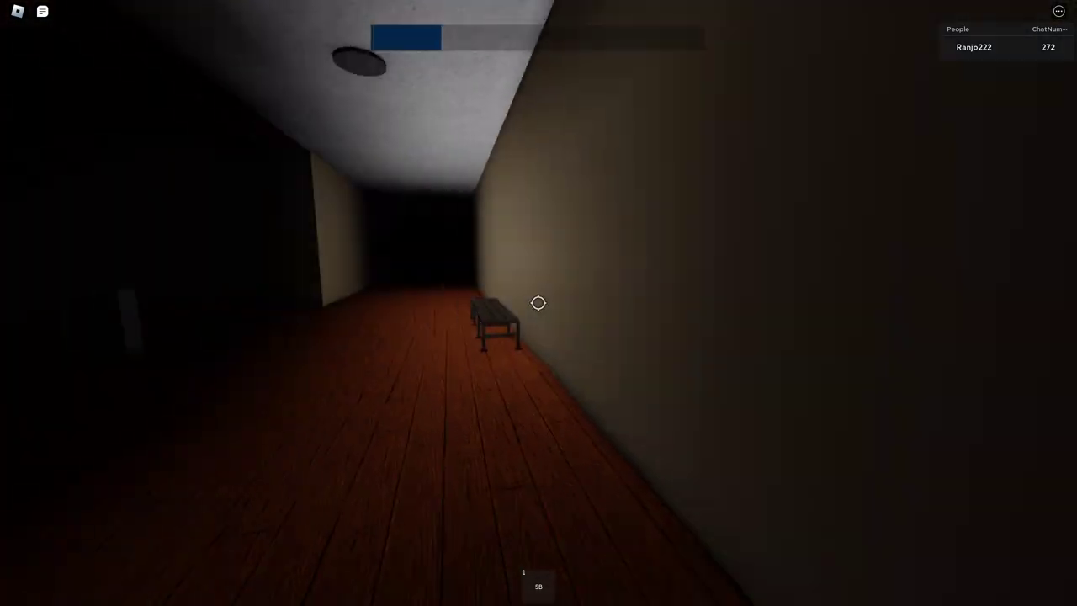
{"action": "key", "text": "w"}
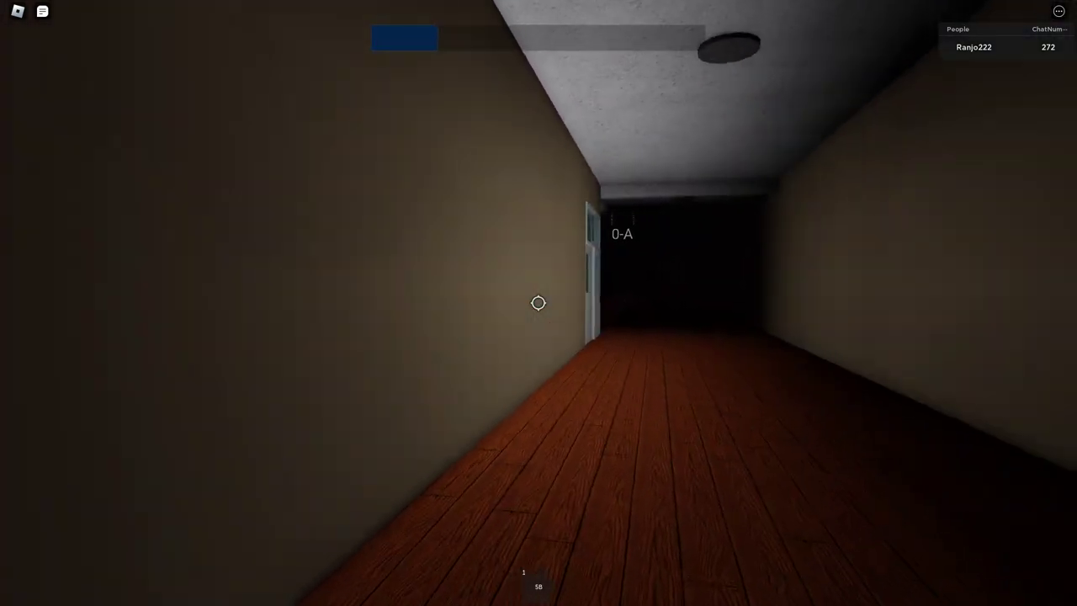
{"action": "key", "text": "w"}
{"action": "key", "text": "w"}
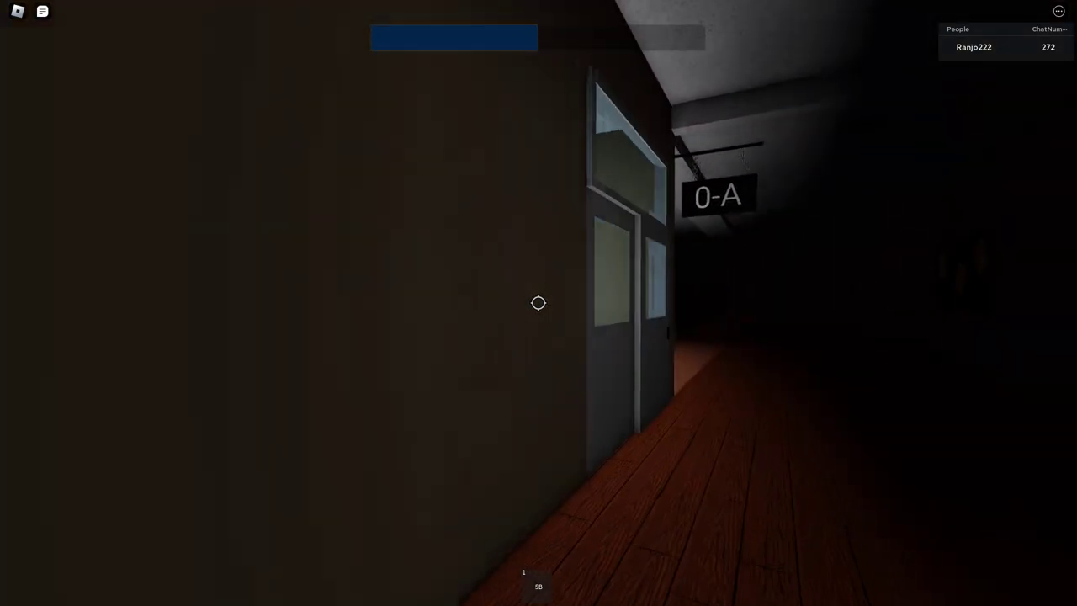
Walk past sign 0-A into the shoe-shelf area, moving toward the chalkboard wall.
{"action": "key", "text": "w"}
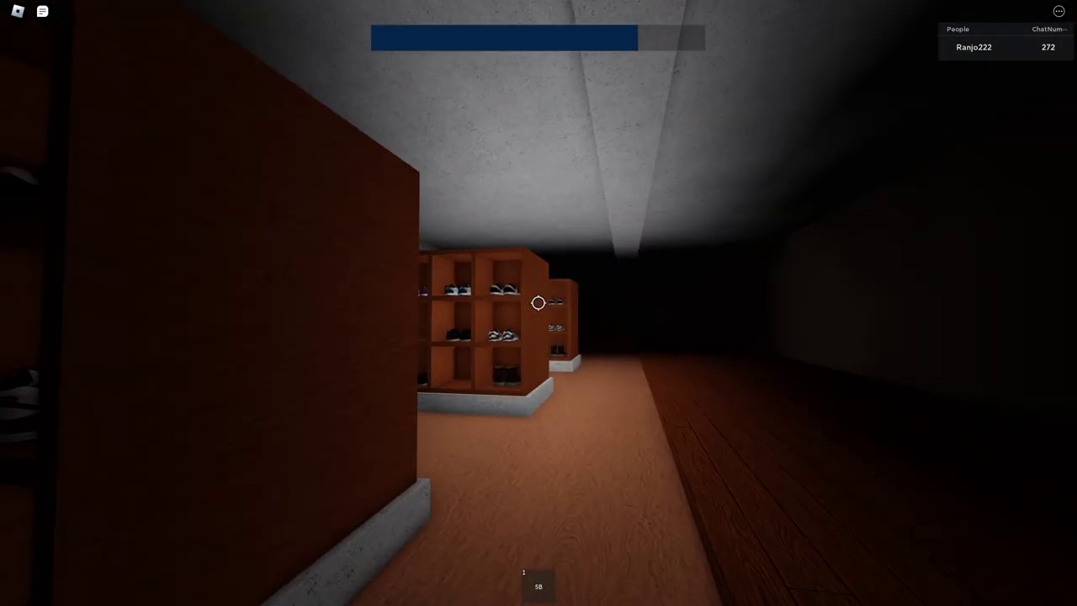
{"action": "key", "text": "w"}
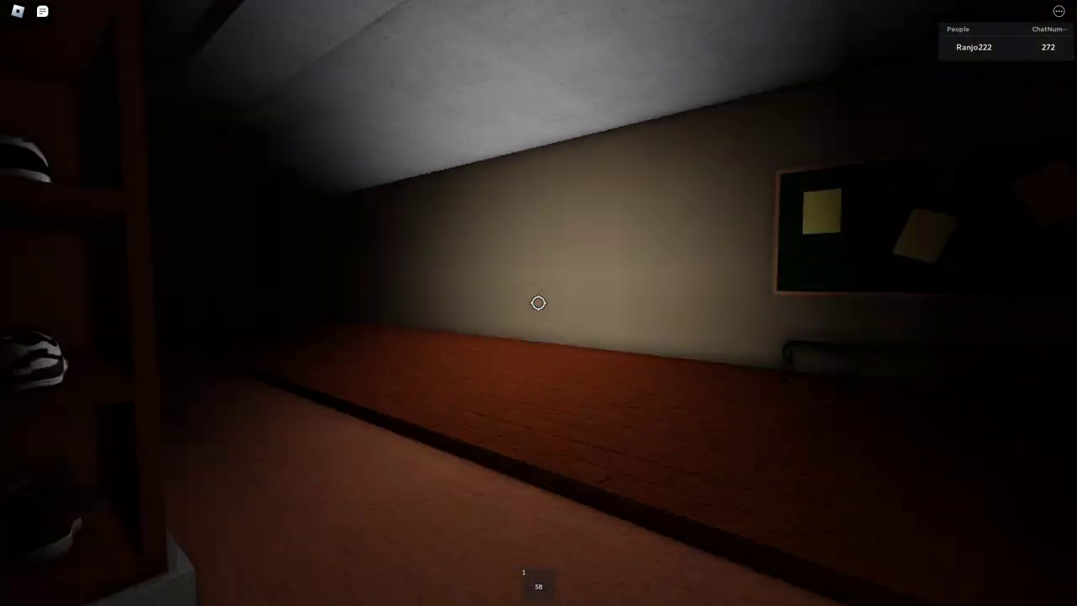
{"action": "key", "text": "slash"}
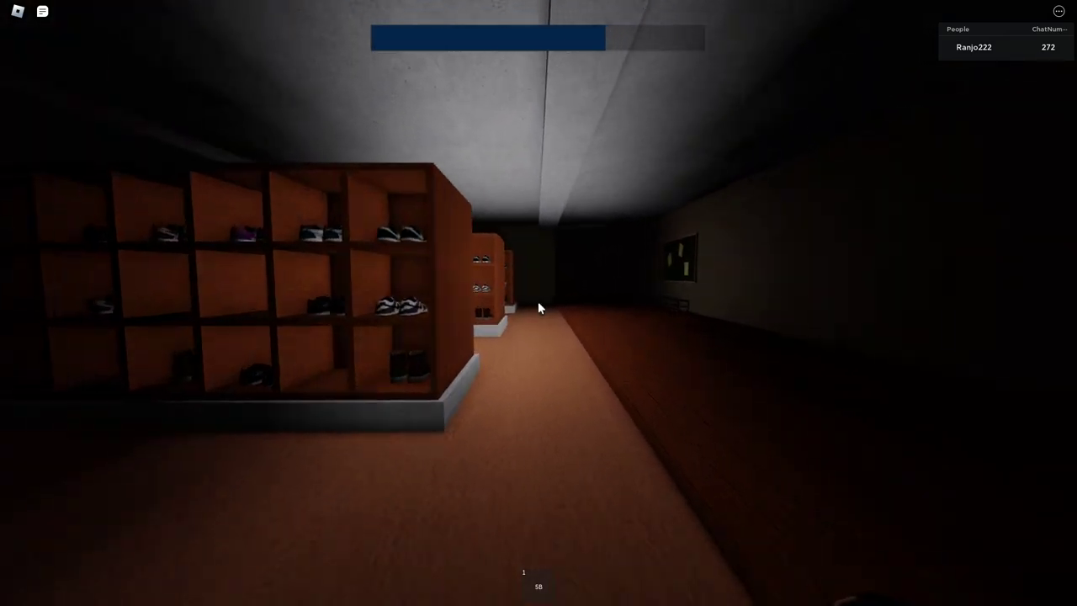
{"action": "key", "text": "w"}
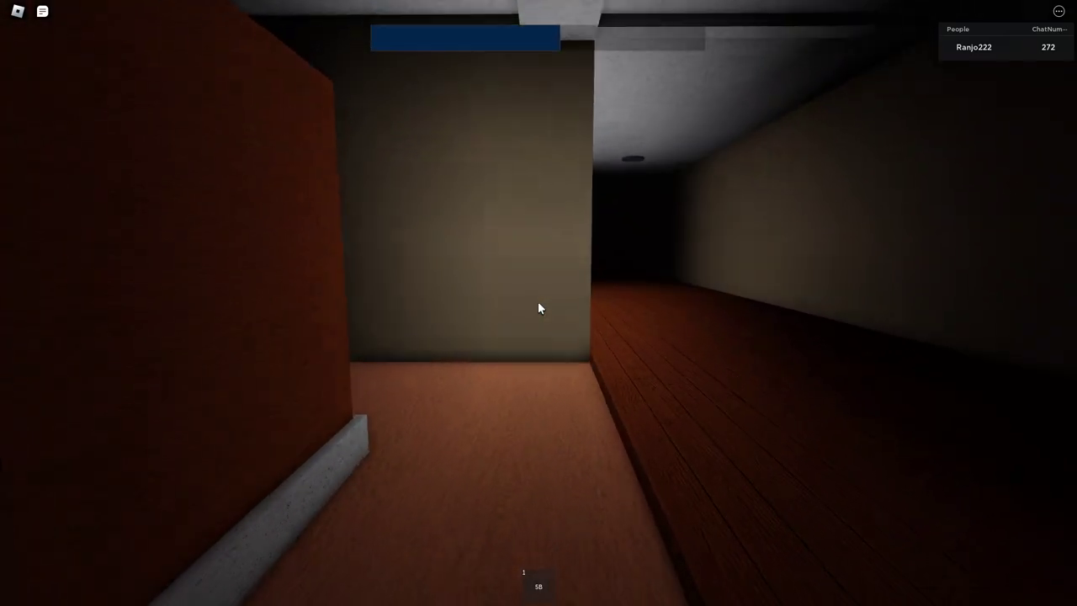
{"action": "key", "text": "w"}
{"action": "key", "text": "w"}
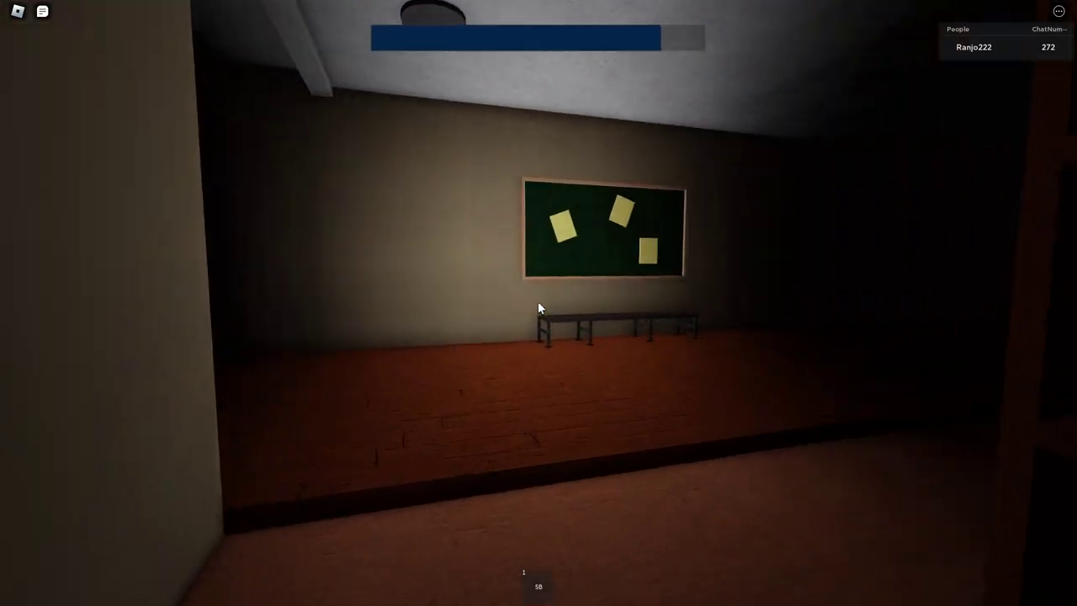
{"action": "key", "text": "w"}
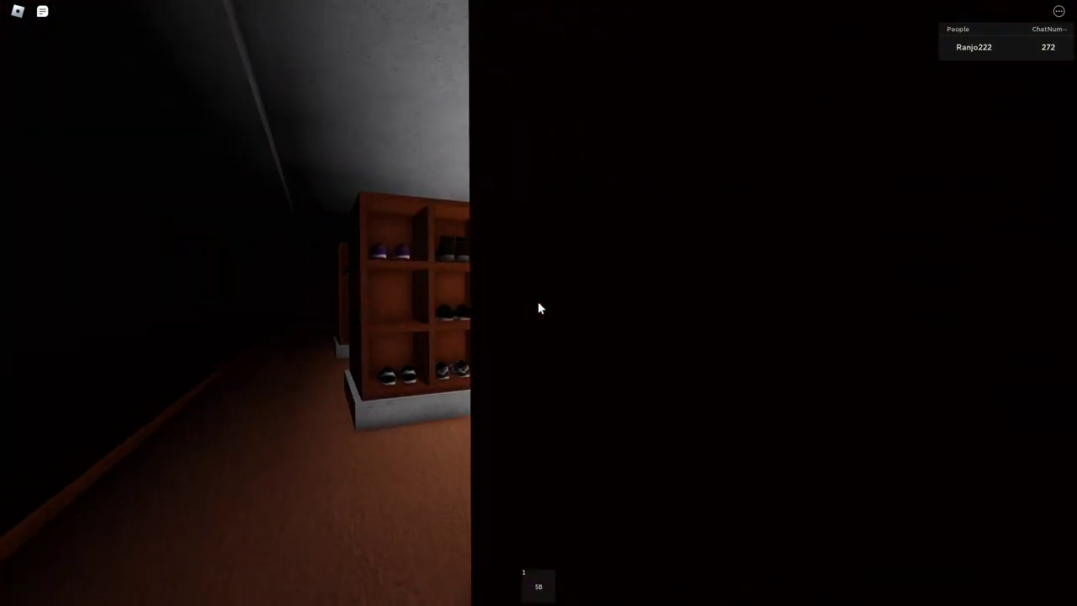
{"action": "key", "text": "w"}
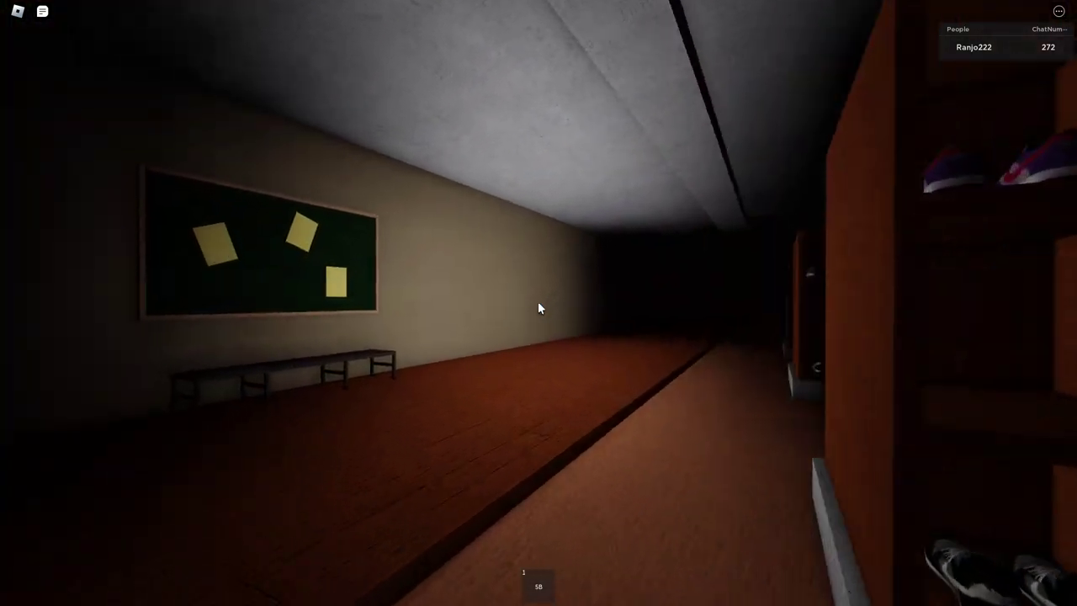
{"action": "key", "text": "w"}
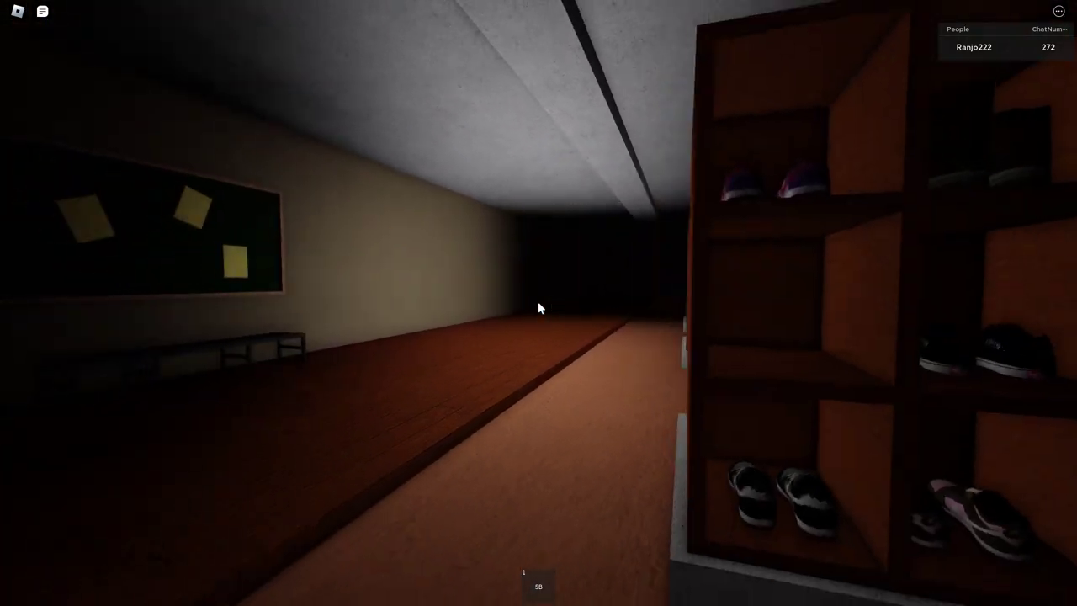
Circle the shoe shelves and check the wooden-floored hallway beside them.
{"action": "key", "text": "s"}
{"action": "key", "text": "w"}
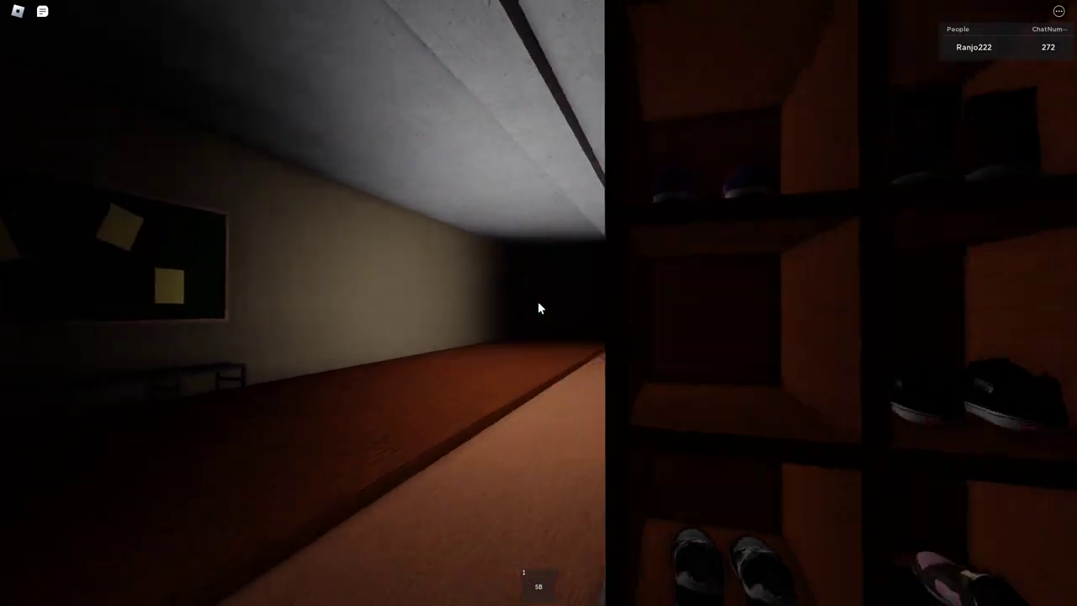
{"action": "key", "text": "w"}
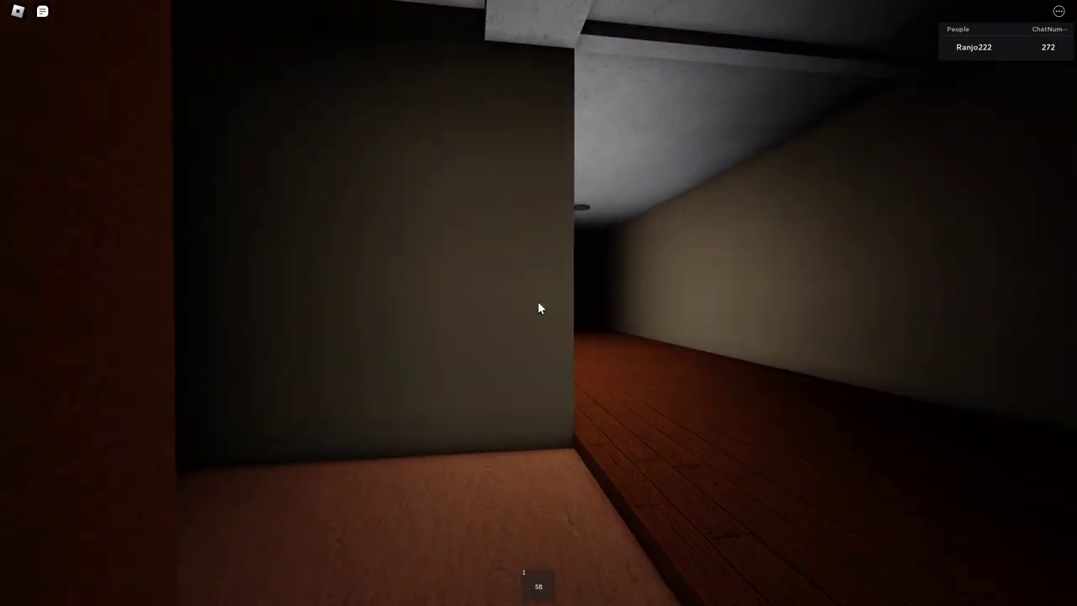
{"action": "key", "text": "w"}
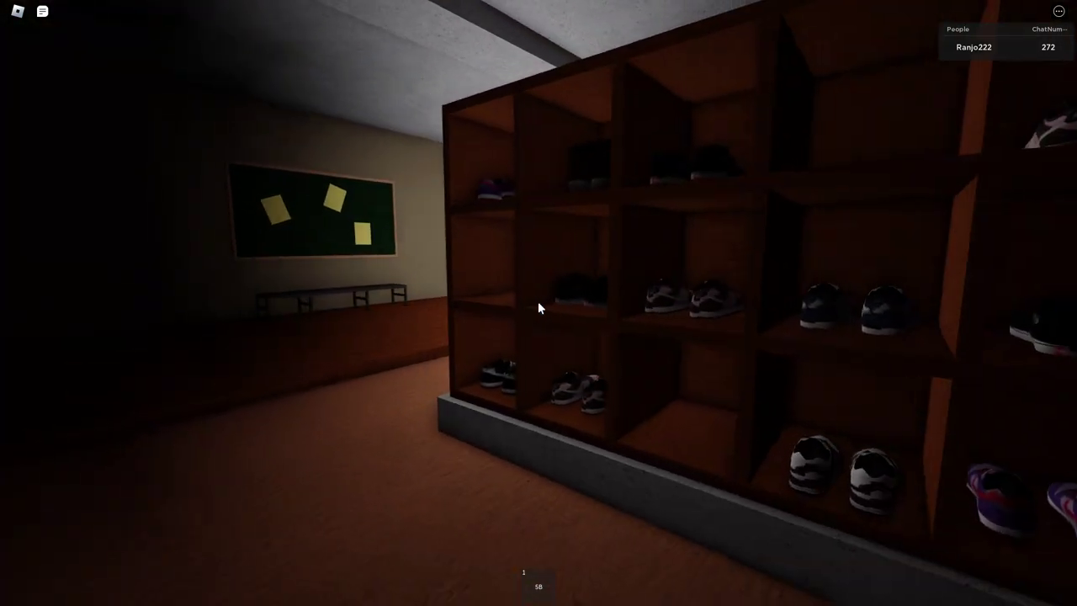
{"action": "key", "text": "w"}
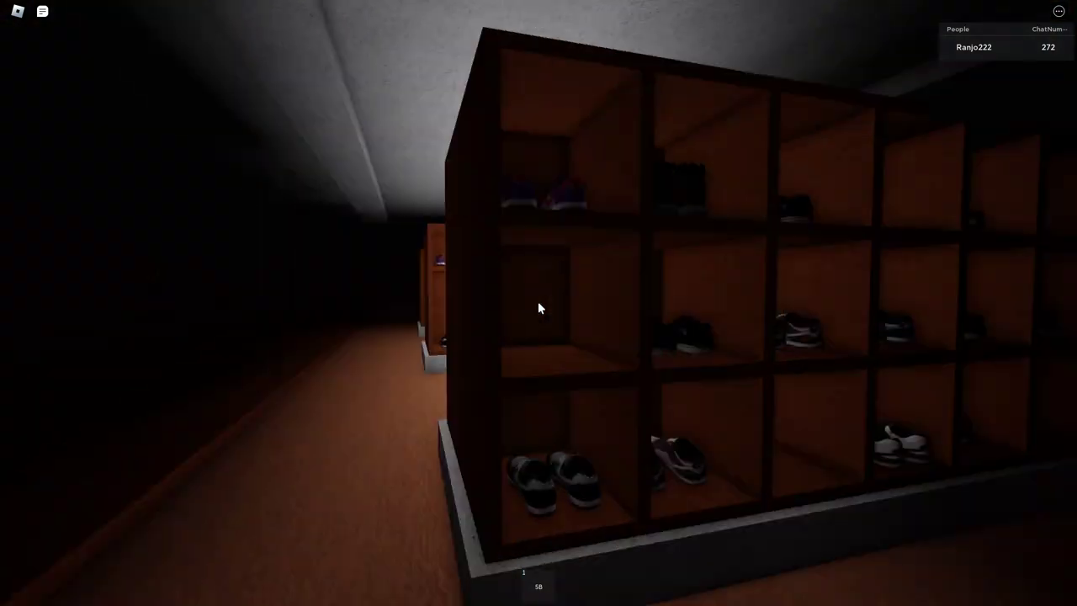
{"action": "key", "text": "w"}
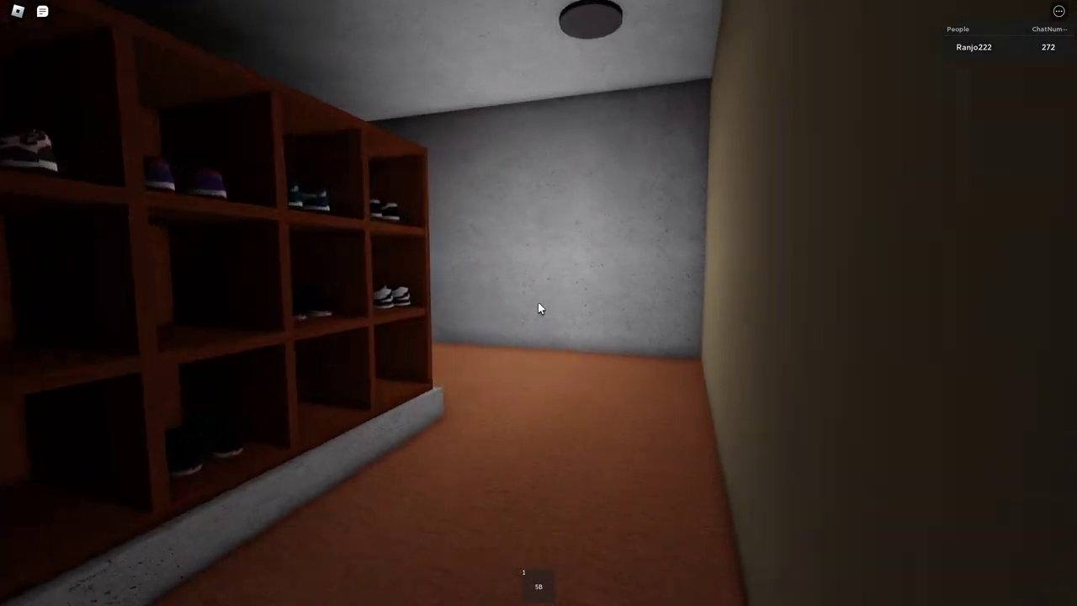
{"action": "key", "text": "w"}
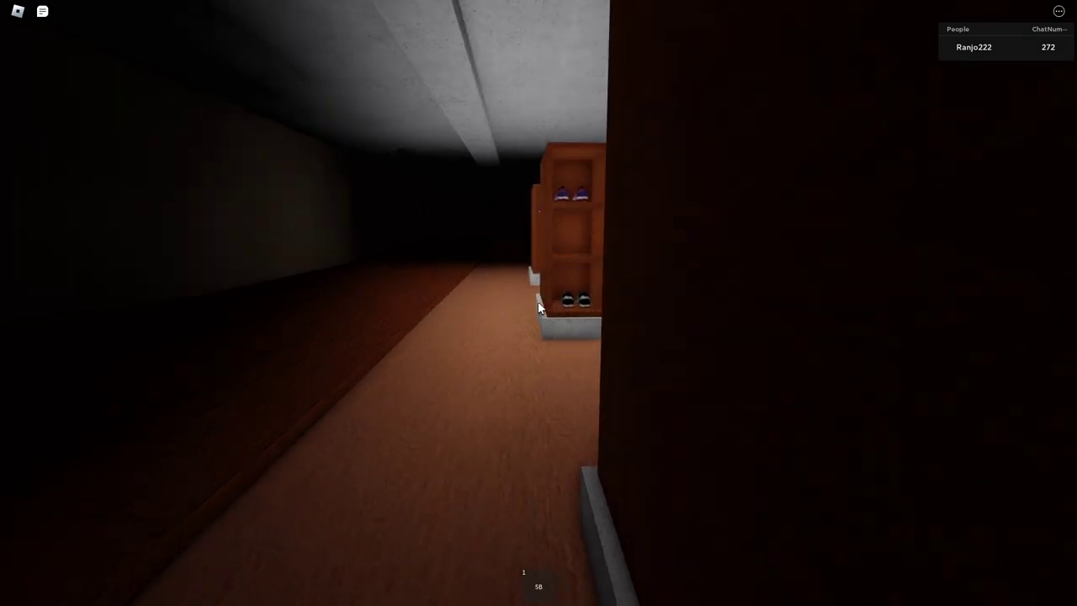
{"action": "key", "text": "w"}
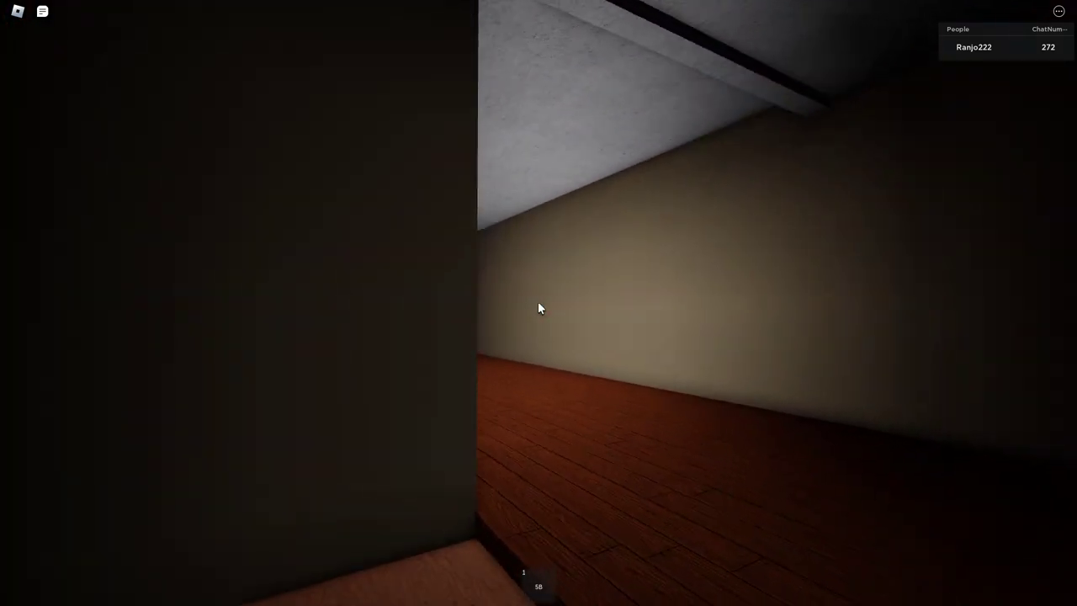
{"action": "key", "text": "w"}
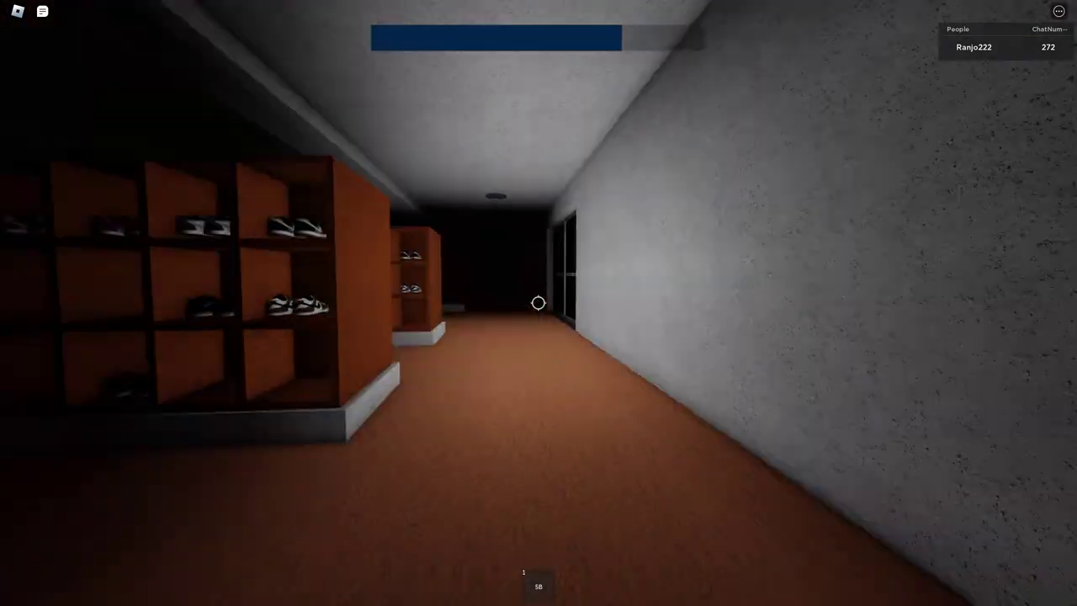
Inspect the dark window panes, then head back through the locker room.
{"action": "key", "text": "w"}
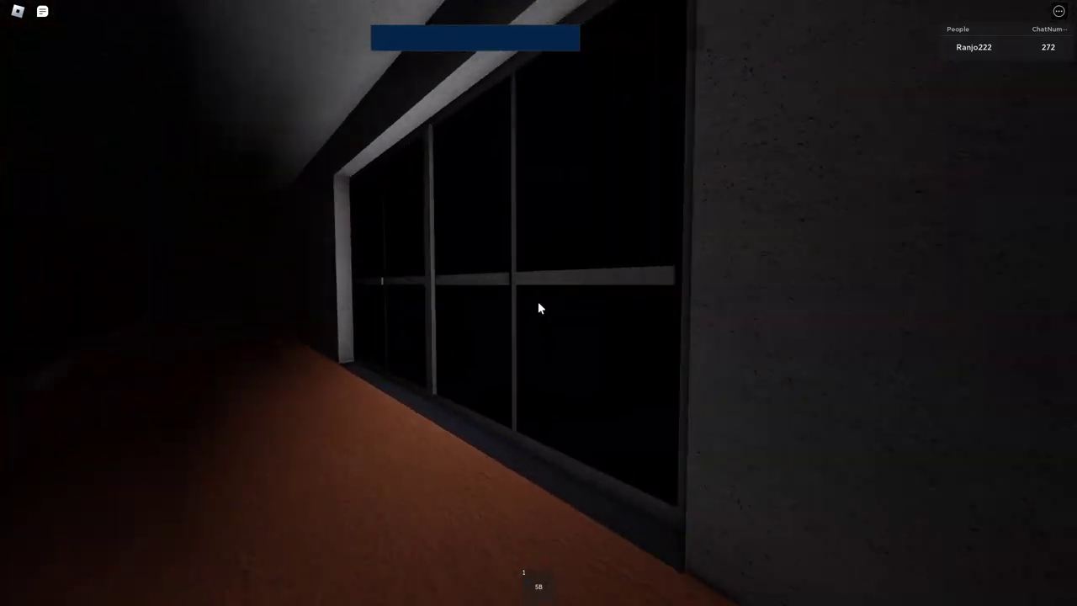
{"action": "key", "text": "w"}
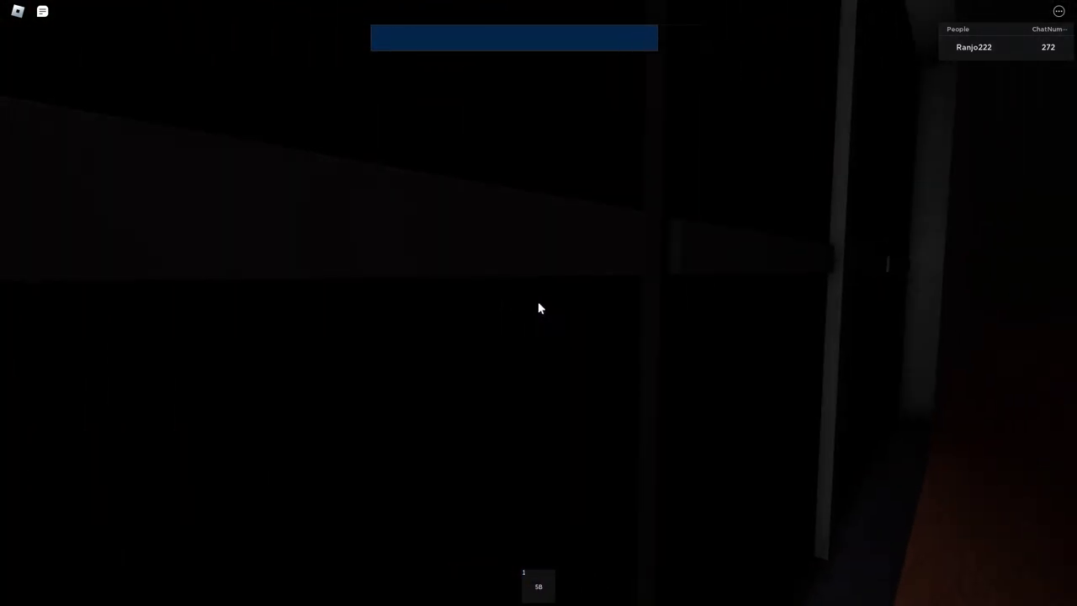
{"action": "key", "text": "w"}
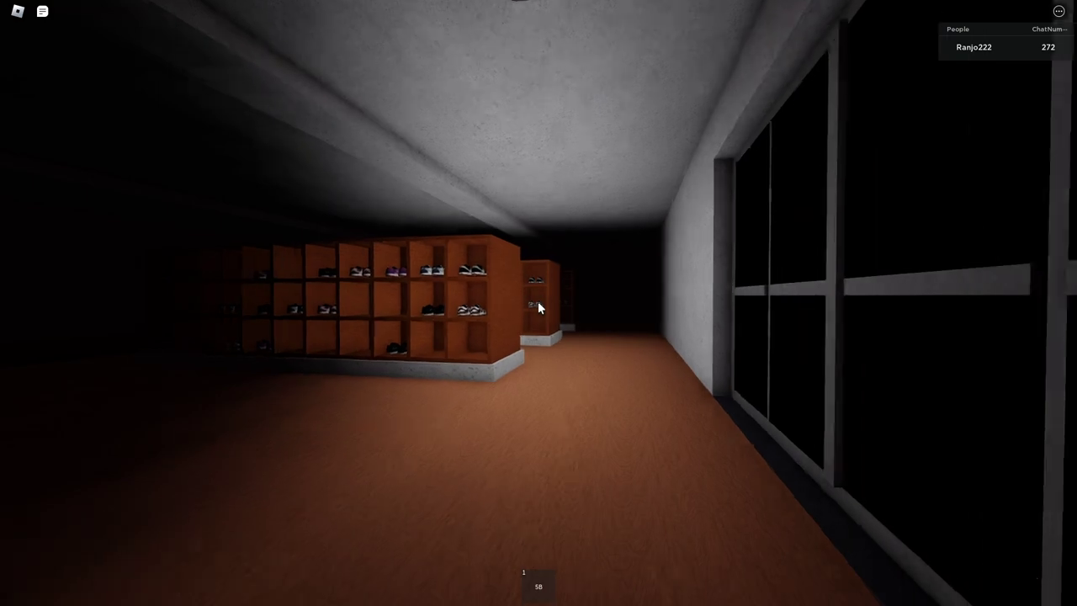
{"action": "key", "text": "w"}
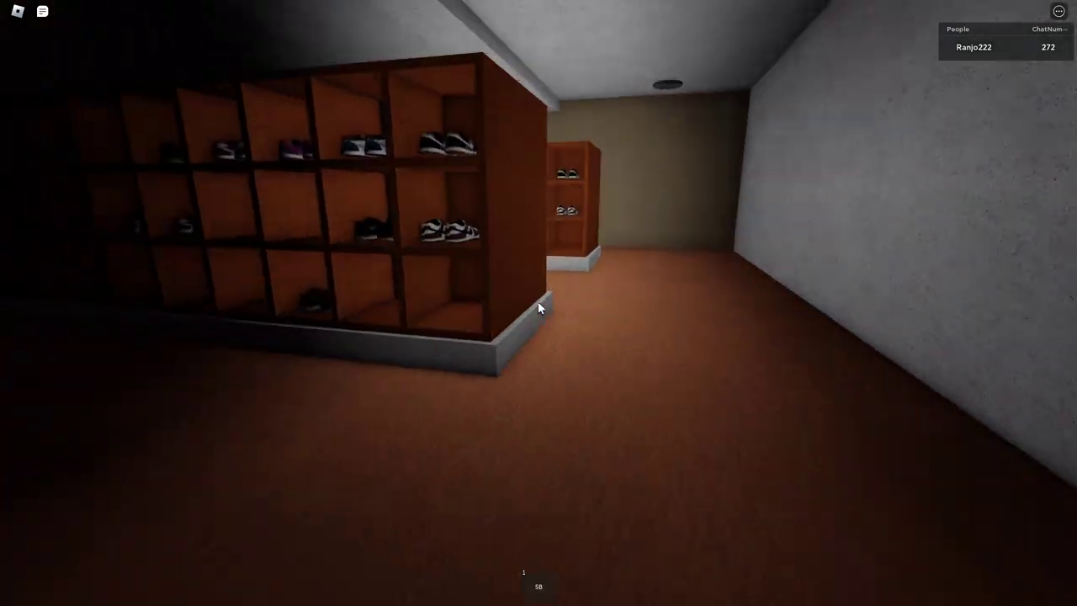
{"action": "key", "text": "w"}
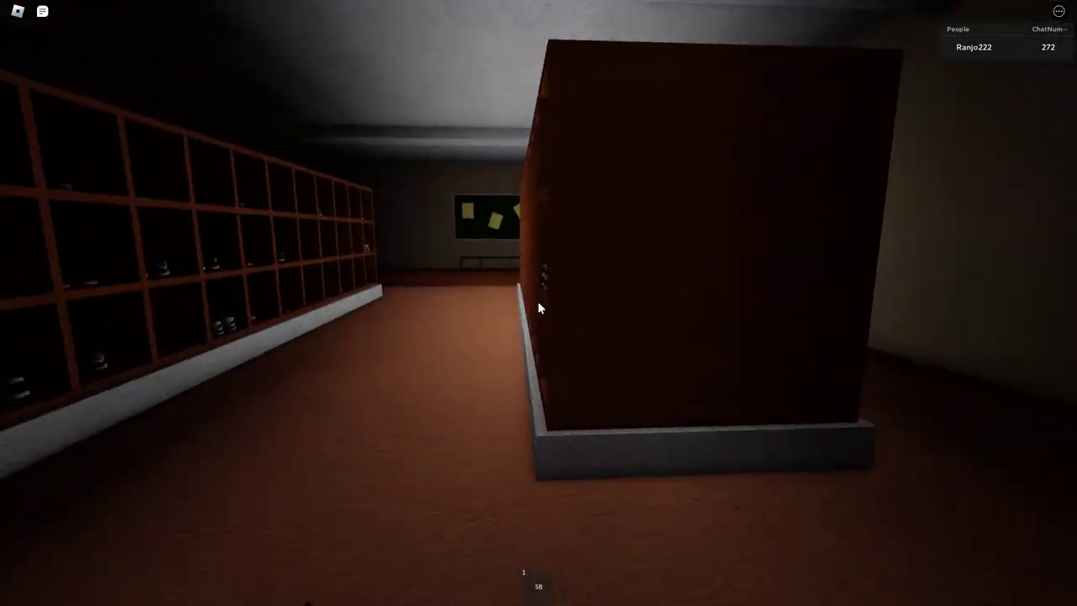
{"action": "key", "text": "w"}
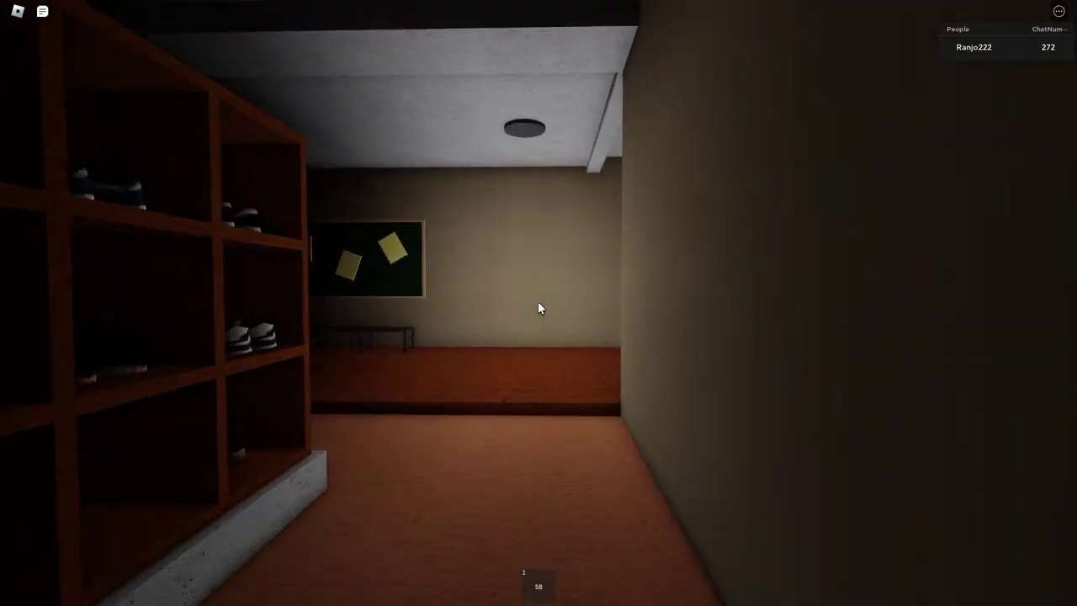
Round the corner by the 0-A hallway and face the noticeboard wall with the bench.
{"action": "key", "text": "w"}
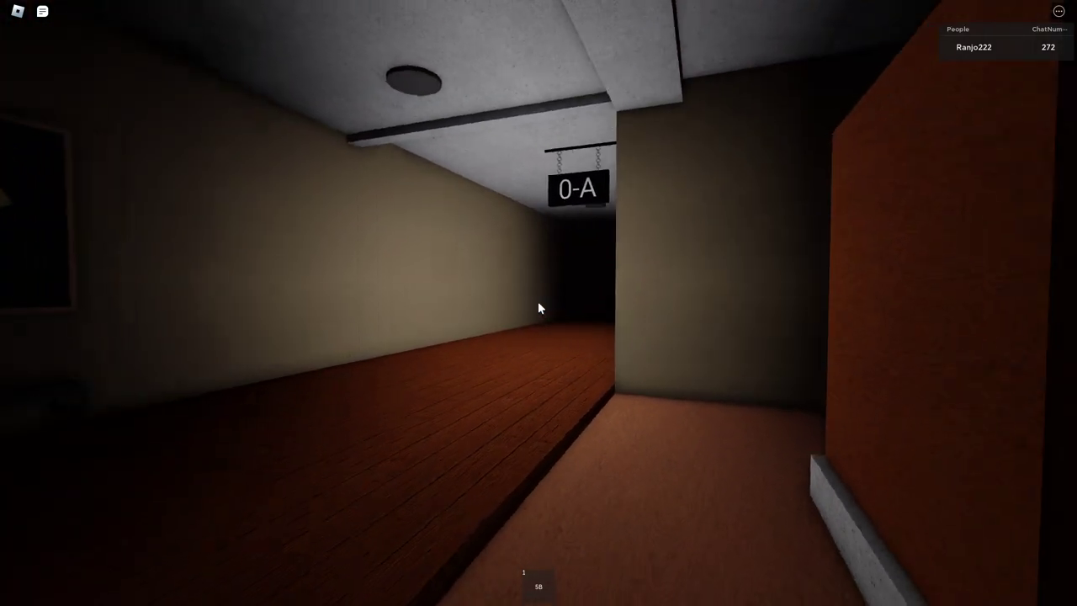
{"action": "key", "text": "w"}
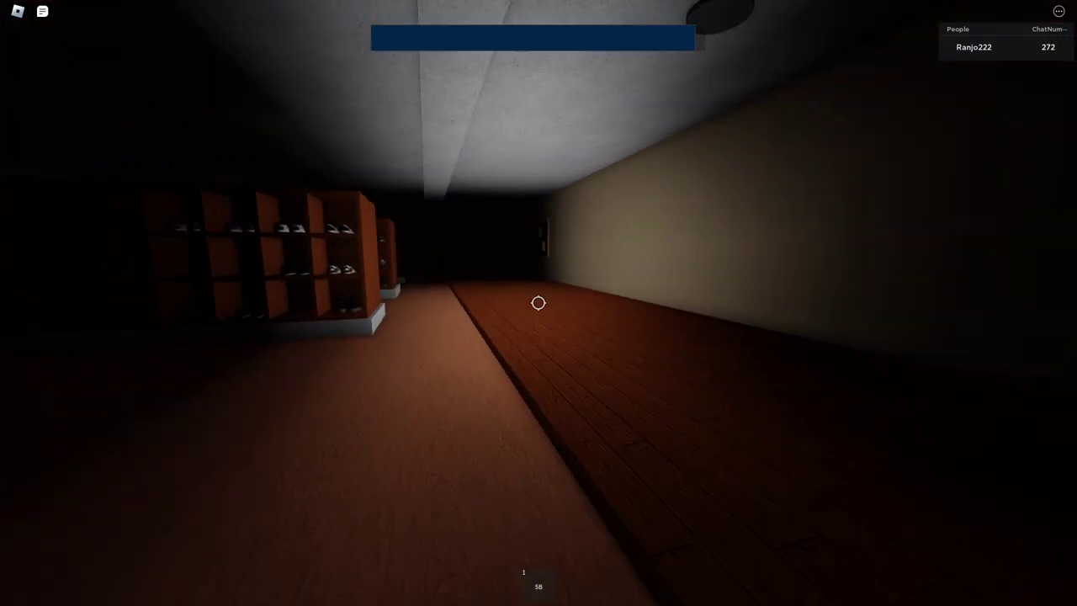
{"action": "key", "text": "w"}
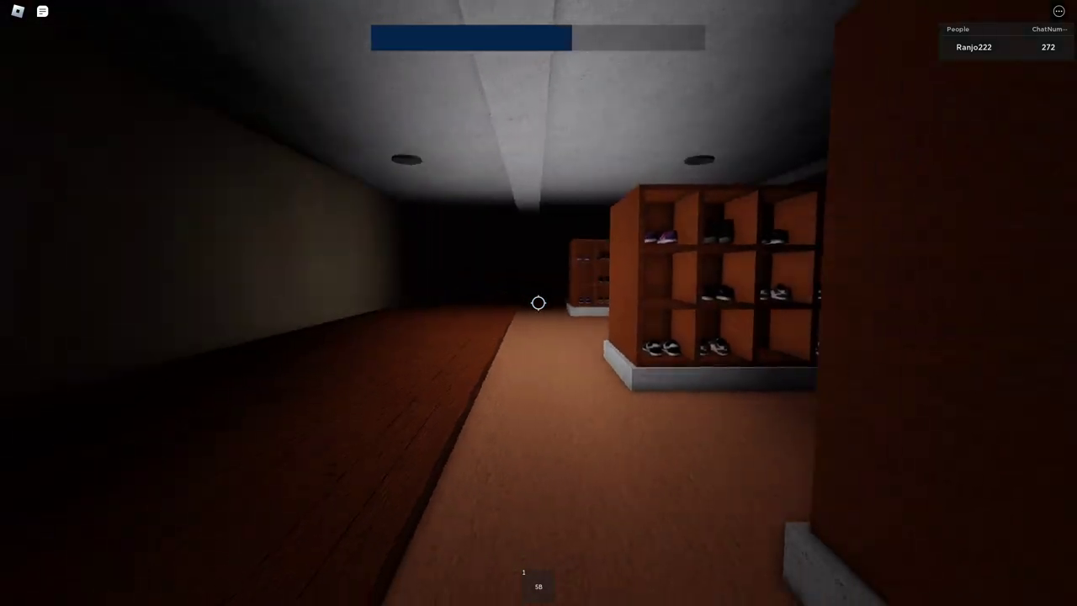
{"action": "key", "text": "w"}
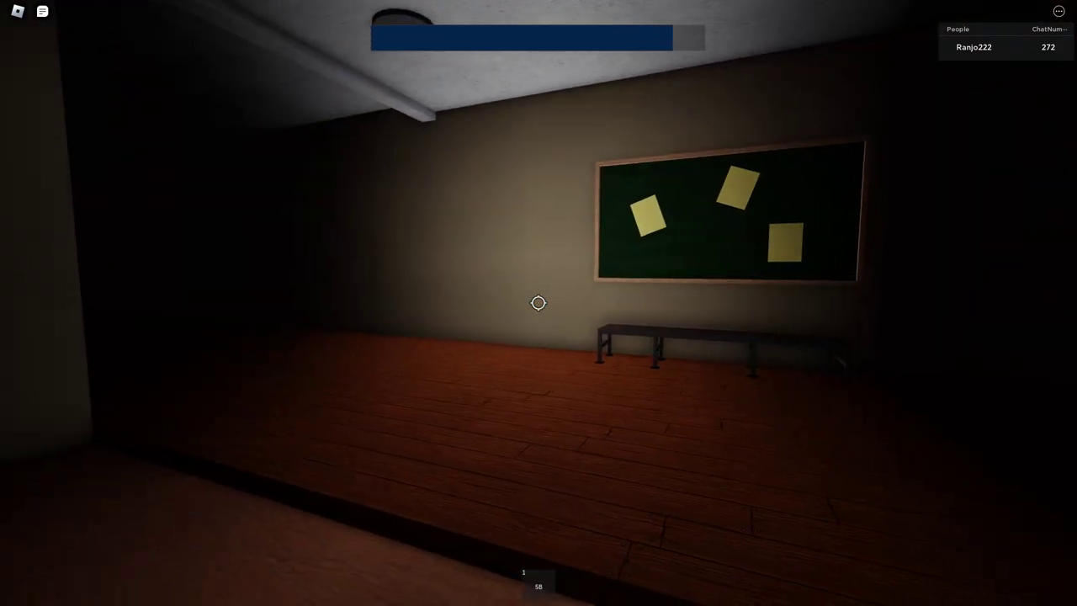
Walk from the cubbies through corridor 0-B toward 1-B, passing the restroom doorway.
{"action": "key", "text": "w"}
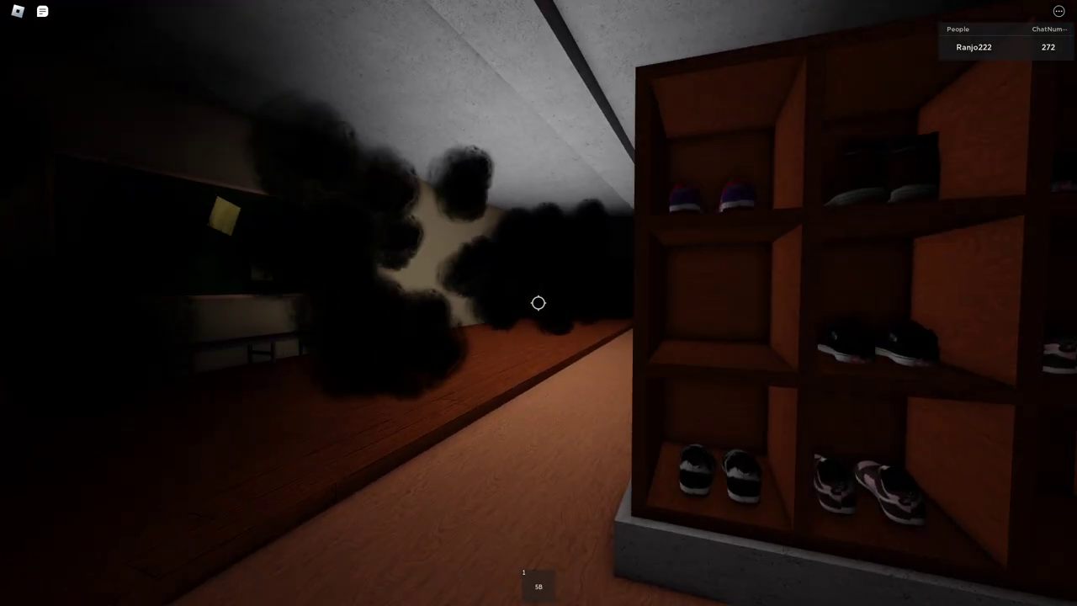
{"action": "key", "text": "w"}
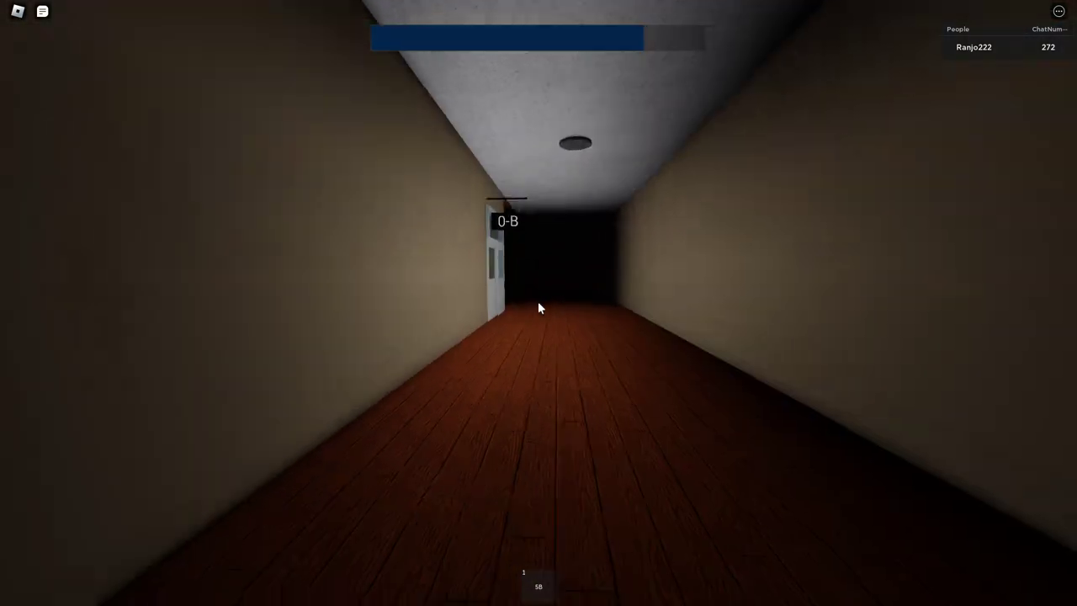
{"action": "key", "text": "w"}
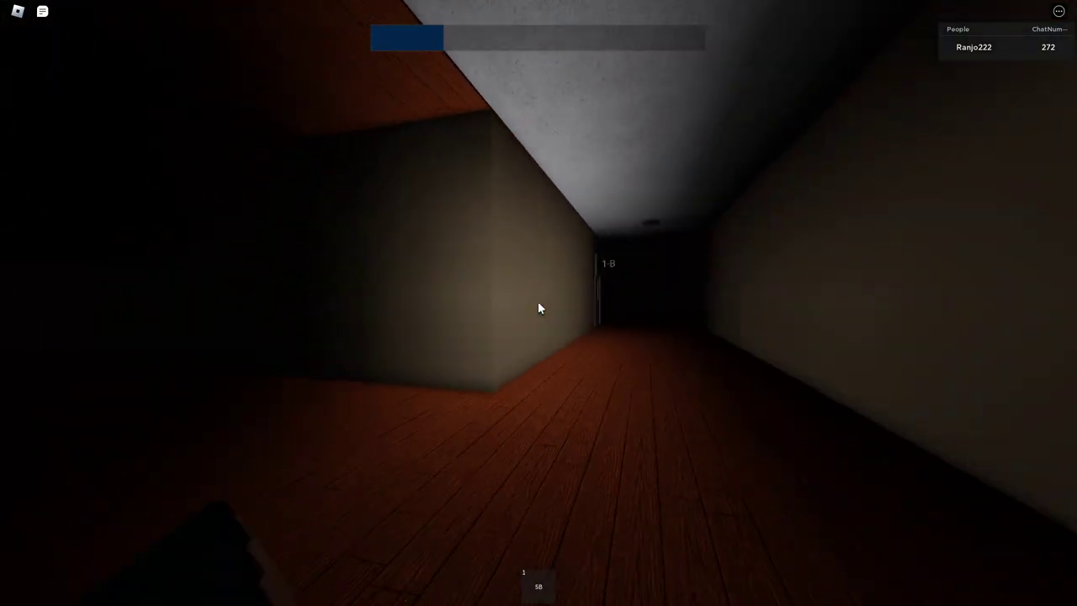
{"action": "key", "text": "w"}
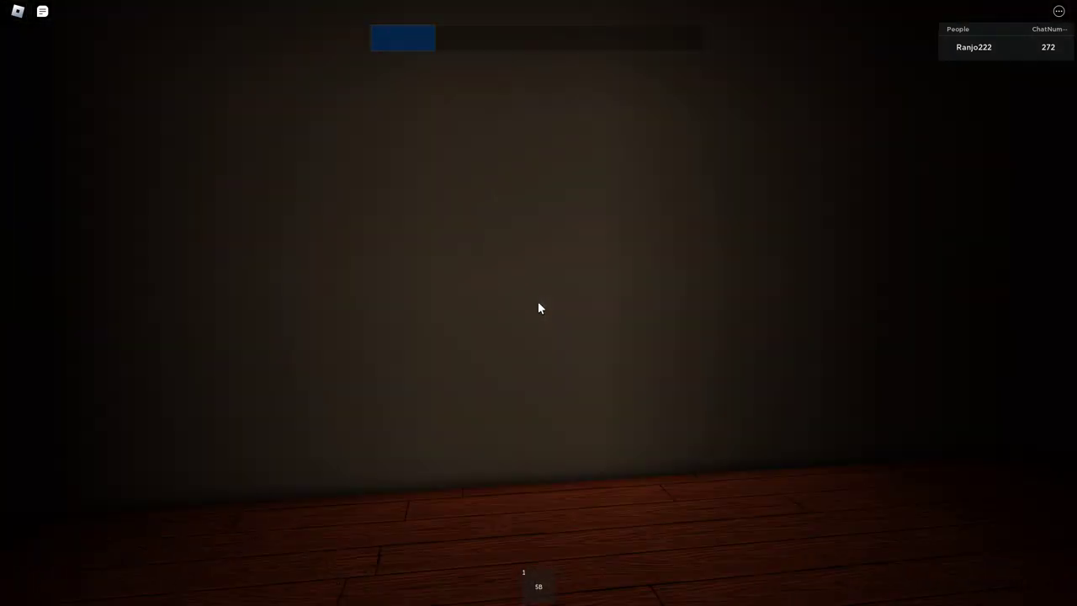
{"action": "key", "text": "w"}
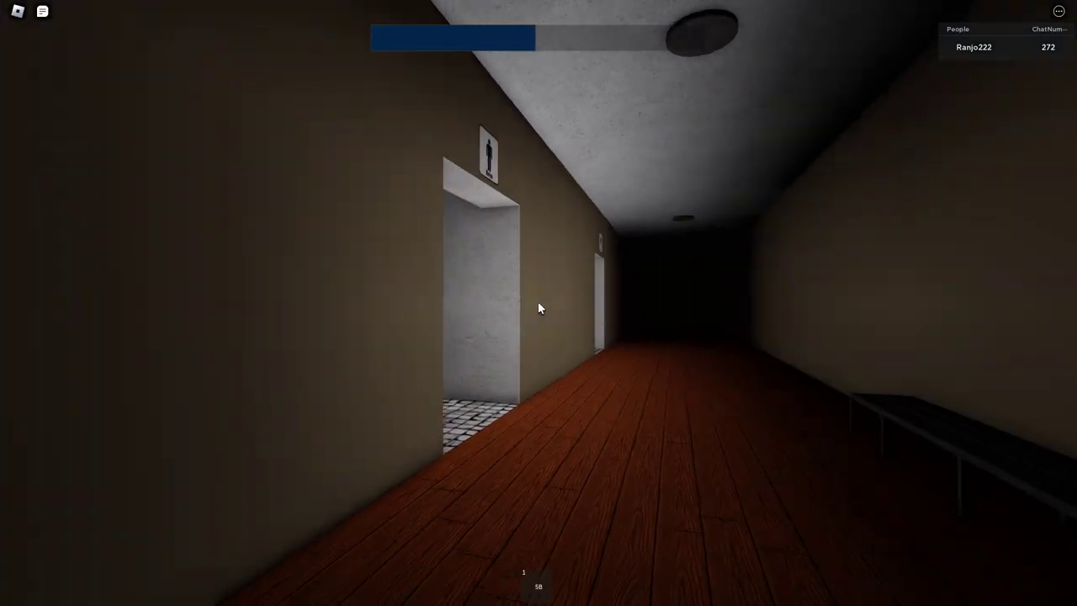
{"action": "key", "text": "w"}
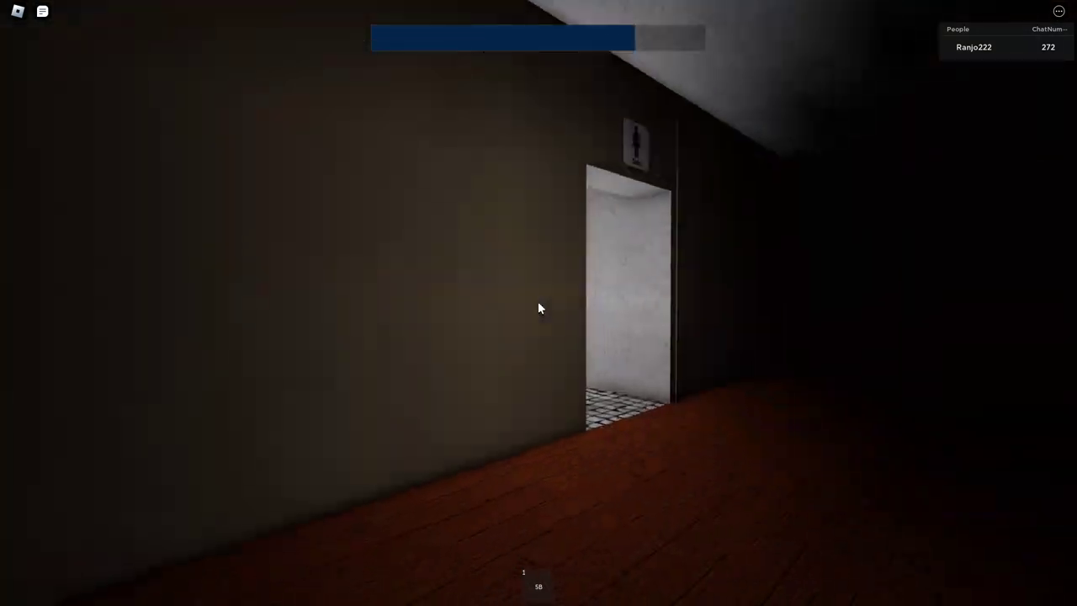
{"action": "key", "text": "w"}
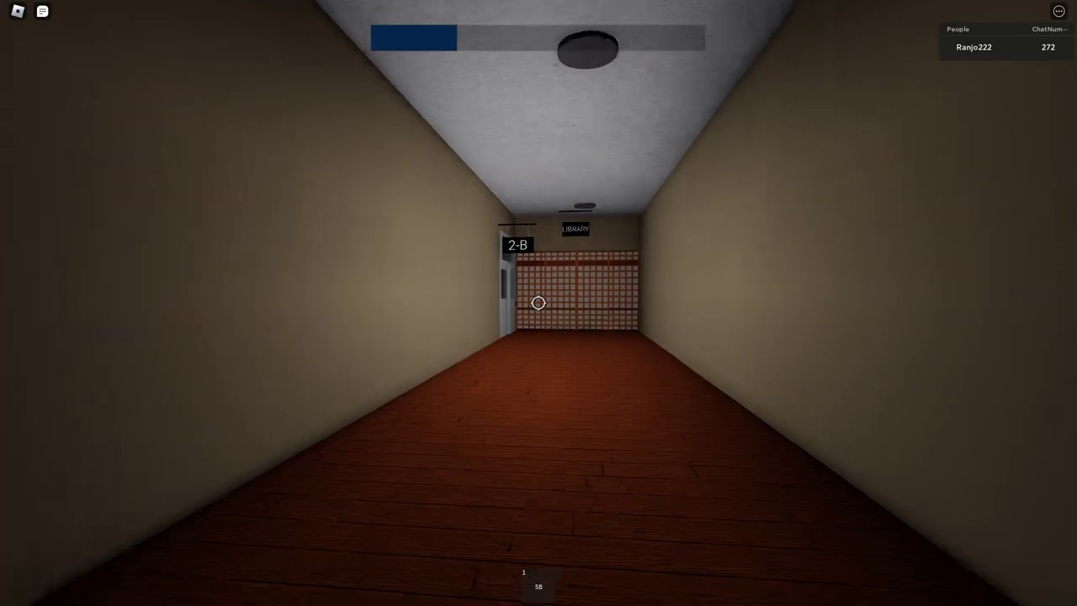
Open the windowed door, run down the lit corridor, and enter the stone-floored bathroom passage.
{"action": "key", "text": "w"}
{"action": "key", "text": "e"}
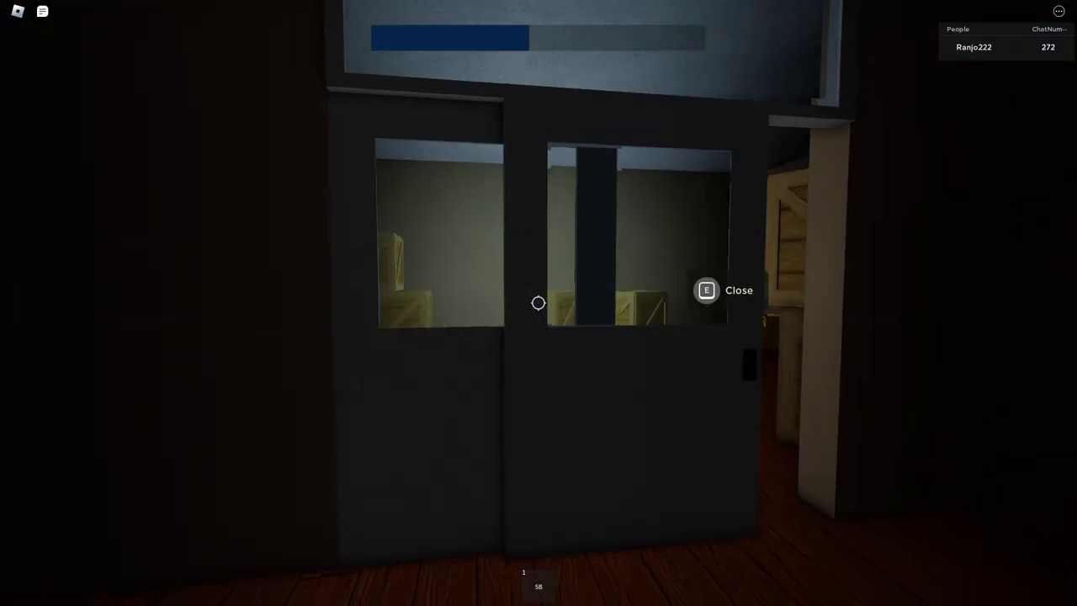
{"action": "key", "text": "w"}
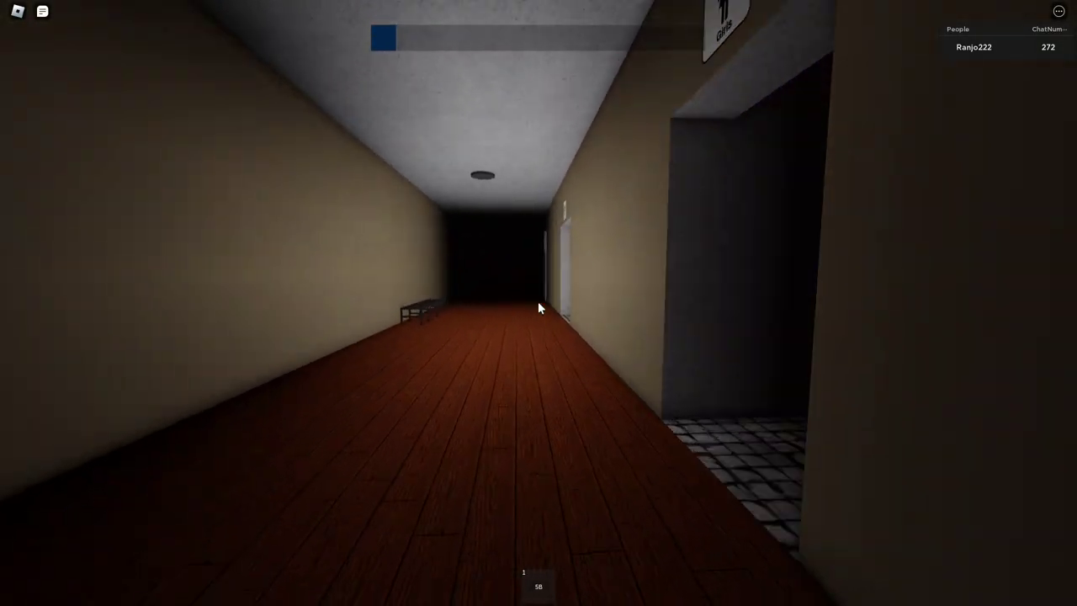
{"action": "key", "text": "w"}
{"action": "key", "text": "d"}
{"action": "key", "text": "w"}
{"action": "key", "text": "w"}
{"action": "key", "text": "w"}
{"action": "key", "text": "w"}
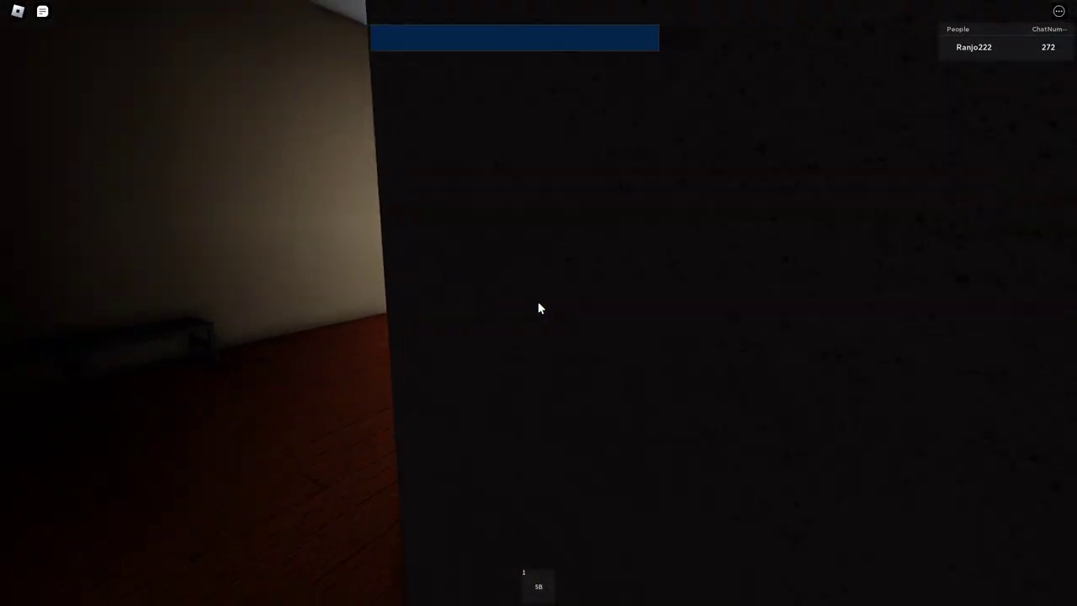
Walk from the 1-B corridor up the staircase and past the bench to the classroom door.
{"action": "key", "text": "w"}
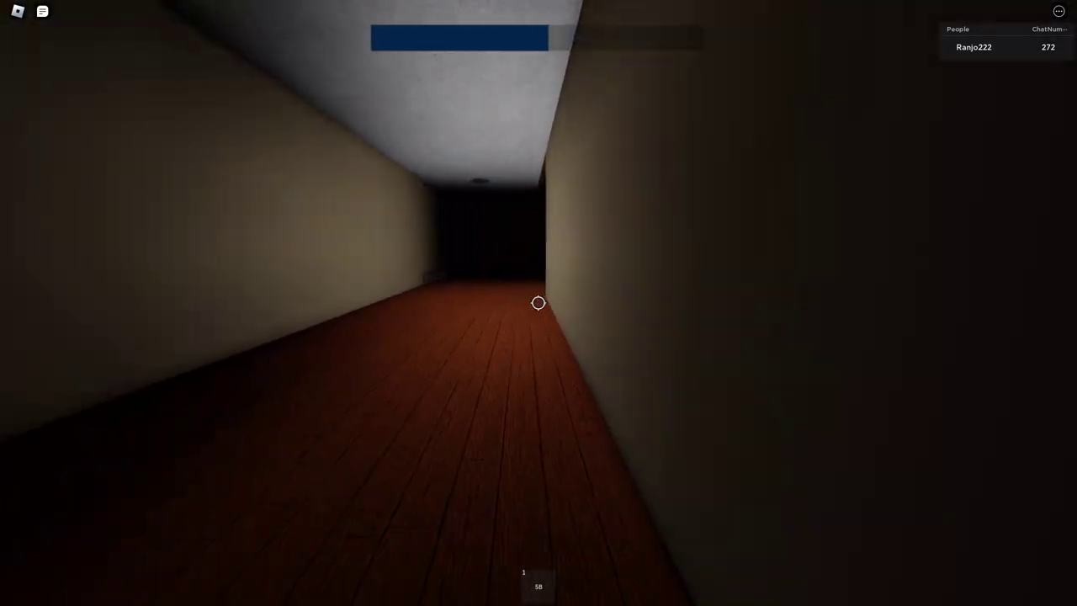
{"action": "key", "text": "w"}
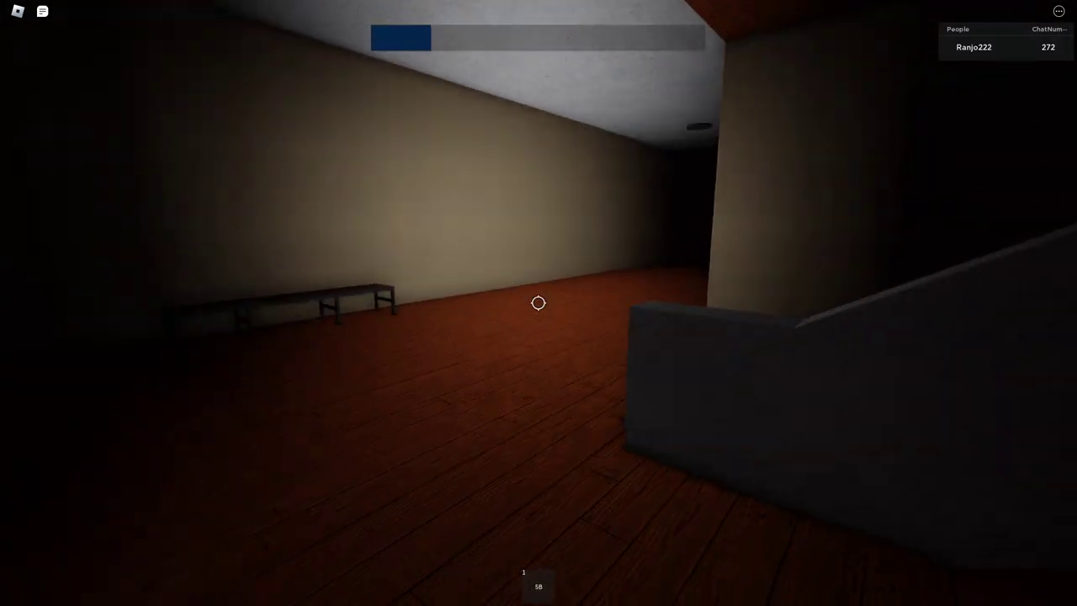
{"action": "key", "text": "w"}
{"action": "key", "text": "w"}
{"action": "key", "text": "w"}
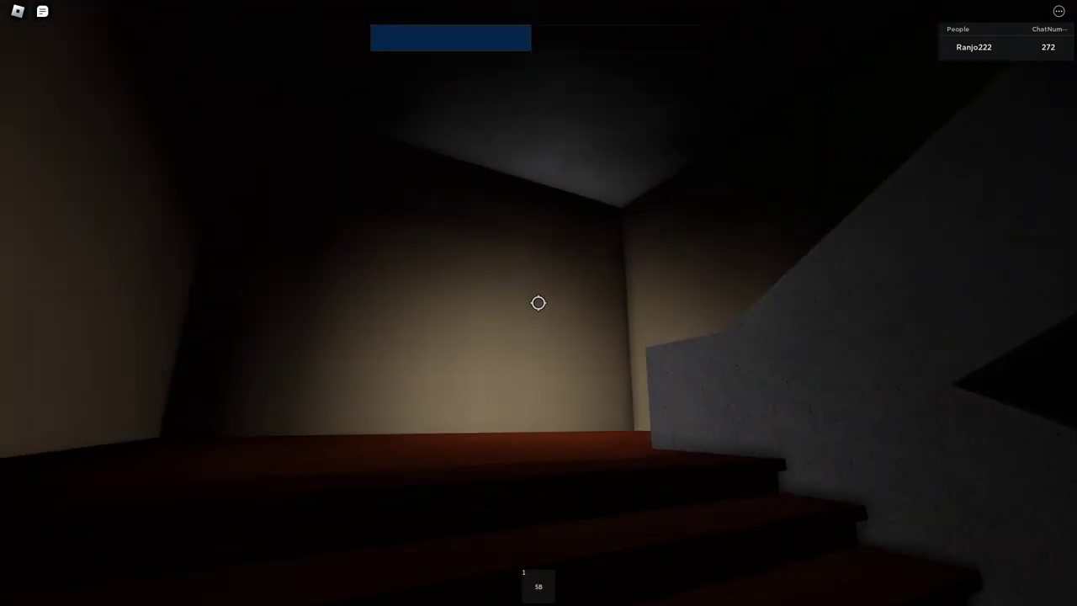
{"action": "key", "text": "w"}
{"action": "key", "text": "w"}
{"action": "key", "text": "w"}
{"action": "key", "text": "w"}
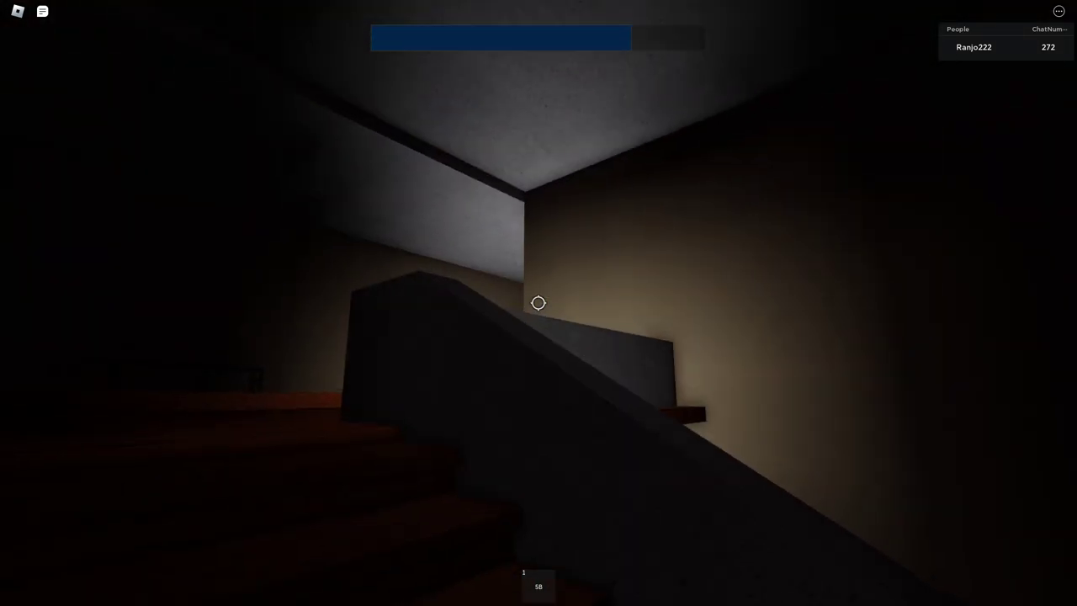
{"action": "key", "text": "w"}
{"action": "key", "text": "w"}
{"action": "key", "text": "w"}
{"action": "key", "text": "w"}
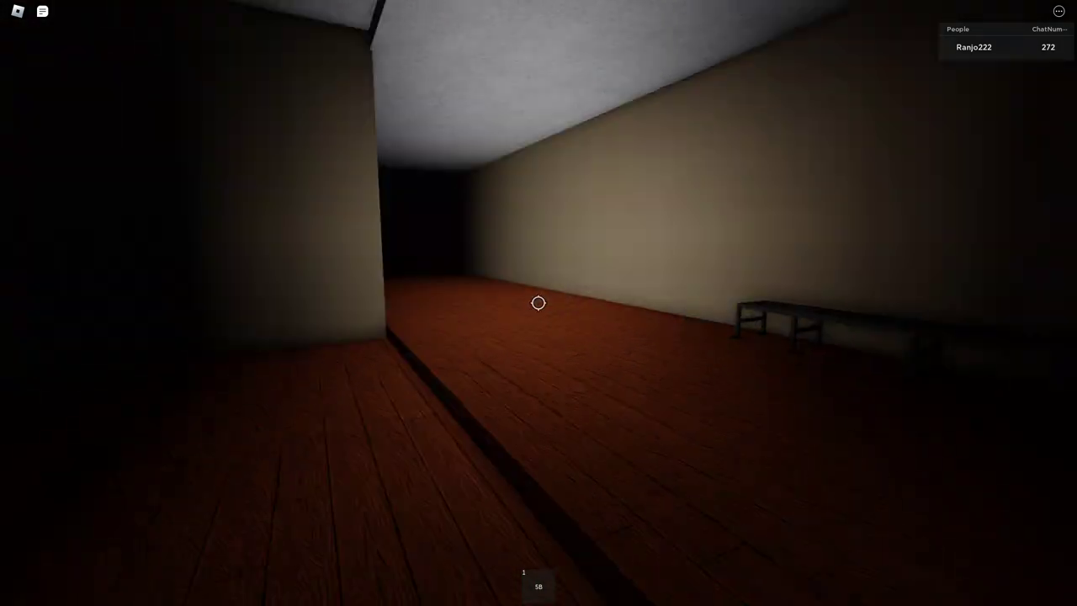
{"action": "key", "text": "w"}
{"action": "key", "text": "w"}
{"action": "key", "text": "w"}
{"action": "key", "text": "w"}
{"action": "key", "text": "w"}
{"action": "key", "text": "w"}
{"action": "key", "text": "w"}
{"action": "key", "text": "w"}
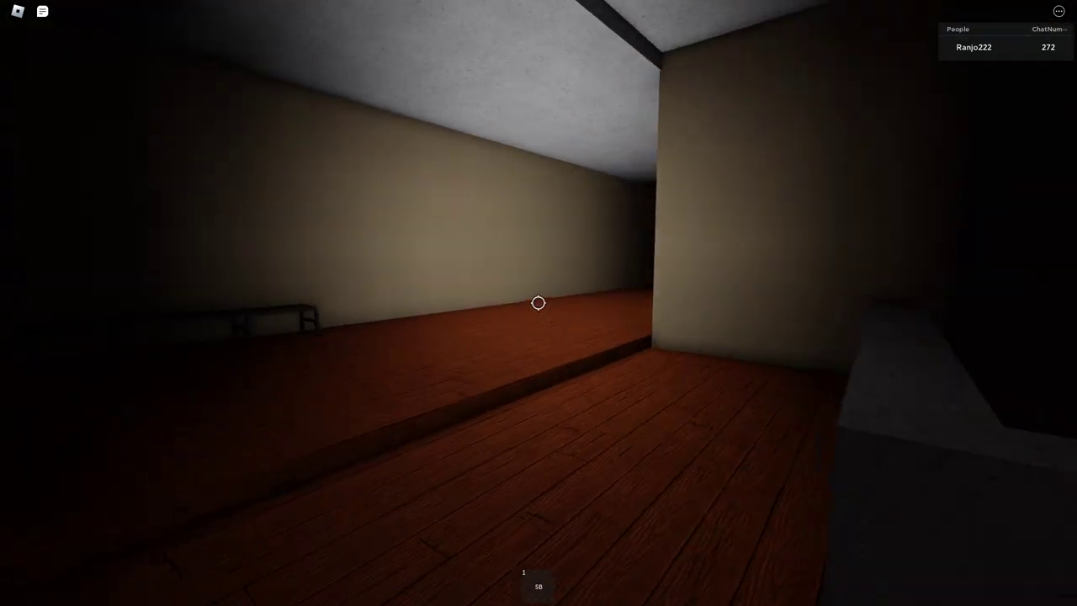
{"action": "key", "text": "w"}
{"action": "key", "text": "w"}
{"action": "key", "text": "w"}
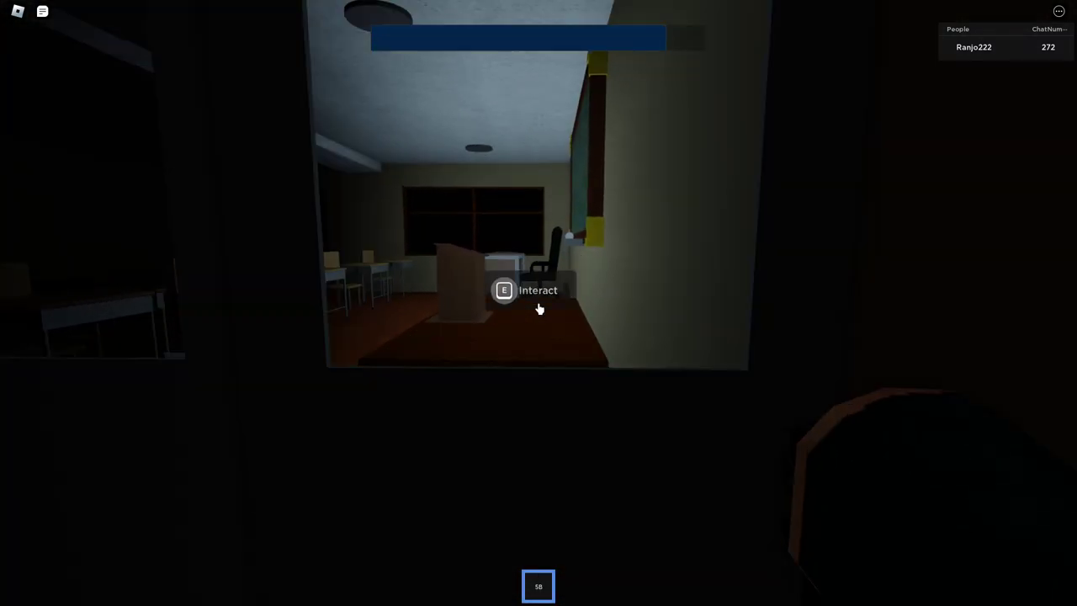
Walk through the doorway and deeper into the classroom.
{"action": "key", "text": "w"}
{"action": "key", "text": "w"}
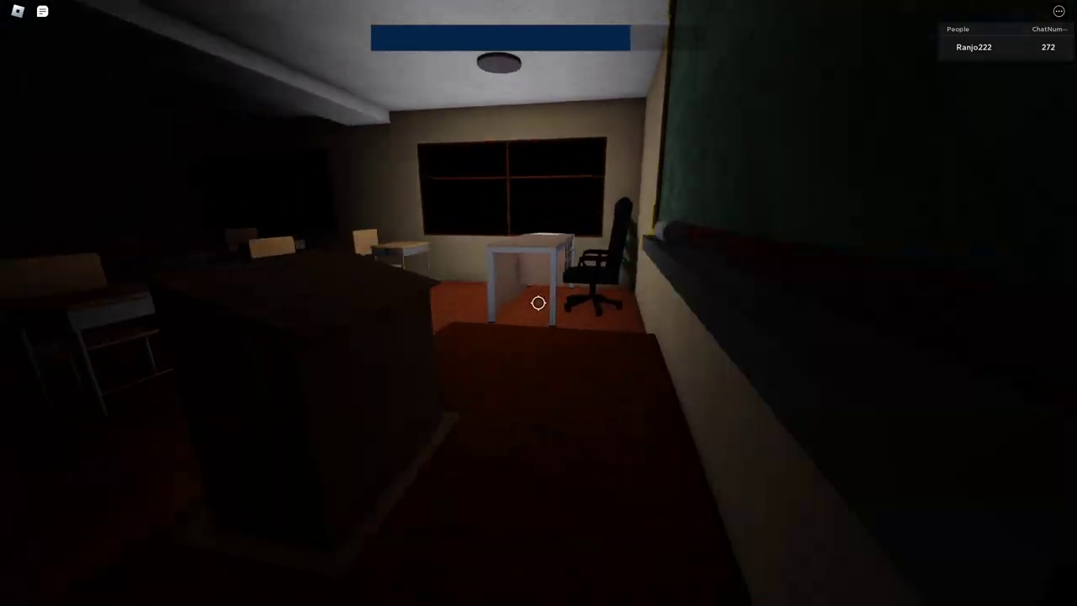
{"action": "key", "text": "w"}
{"action": "key", "text": "w"}
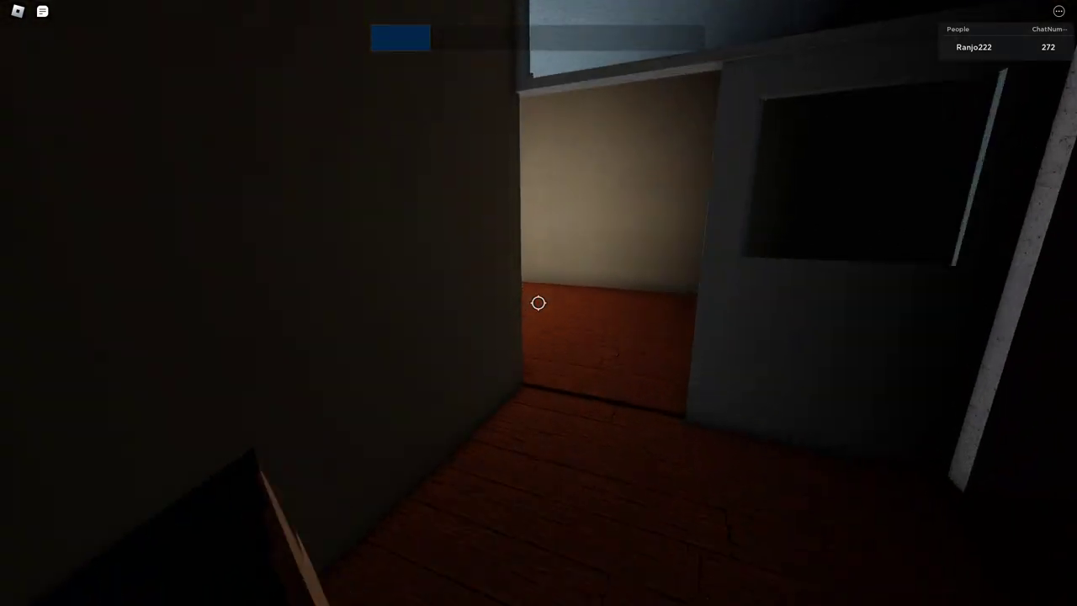
Leave into the 5-B hallway and walk past the bench toward the stairs.
{"action": "key", "text": "w"}
{"action": "key", "text": "w"}
{"action": "key", "text": "w"}
{"action": "key", "text": "w"}
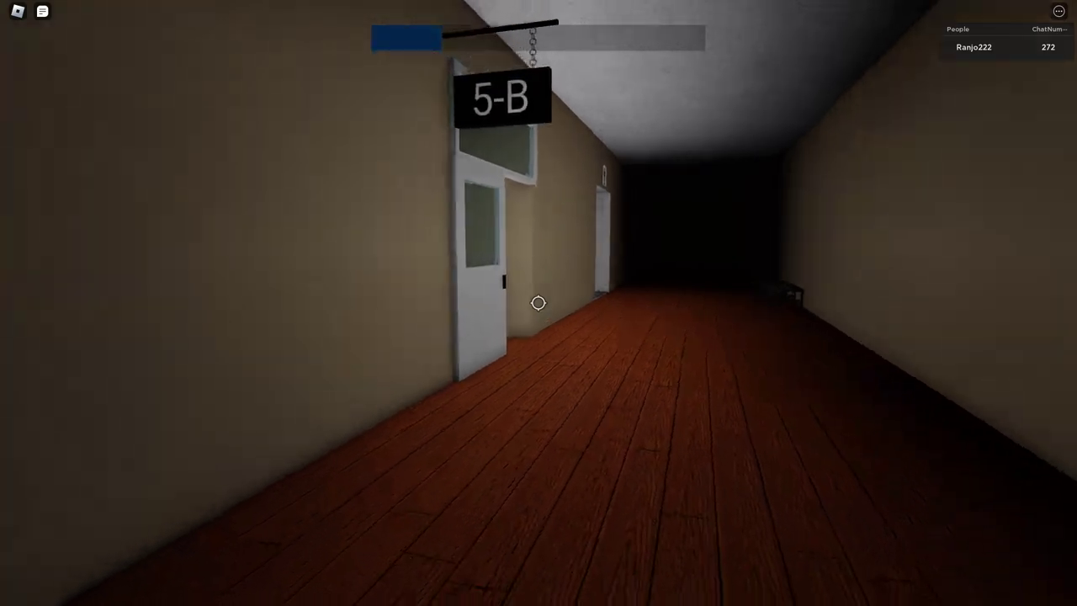
{"action": "key", "text": "w"}
{"action": "key", "text": "w"}
{"action": "key", "text": "w"}
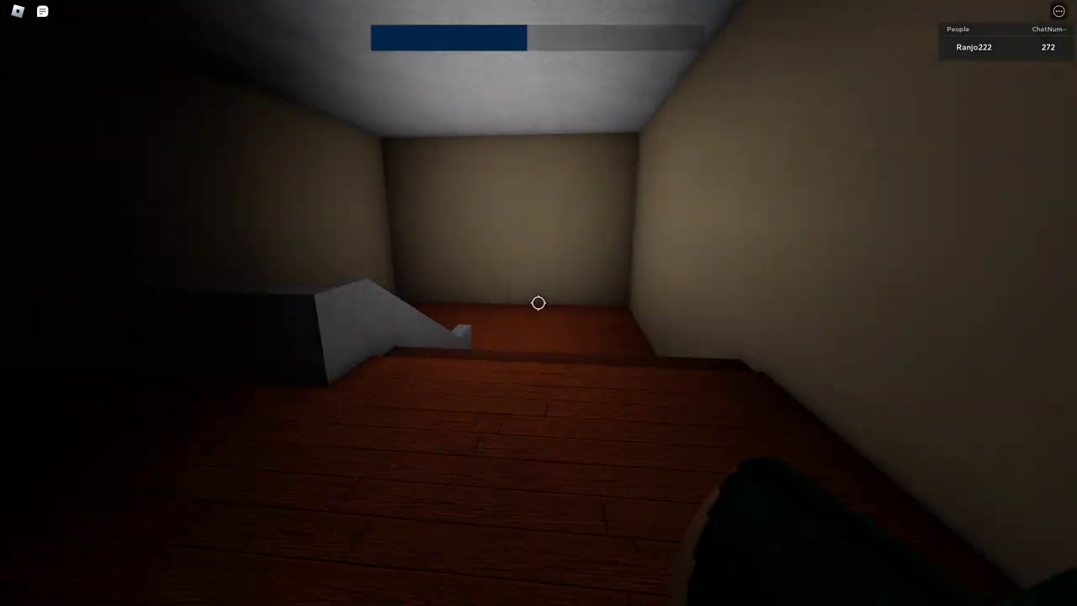
{"action": "key", "text": "w"}
{"action": "key", "text": "w"}
{"action": "key", "text": "w"}
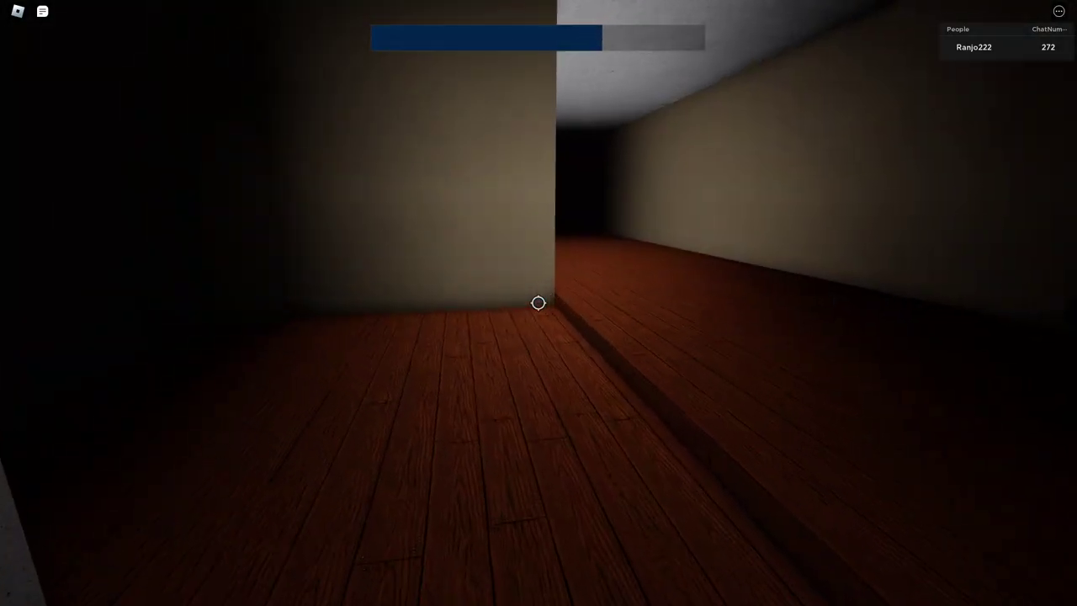
{"action": "key", "text": "w"}
{"action": "key", "text": "w"}
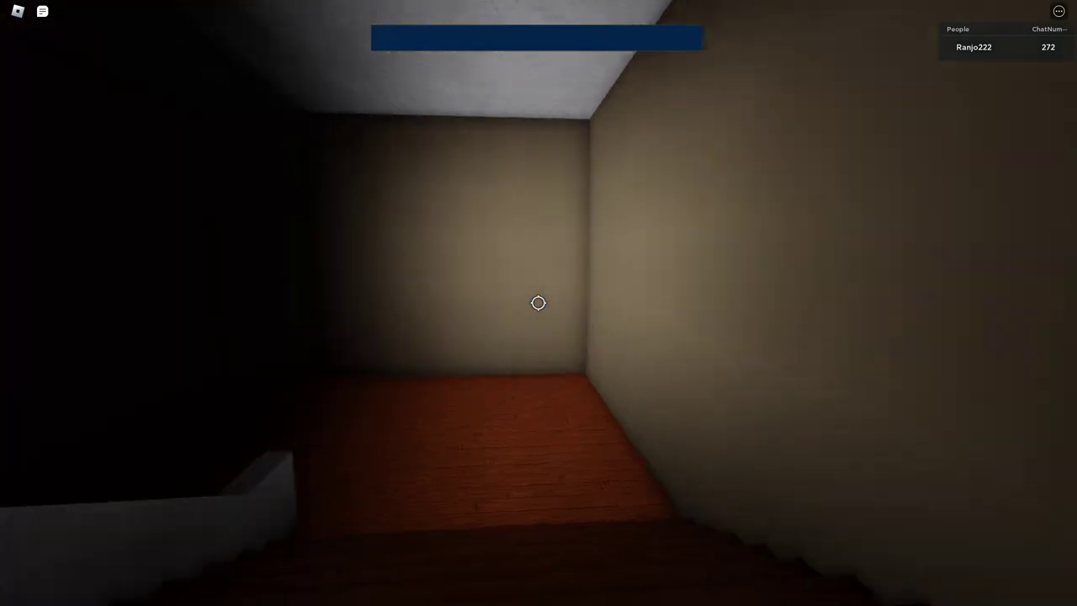
Reach the top of the stairs and follow the corridor past the stairway railing.
{"action": "key", "text": "w"}
{"action": "key", "text": "w"}
{"action": "key", "text": "w"}
{"action": "key", "text": "w"}
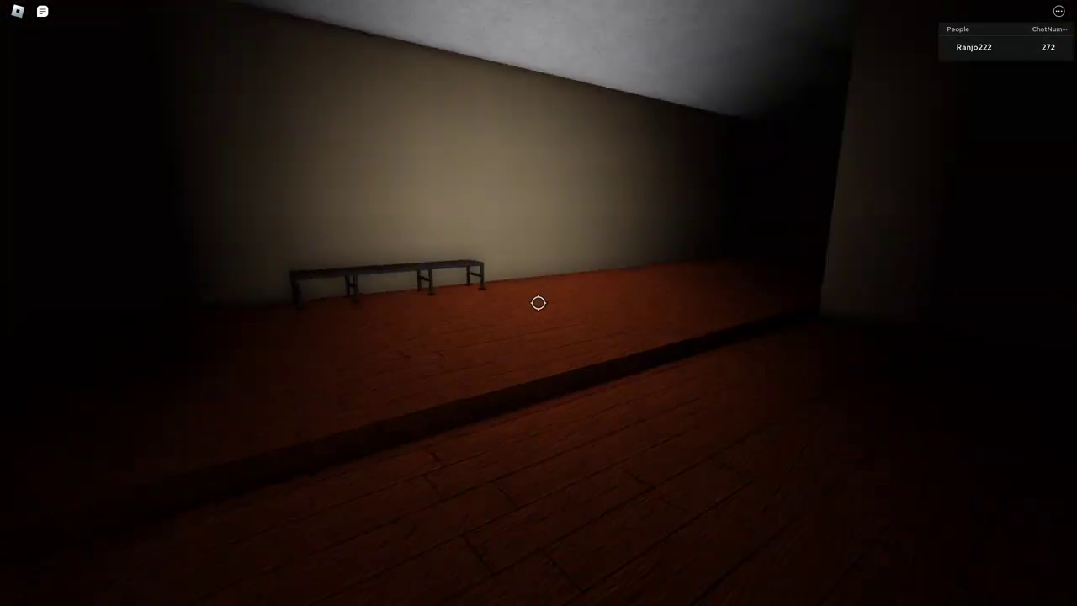
{"action": "key", "text": "w"}
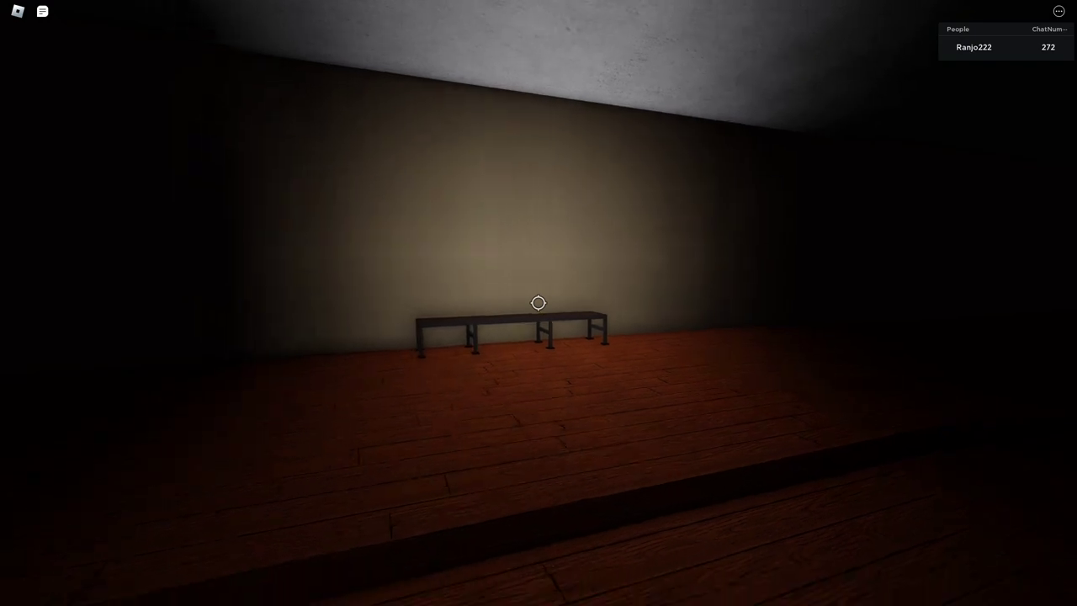
{"action": "key", "text": "w"}
{"action": "key", "text": "w"}
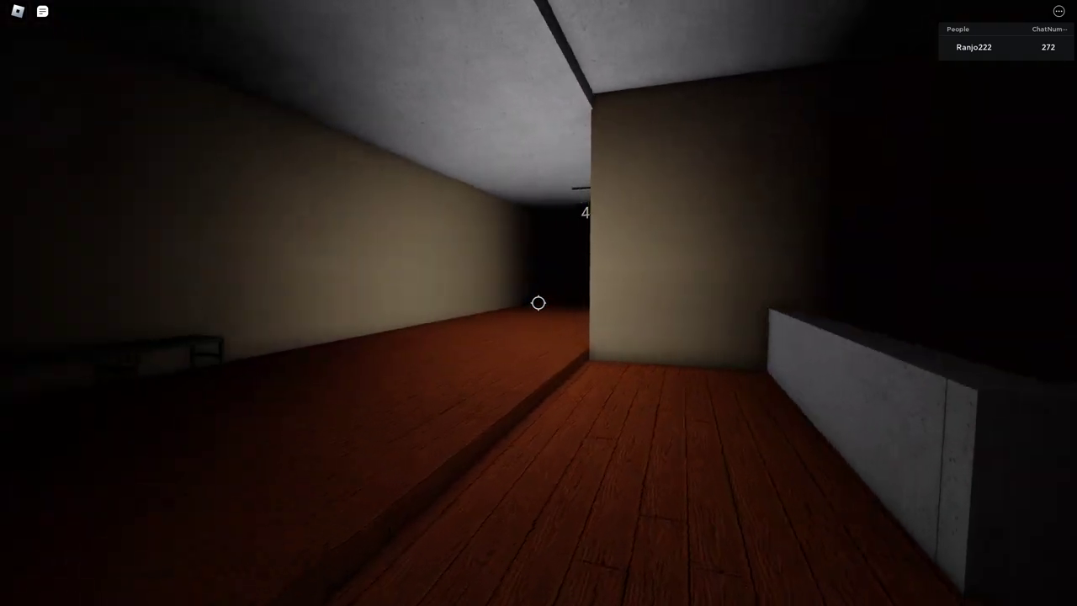
{"action": "key", "text": "w"}
{"action": "key", "text": "w"}
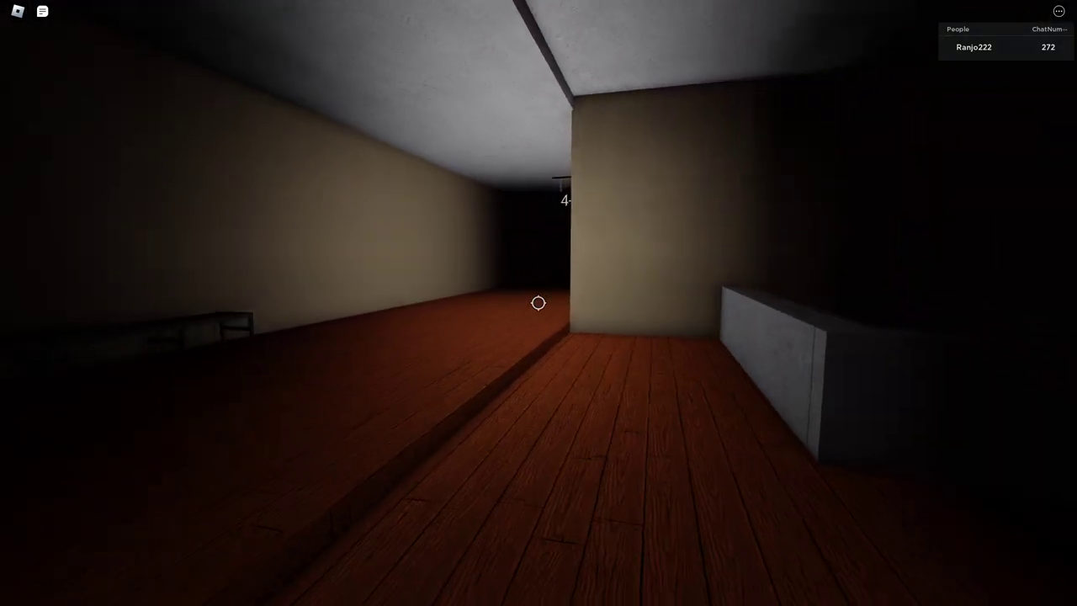
{"action": "key", "text": "w"}
{"action": "key", "text": "w"}
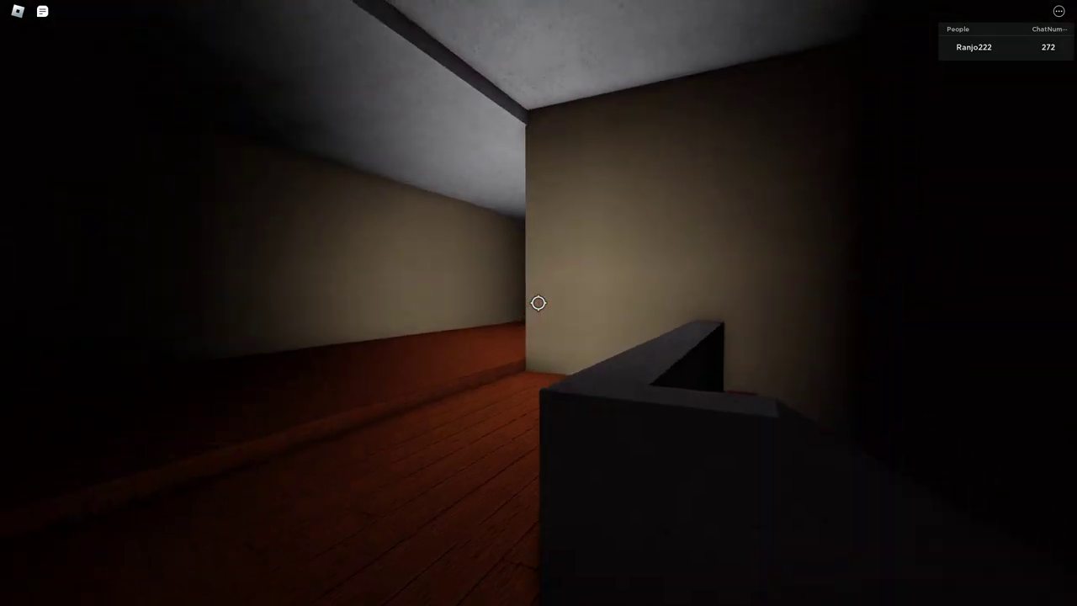
{"action": "key", "text": "w"}
{"action": "key", "text": "w"}
{"action": "key", "text": "w"}
{"action": "key", "text": "w"}
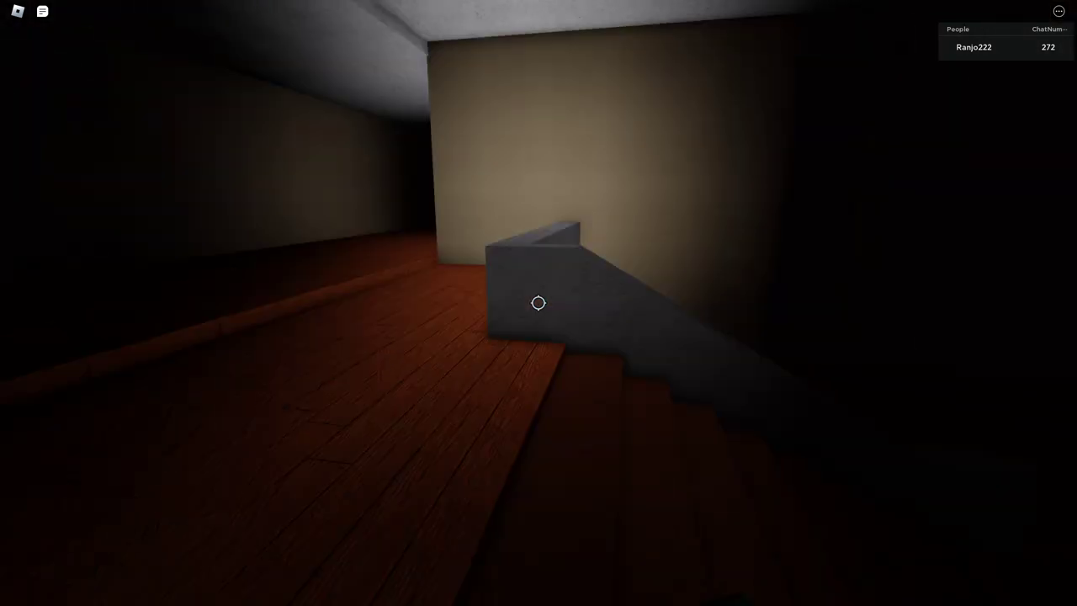
{"action": "key", "text": "w"}
Climb the stairs to the bench room, then go back down into the corridor.
{"action": "key", "text": "w"}
{"action": "key", "text": "w"}
{"action": "key", "text": "w"}
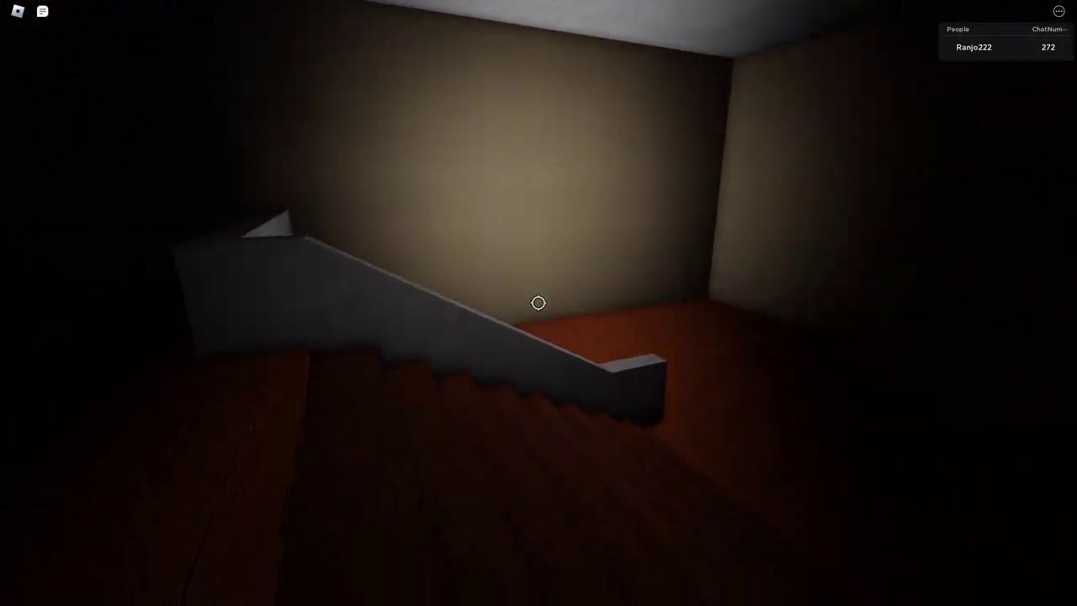
{"action": "key", "text": "w"}
{"action": "key", "text": "w"}
{"action": "key", "text": "w"}
{"action": "key", "text": "w"}
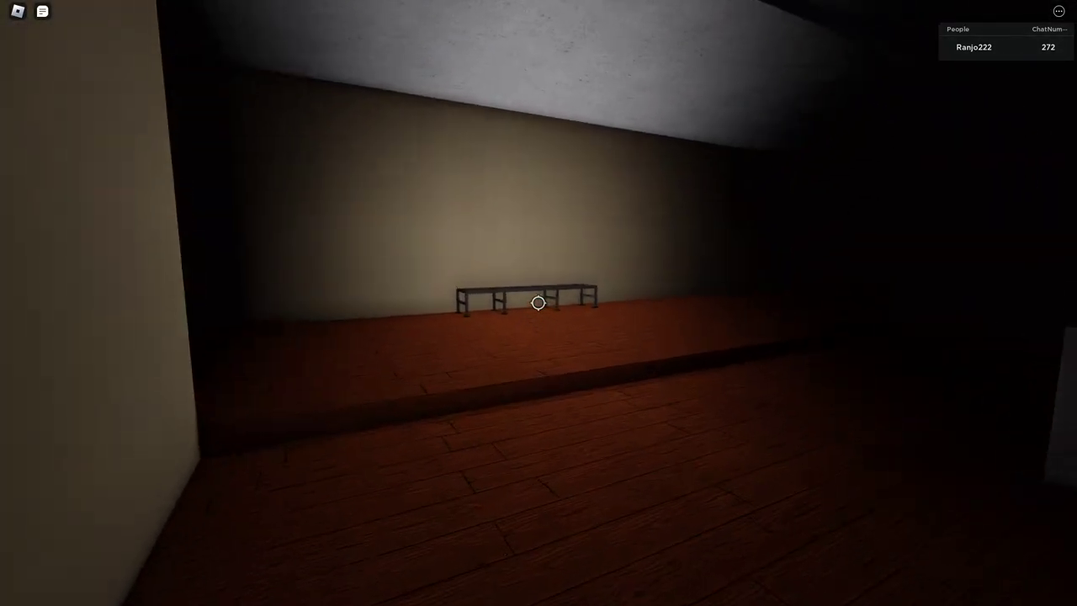
{"action": "key", "text": "w"}
{"action": "key", "text": "w"}
{"action": "key", "text": "w"}
{"action": "key", "text": "w"}
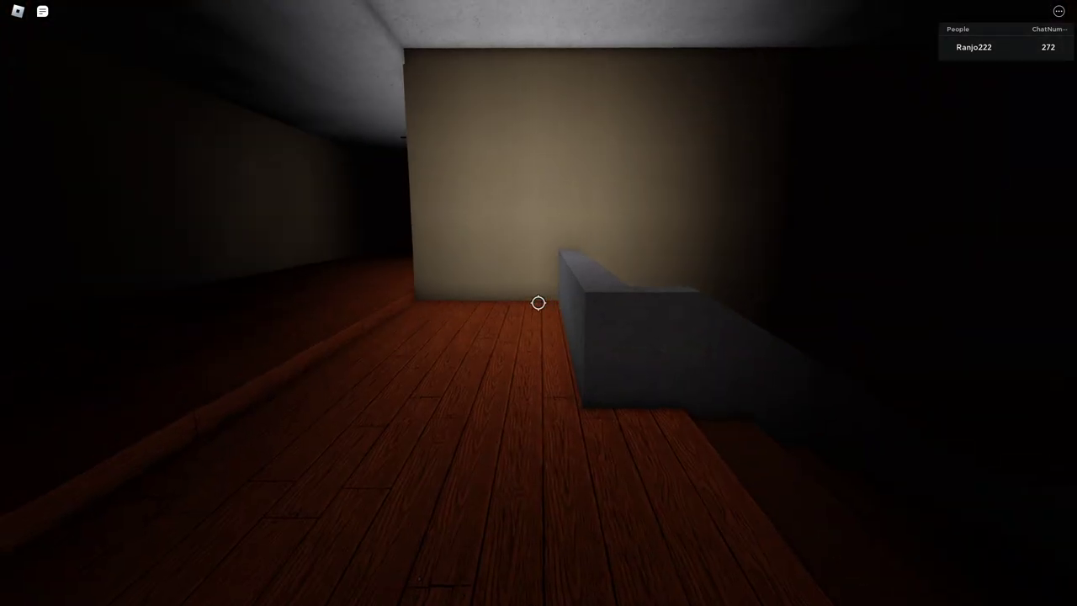
{"action": "key", "text": "w"}
{"action": "key", "text": "w"}
{"action": "key", "text": "w"}
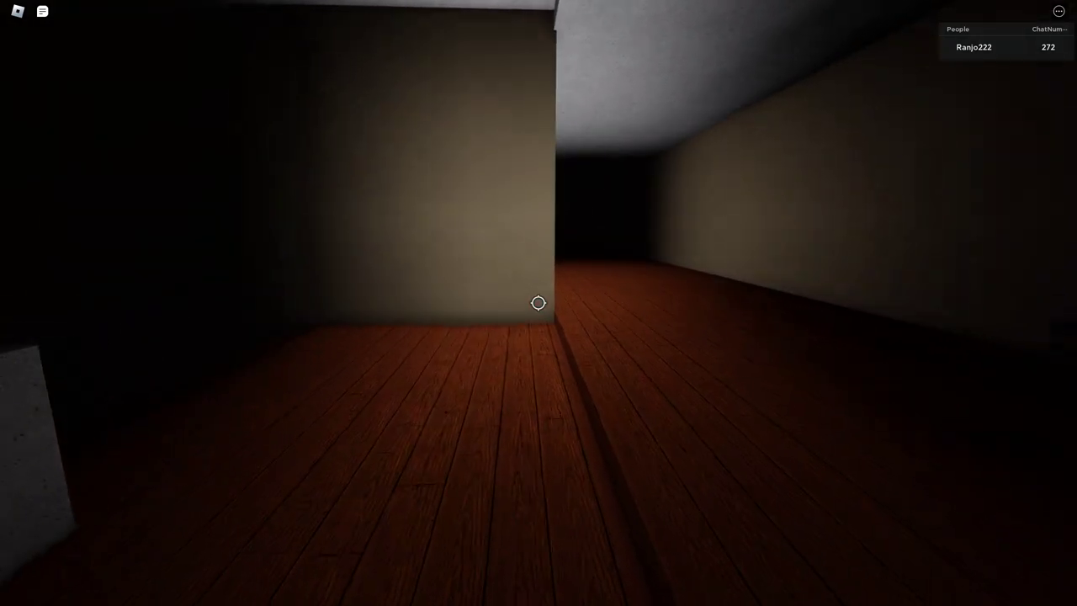
{"action": "key", "text": "w"}
{"action": "key", "text": "w"}
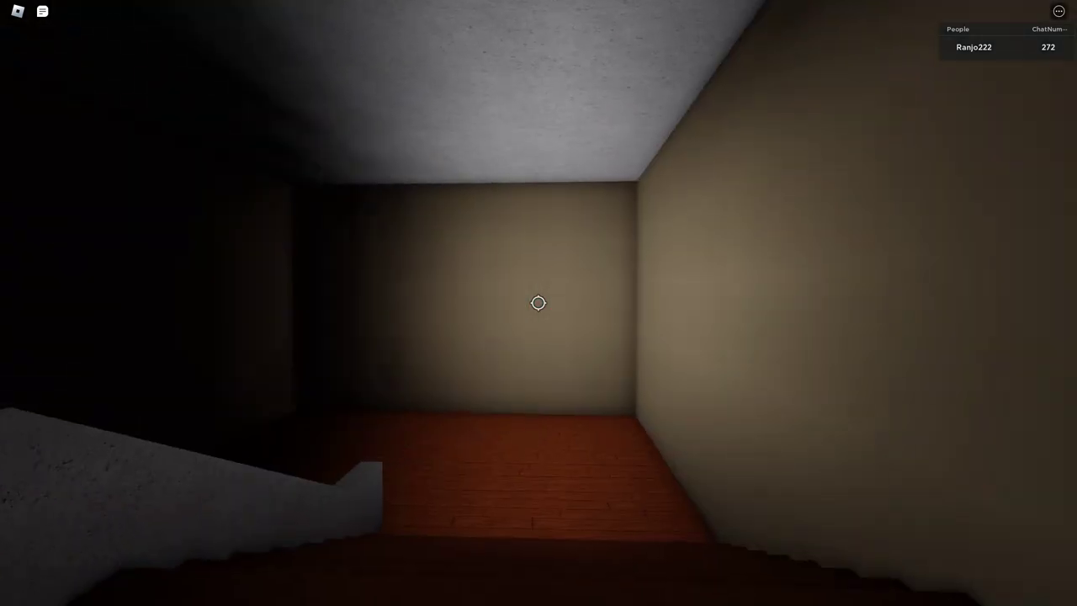
{"action": "key", "text": "w"}
{"action": "key", "text": "w"}
{"action": "key", "text": "w"}
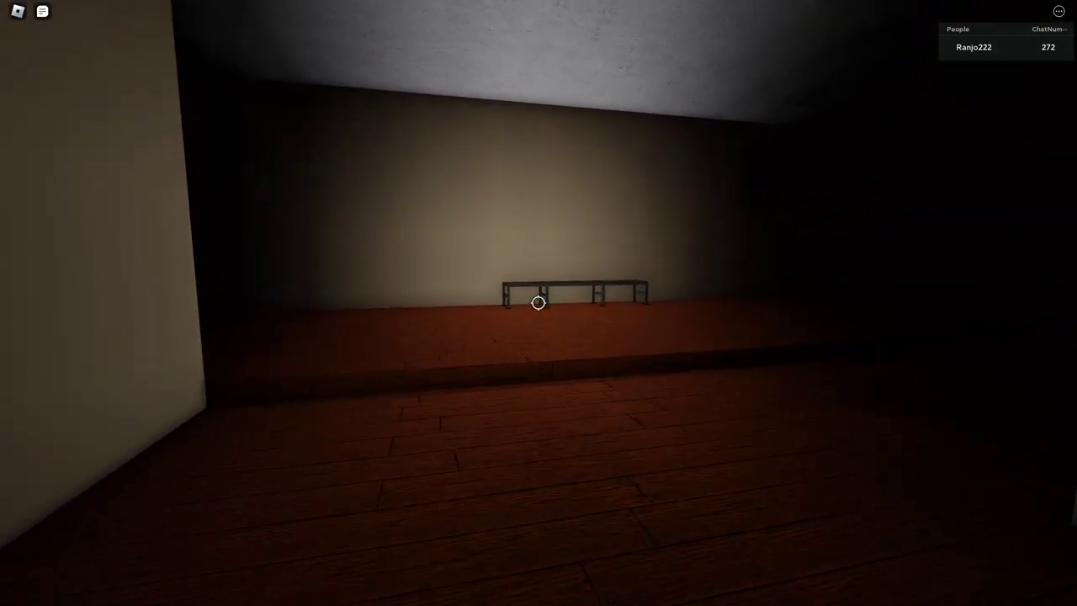
{"action": "key", "text": "w"}
Walk past the ledge corner and bench, then around the corner down the corridor.
{"action": "key", "text": "w"}
{"action": "key", "text": "w"}
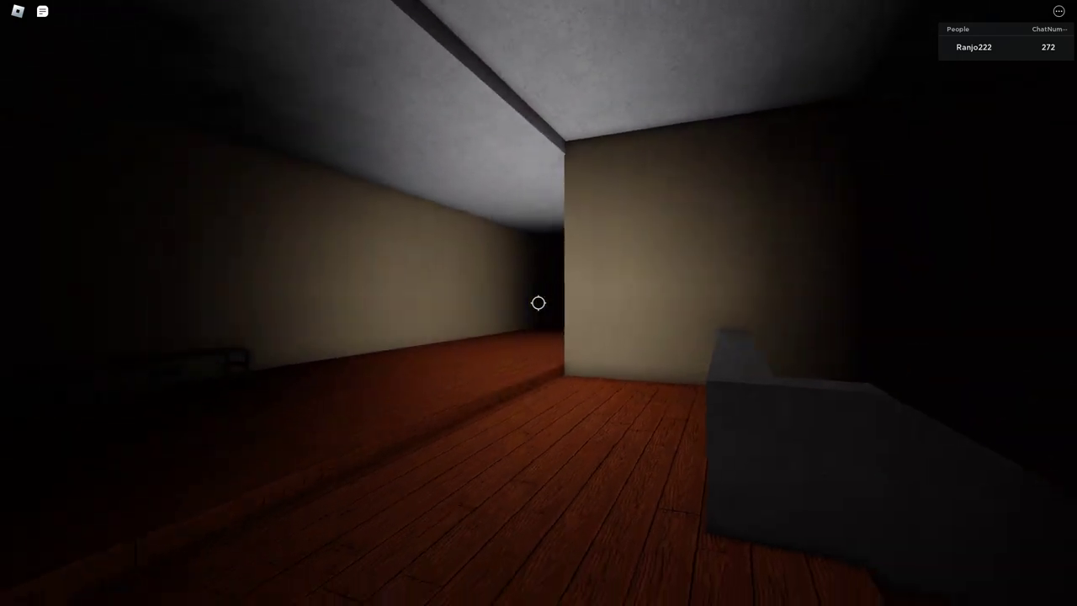
{"action": "key", "text": "w"}
{"action": "key", "text": "w"}
{"action": "key", "text": "w"}
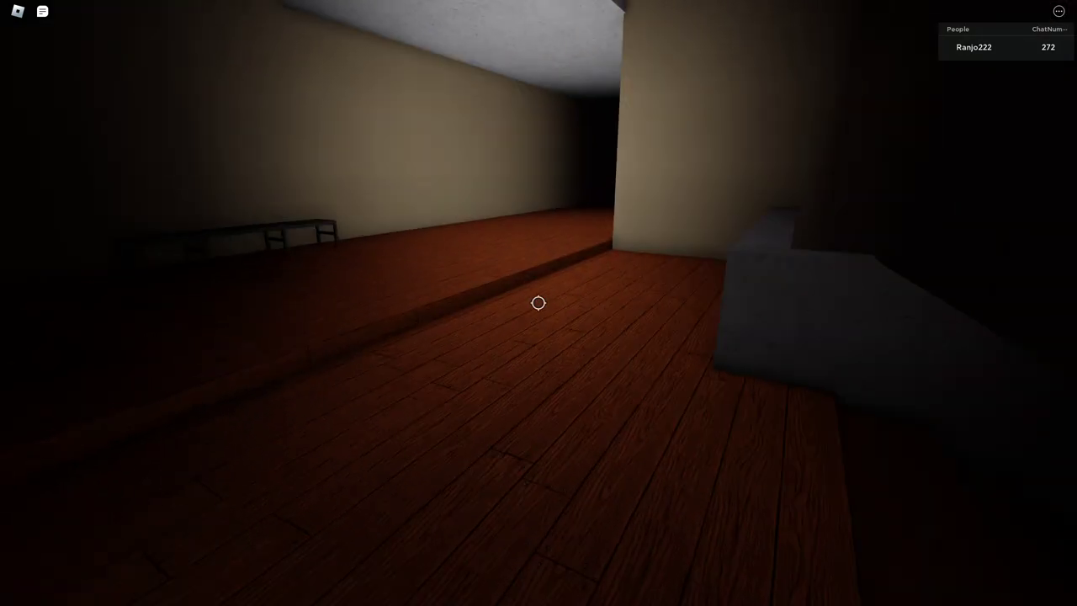
{"action": "key", "text": "w"}
{"action": "key", "text": "w"}
{"action": "key", "text": "w"}
{"action": "key", "text": "w"}
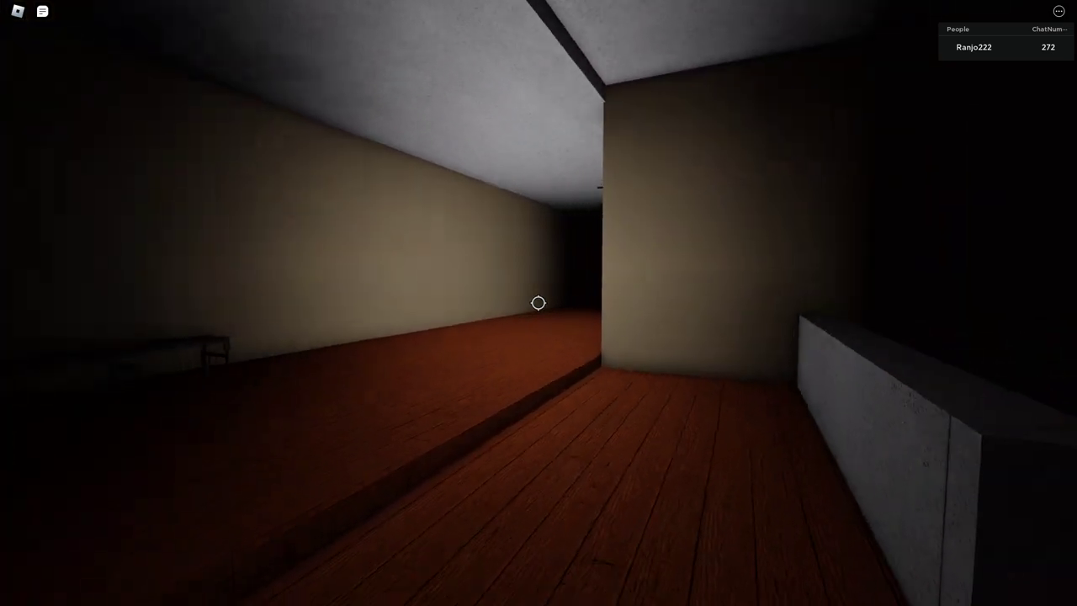
{"action": "key", "text": "w"}
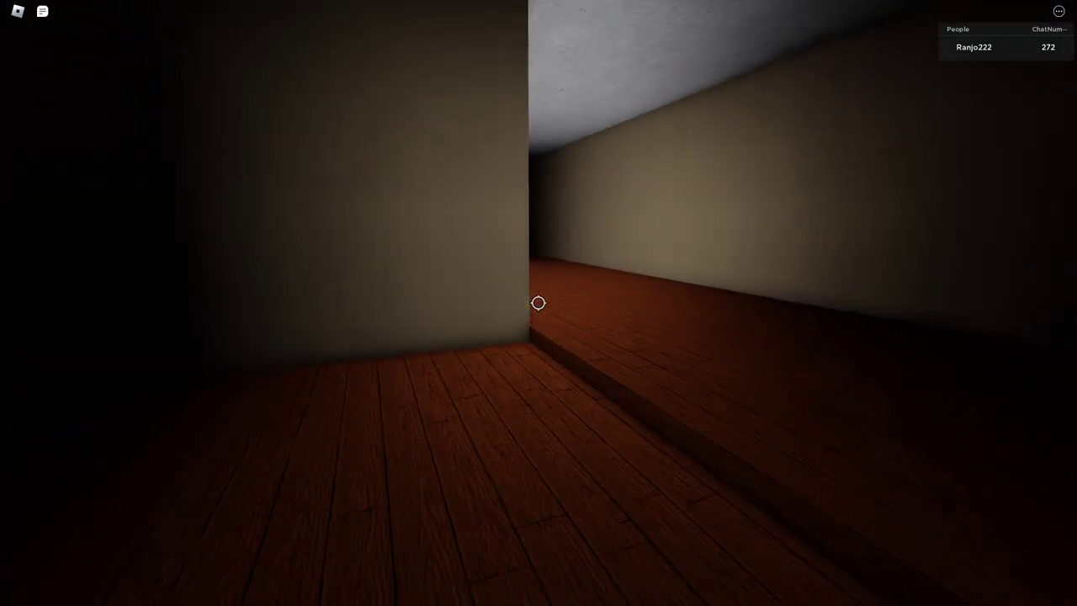
{"action": "key", "text": "w"}
{"action": "key", "text": "w"}
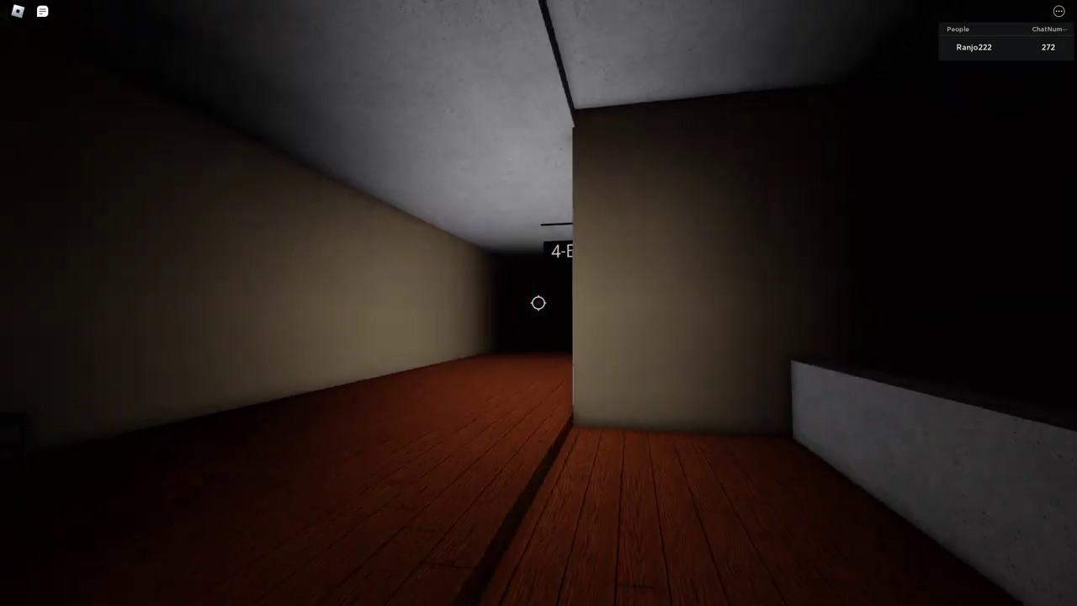
Walk up to the 4-B classroom door, then turn back to face the corridor.
{"action": "key", "text": "w"}
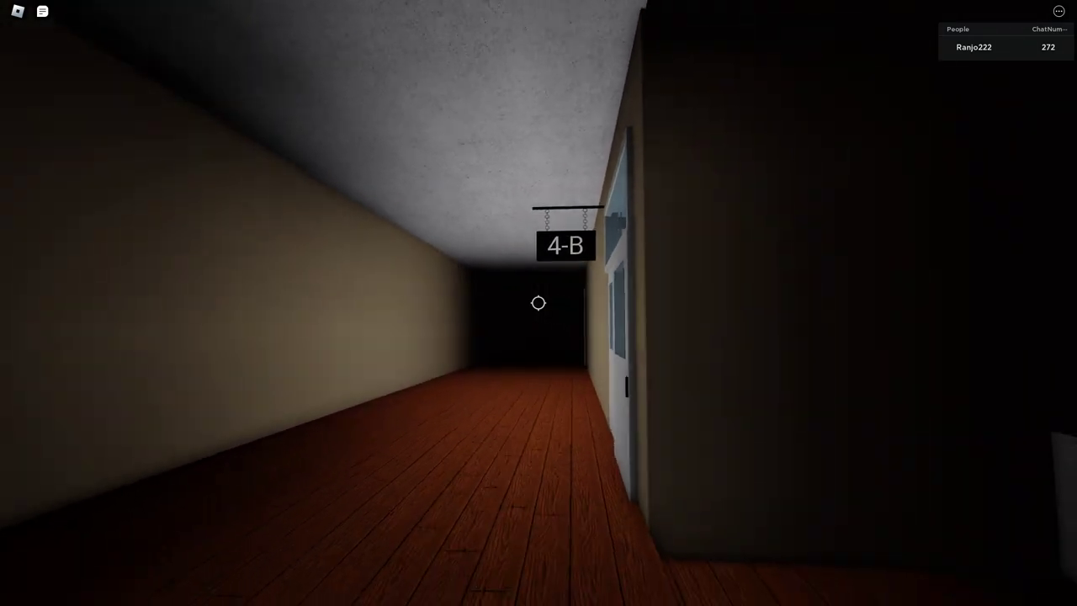
{"action": "key", "text": "w"}
{"action": "key", "text": "w"}
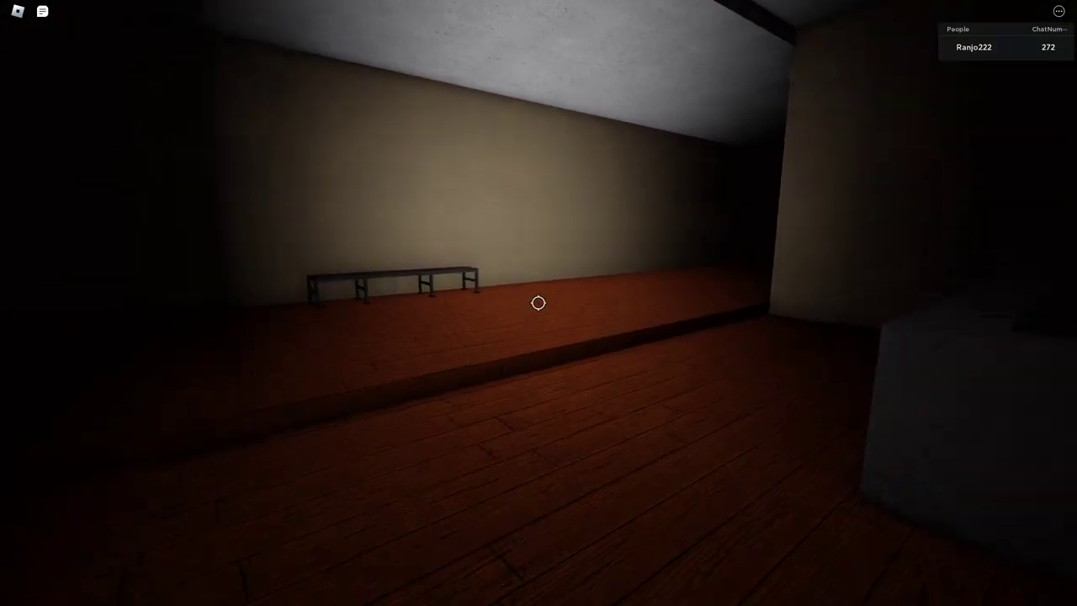
{"action": "key", "text": "w"}
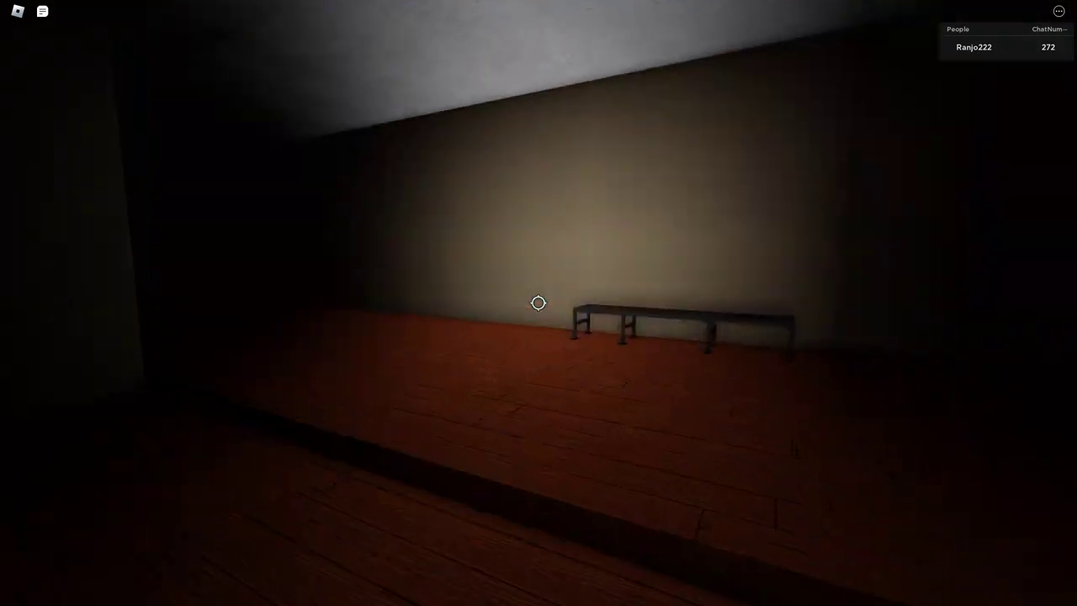
{"action": "key", "text": "w"}
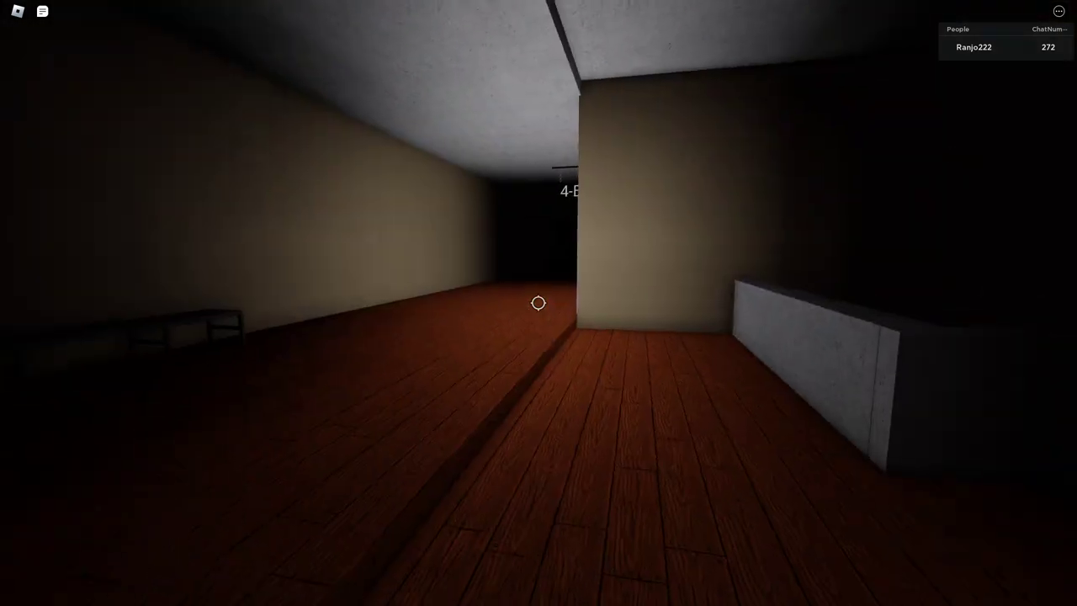
Walk through the open 5-B door and among the classroom desks.
{"action": "key", "text": "w"}
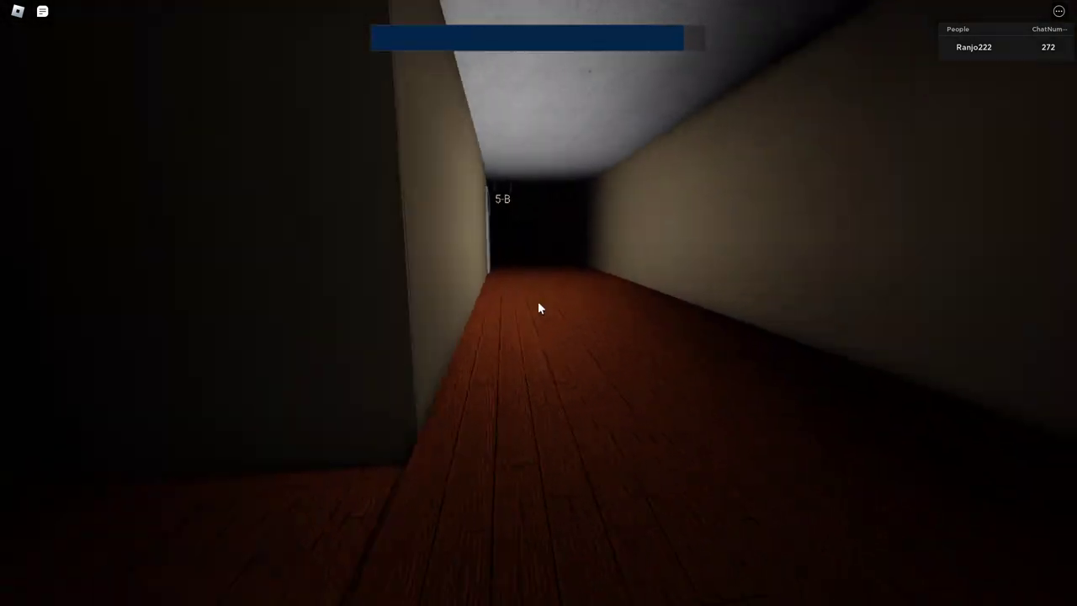
{"action": "key", "text": "w"}
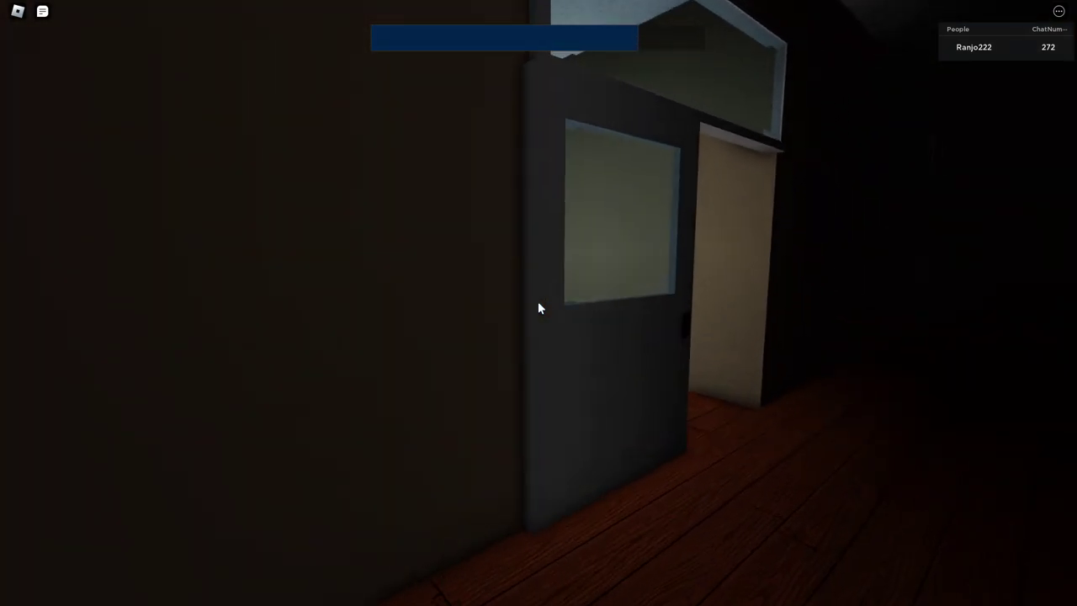
{"action": "key", "text": "w"}
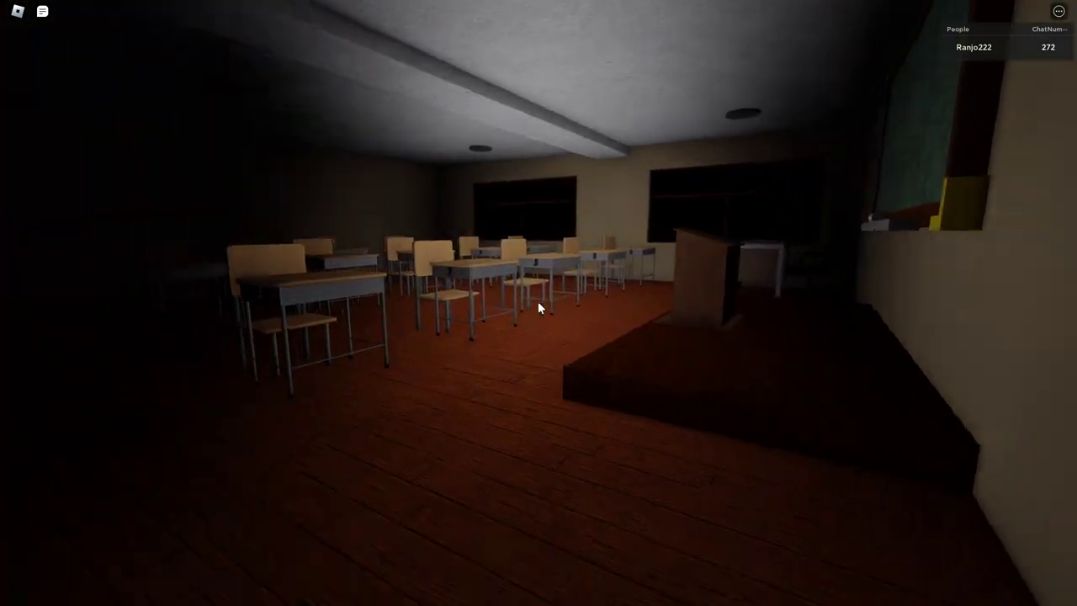
{"action": "key", "text": "w"}
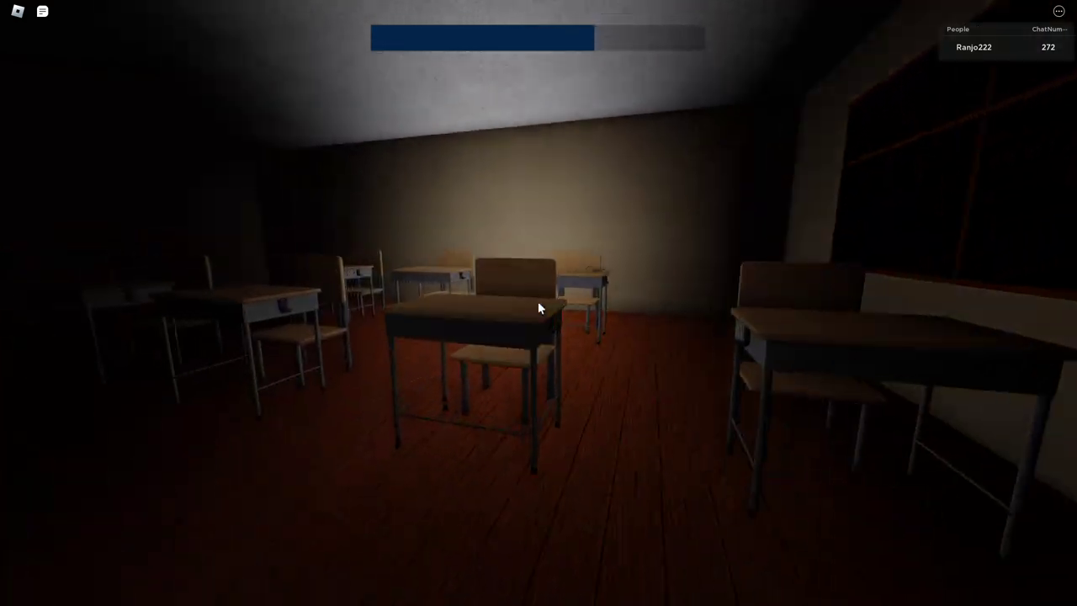
Check the chalkboard and teacher's desk, then leave for the hallway.
{"action": "key", "text": "w"}
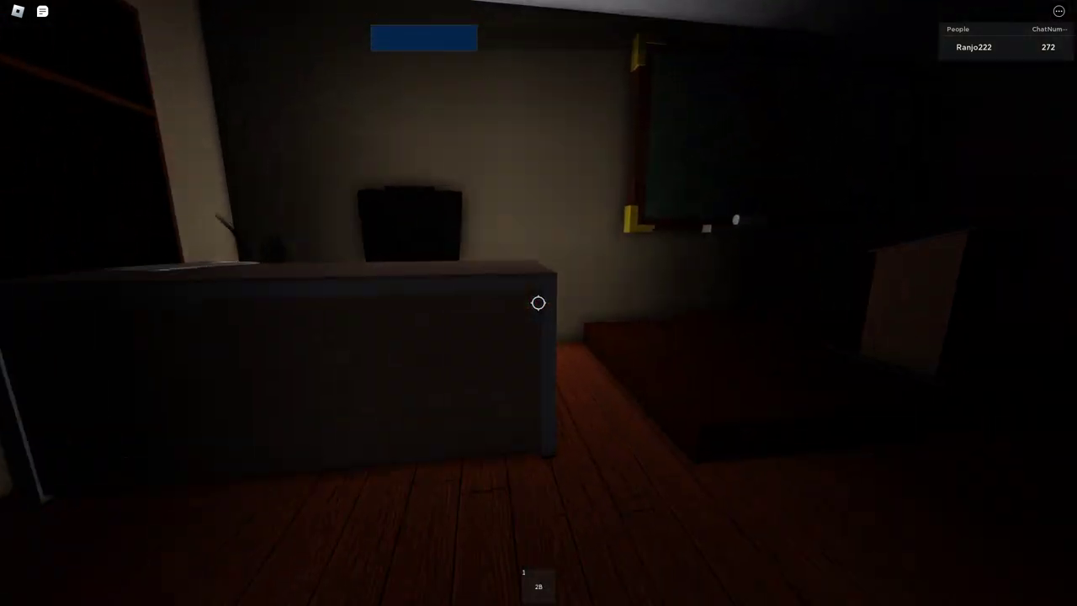
{"action": "key", "text": "w"}
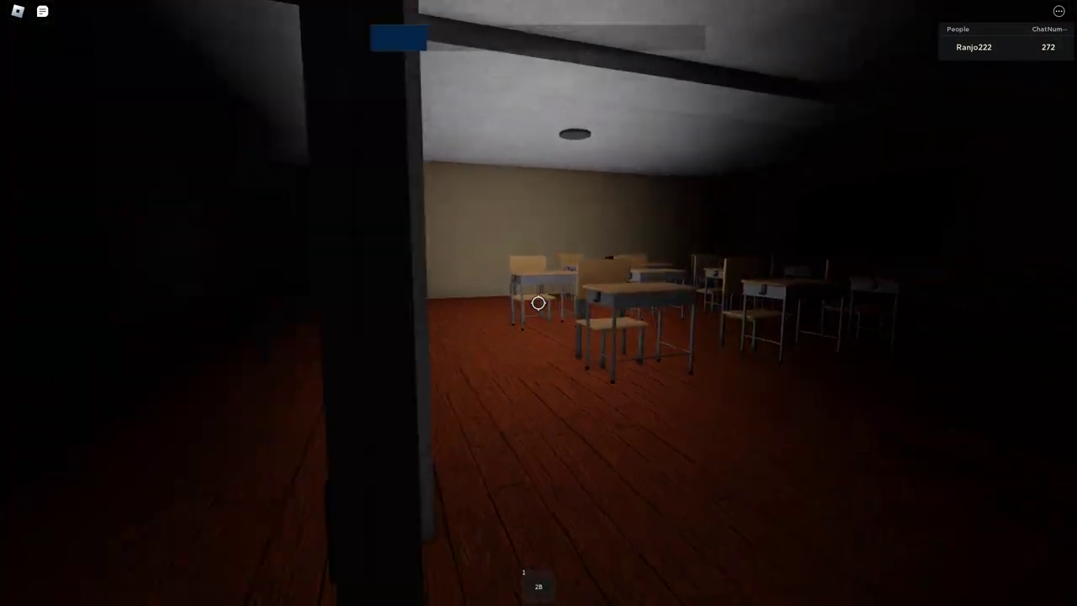
{"action": "key", "text": "w"}
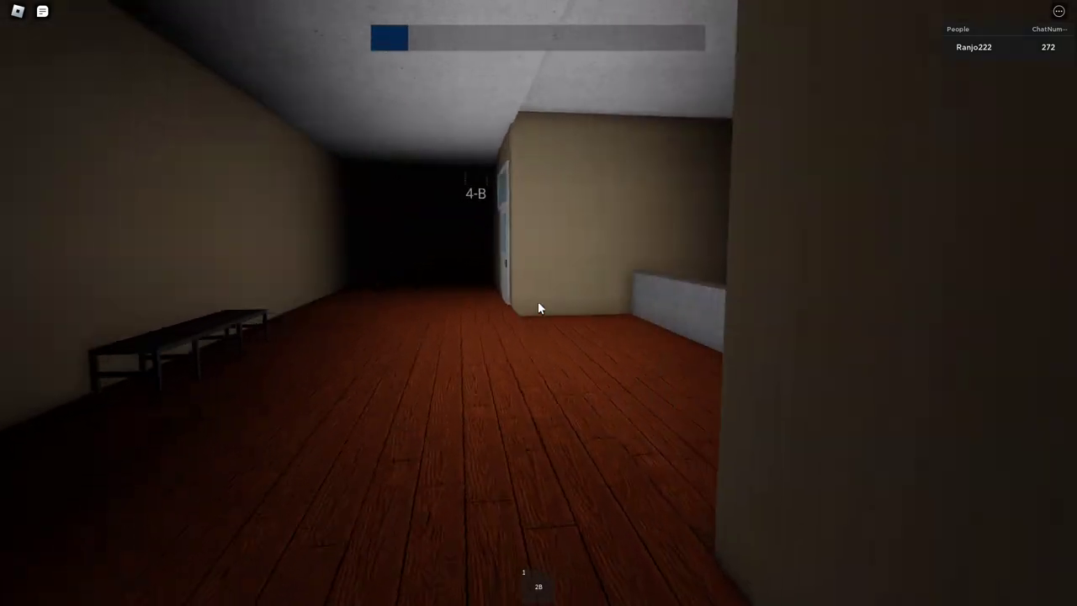
Cross the corner room and climb the staircase, turning at the top.
{"action": "key", "text": "w"}
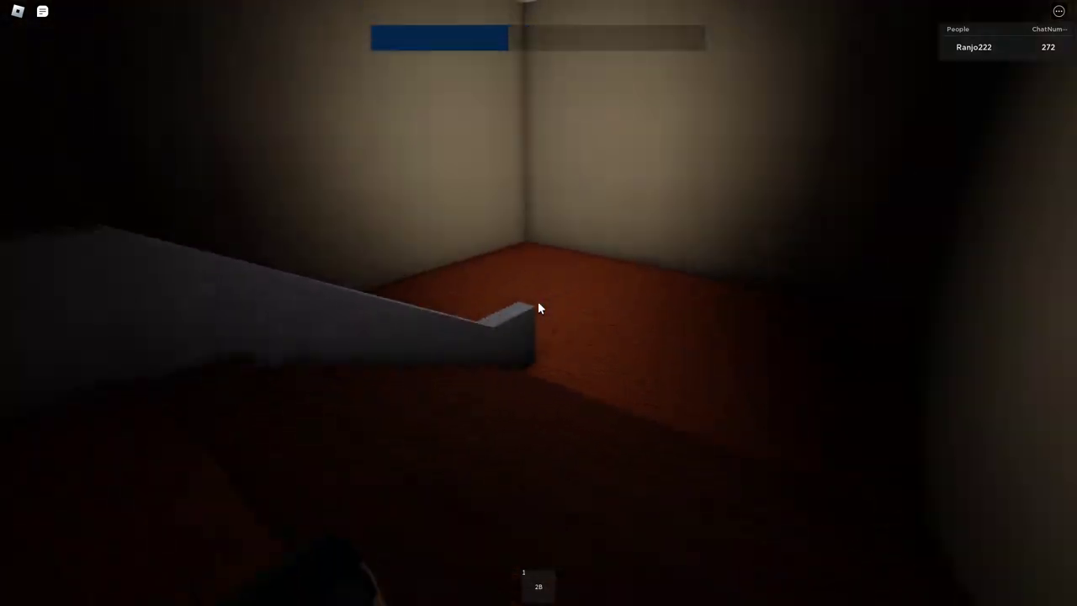
{"action": "key", "text": "w"}
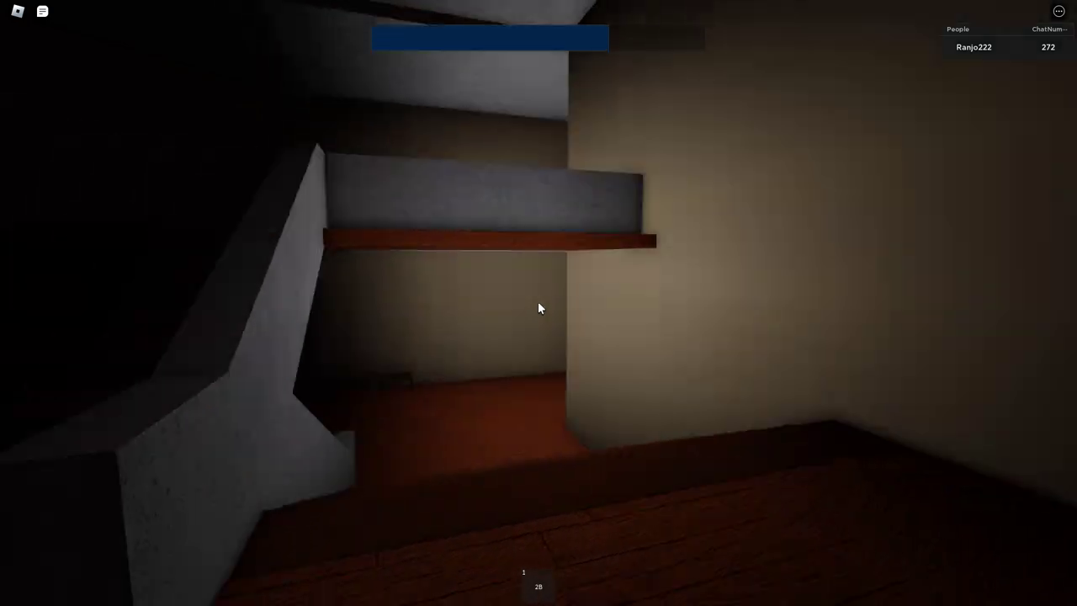
{"action": "key", "text": "w"}
{"action": "key", "text": "w"}
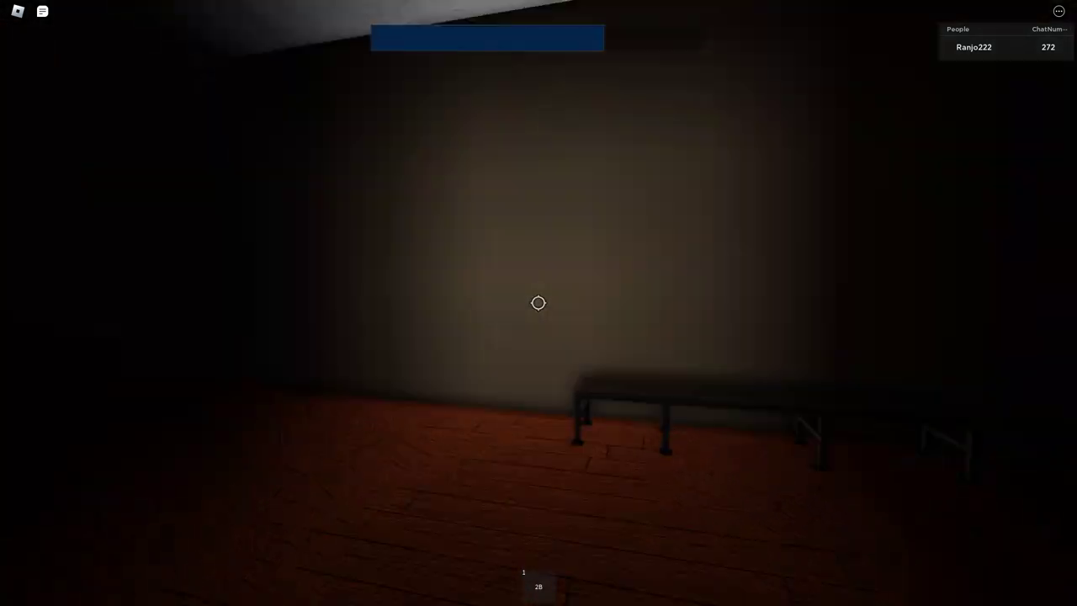
Follow the upper corridor past door 1-B toward the washroom.
{"action": "key", "text": "w"}
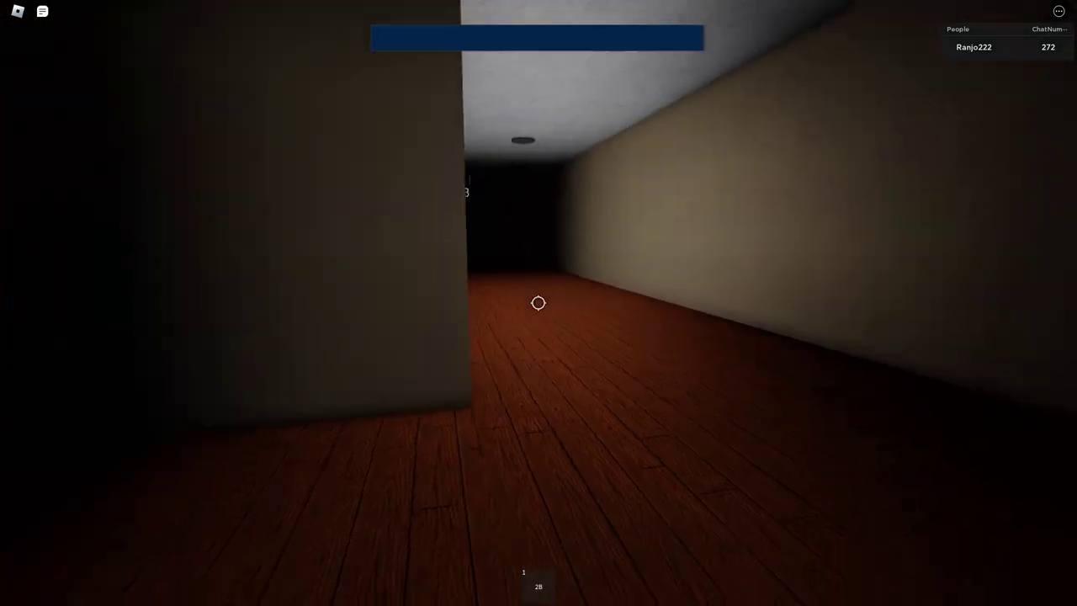
{"action": "key", "text": "w"}
{"action": "key", "text": "w"}
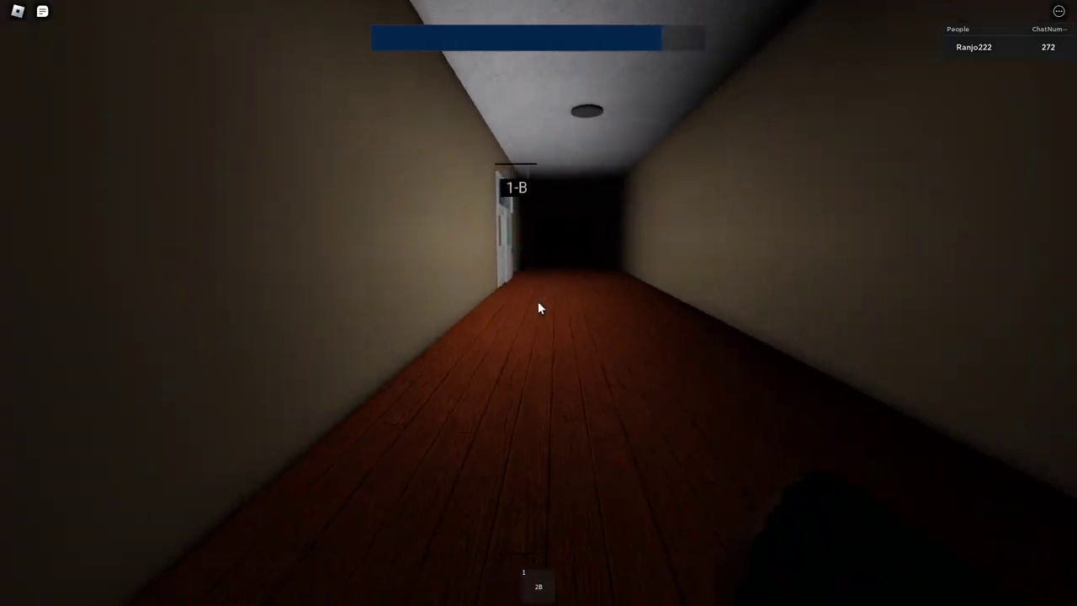
{"action": "key", "text": "w"}
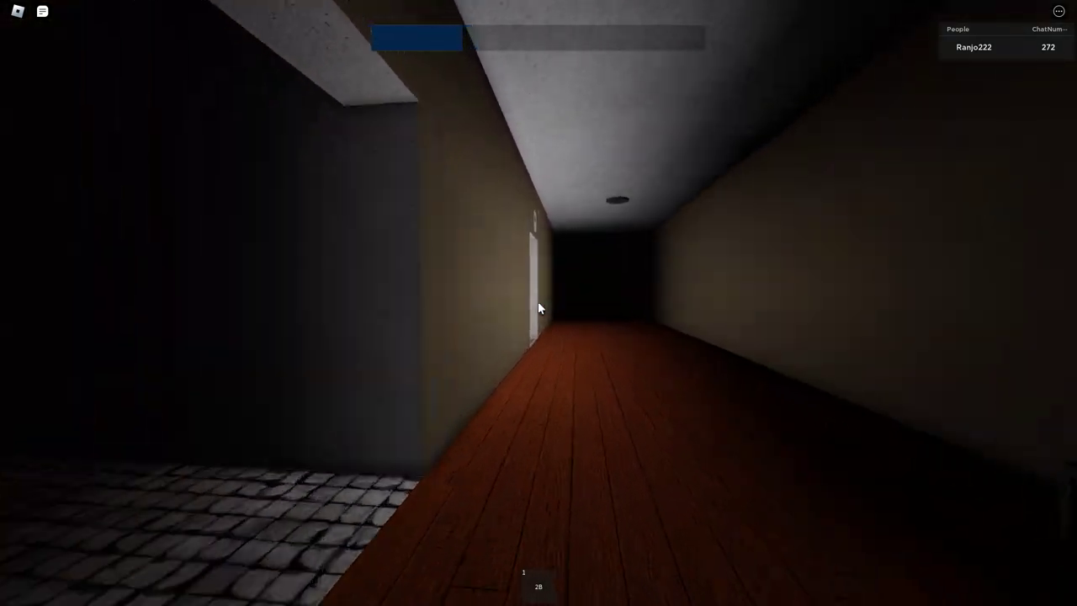
{"action": "key", "text": "w"}
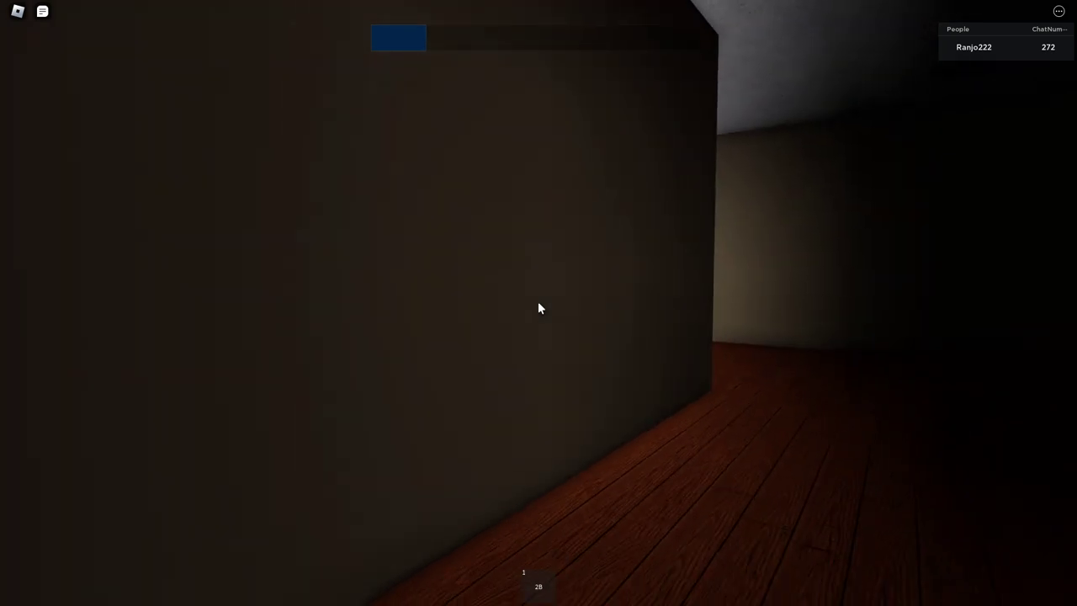
{"action": "key", "text": "w"}
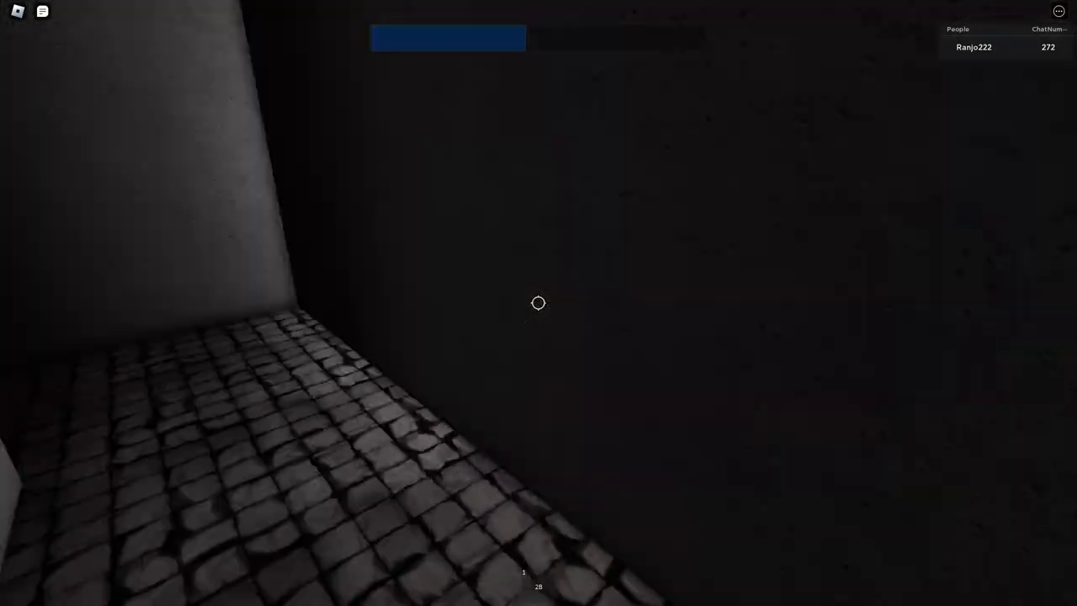
Enter the washroom, check the sinks, then step out into the orange-walled corridor.
{"action": "key", "text": "w"}
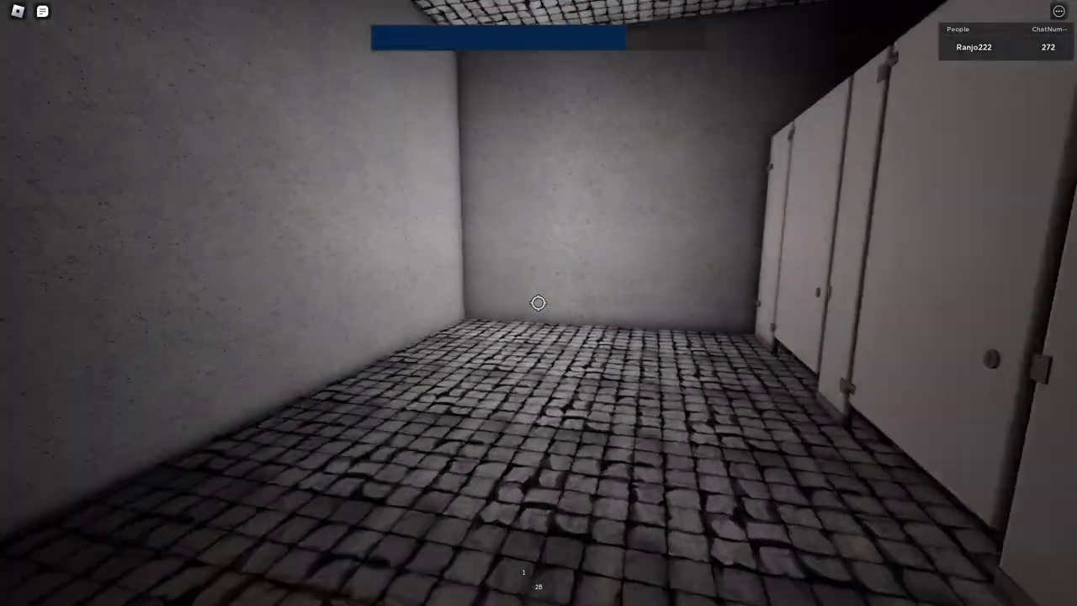
{"action": "key", "text": "w"}
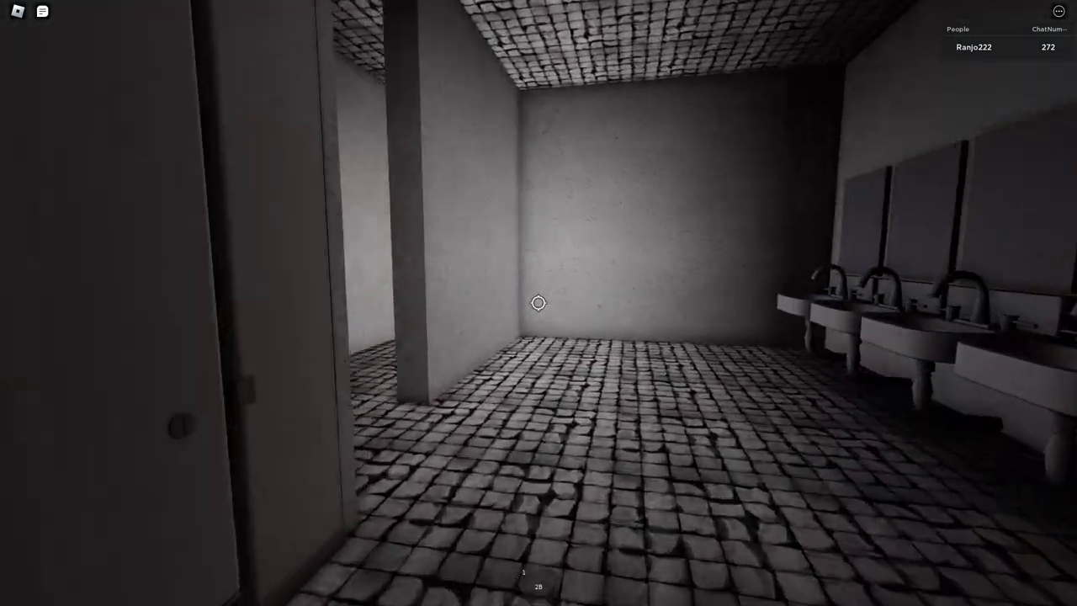
{"action": "key", "text": "w"}
{"action": "key", "text": "w"}
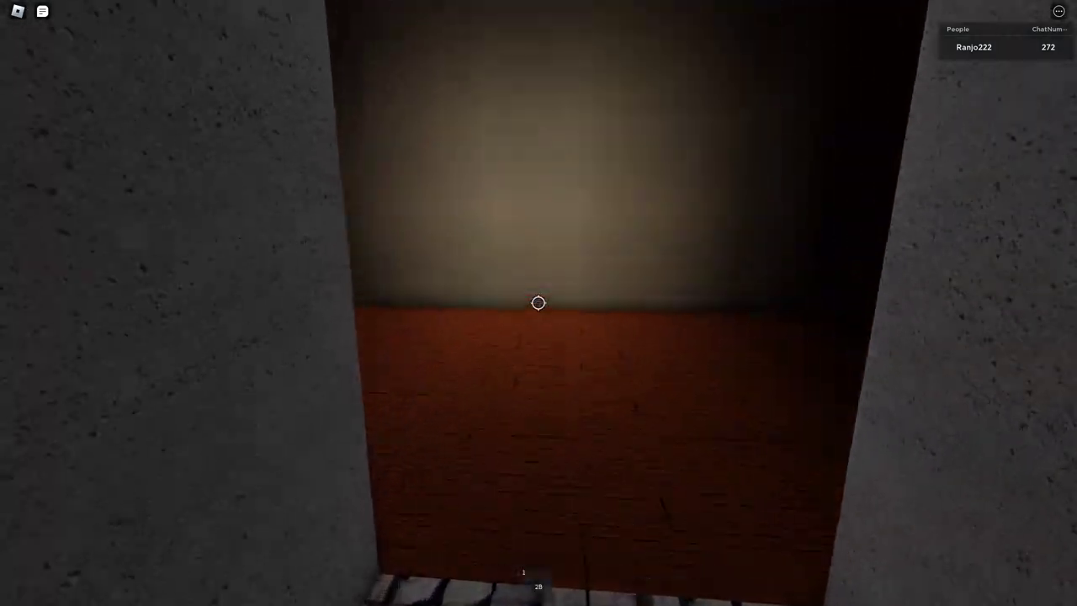
{"action": "key", "text": "w"}
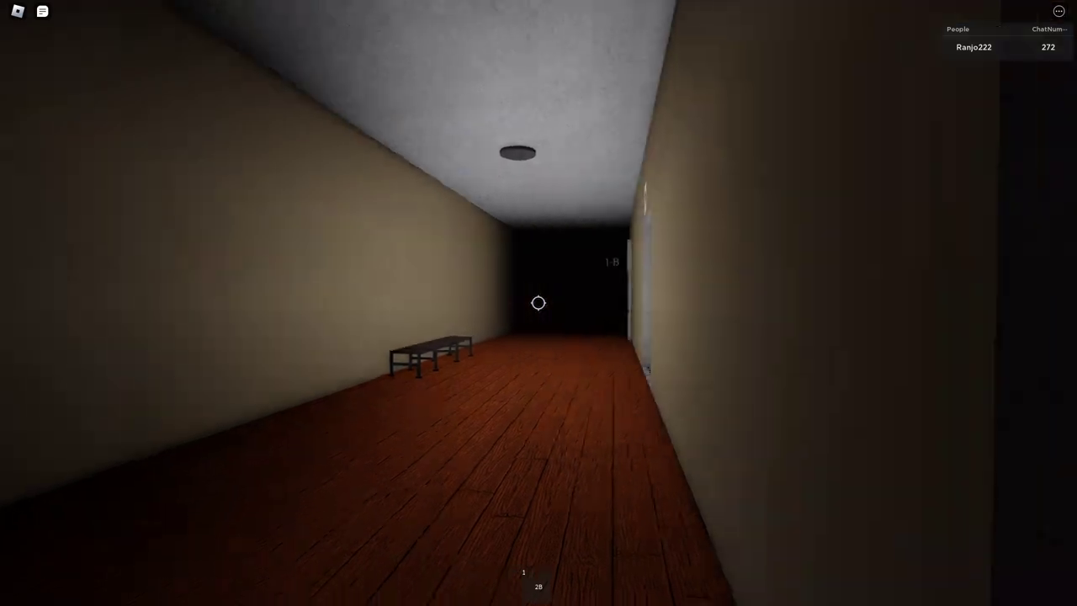
Peek into the wooden-floored room, then back up to the washroom doorway.
{"action": "key", "text": "w"}
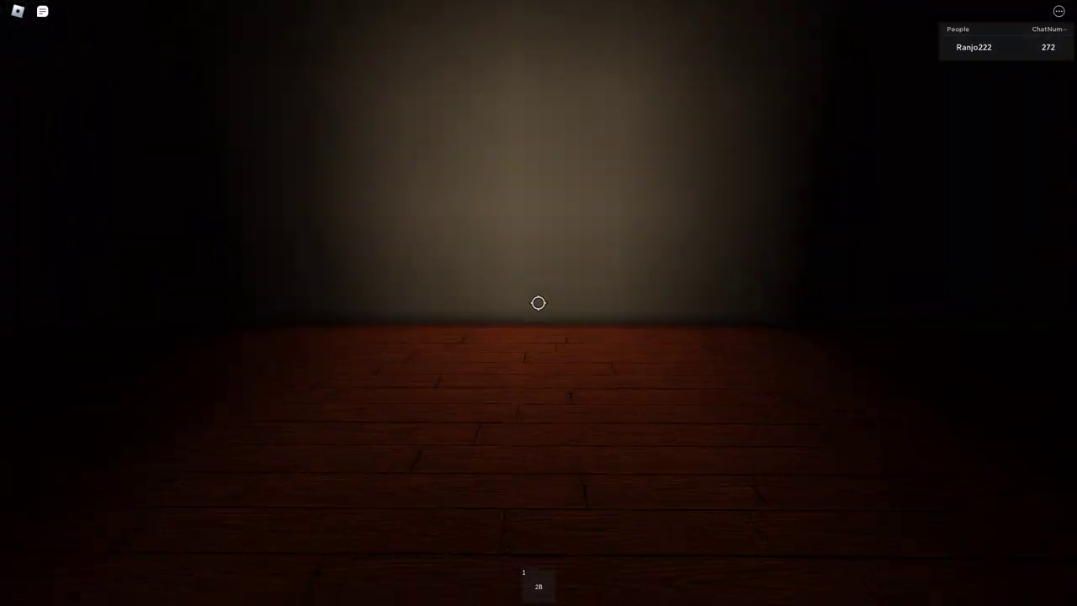
{"action": "key", "text": "s"}
{"action": "key", "text": "w"}
{"action": "key", "text": "s"}
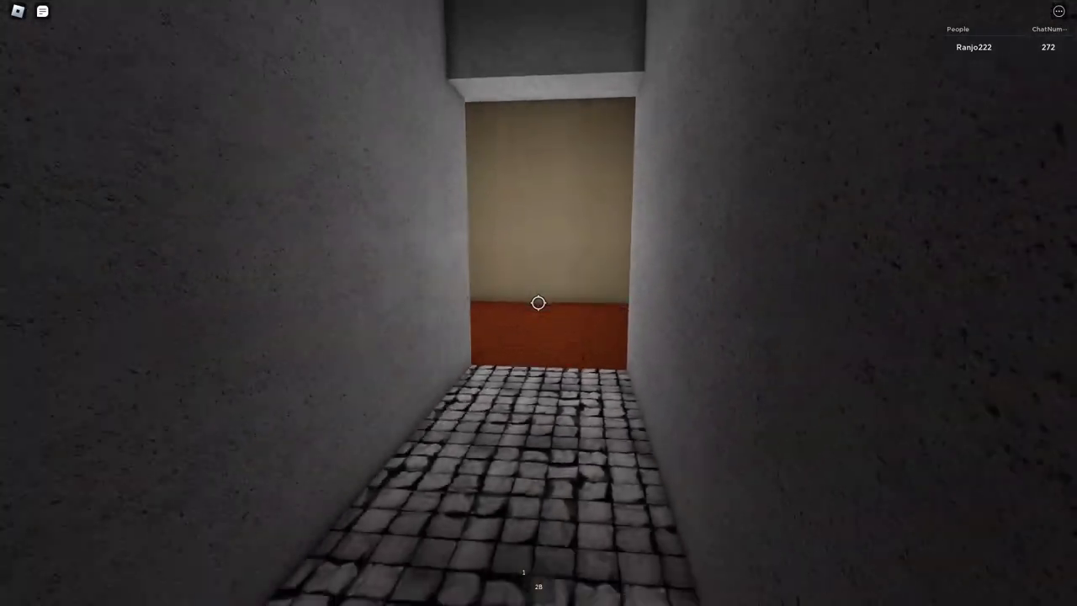
{"action": "key", "text": "w"}
{"action": "key", "text": "w"}
{"action": "key", "text": "w"}
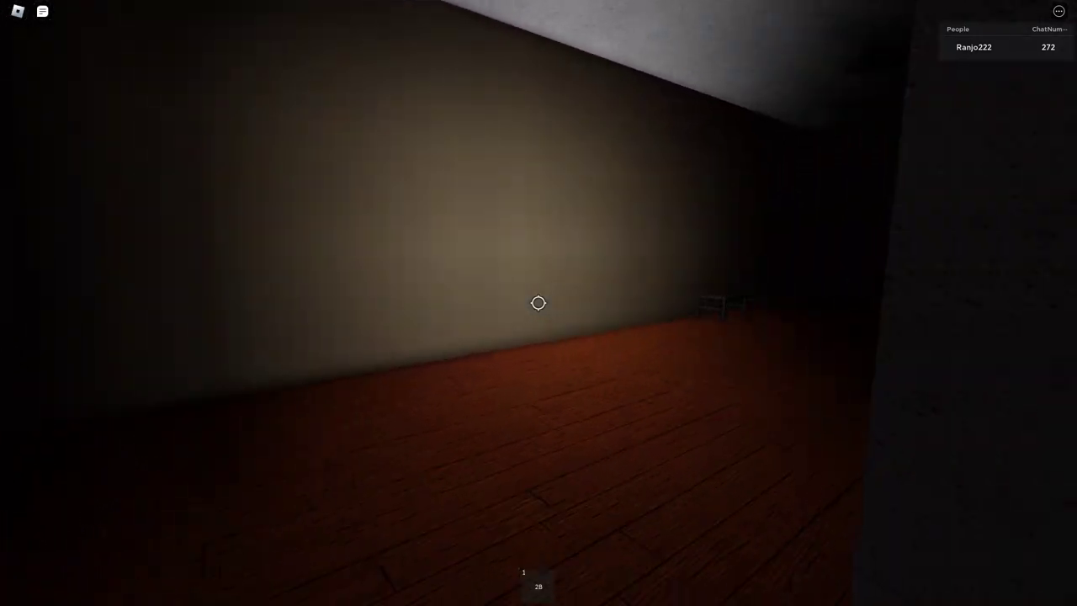
{"action": "key", "text": "w"}
Re-enter the washroom and walk past the stalls to the back wall by the sinks.
{"action": "key", "text": "w"}
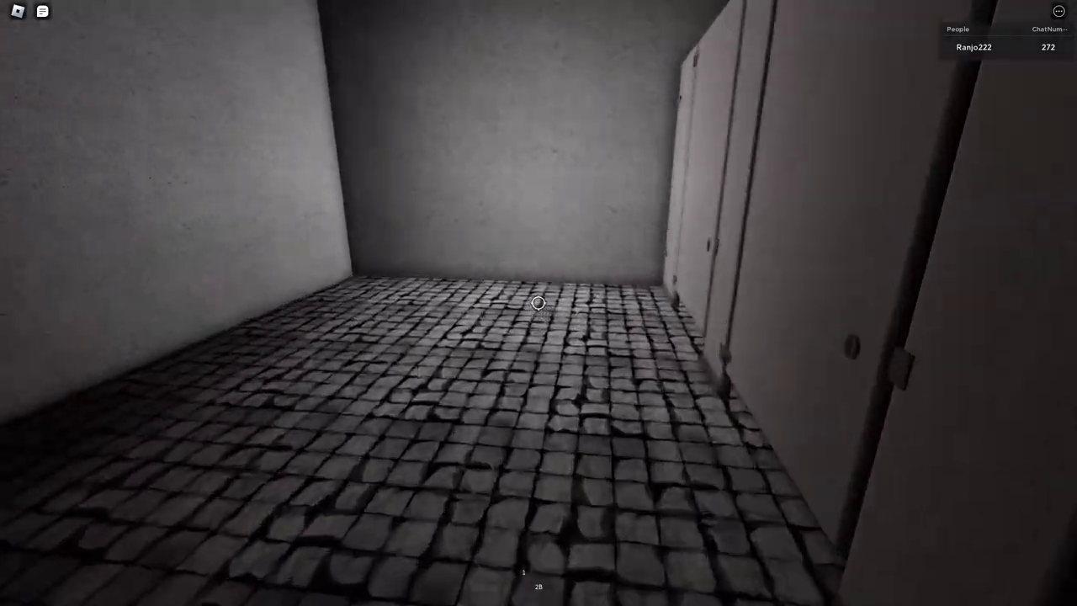
{"action": "key", "text": "w"}
{"action": "key", "text": "w"}
{"action": "key", "text": "w"}
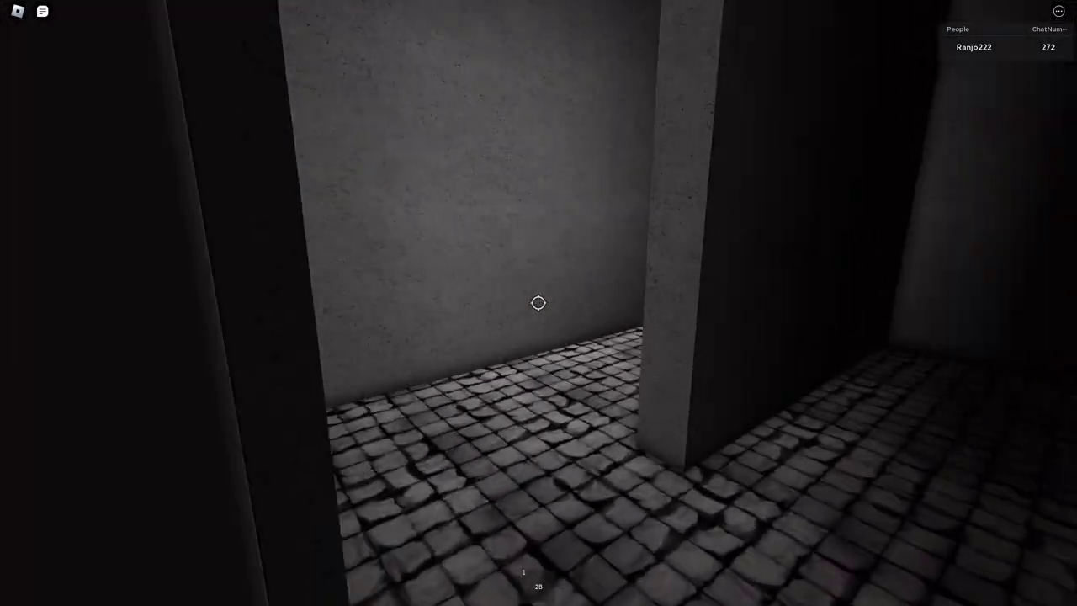
{"action": "key", "text": "w"}
{"action": "key", "text": "w"}
{"action": "key", "text": "w"}
{"action": "key", "text": "w"}
{"action": "key", "text": "w"}
{"action": "key", "text": "w"}
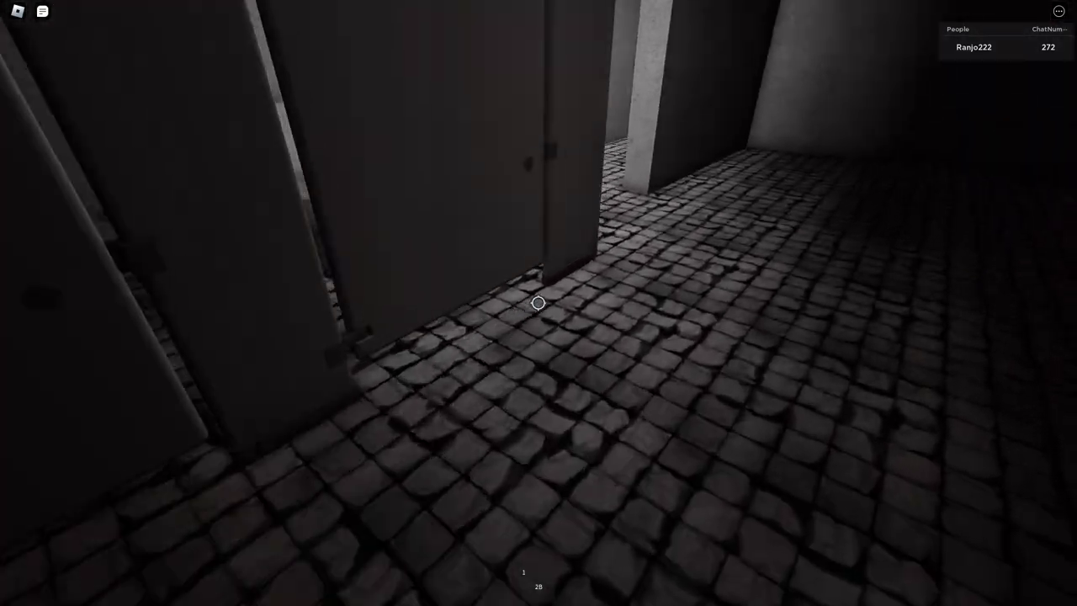
{"action": "key", "text": "w"}
{"action": "key", "text": "w"}
{"action": "key", "text": "w"}
{"action": "key", "text": "w"}
{"action": "key", "text": "w"}
{"action": "key", "text": "w"}
{"action": "key", "text": "w"}
{"action": "key", "text": "w"}
{"action": "key", "text": "w"}
{"action": "key", "text": "w"}
{"action": "key", "text": "w"}
{"action": "key", "text": "w"}
{"action": "key", "text": "w"}
{"action": "key", "text": "w"}
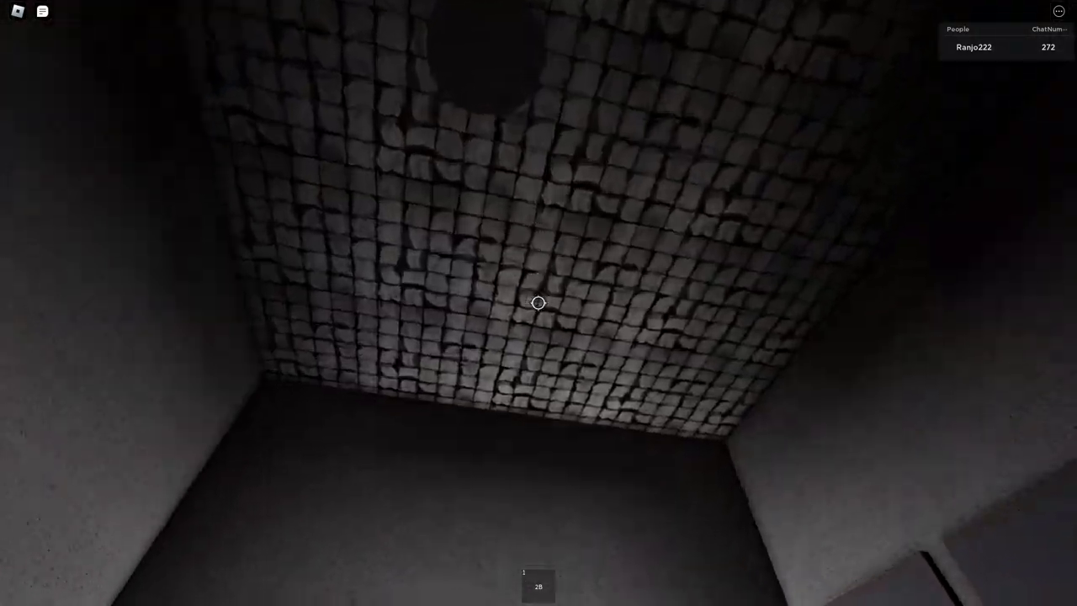
{"action": "key", "text": "w"}
Leave the stall corner and look down the corridor toward the orange doorway.
{"action": "key", "text": "w"}
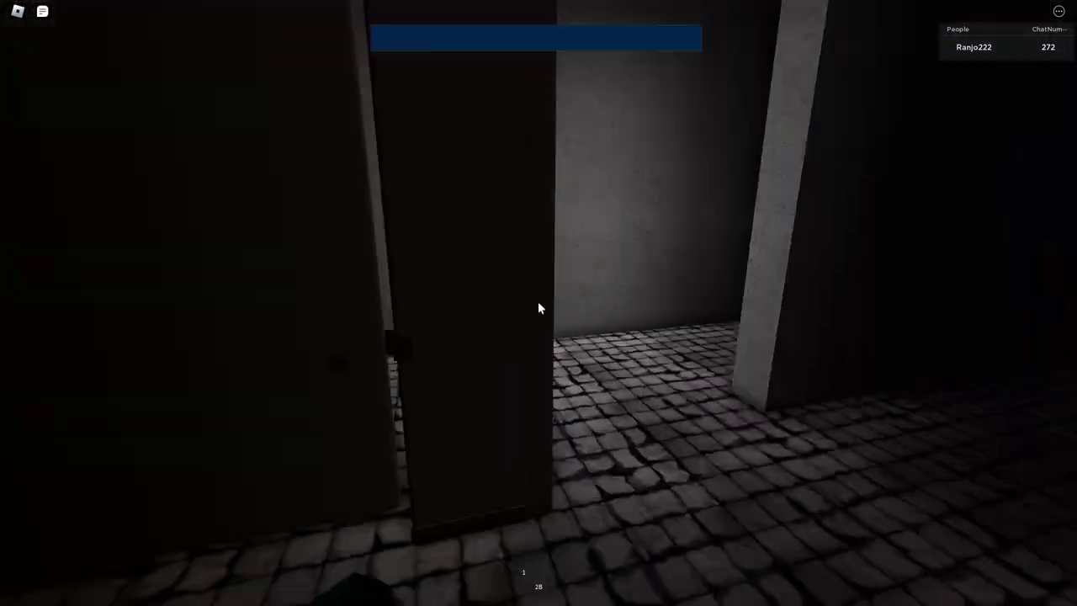
{"action": "key", "text": "w"}
{"action": "key", "text": "w"}
{"action": "key", "text": "w"}
{"action": "key", "text": "w"}
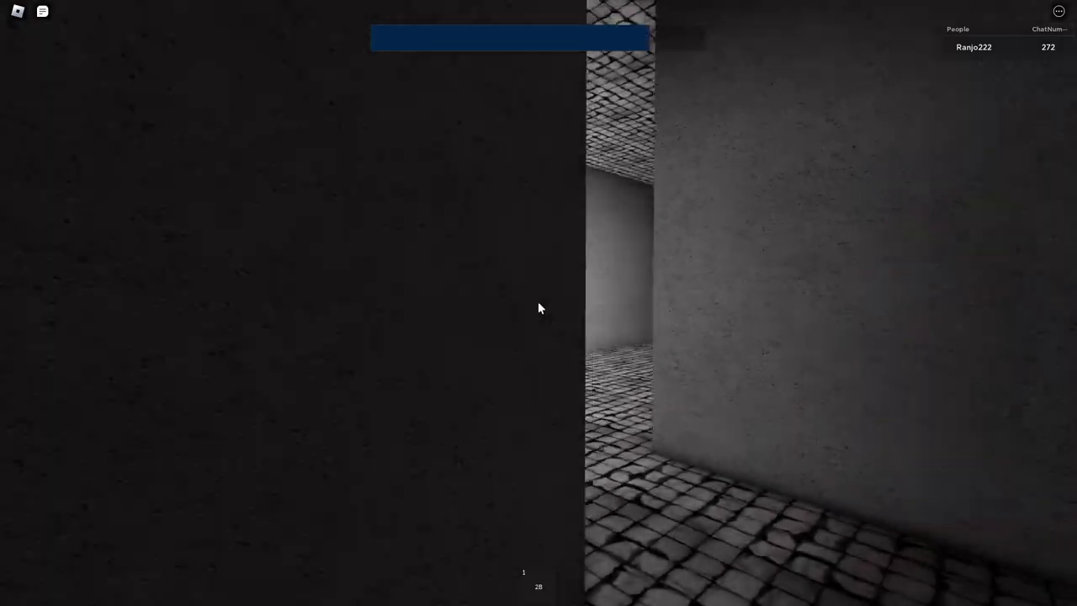
{"action": "key", "text": "w"}
{"action": "key", "text": "w"}
{"action": "key", "text": "w"}
{"action": "key", "text": "w"}
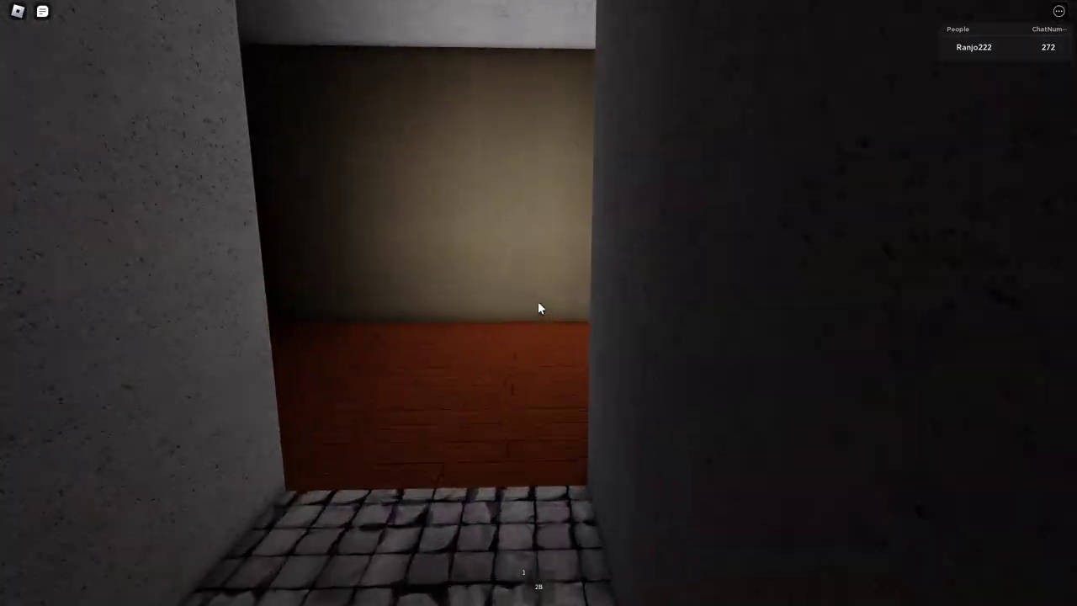
{"action": "key", "text": "w"}
Go back into the washroom, approach a stall door, then back away.
{"action": "key", "text": "w"}
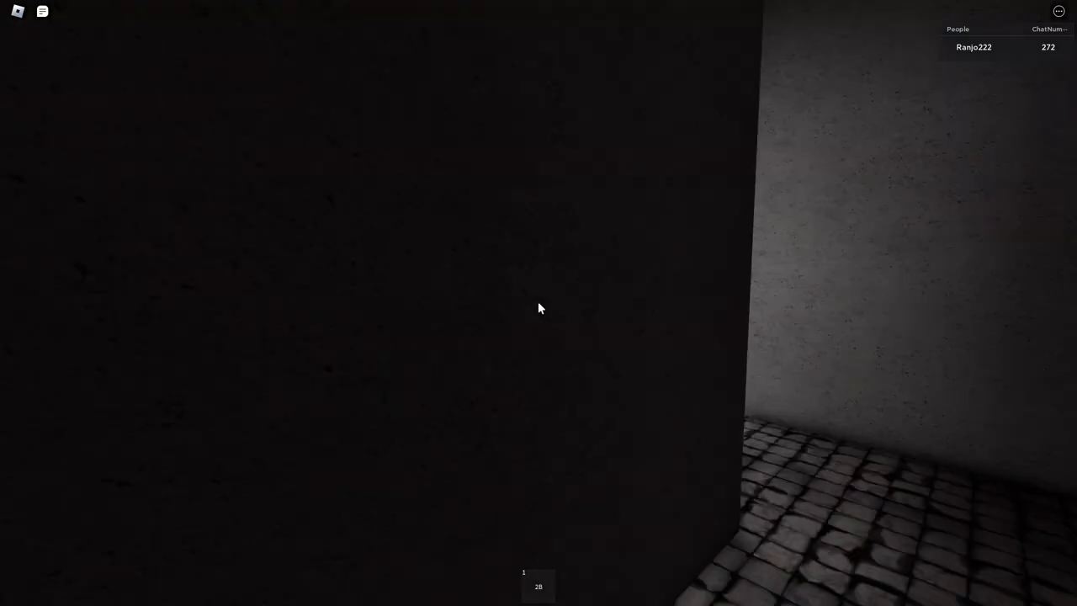
{"action": "key", "text": "w"}
{"action": "key", "text": "w"}
{"action": "key", "text": "w"}
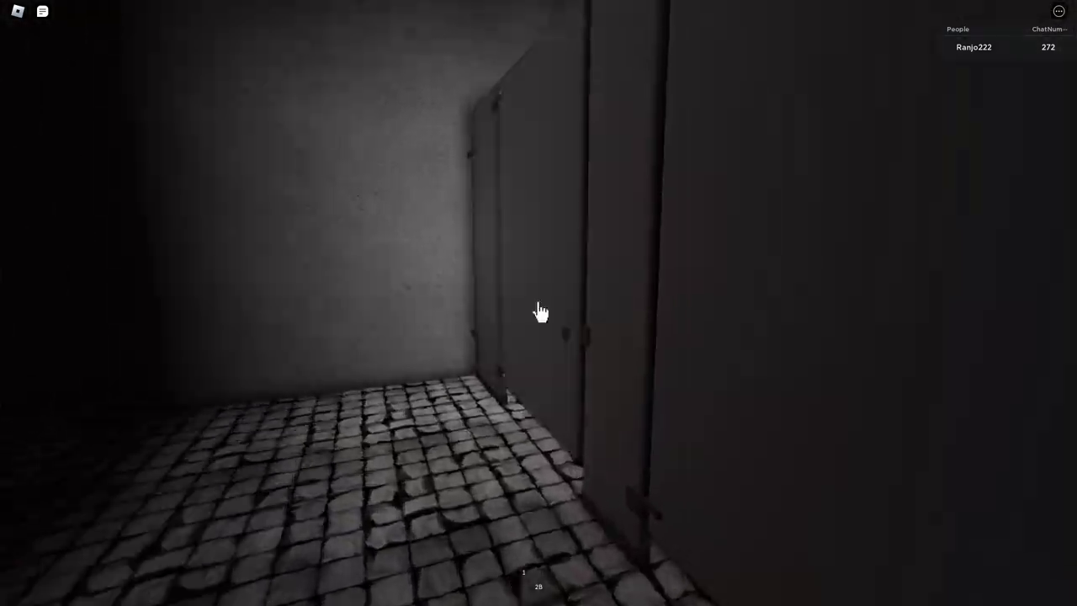
{"action": "key", "text": "w"}
{"action": "key", "text": "w"}
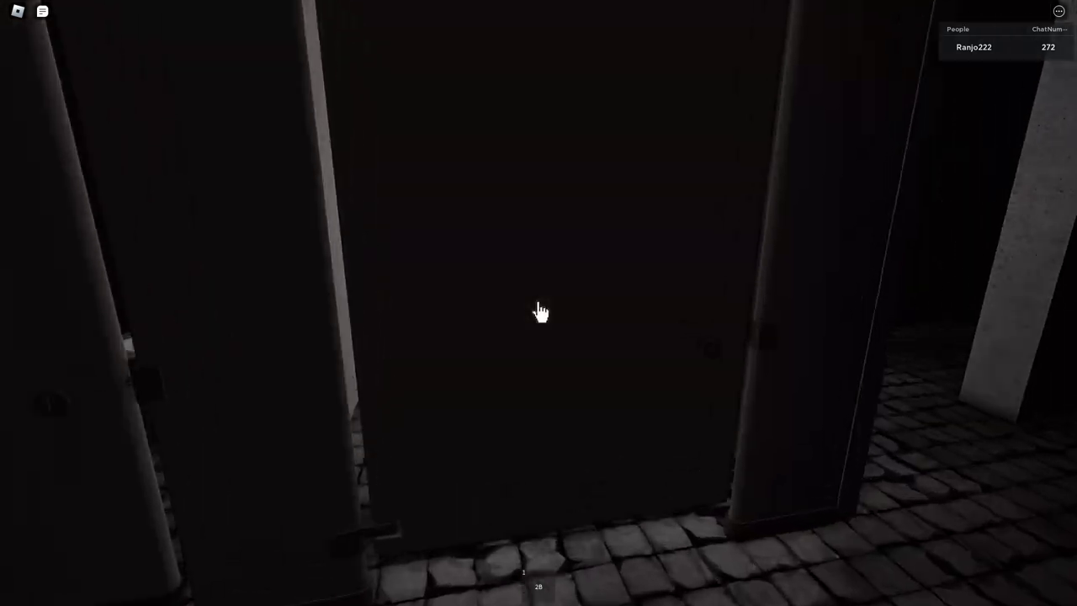
{"action": "key", "text": "s"}
{"action": "key", "text": "s"}
{"action": "key", "text": "w"}
{"action": "key", "text": "w"}
Walk past the sinks and row of stalls and out into the hallway.
{"action": "key", "text": "w"}
{"action": "key", "text": "w"}
{"action": "key", "text": "d"}
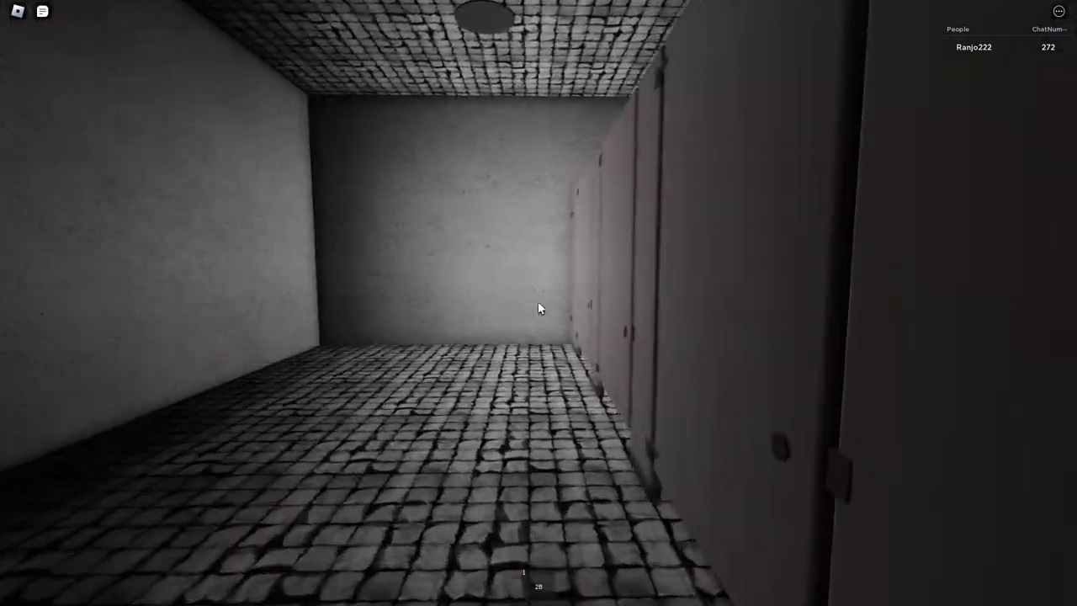
{"action": "key", "text": "w"}
{"action": "key", "text": "w"}
{"action": "key", "text": "w"}
{"action": "key", "text": "w"}
{"action": "key", "text": "w"}
{"action": "key", "text": "w"}
{"action": "key", "text": "w"}
{"action": "key", "text": "w"}
{"action": "key", "text": "w"}
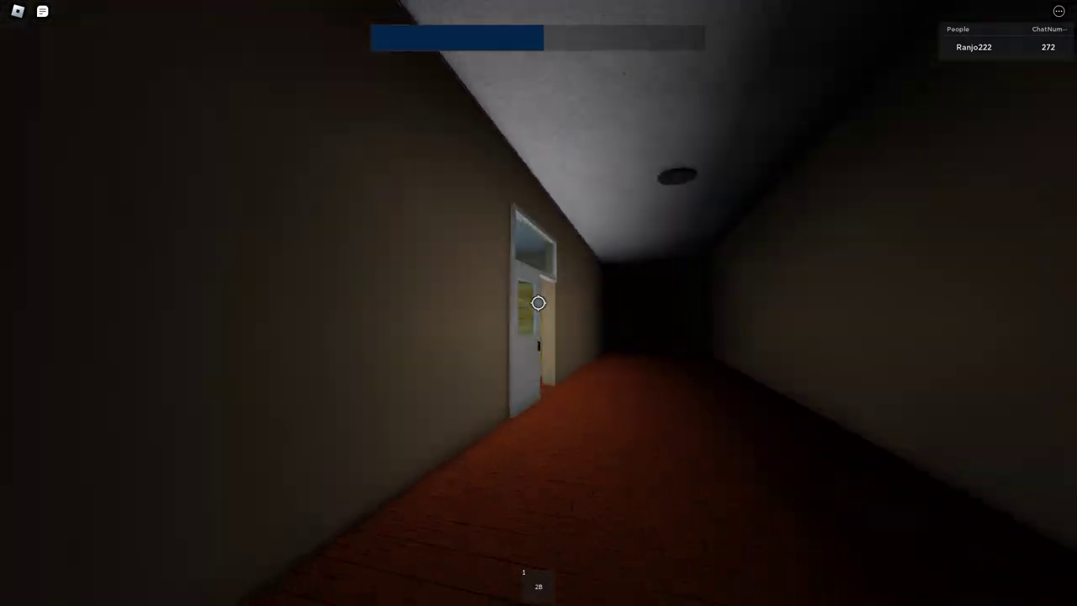
{"action": "key", "text": "w"}
{"action": "key", "text": "w"}
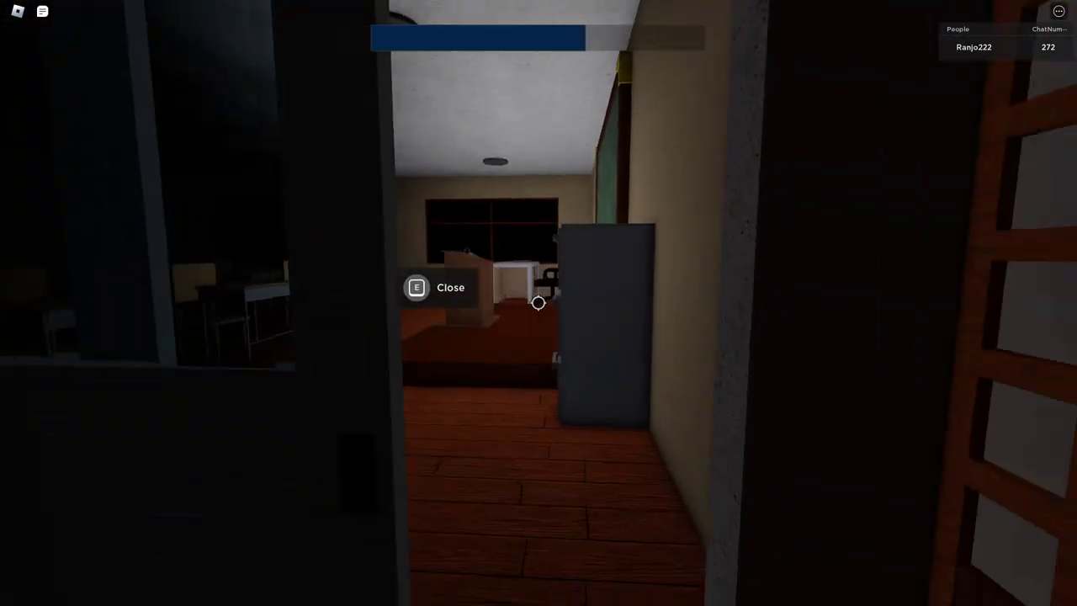
Step into the classroom, look around, and return to the hallway.
{"action": "key", "text": "w"}
{"action": "key", "text": "w"}
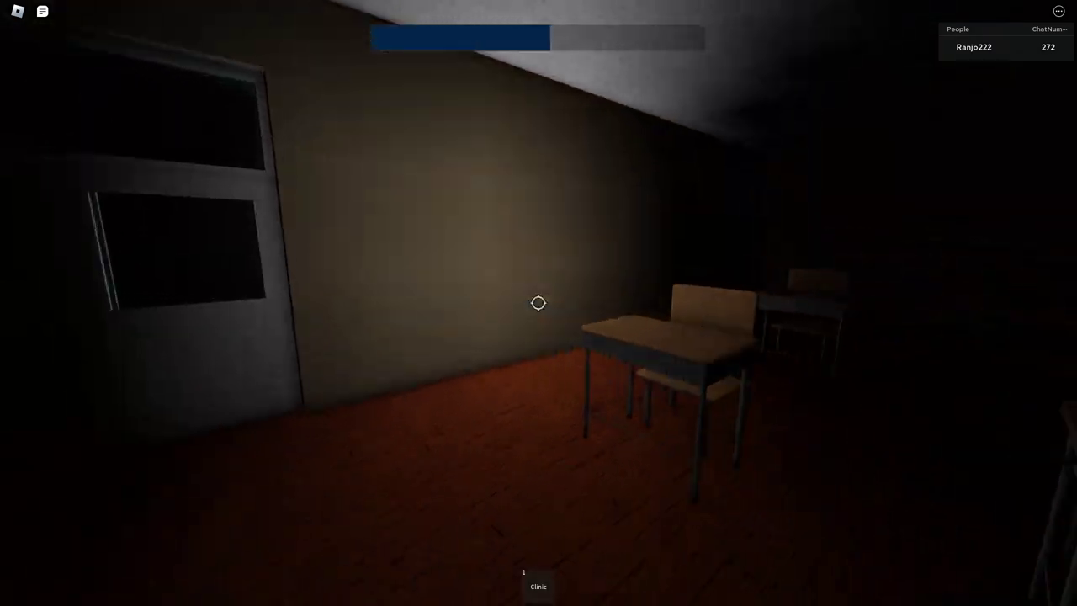
{"action": "key", "text": "w"}
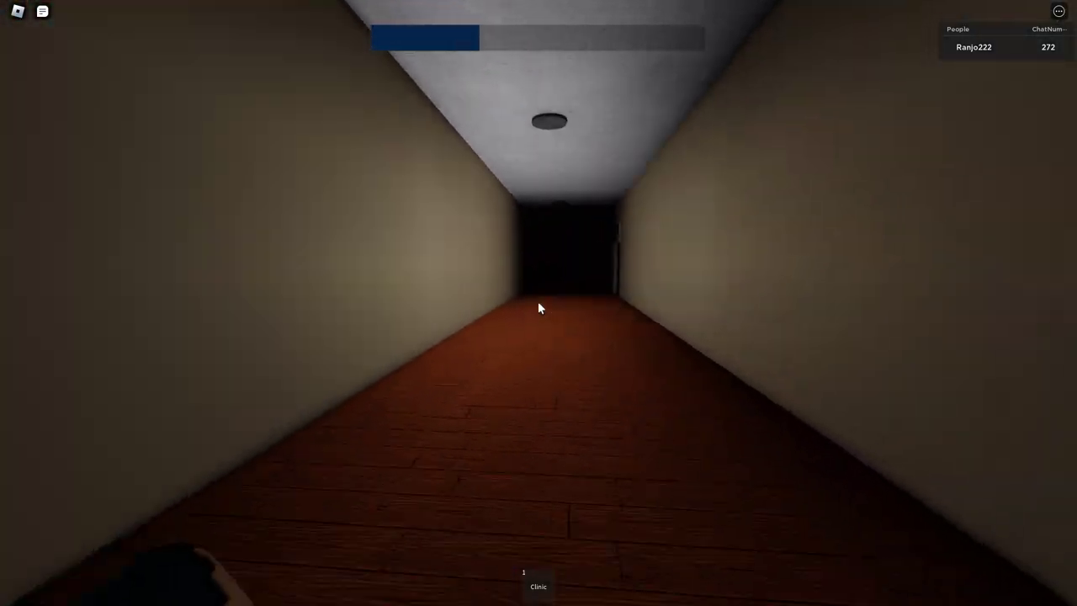
Walk down the hallway past room 1-B toward the next doorway.
{"action": "key", "text": "w"}
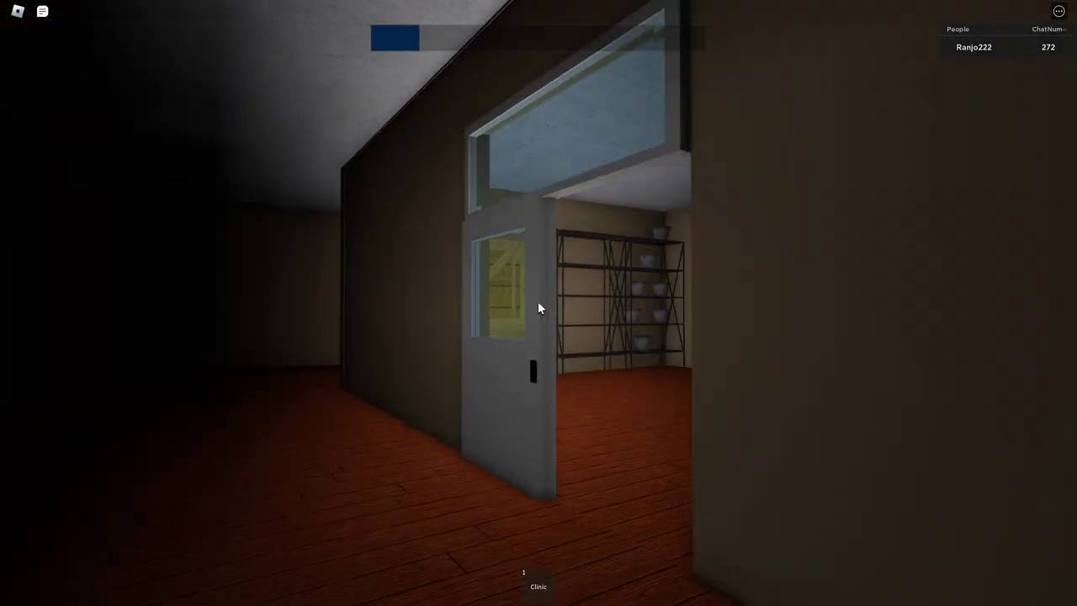
{"action": "key", "text": "w"}
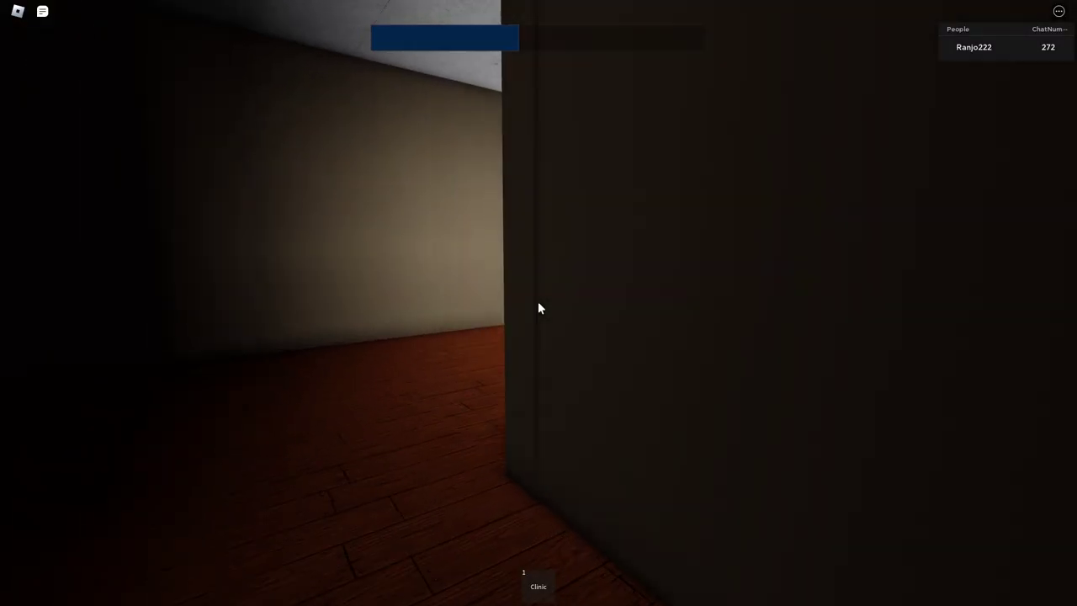
{"action": "key", "text": "w"}
{"action": "key", "text": "w"}
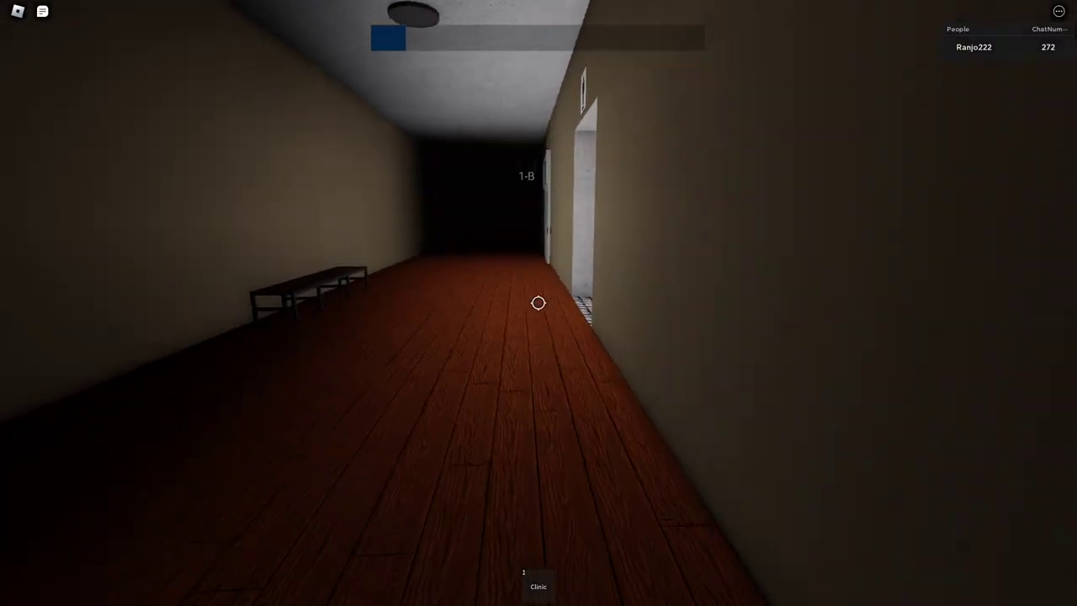
Enter the grey stone bathroom and check the urinals and stalls.
{"action": "key", "text": "w"}
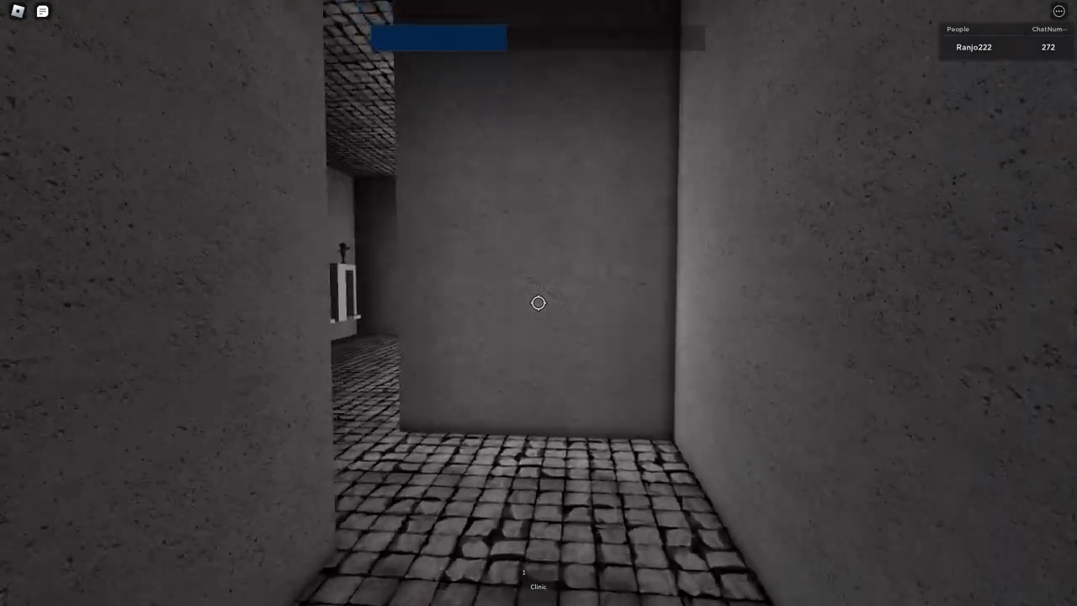
{"action": "key", "text": "w"}
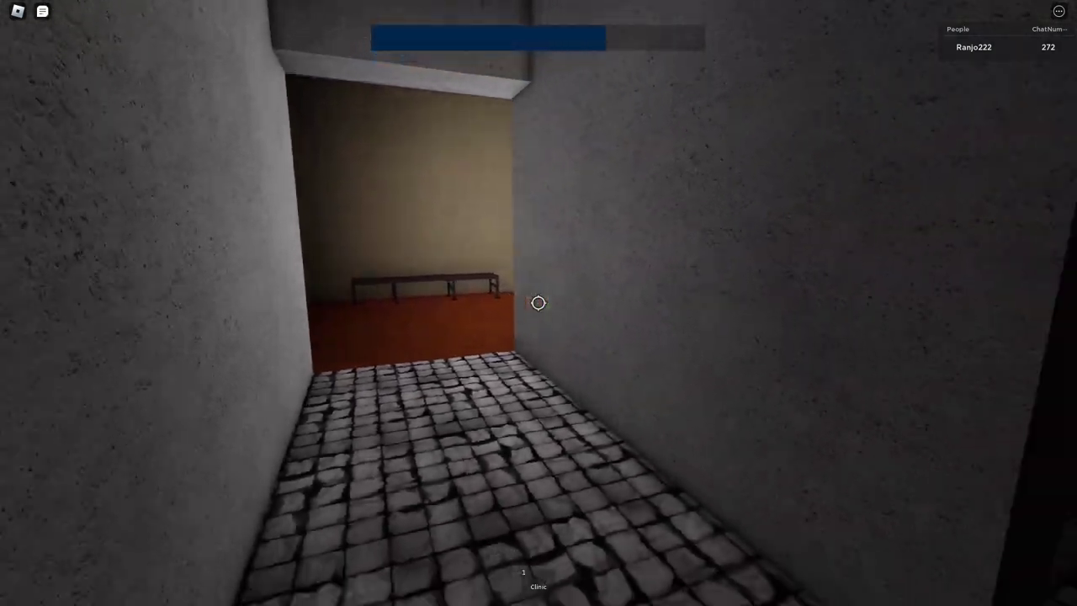
{"action": "key", "text": "w"}
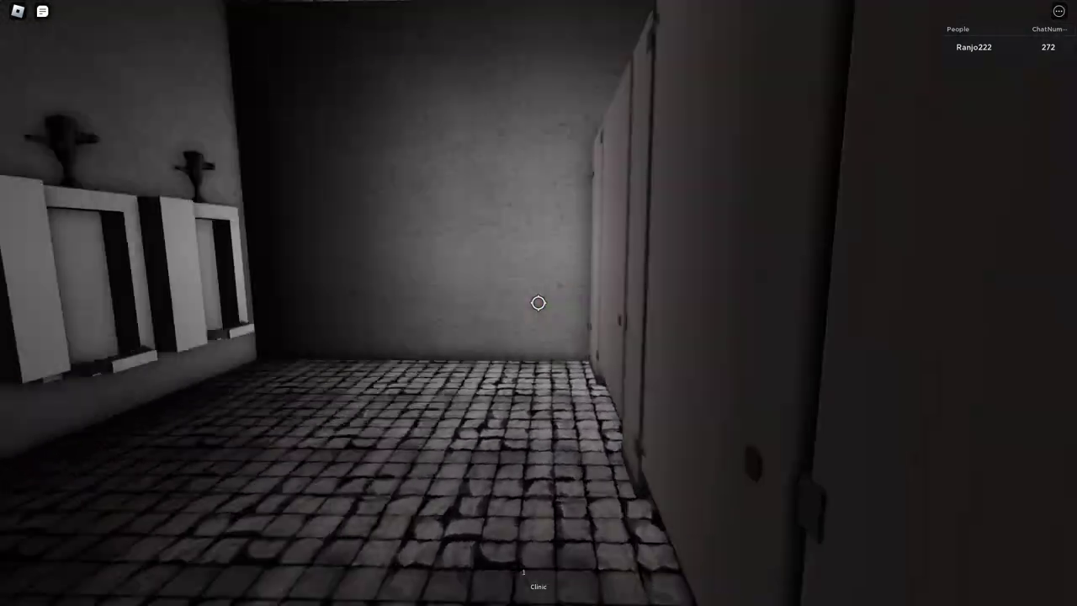
{"action": "key", "text": "w"}
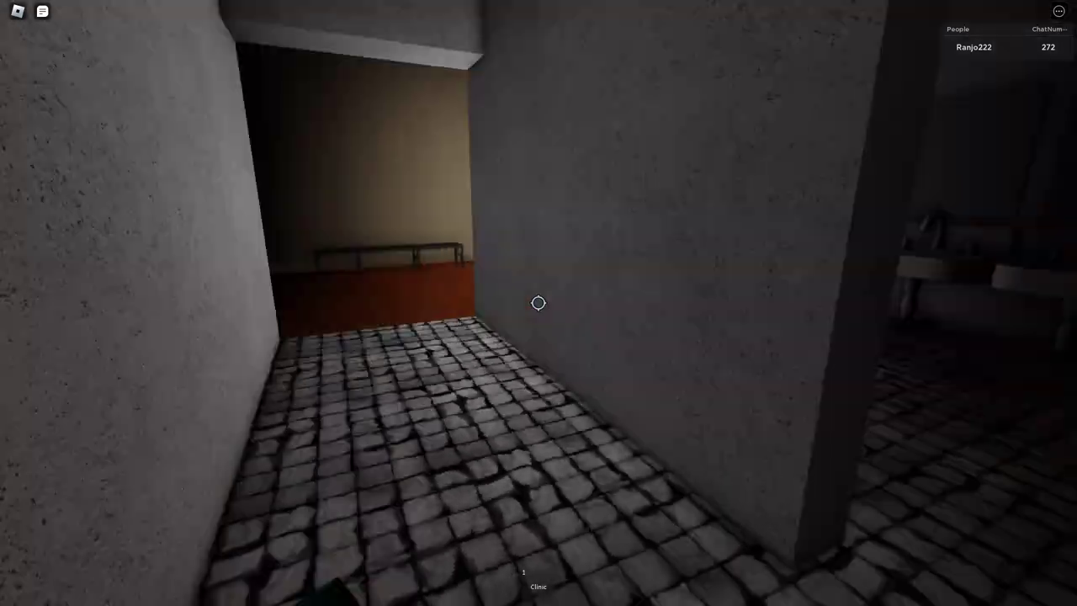
{"action": "key", "text": "w"}
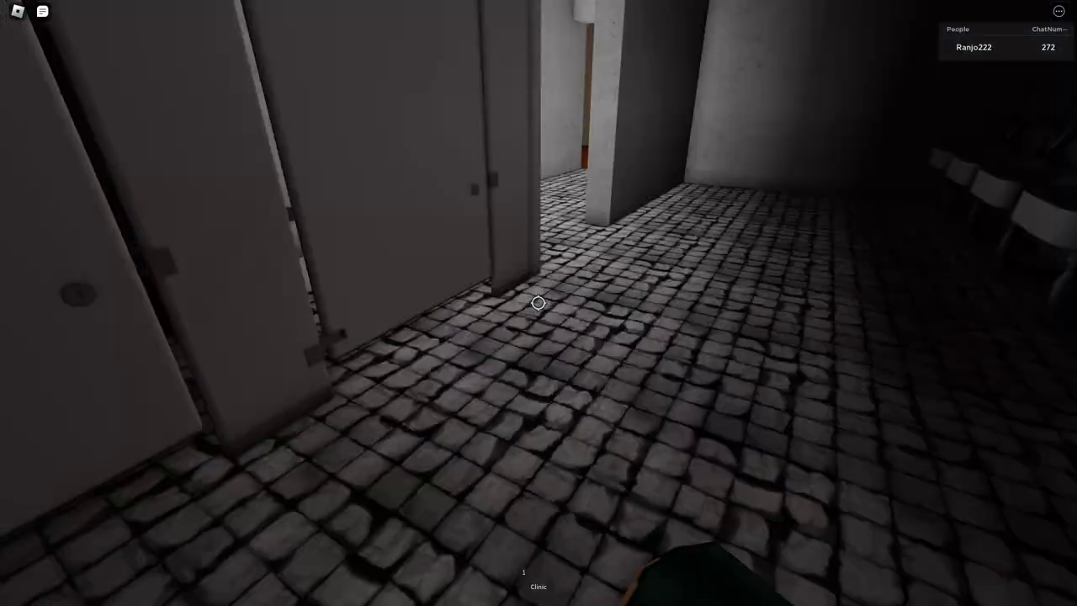
Walk past the urinals to the sinks, then exit into the bench hallway.
{"action": "key", "text": "w"}
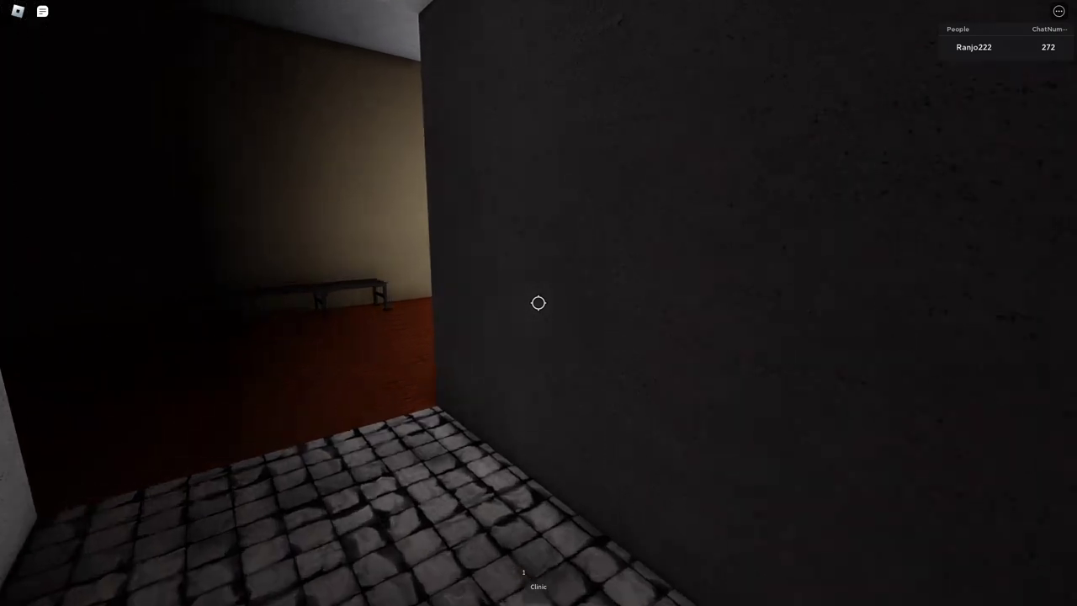
{"action": "key", "text": "w"}
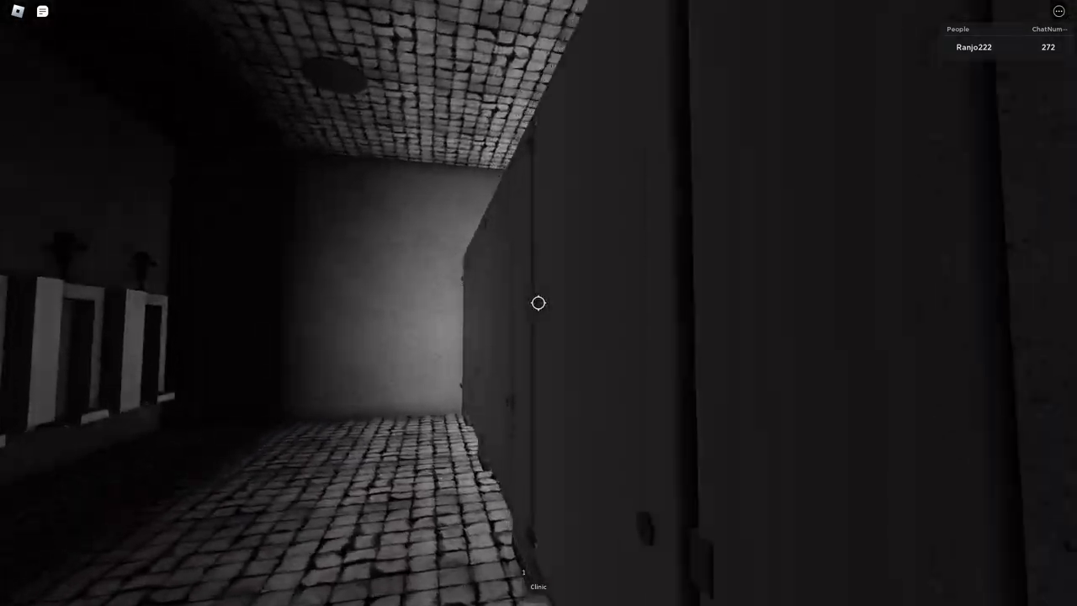
{"action": "key", "text": "w"}
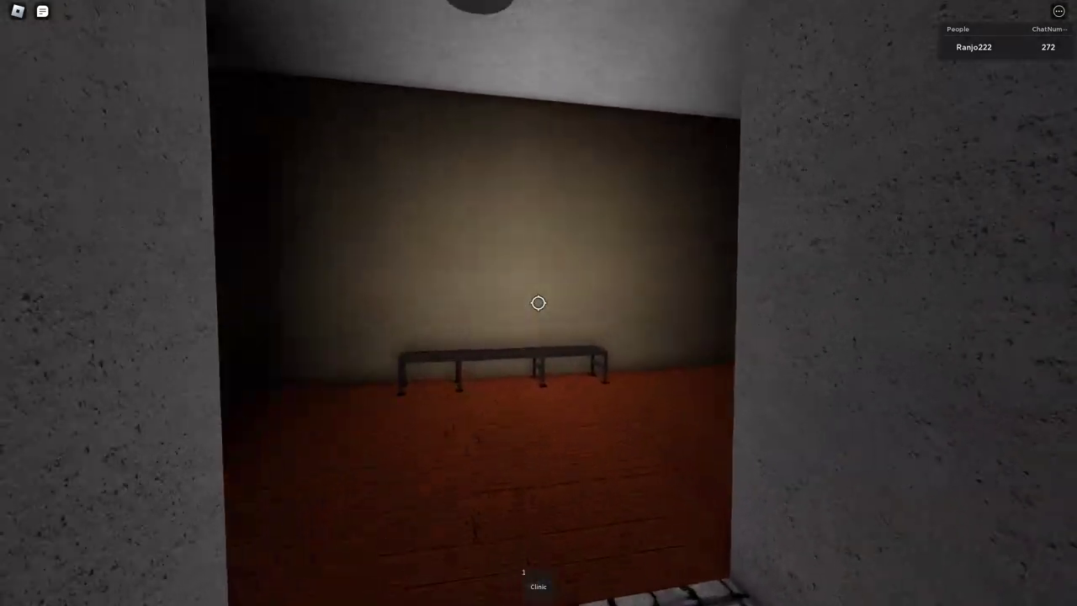
{"action": "key", "text": "w"}
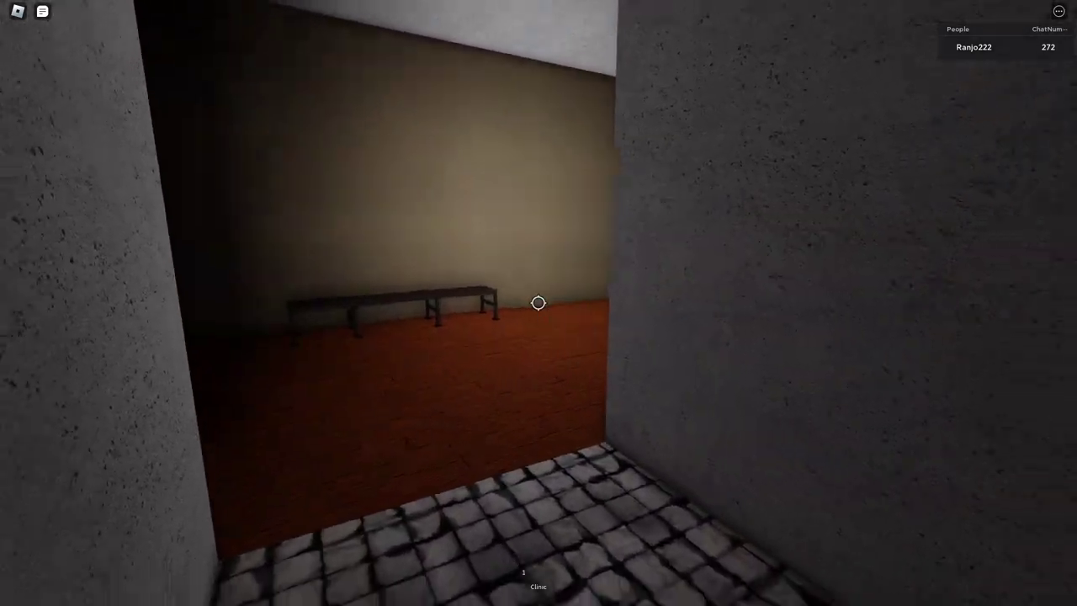
{"action": "key", "text": "w"}
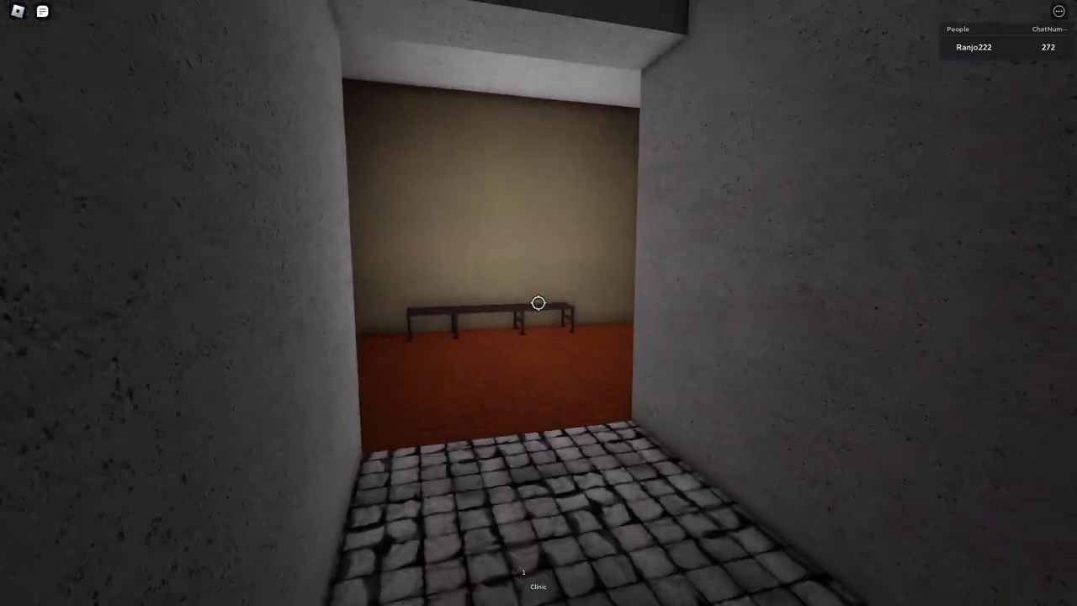
{"action": "key", "text": "w"}
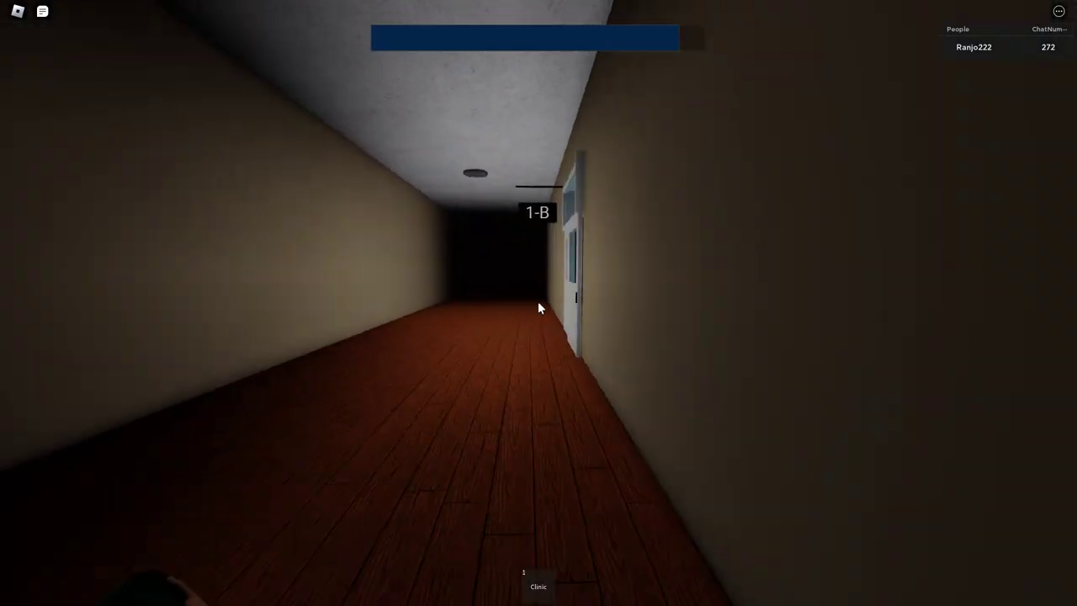
Walk past the 1-B door, climb the staircase and follow the upper hallway.
{"action": "key", "text": "w"}
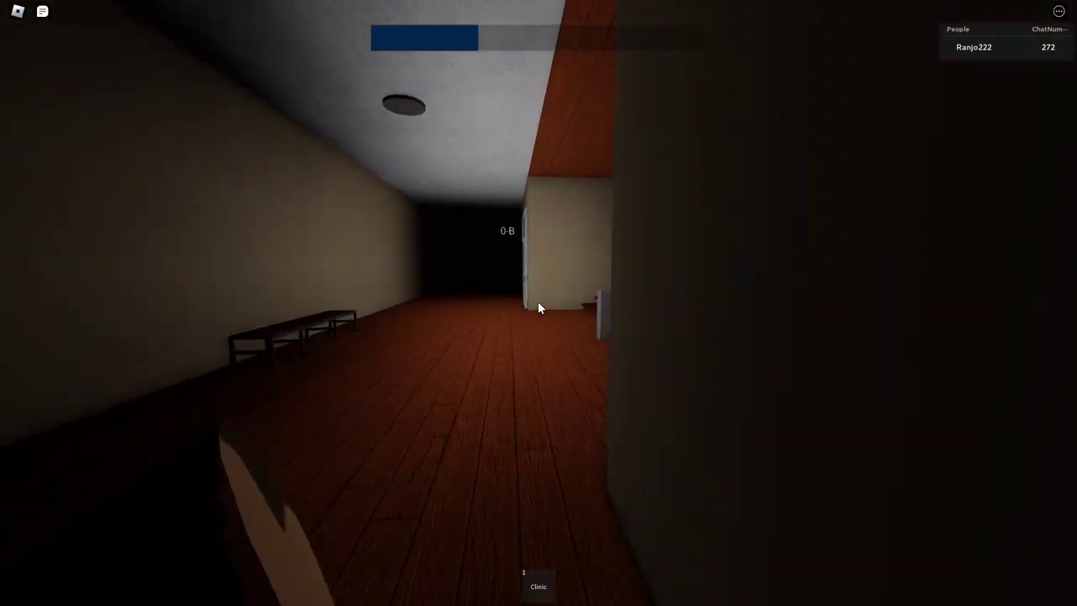
{"action": "key", "text": "w"}
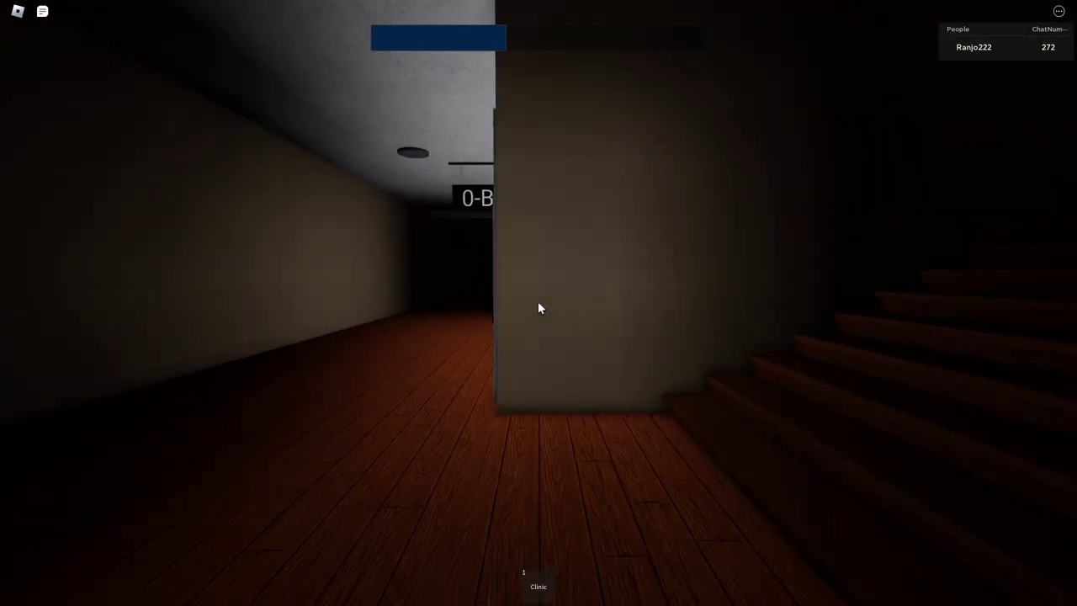
{"action": "key", "text": "w"}
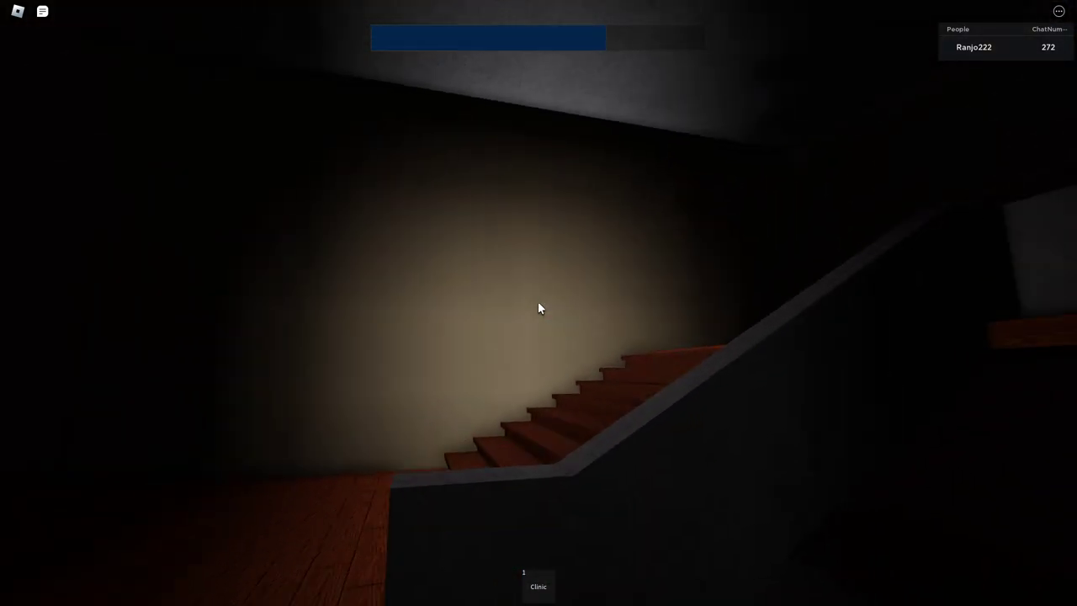
{"action": "key", "text": "w"}
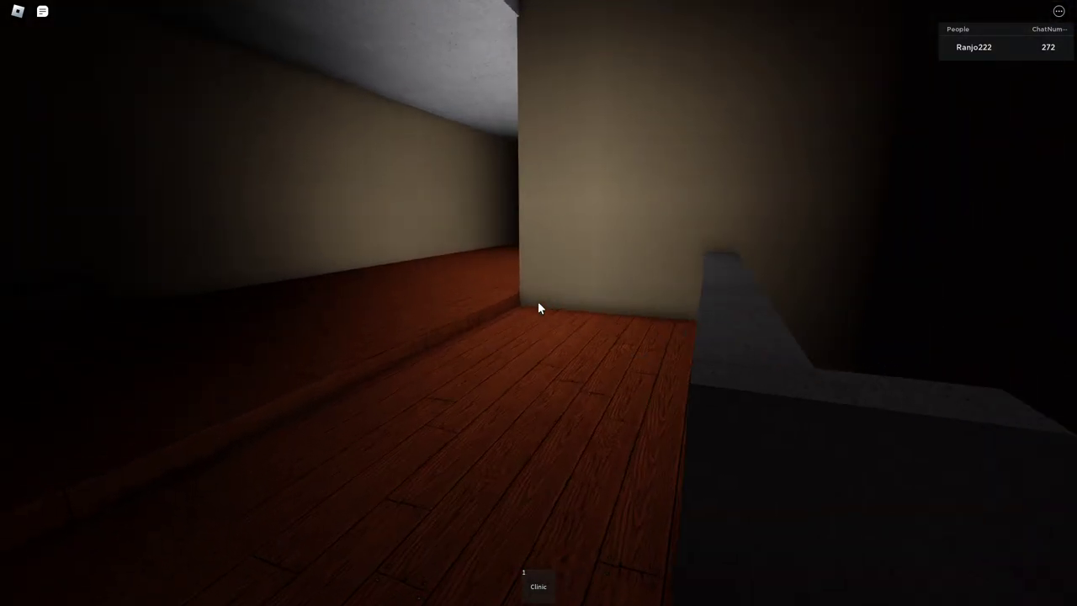
{"action": "key", "text": "w"}
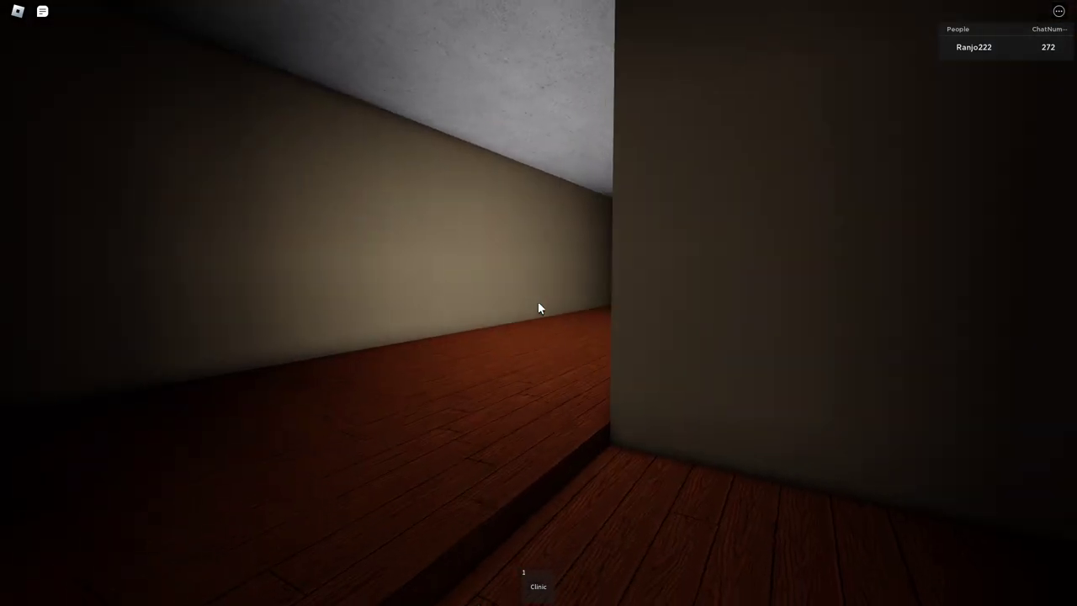
Round the corner, descend the stairs into a corridor, then climb onto the stair landing.
{"action": "key", "text": "w"}
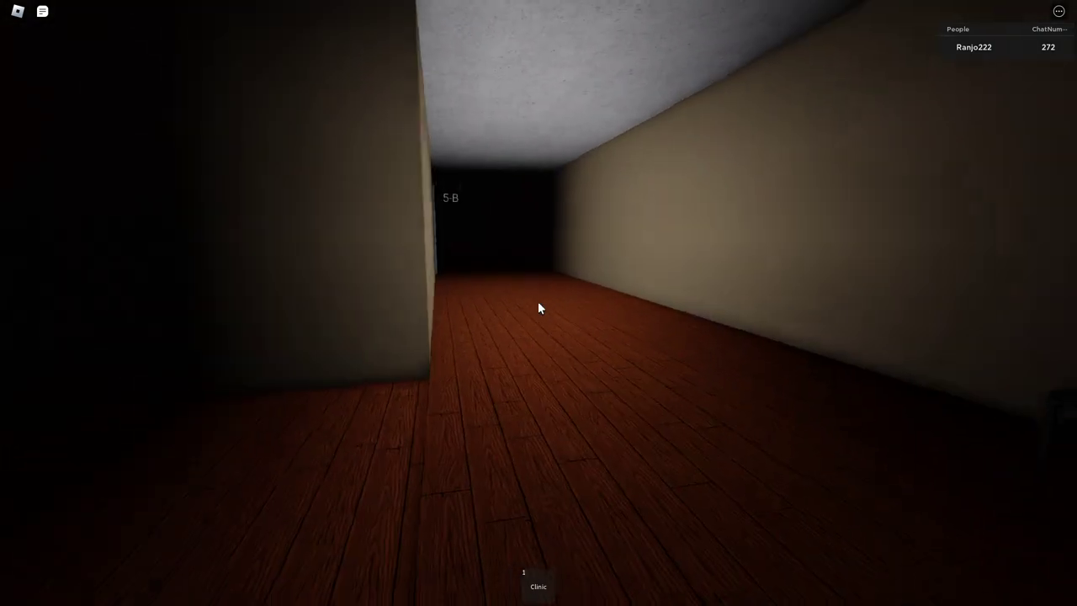
{"action": "key", "text": "w"}
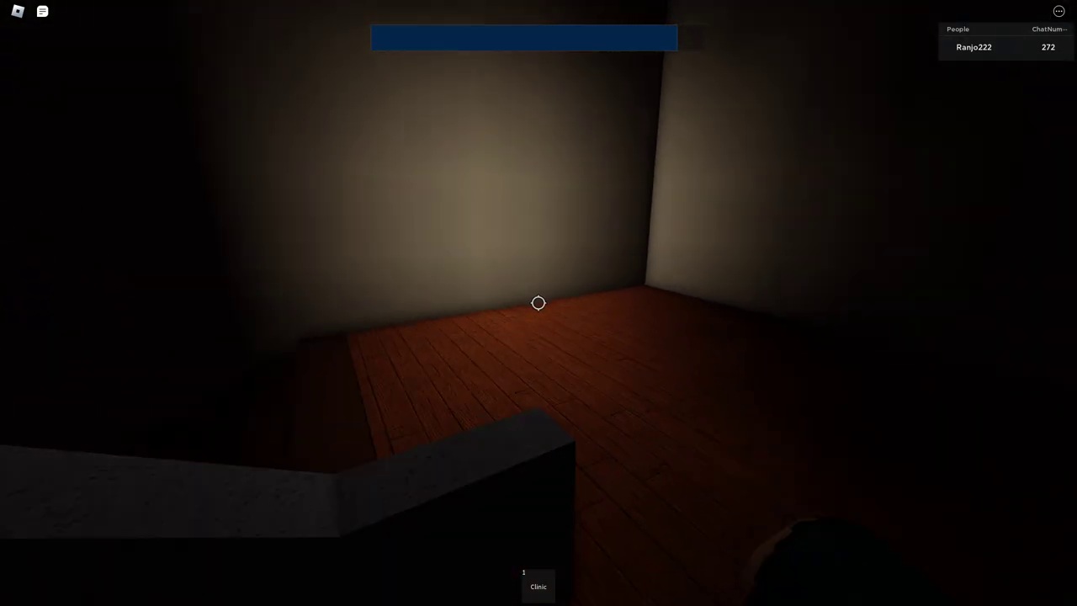
{"action": "key", "text": "w"}
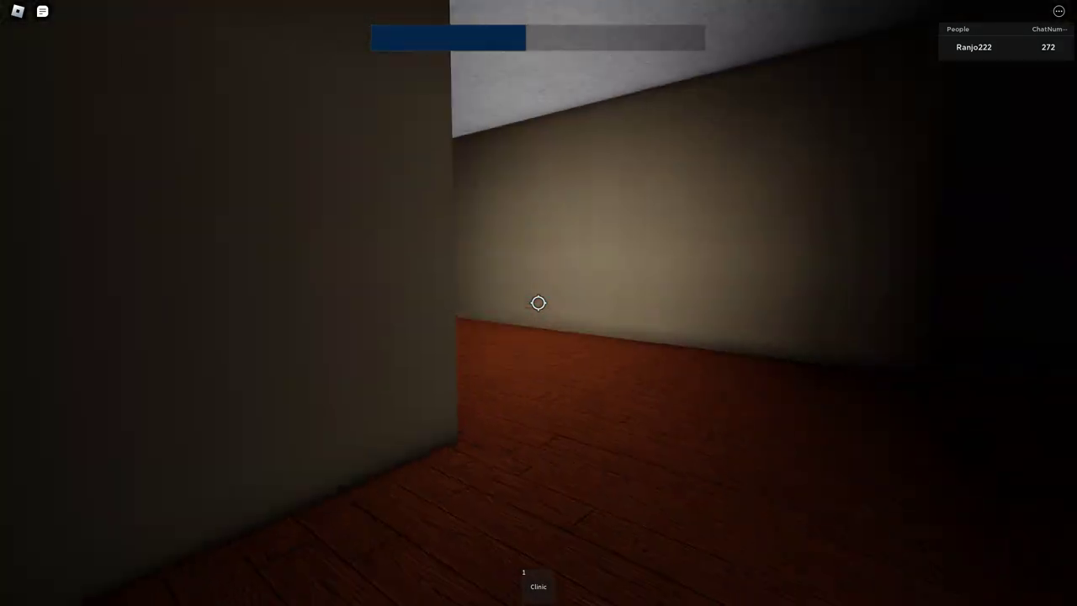
{"action": "key", "text": "w"}
{"action": "key", "text": "w"}
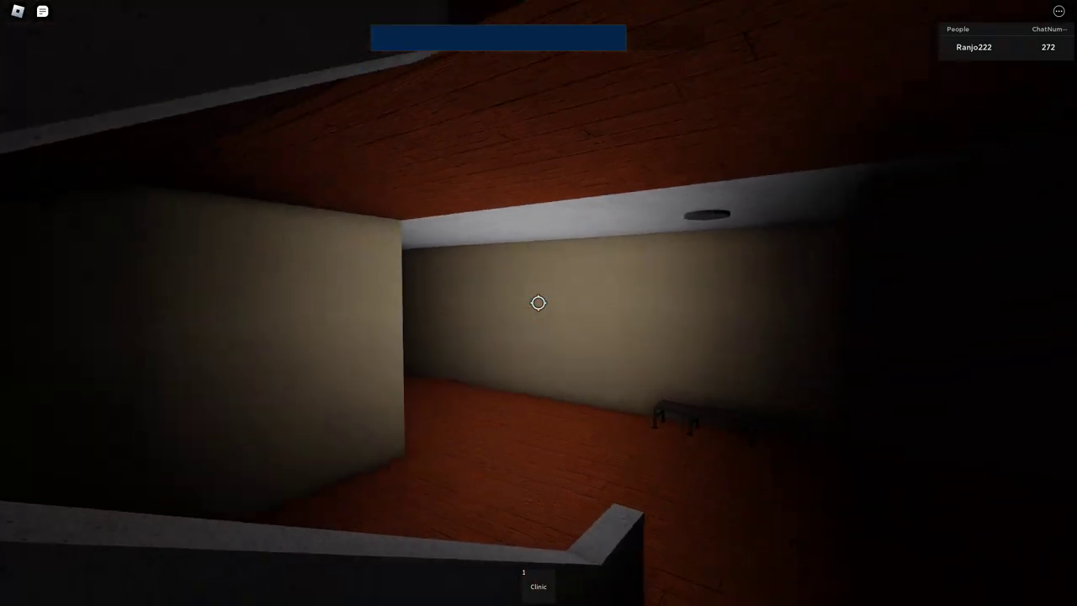
{"action": "key", "text": "w"}
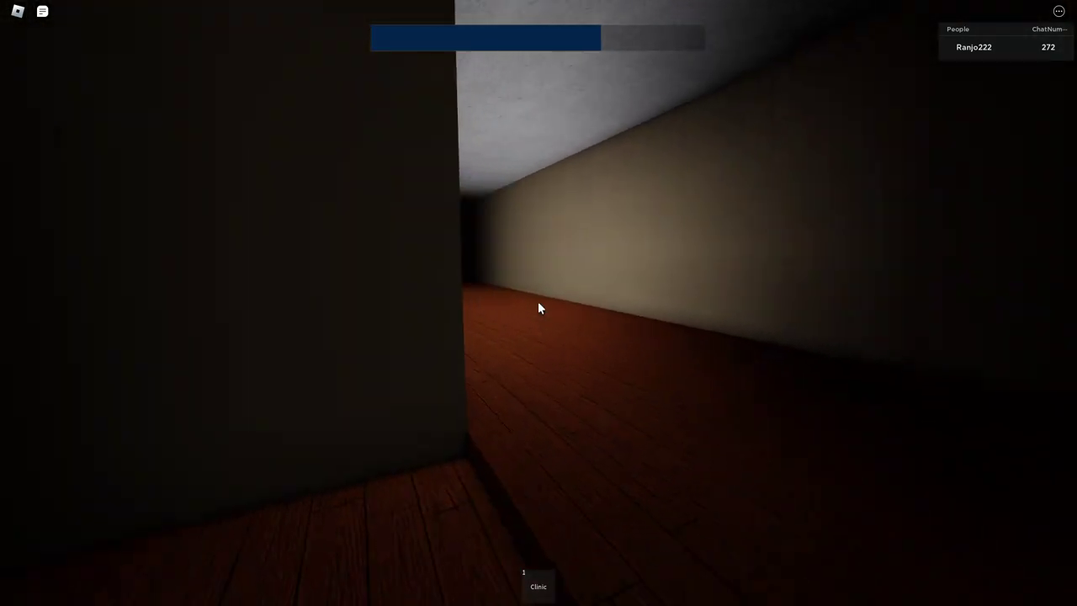
{"action": "key", "text": "w"}
{"action": "key", "text": "w"}
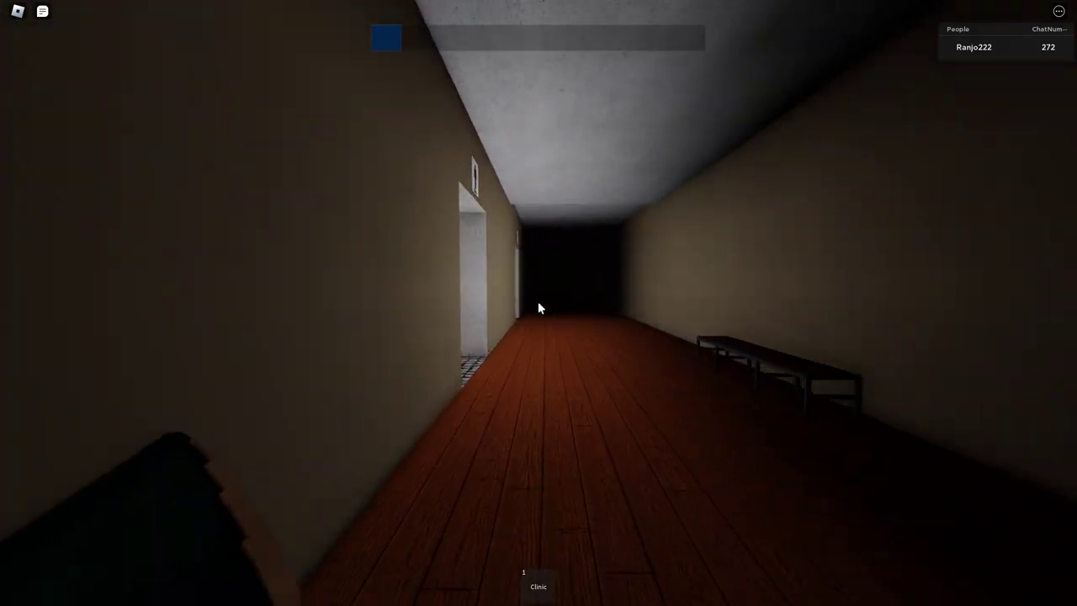
Turn to face down the corridor and walk toward the bench.
{"action": "right_click", "coordinate": [539, 308]}
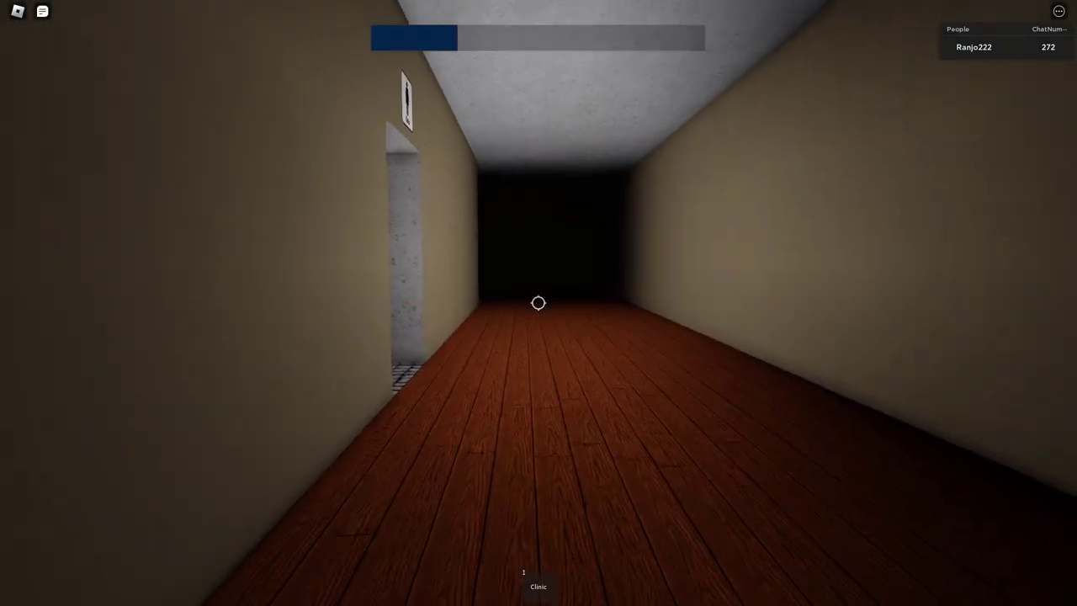
{"action": "key", "text": "w"}
{"action": "key", "text": "w"}
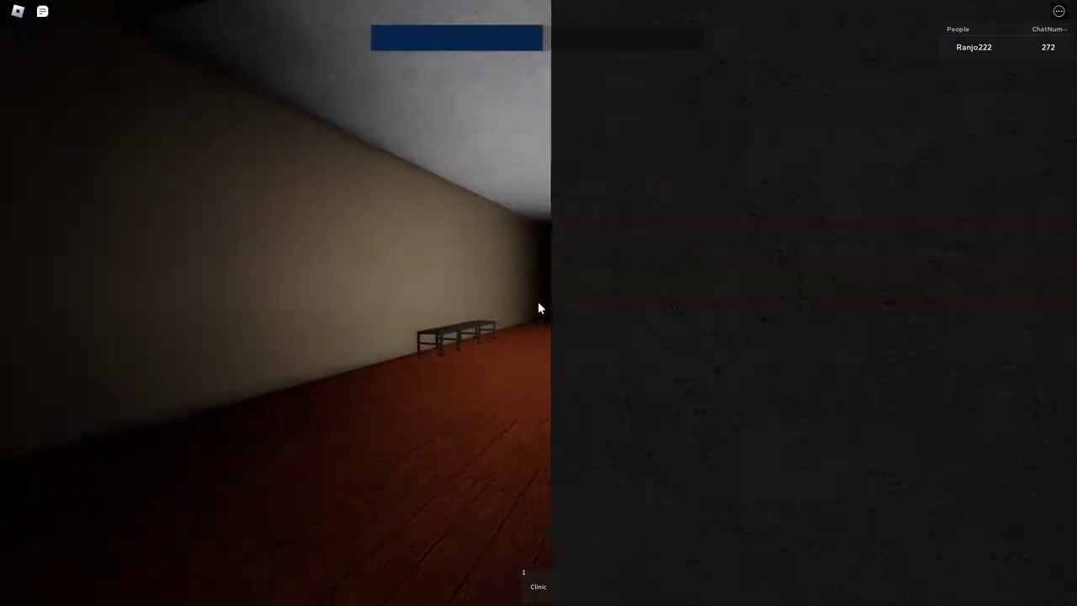
Walk through the washroom past the stalls, back out, and down the corridor to the clinic doors.
{"action": "key", "text": "w"}
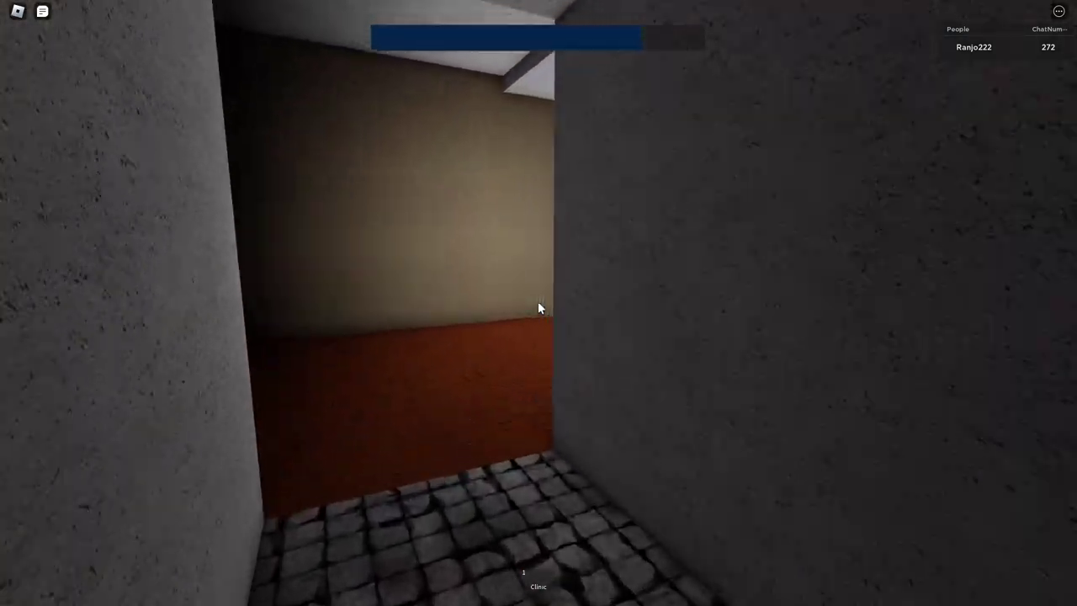
{"action": "key", "text": "w"}
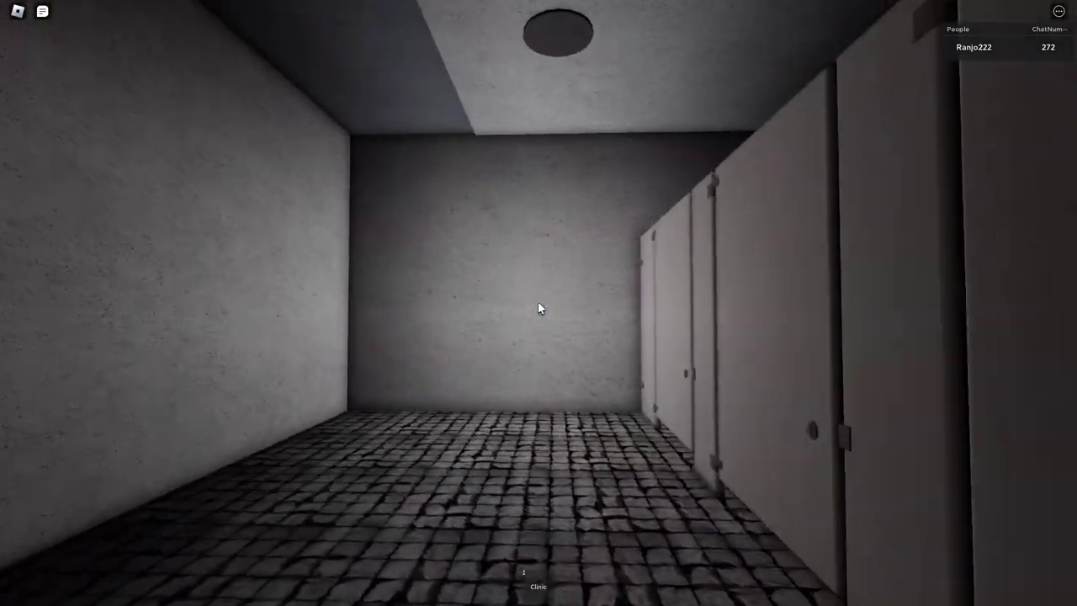
{"action": "key", "text": "w"}
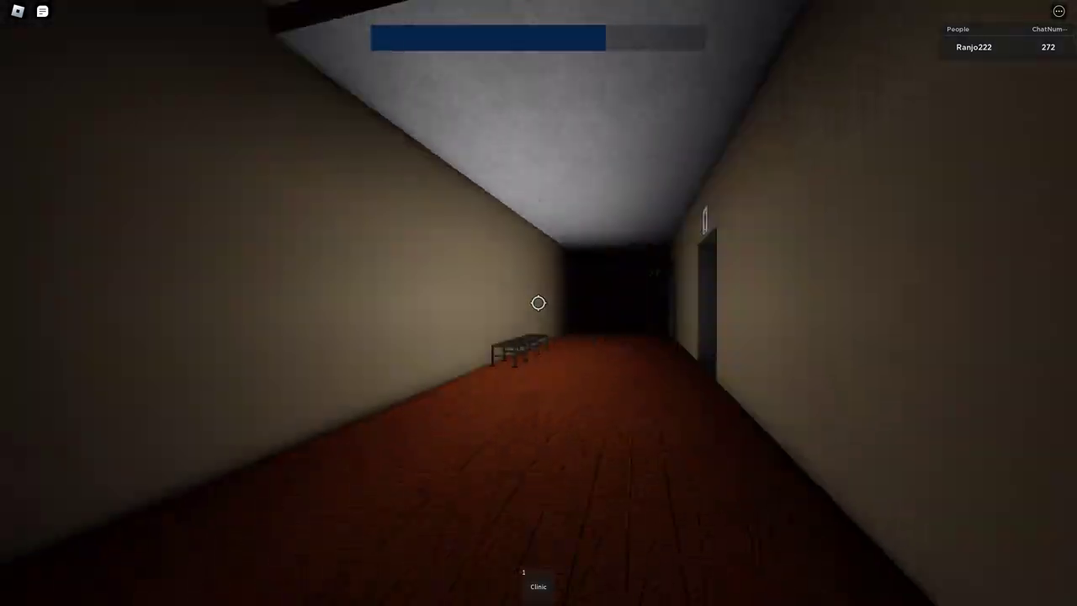
{"action": "key", "text": "w"}
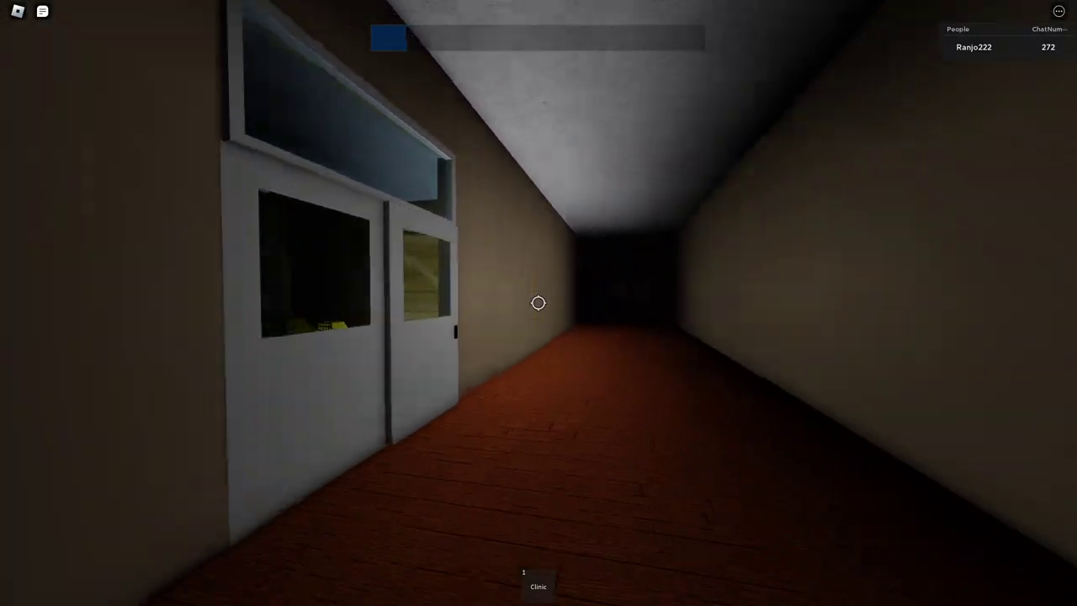
{"action": "key", "text": "w"}
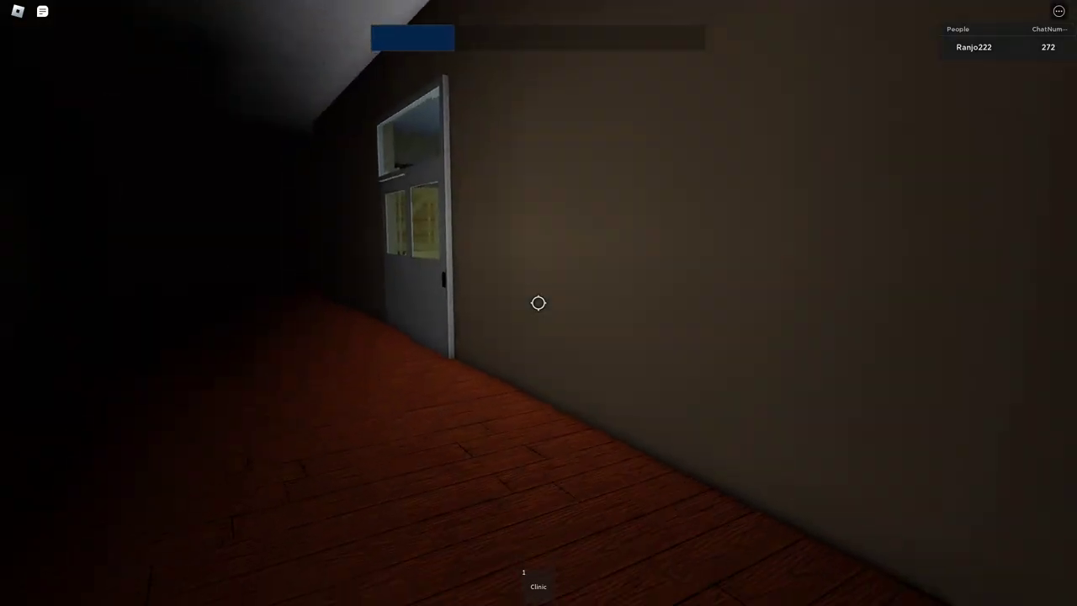
{"action": "key", "text": "w"}
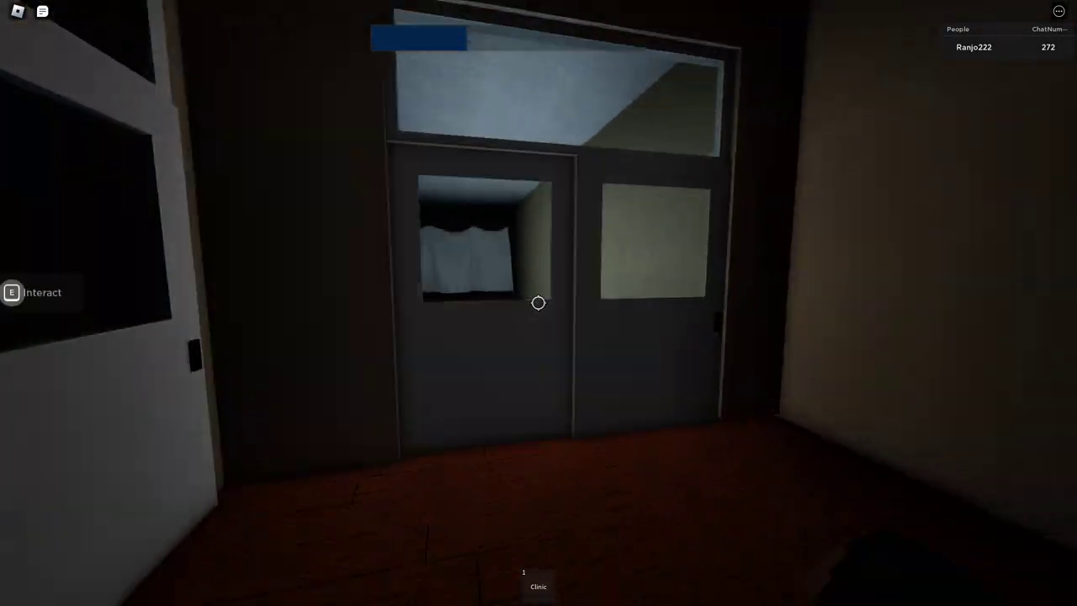
Open the clinic door and walk in toward the desk.
{"action": "key", "text": "e"}
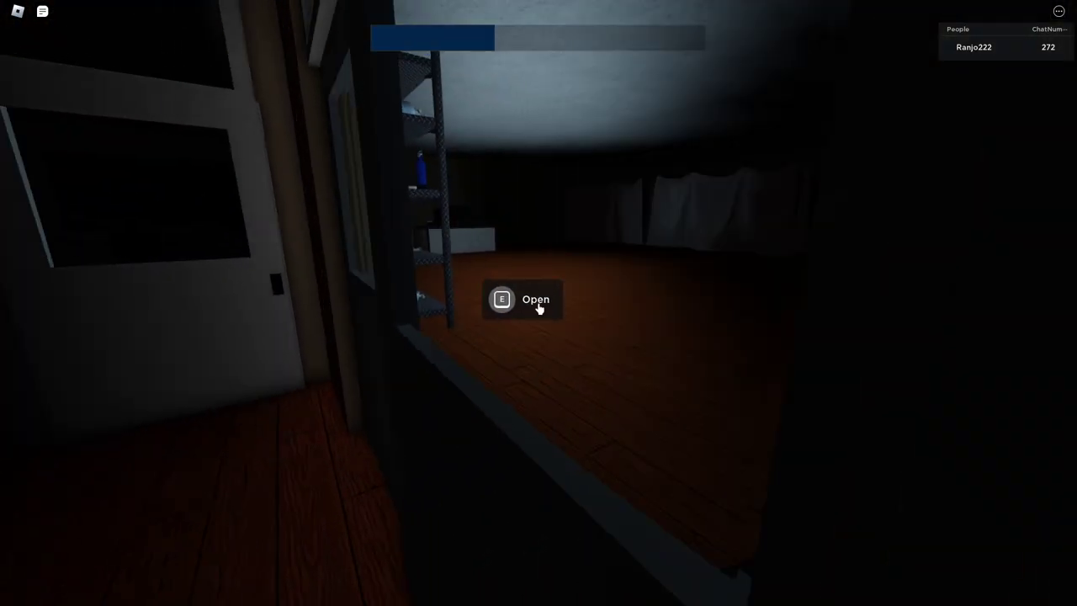
{"action": "key", "text": "w"}
{"action": "key", "text": "w"}
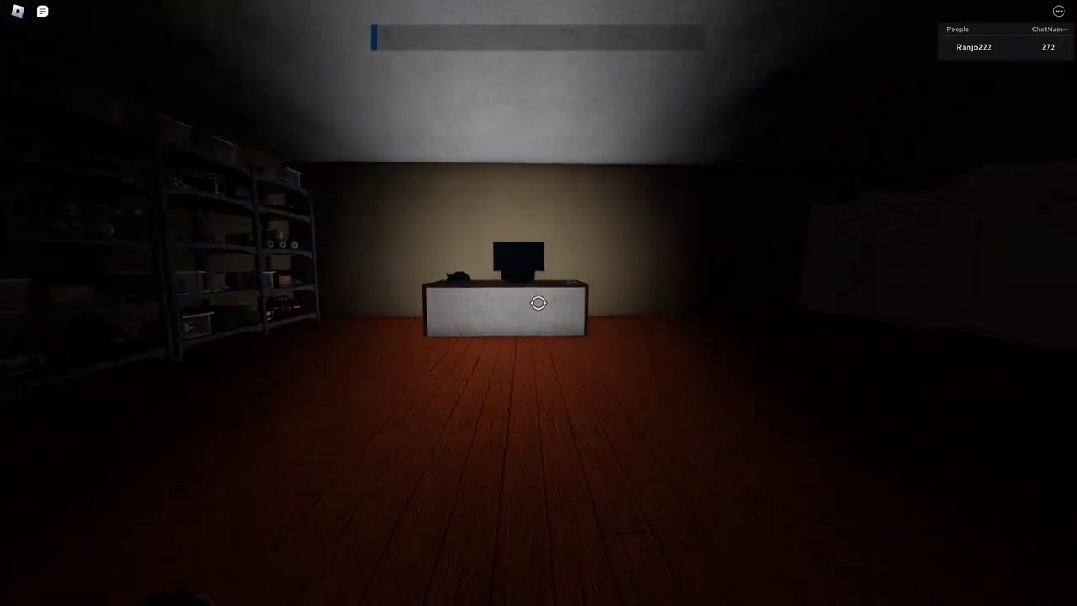
{"action": "key", "text": "w"}
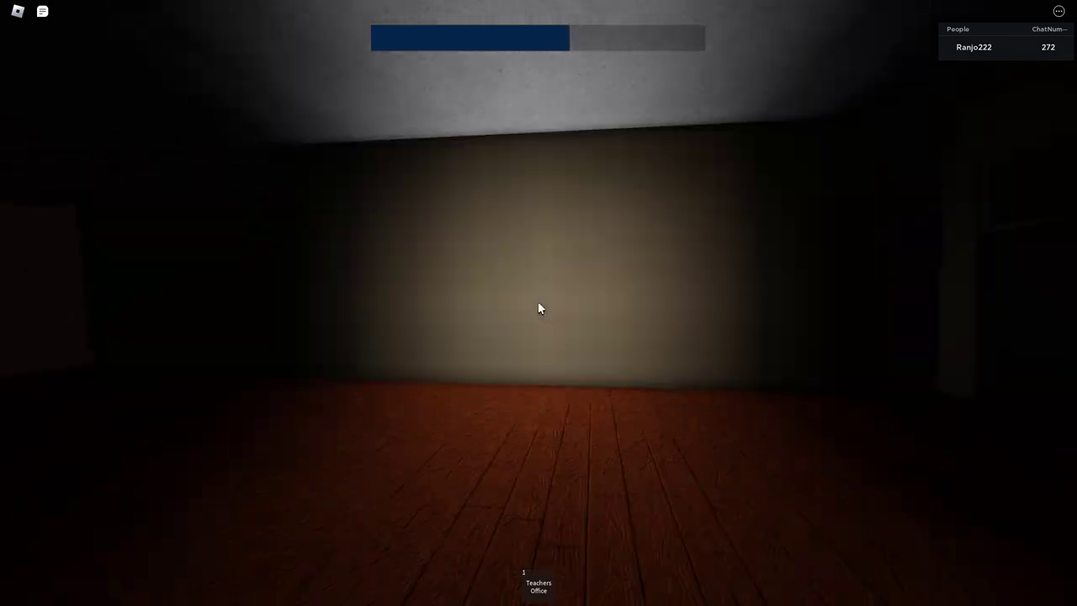
Leave the clinic and walk down the hallway past door 6-B into the side passage.
{"action": "key", "text": "w"}
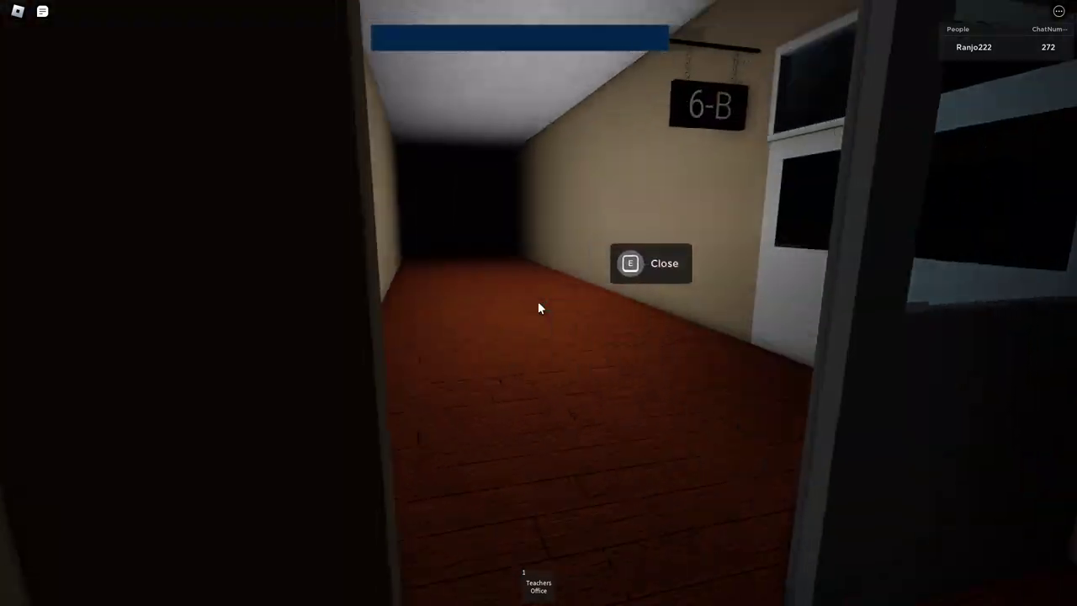
{"action": "key", "text": "w"}
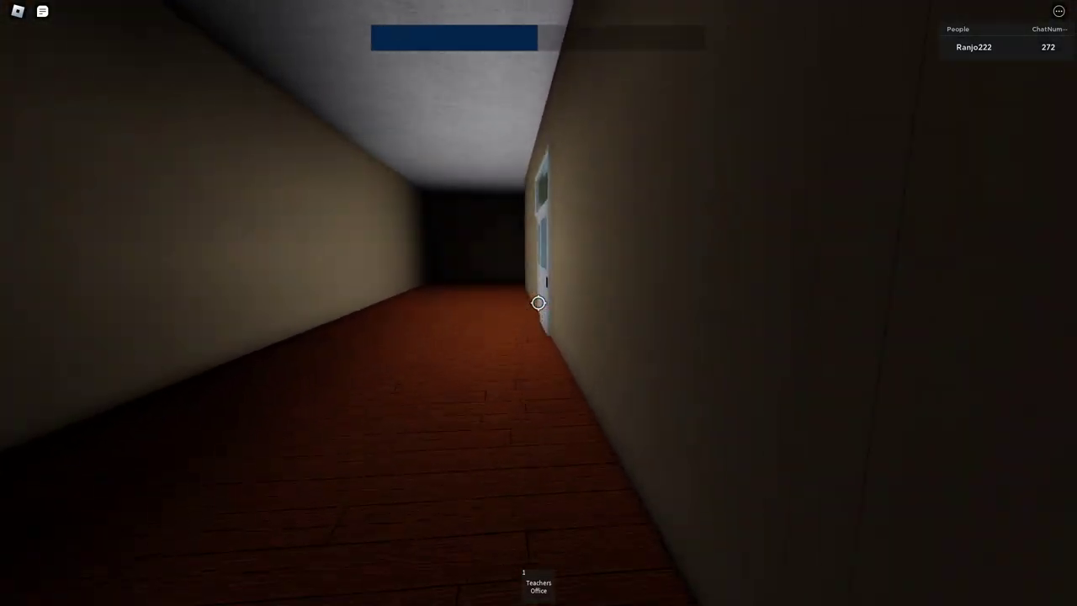
{"action": "key", "text": "w"}
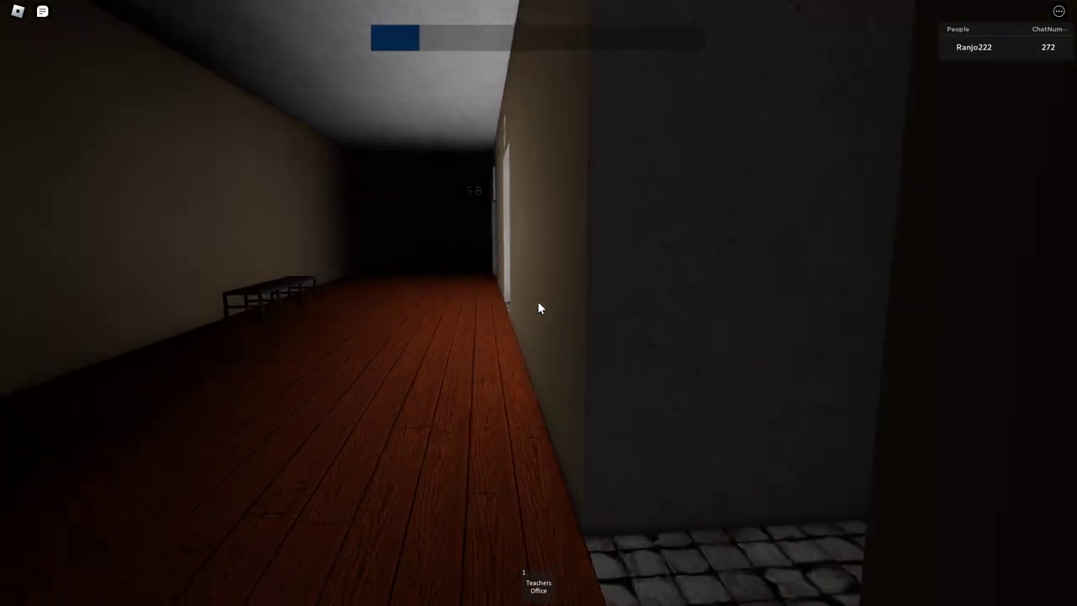
Cross the narrow stone passage, pass classroom 5-B, and turn the corner toward the bench.
{"action": "key", "text": "w"}
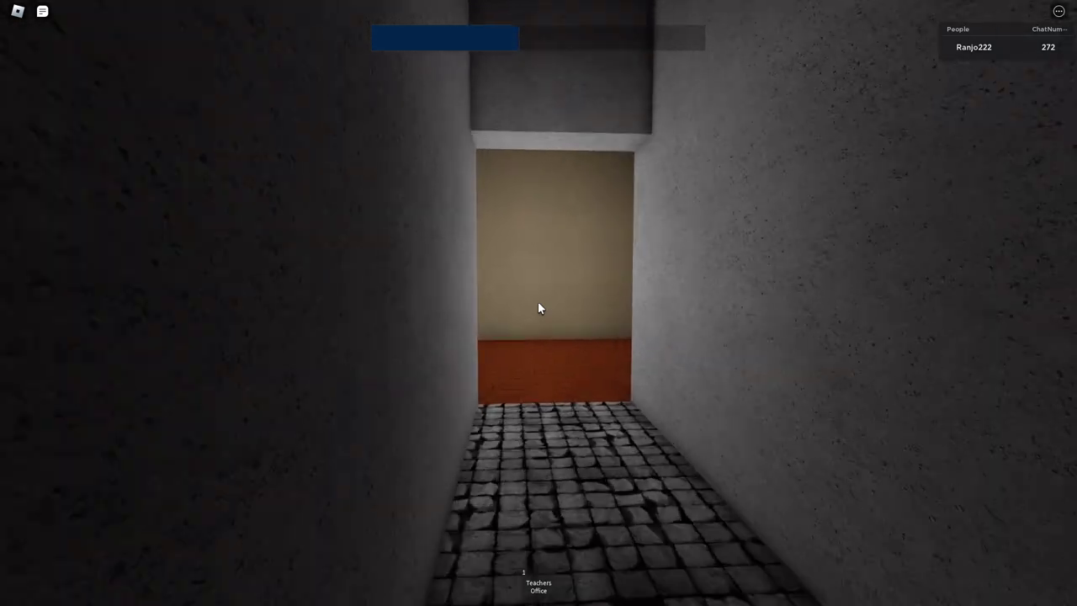
{"action": "key", "text": "w"}
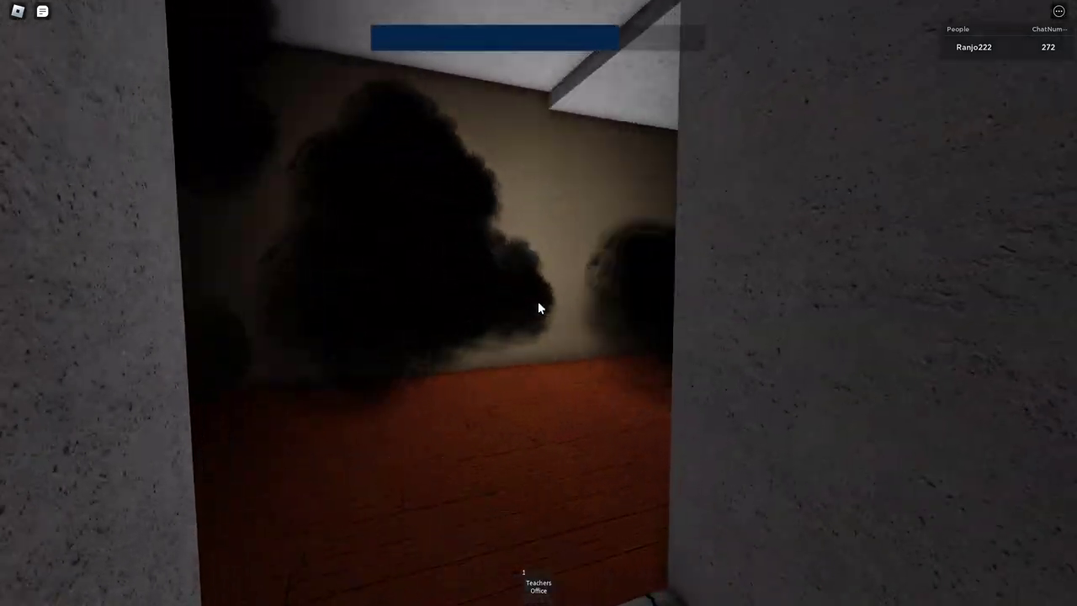
{"action": "key", "text": "w"}
{"action": "key", "text": "w"}
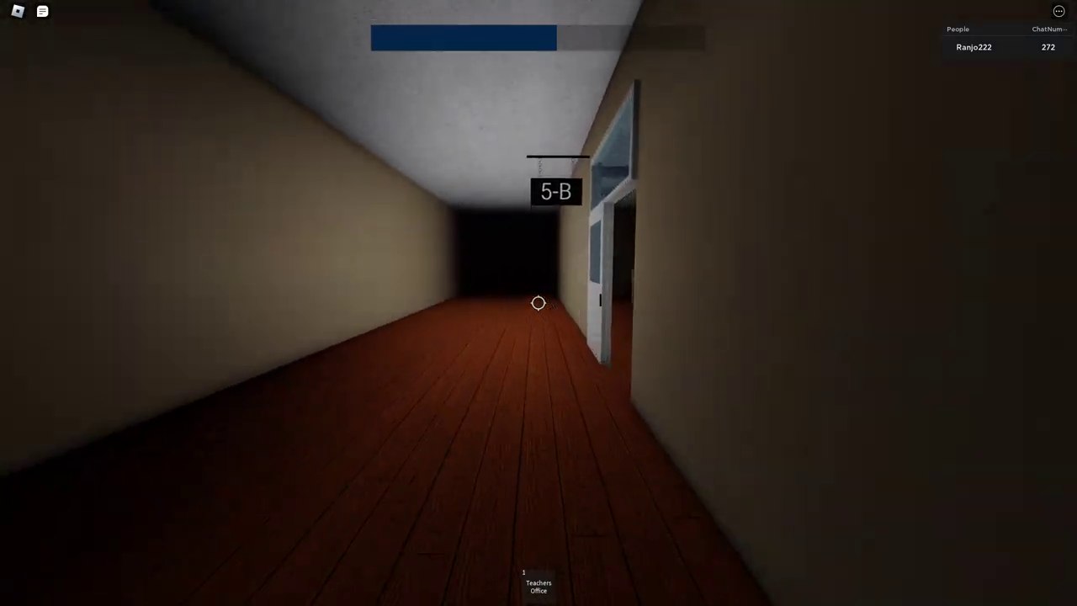
{"action": "key", "text": "w"}
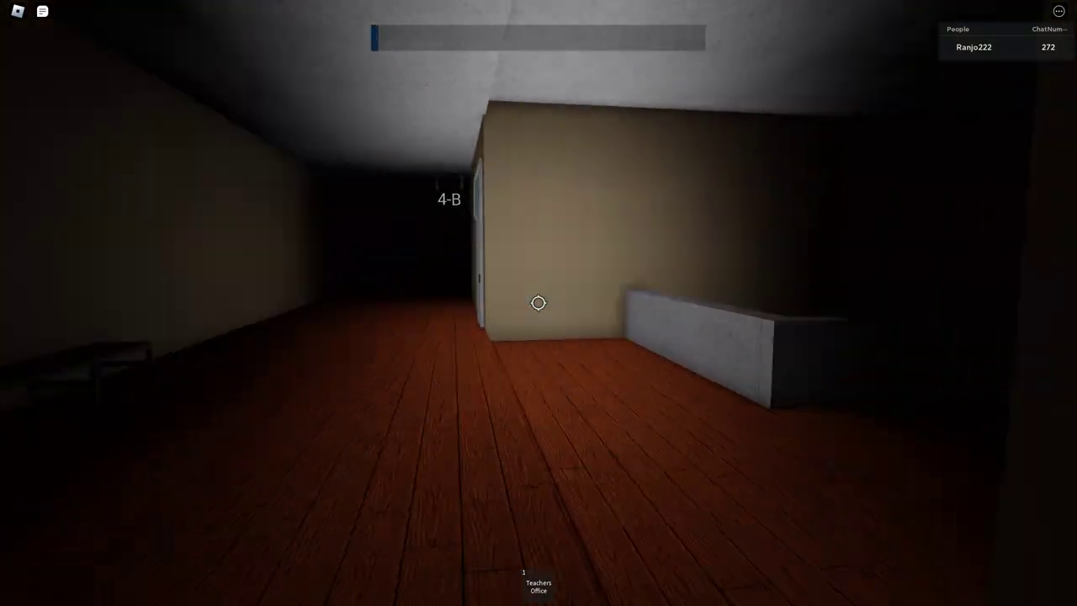
{"action": "key", "text": "w"}
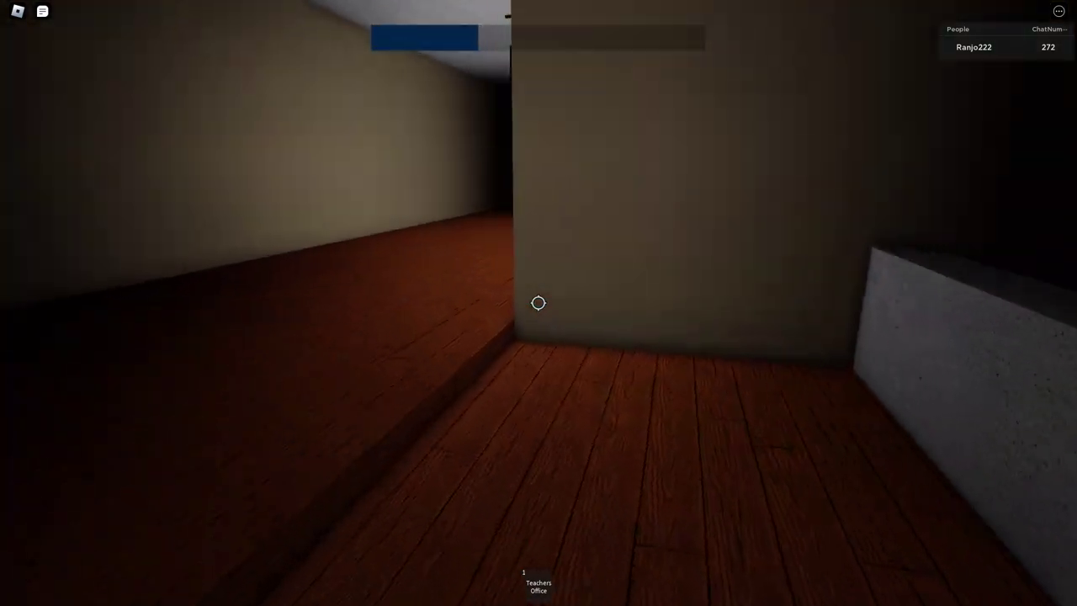
Walk to the staircase, climb around its landings, and head down the hallway toward classroom 3-B.
{"action": "key", "text": "w"}
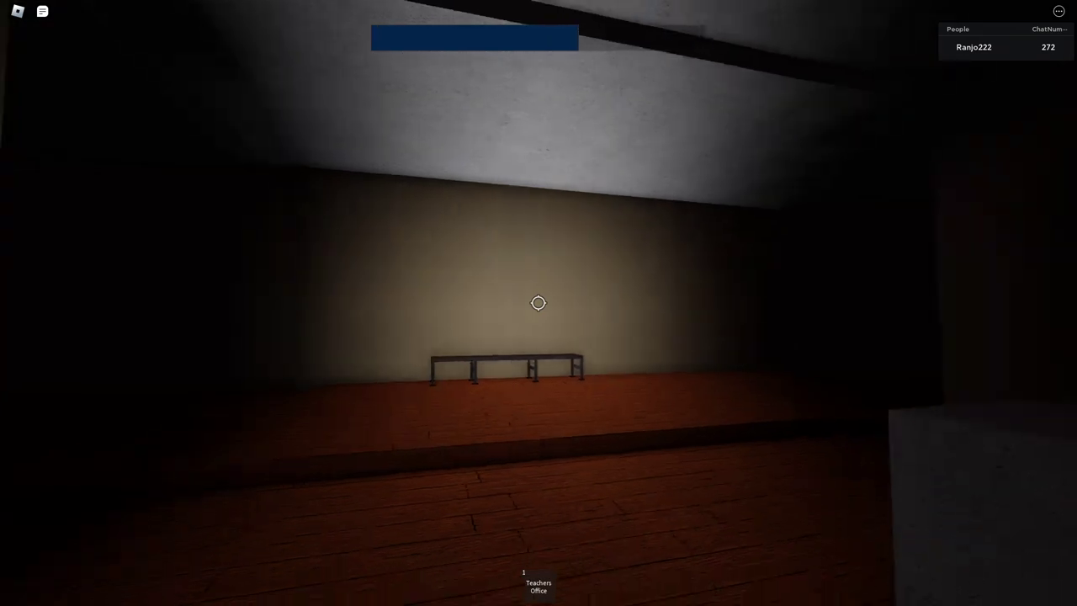
{"action": "key", "text": "w"}
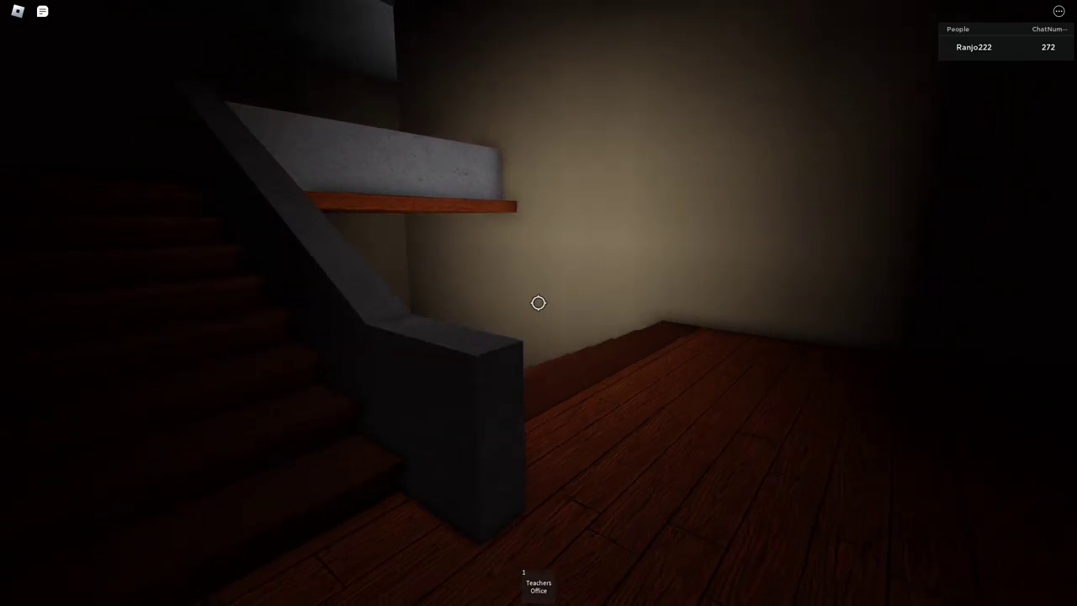
{"action": "key", "text": "w"}
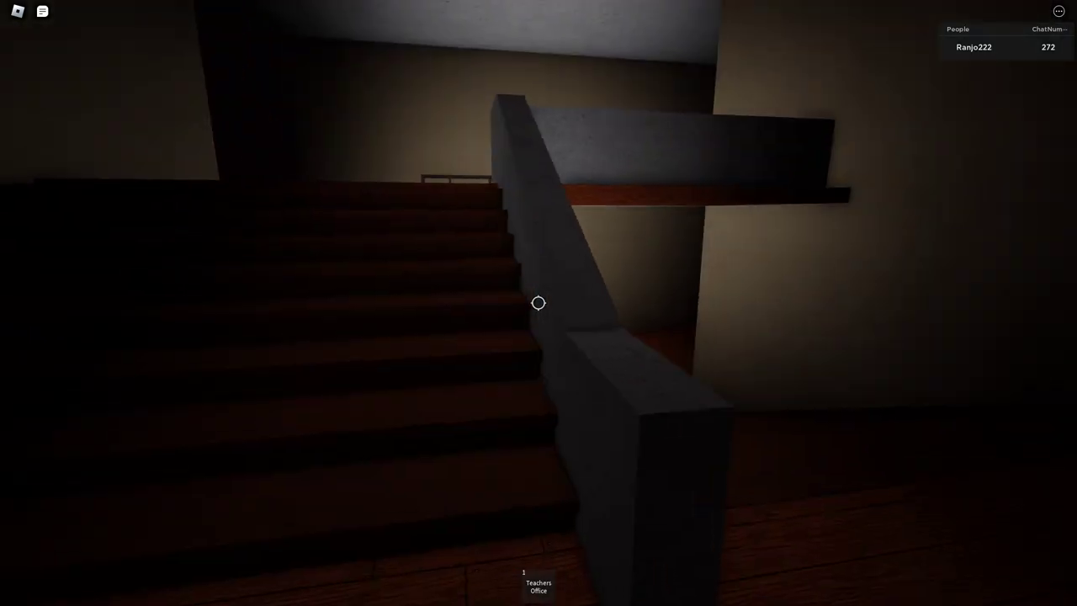
{"action": "key", "text": "w"}
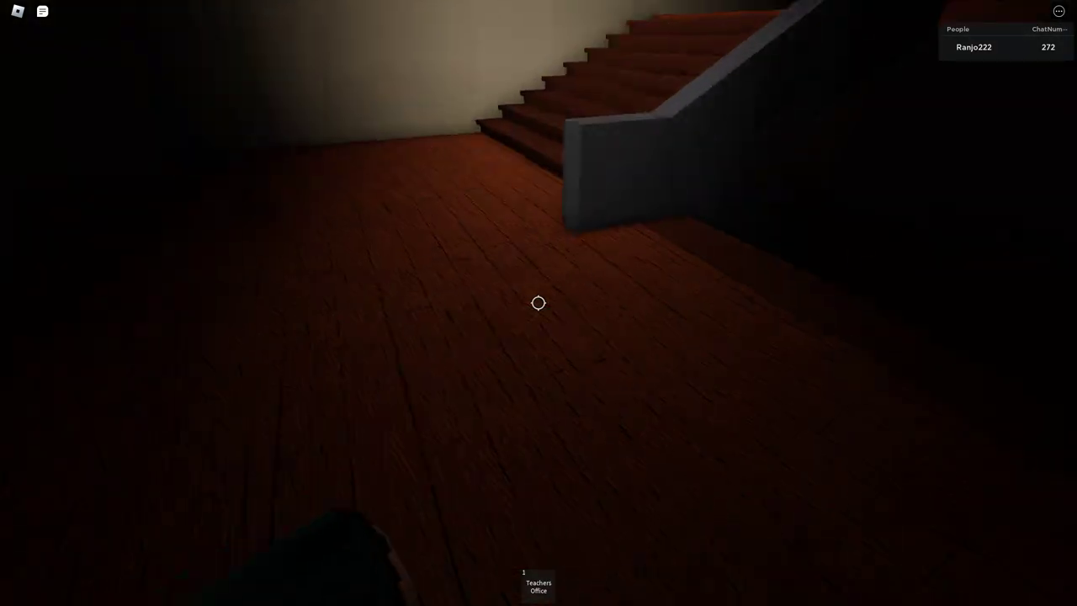
{"action": "key", "text": "w"}
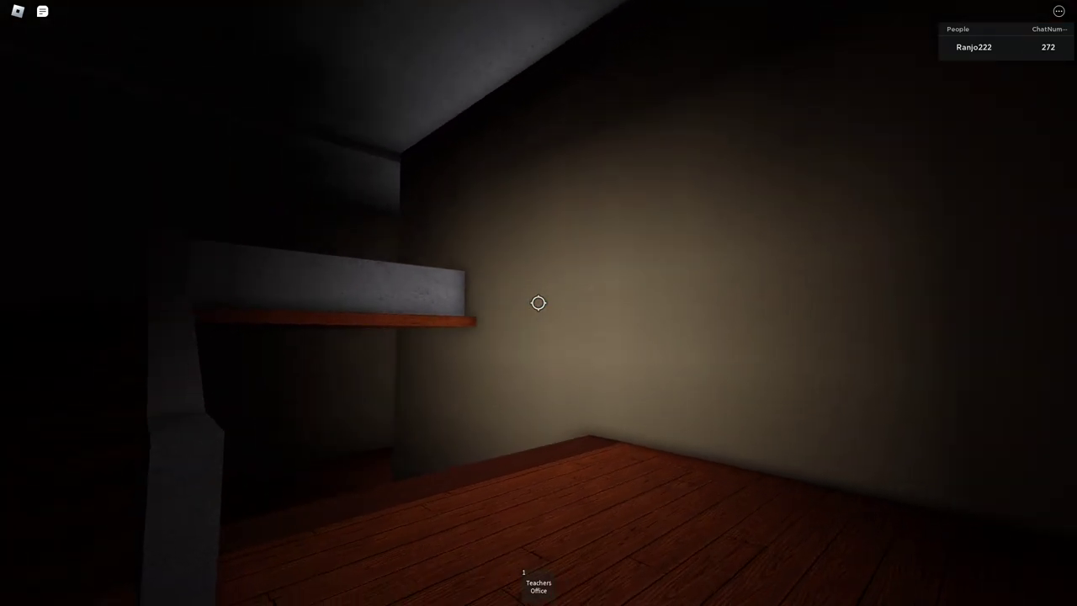
{"action": "key", "text": "w"}
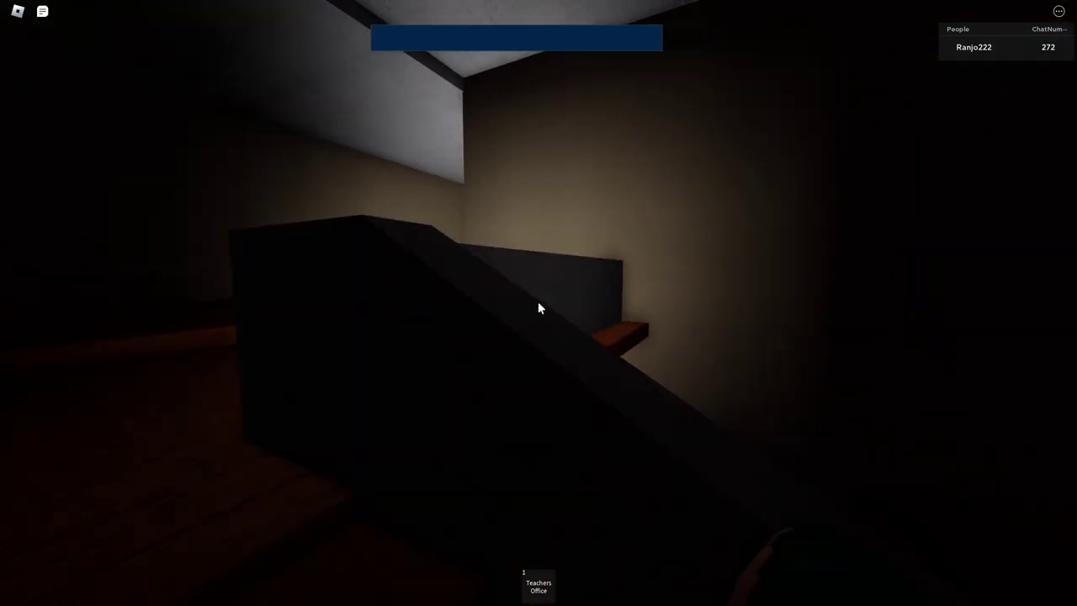
{"action": "key", "text": "w"}
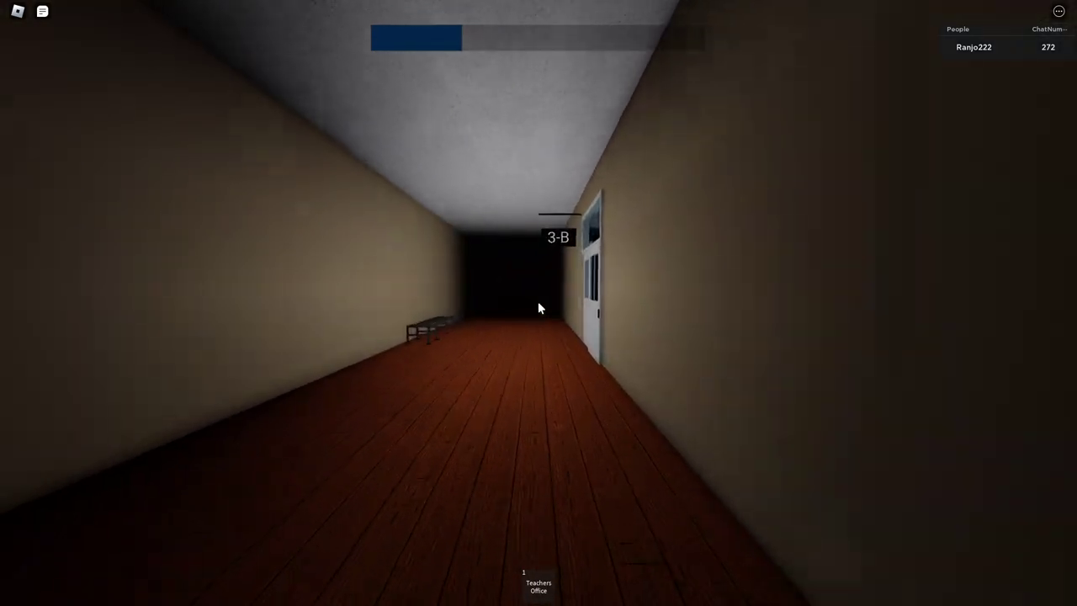
Walk past classroom 3-B and line up with the 3-A doorway.
{"action": "key", "text": "w"}
{"action": "key", "text": "w"}
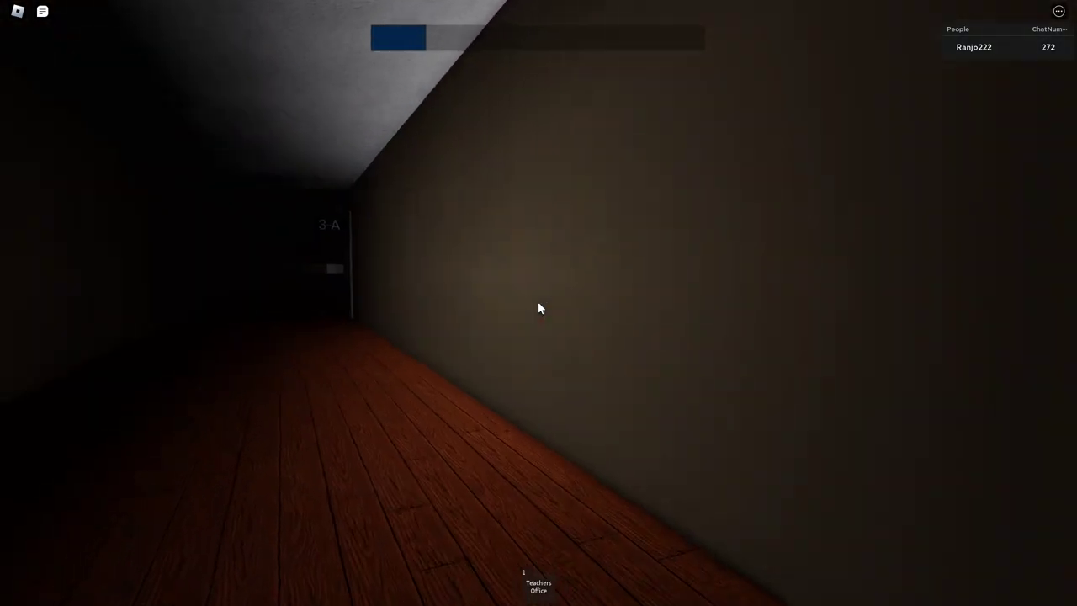
{"action": "key", "text": "w"}
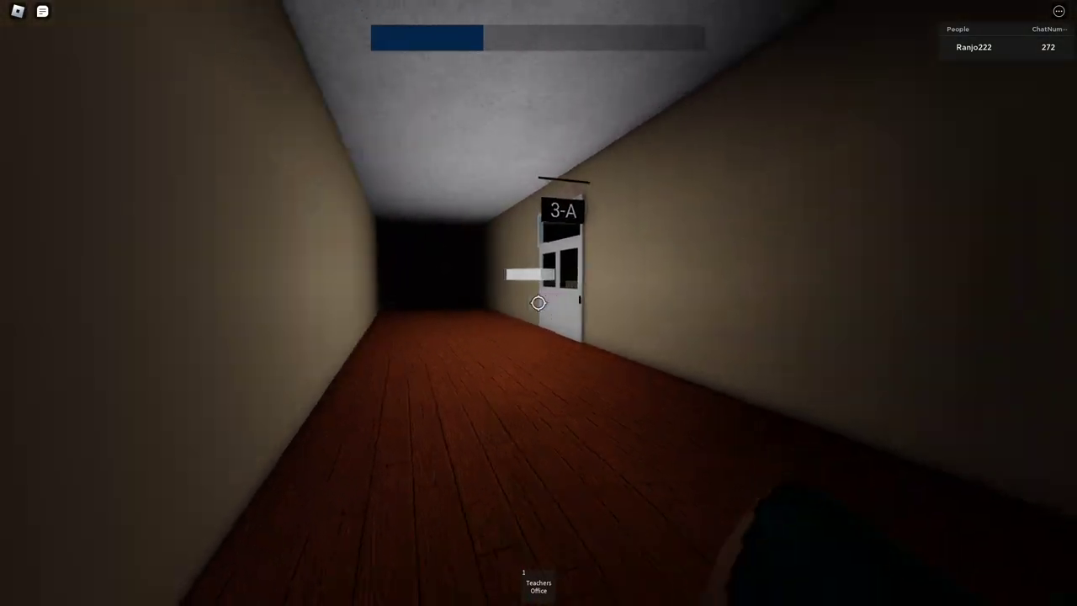
{"action": "key", "text": "w"}
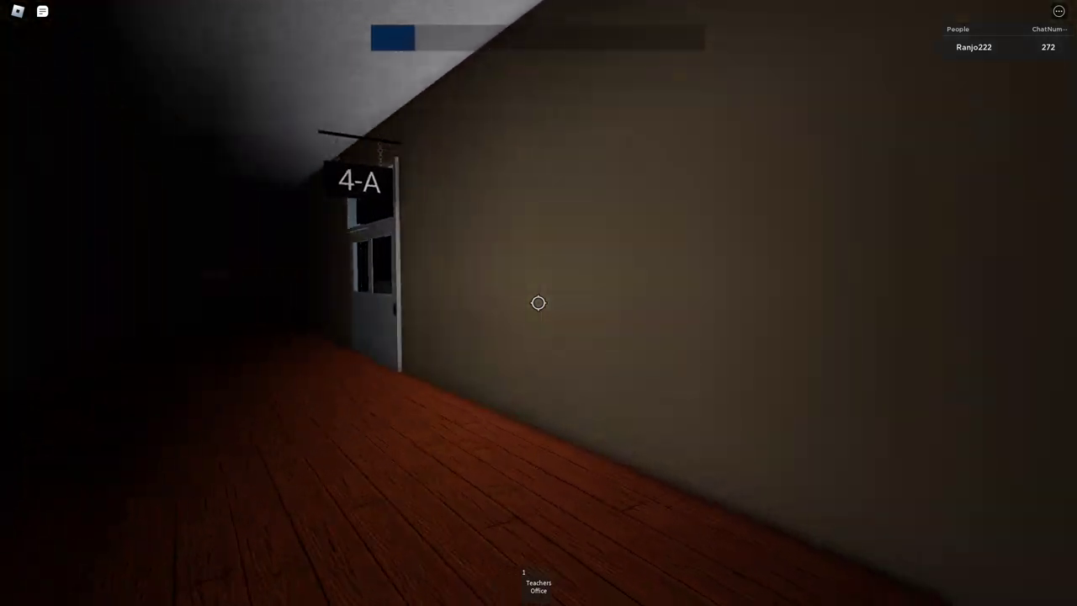
Open the 4-A door and continue down the hallway toward 5-A.
{"action": "key", "text": "w"}
{"action": "key", "text": "e"}
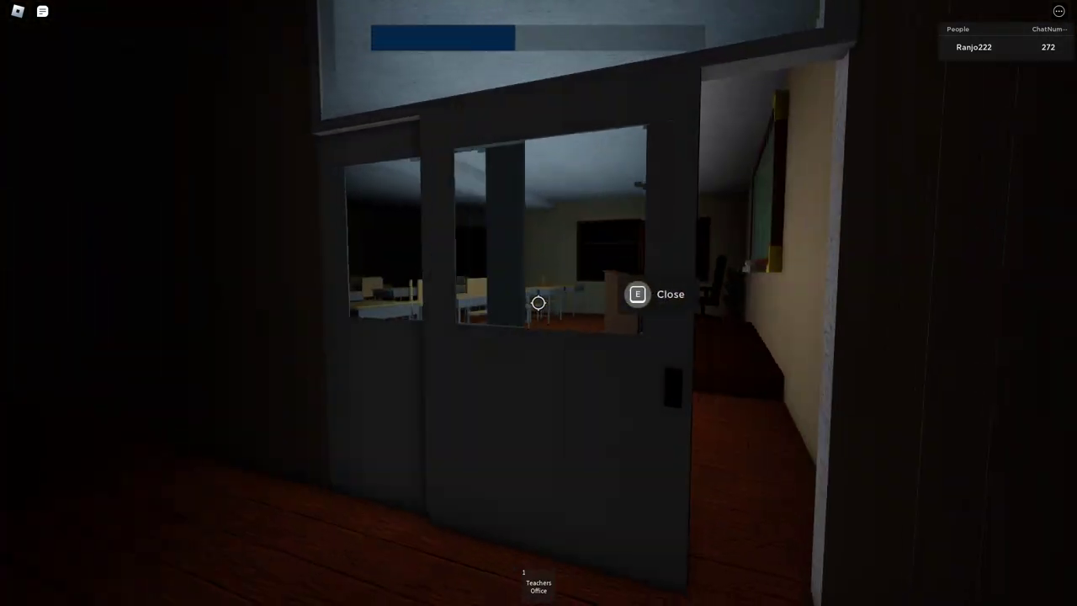
{"action": "key", "text": "w"}
{"action": "key", "text": "w"}
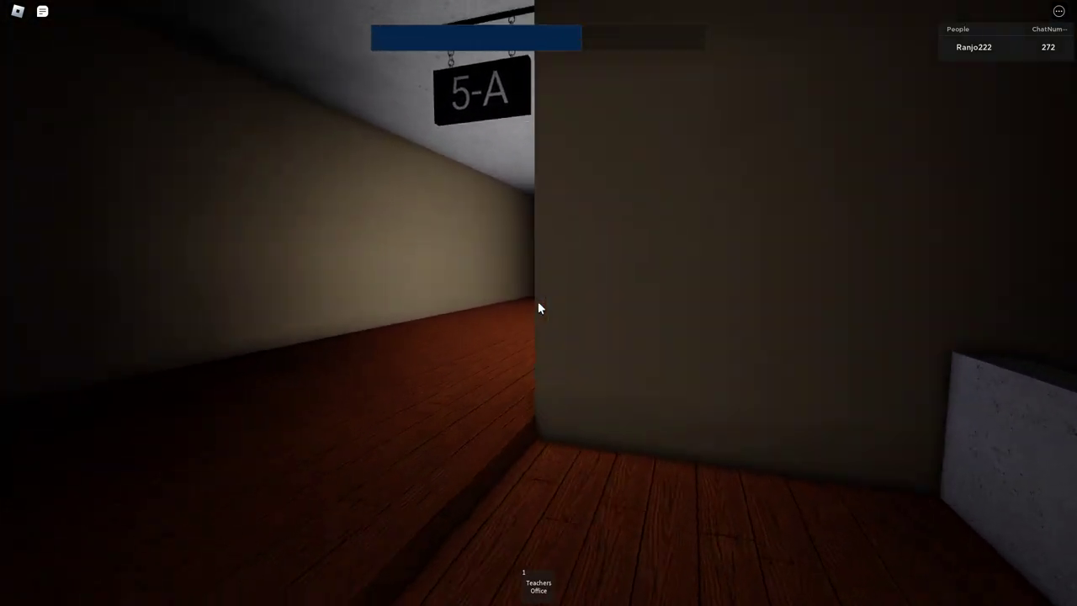
Step into the dark 5-A room, look around, and return to its doorway.
{"action": "key", "text": "w"}
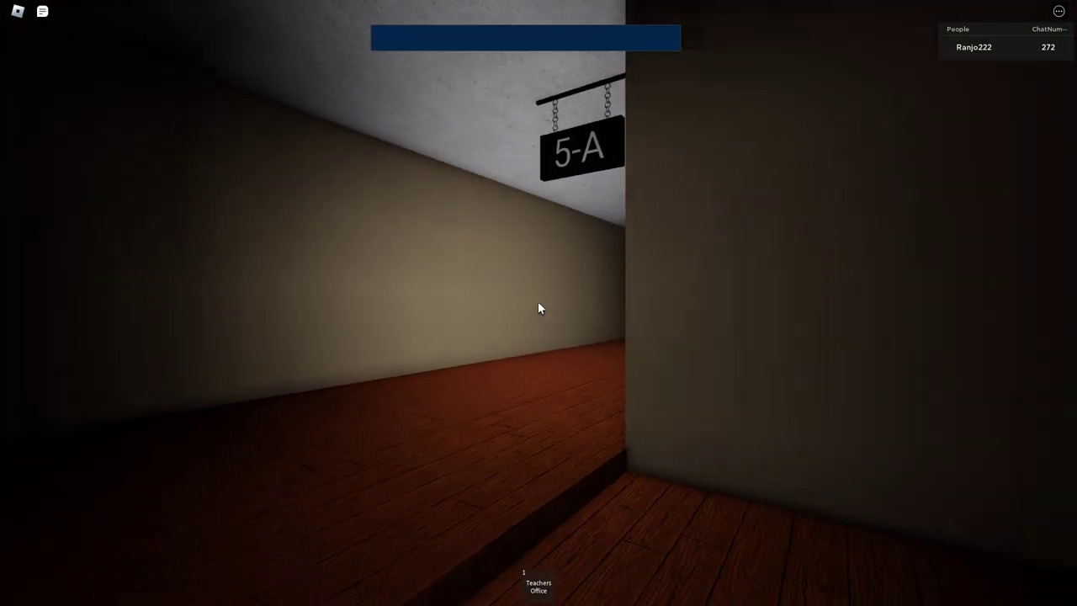
{"action": "key", "text": "w"}
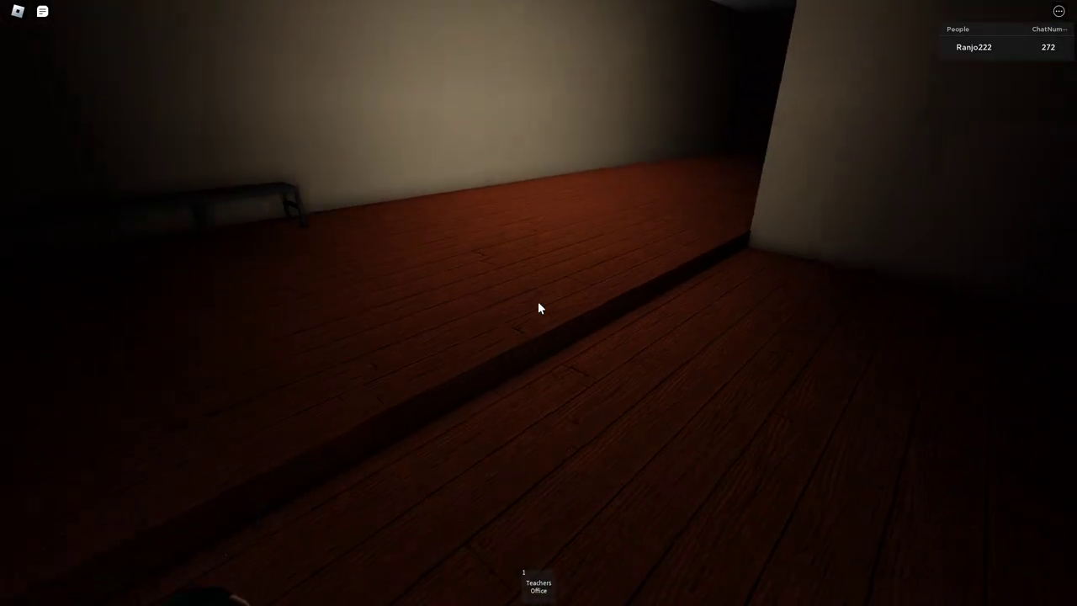
{"action": "key", "text": "w"}
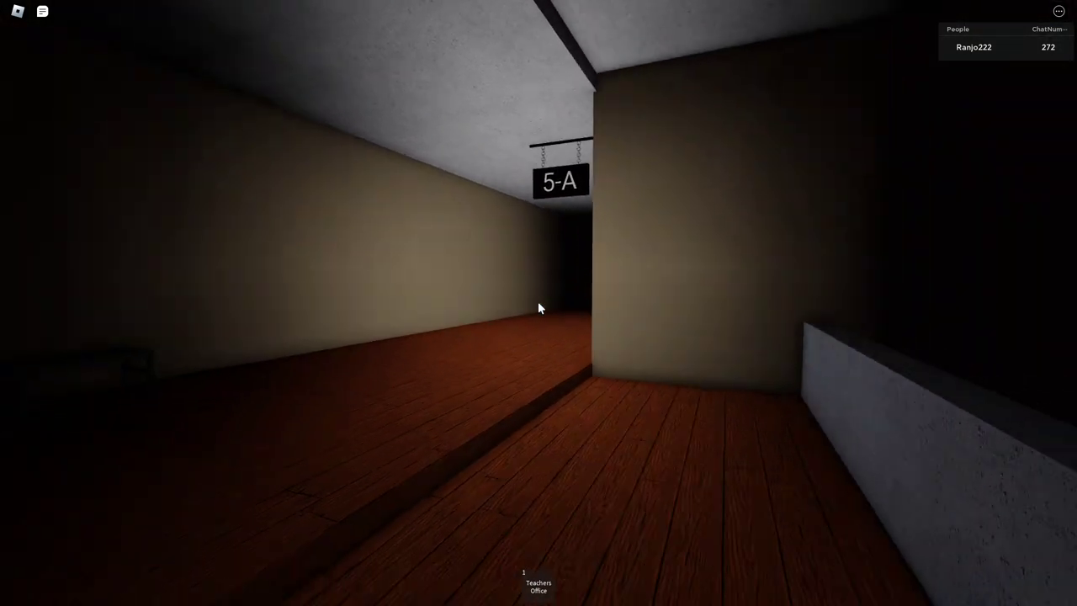
{"action": "key", "text": "w"}
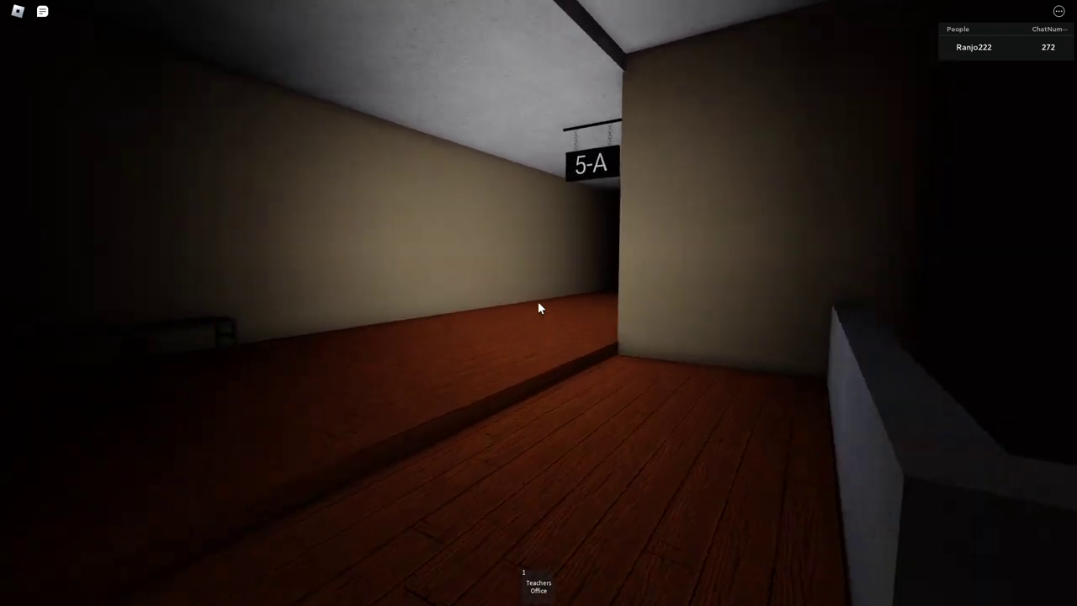
{"action": "key", "text": "w"}
{"action": "key", "text": "w"}
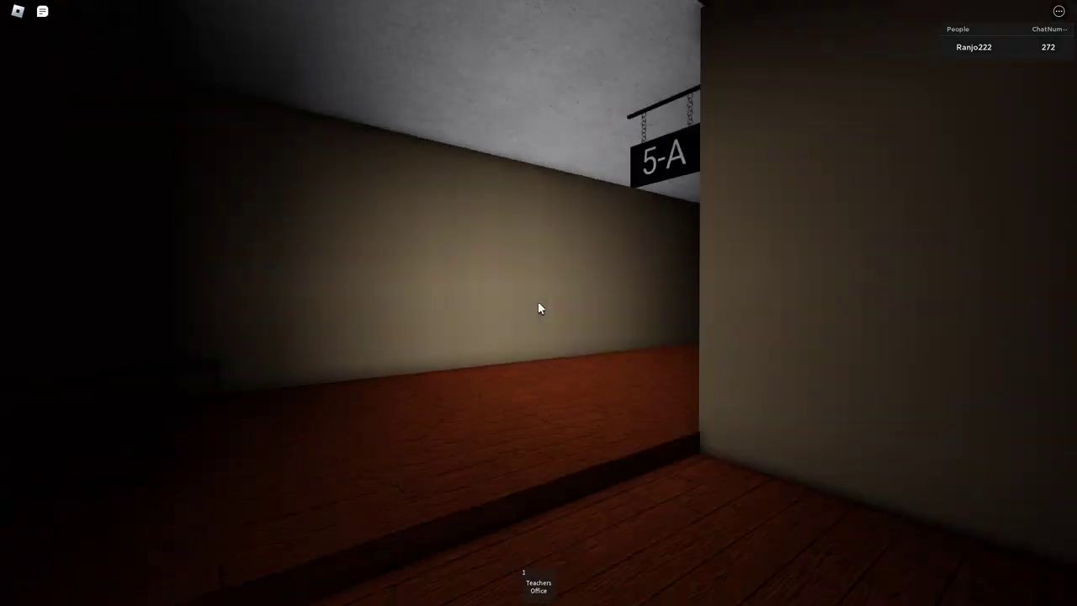
Climb the stairs onto the corridor and follow the long dim corridor toward room 6-A.
{"action": "key", "text": "w"}
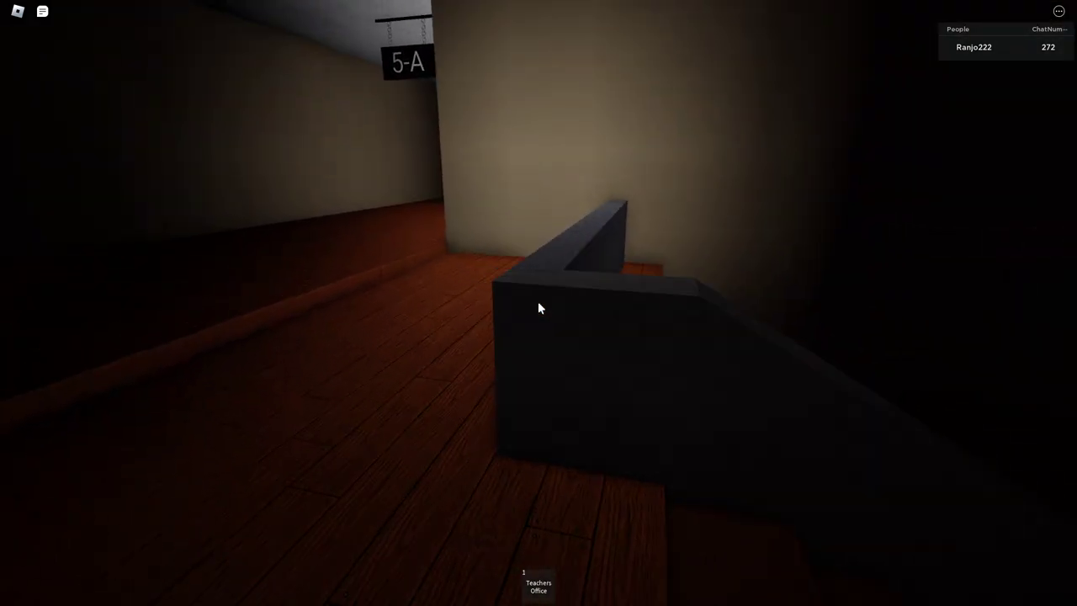
{"action": "key", "text": "w"}
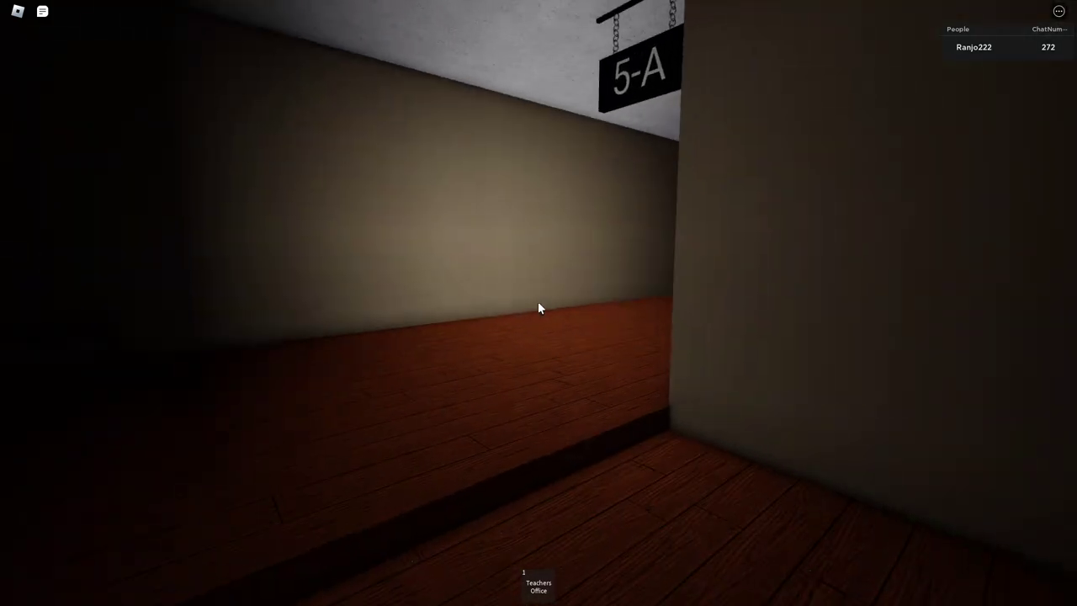
{"action": "key", "text": "s"}
{"action": "key", "text": "s"}
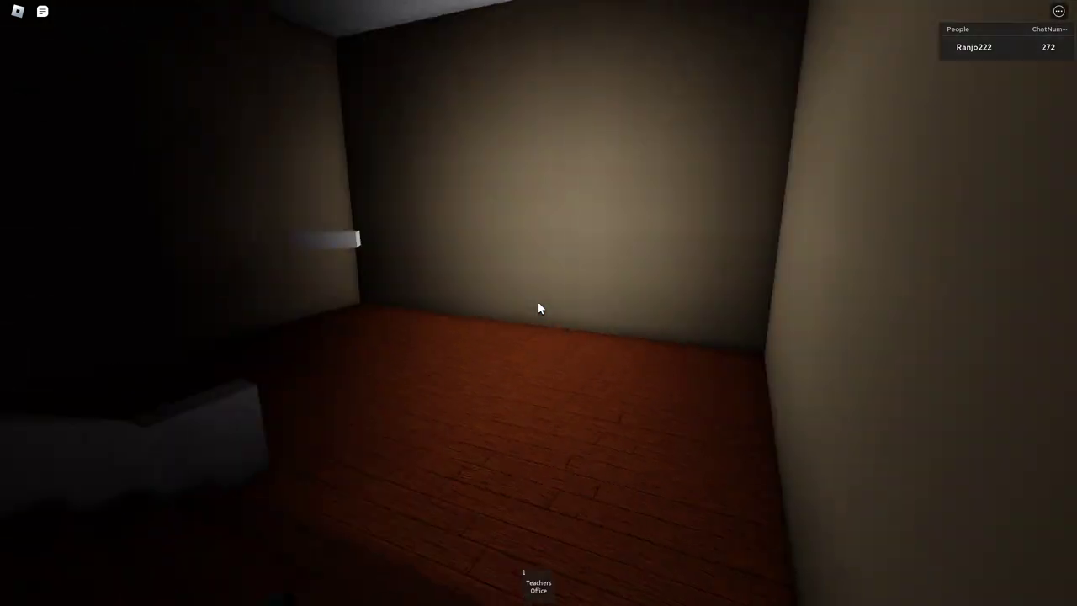
{"action": "key", "text": "w"}
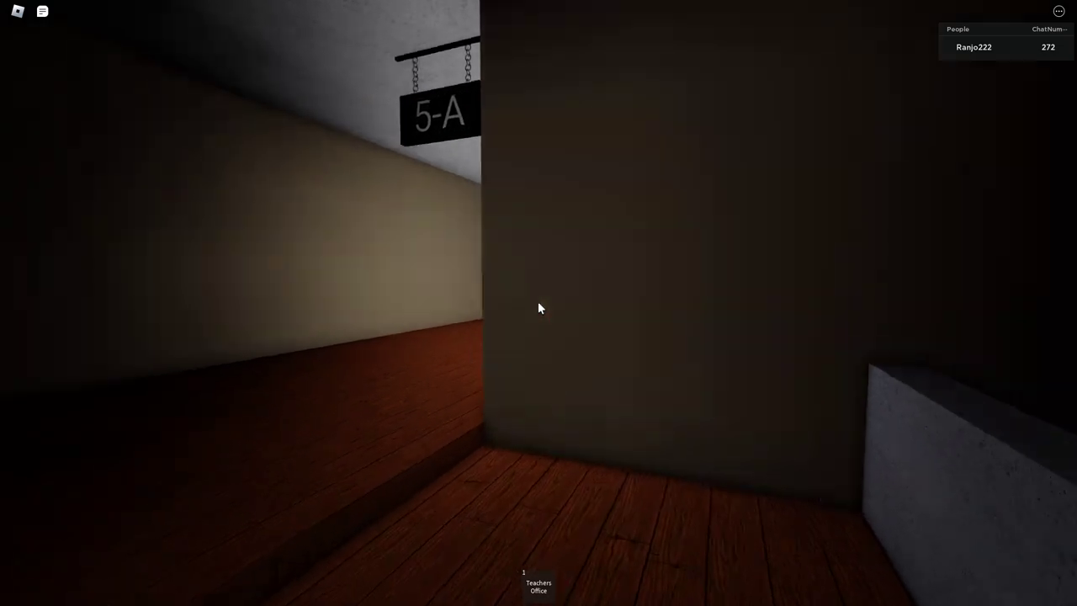
{"action": "key", "text": "w"}
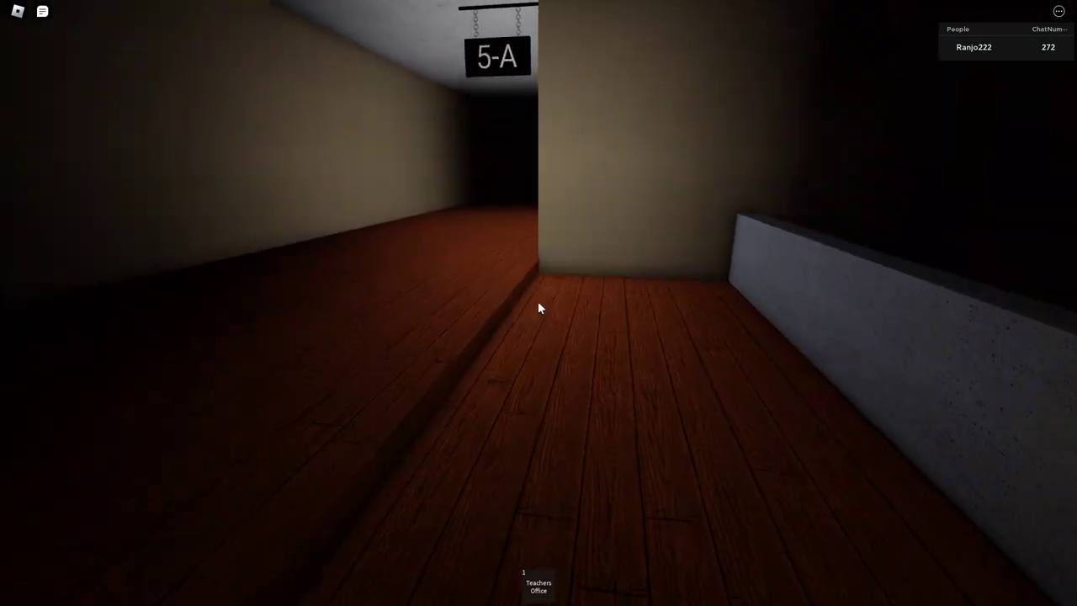
{"action": "key", "text": "w"}
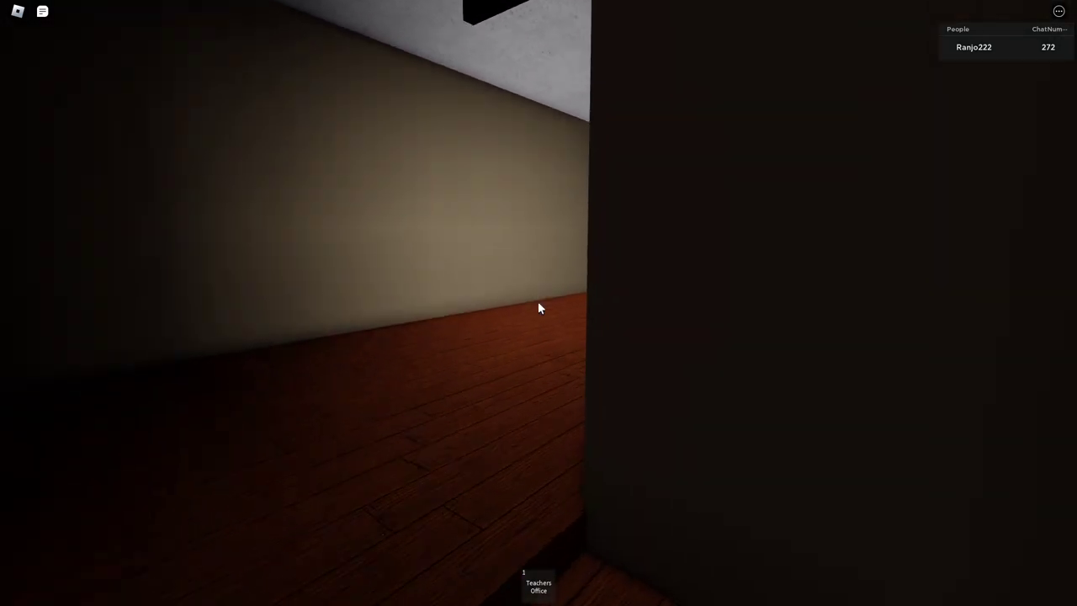
{"action": "key", "text": "w"}
{"action": "key", "text": "w"}
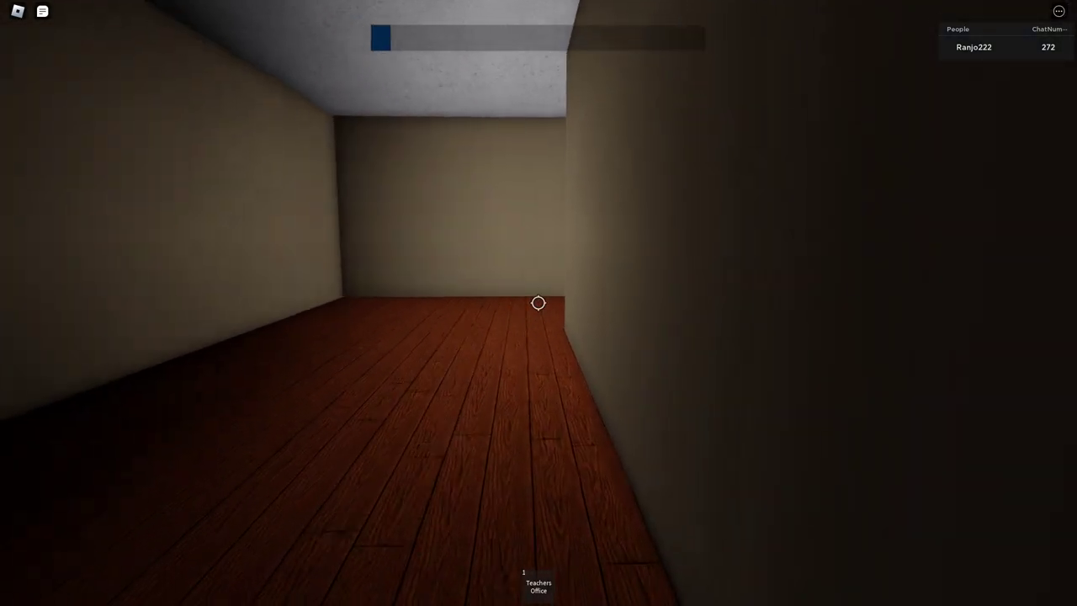
{"action": "key", "text": "w"}
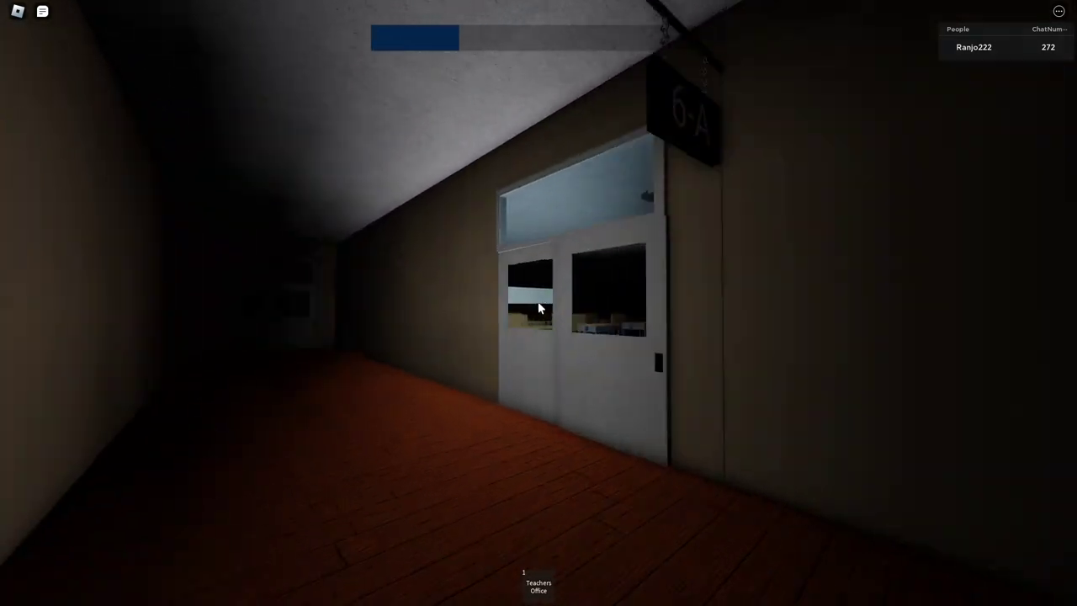
Walk up to the Teachers Office door window and try to open it with E.
{"action": "key", "text": "w"}
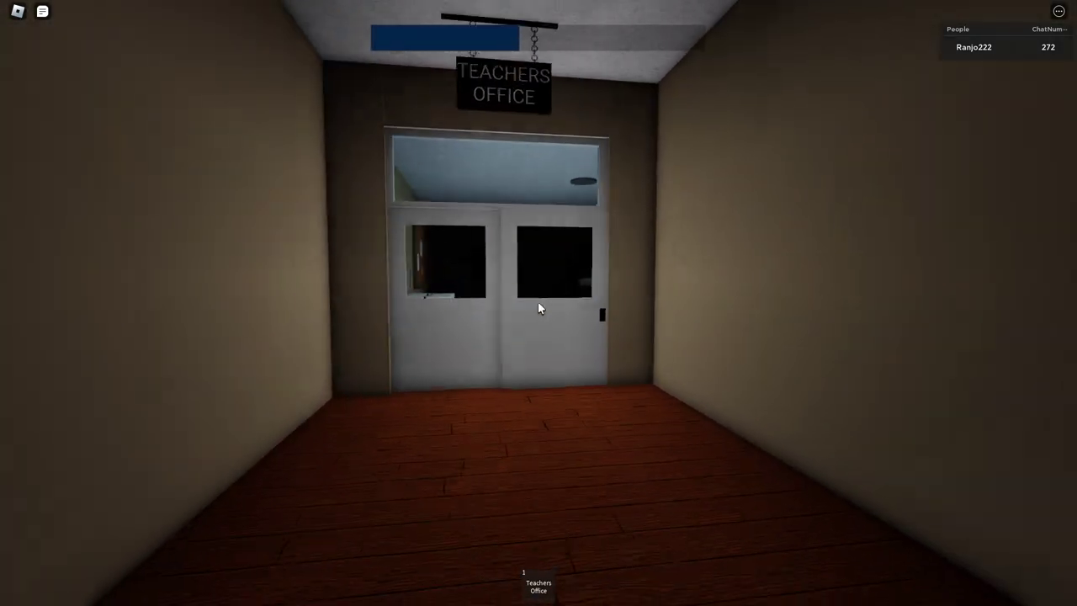
{"action": "key", "text": "w"}
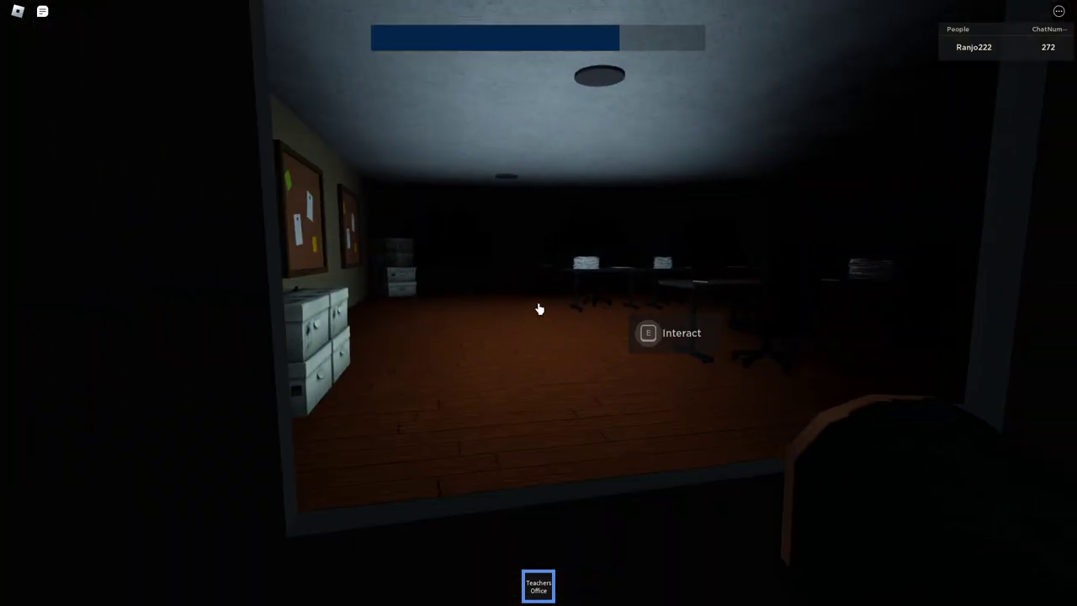
{"action": "key", "text": "e"}
{"action": "key", "text": "w"}
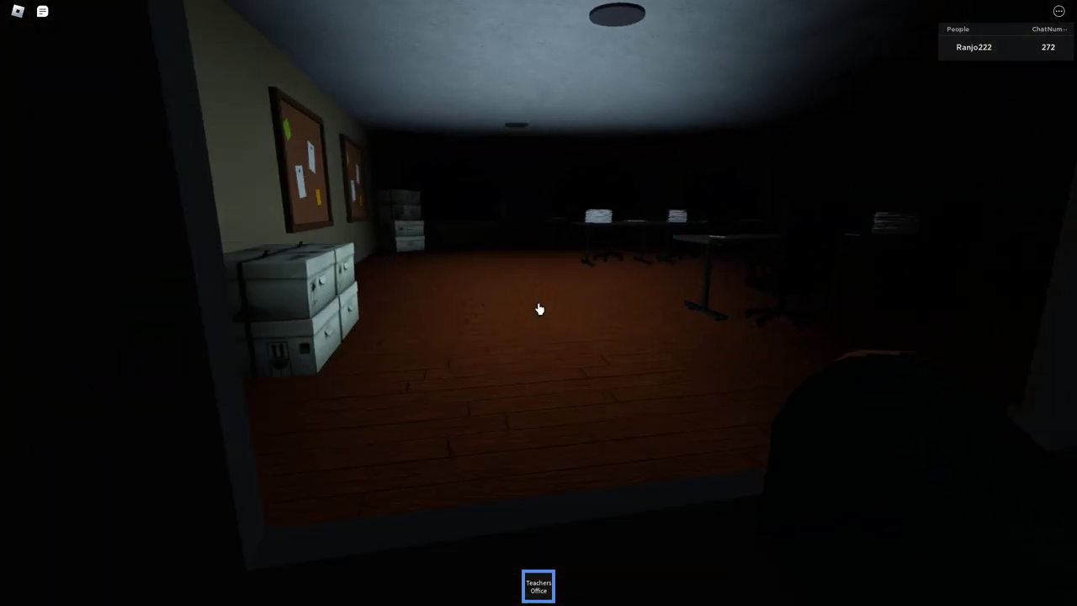
{"action": "key", "text": "w"}
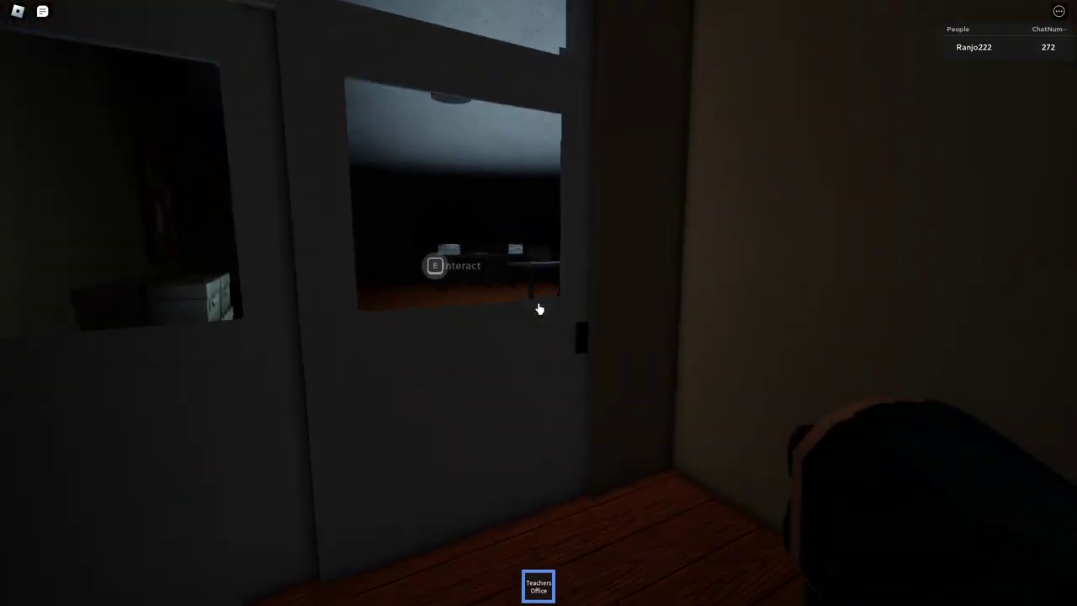
Peer into the dark office through the window, back off, and retry the locked door.
{"action": "key", "text": "w"}
{"action": "key", "text": "w"}
{"action": "key", "text": "w"}
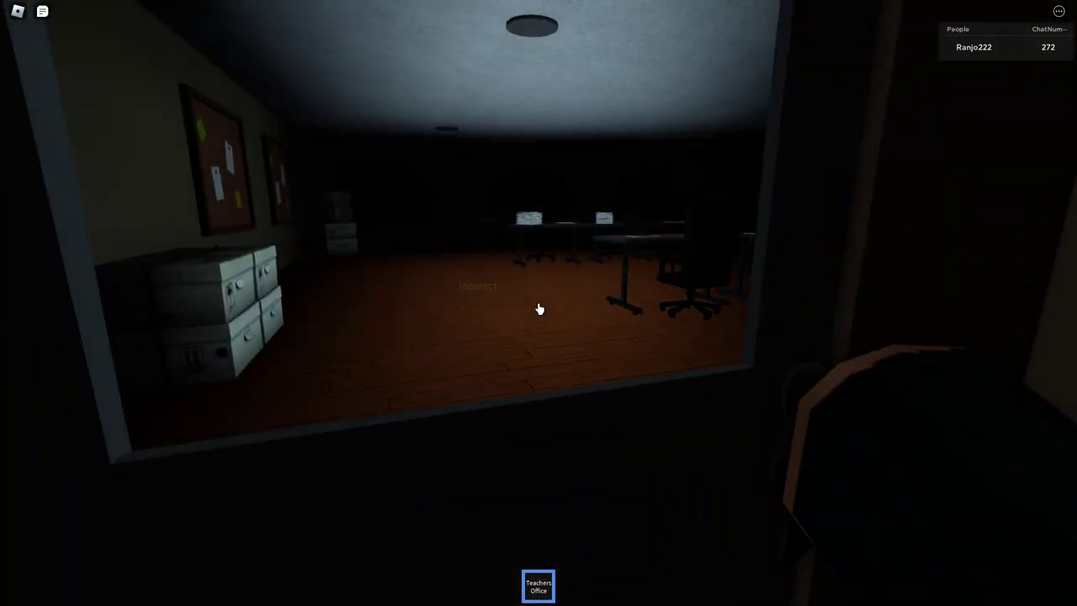
{"action": "key", "text": "w"}
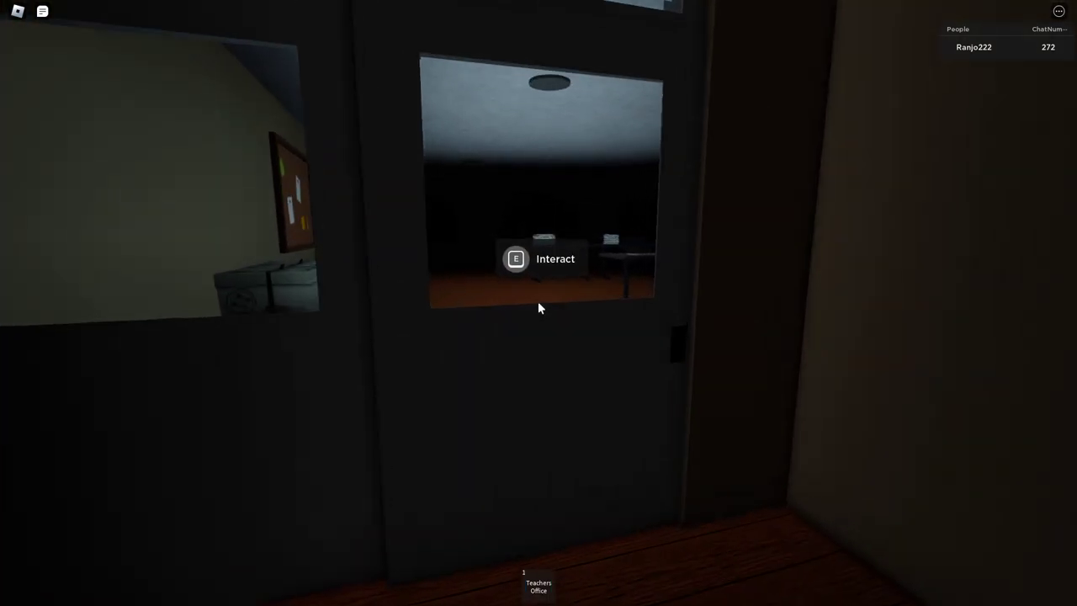
{"action": "key", "text": "w"}
{"action": "key", "text": "s"}
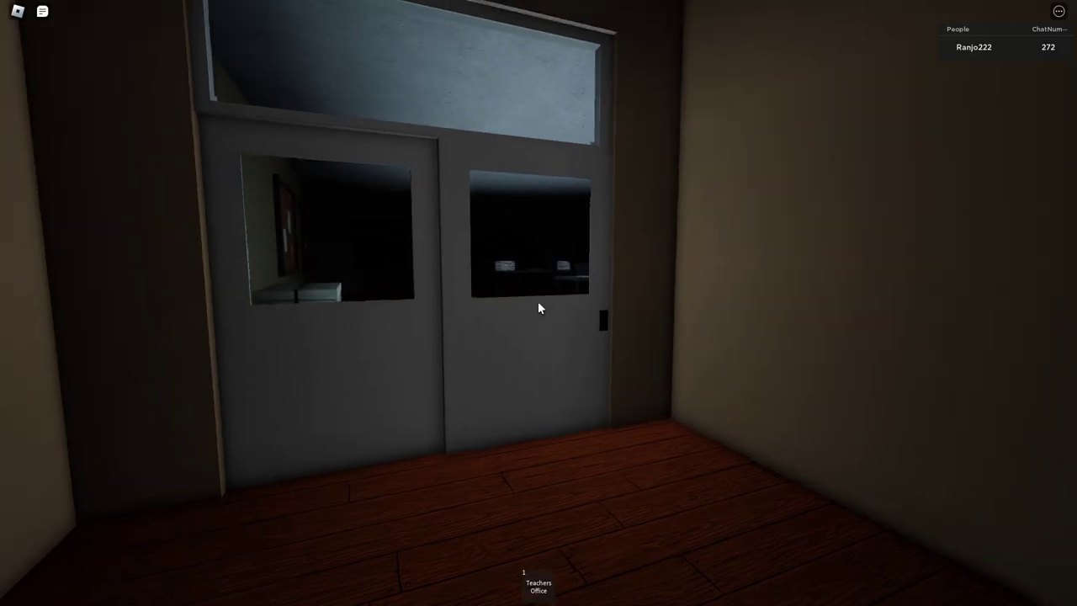
{"action": "key", "text": "s"}
{"action": "key", "text": "w"}
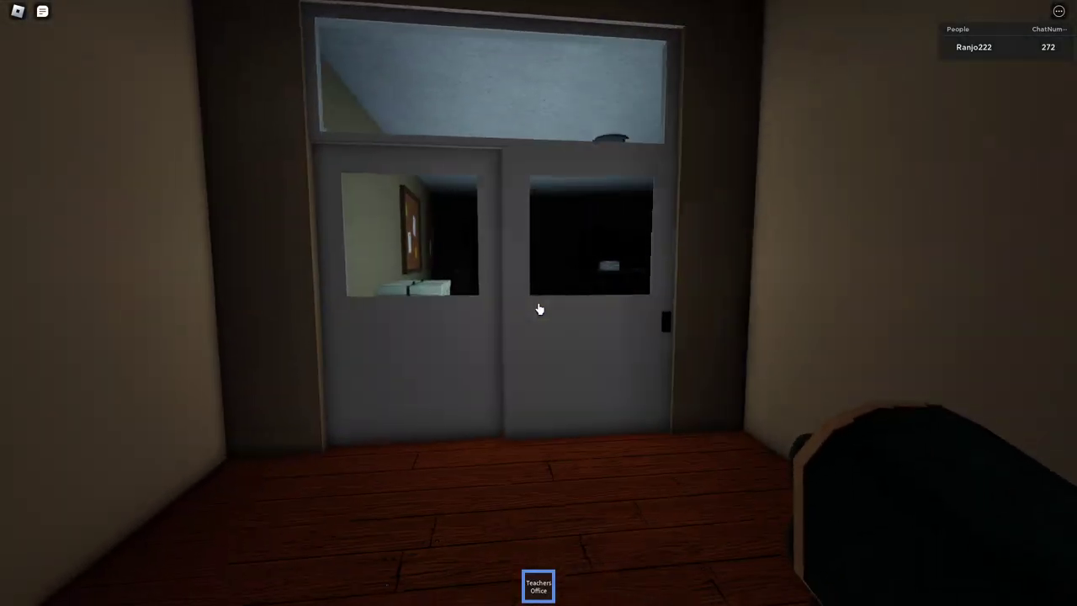
{"action": "key", "text": "w"}
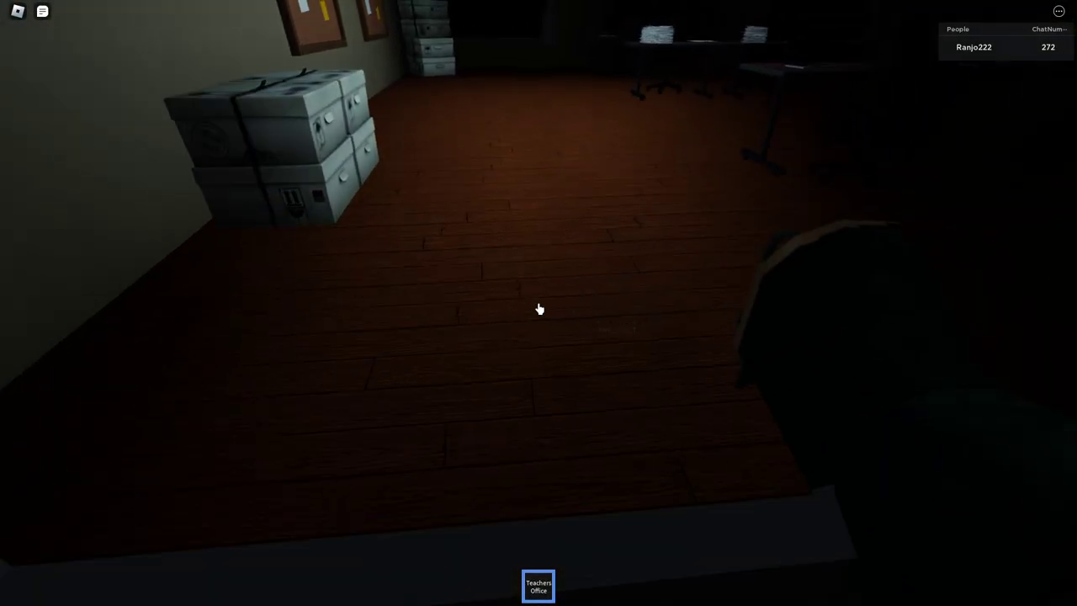
Back away from the shut office doors, then return to look up through the window.
{"action": "key", "text": "s"}
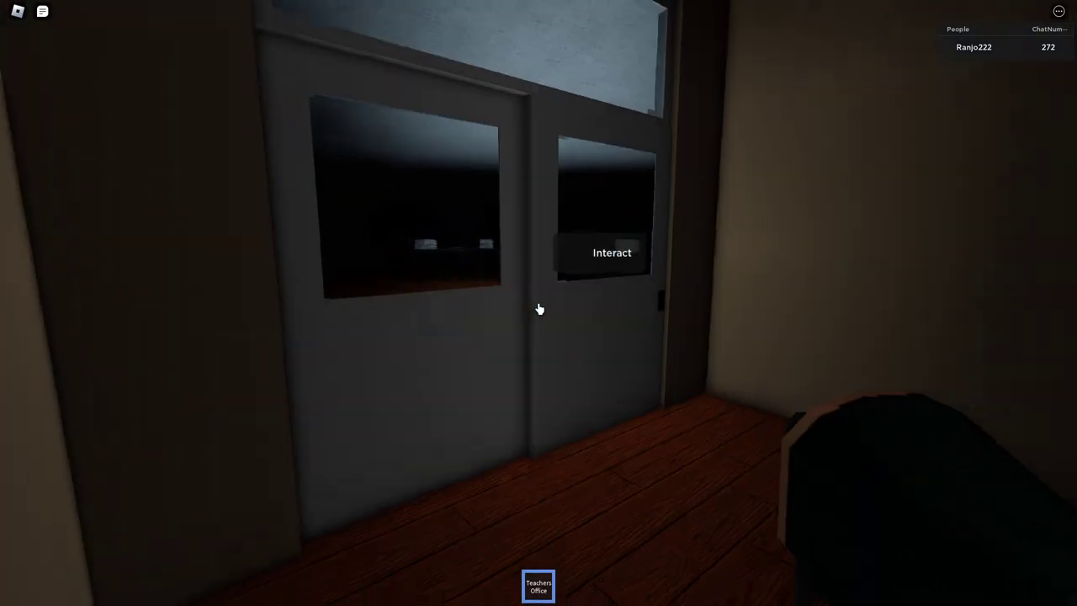
{"action": "key", "text": "s"}
{"action": "key", "text": "w"}
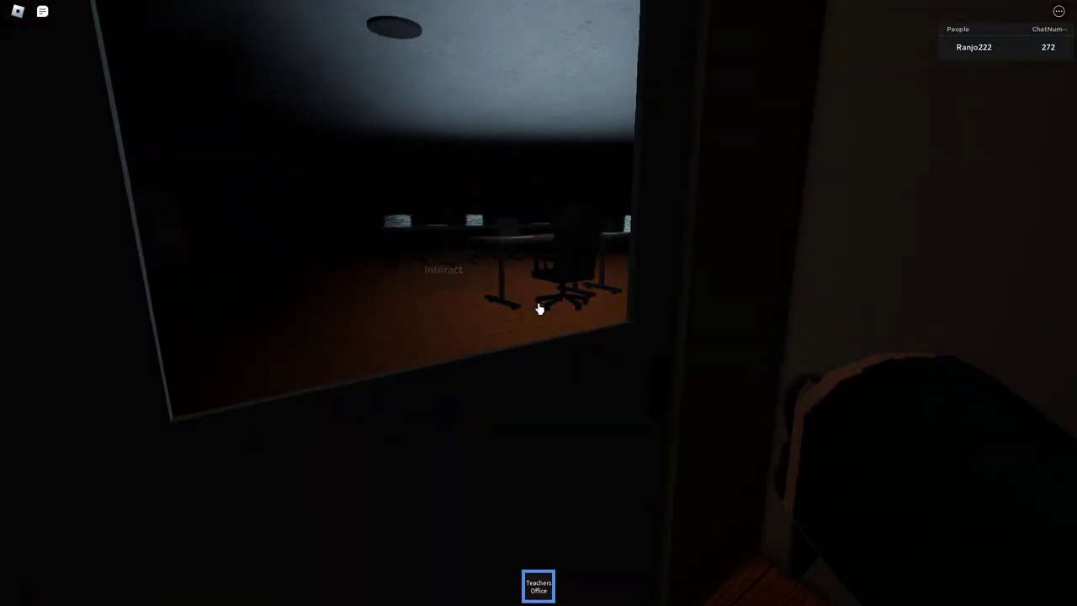
{"action": "key", "text": "s"}
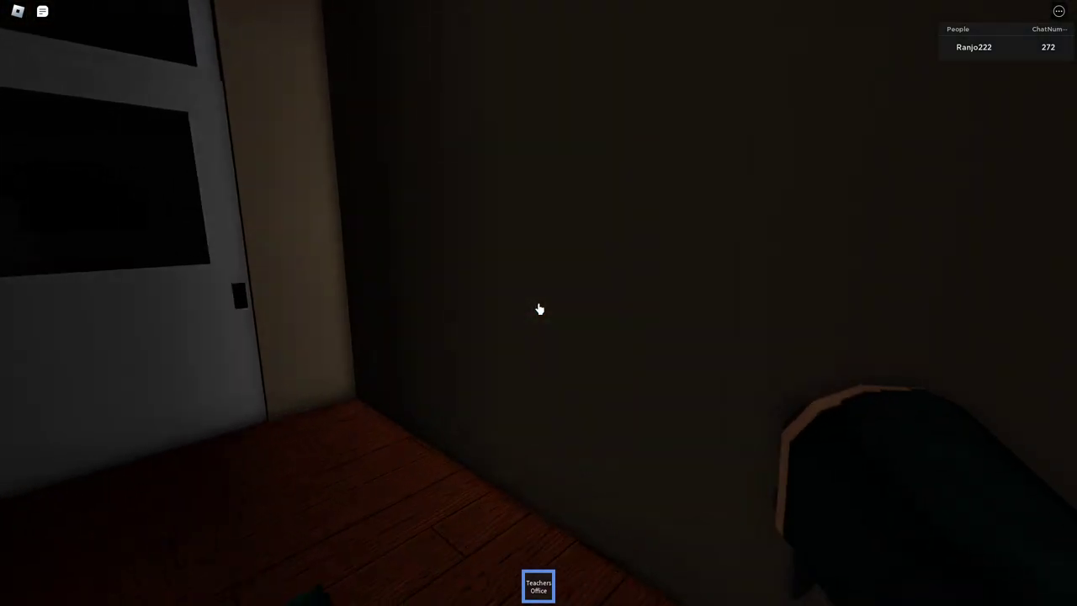
{"action": "key", "text": "w"}
Turn away from the Teachers Office and walk back down the corridor to room 6-A.
{"action": "key", "text": "s"}
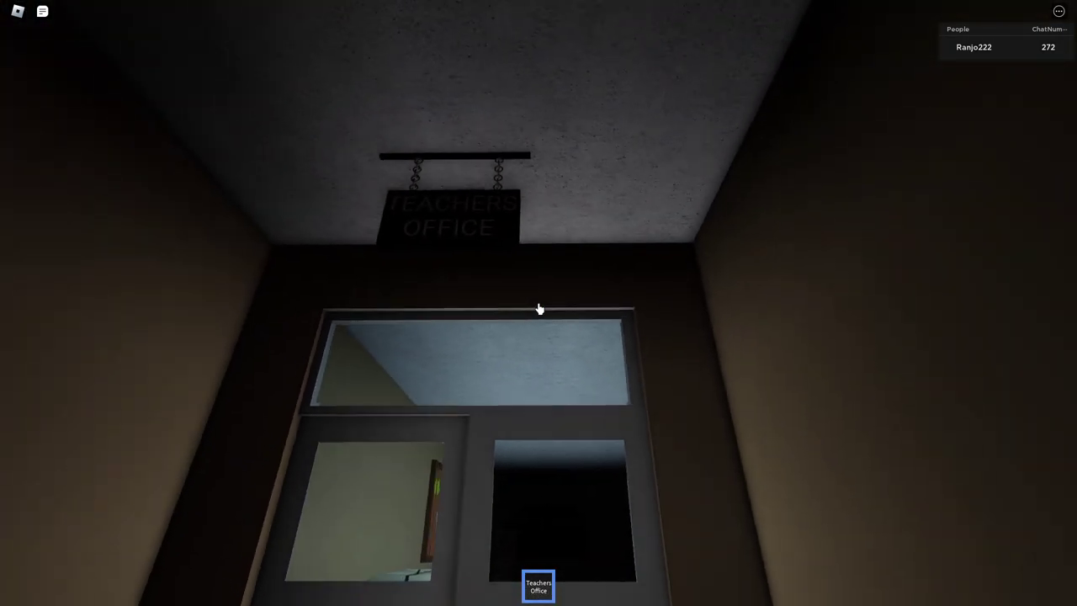
{"action": "key", "text": "d"}
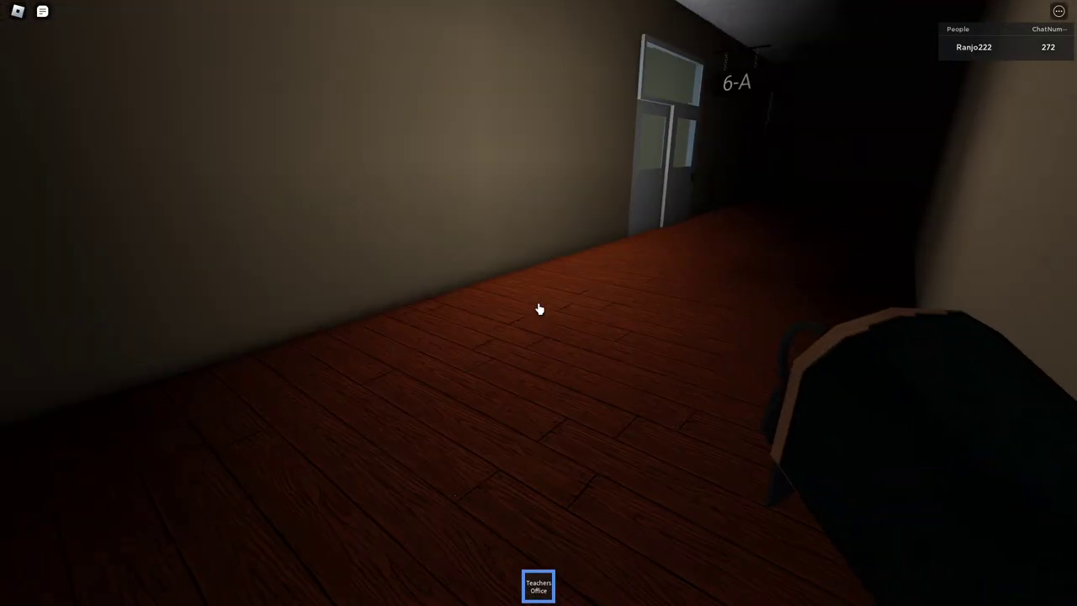
{"action": "key", "text": "w"}
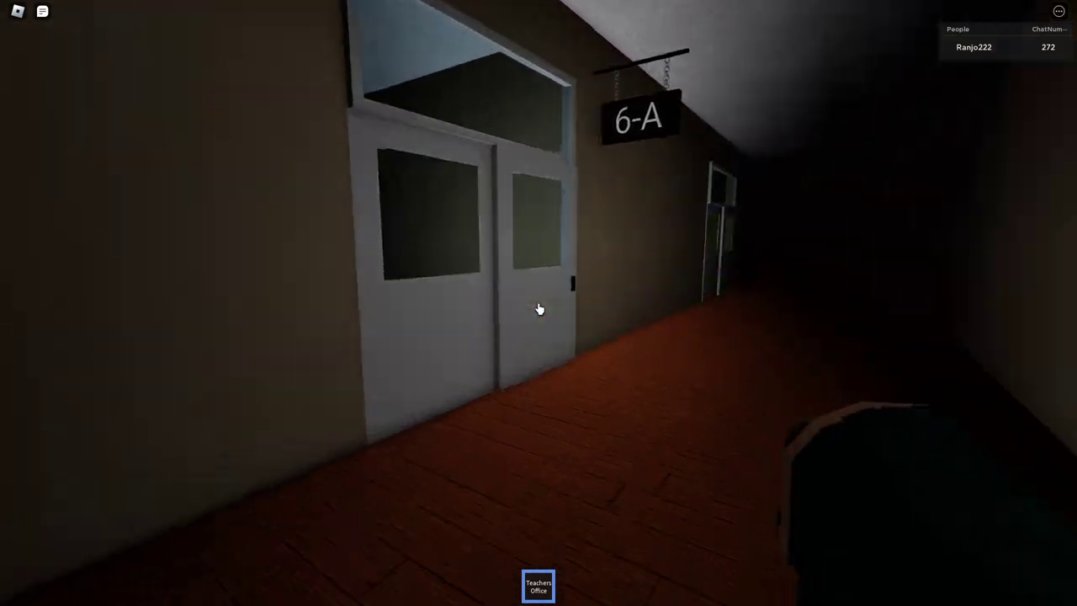